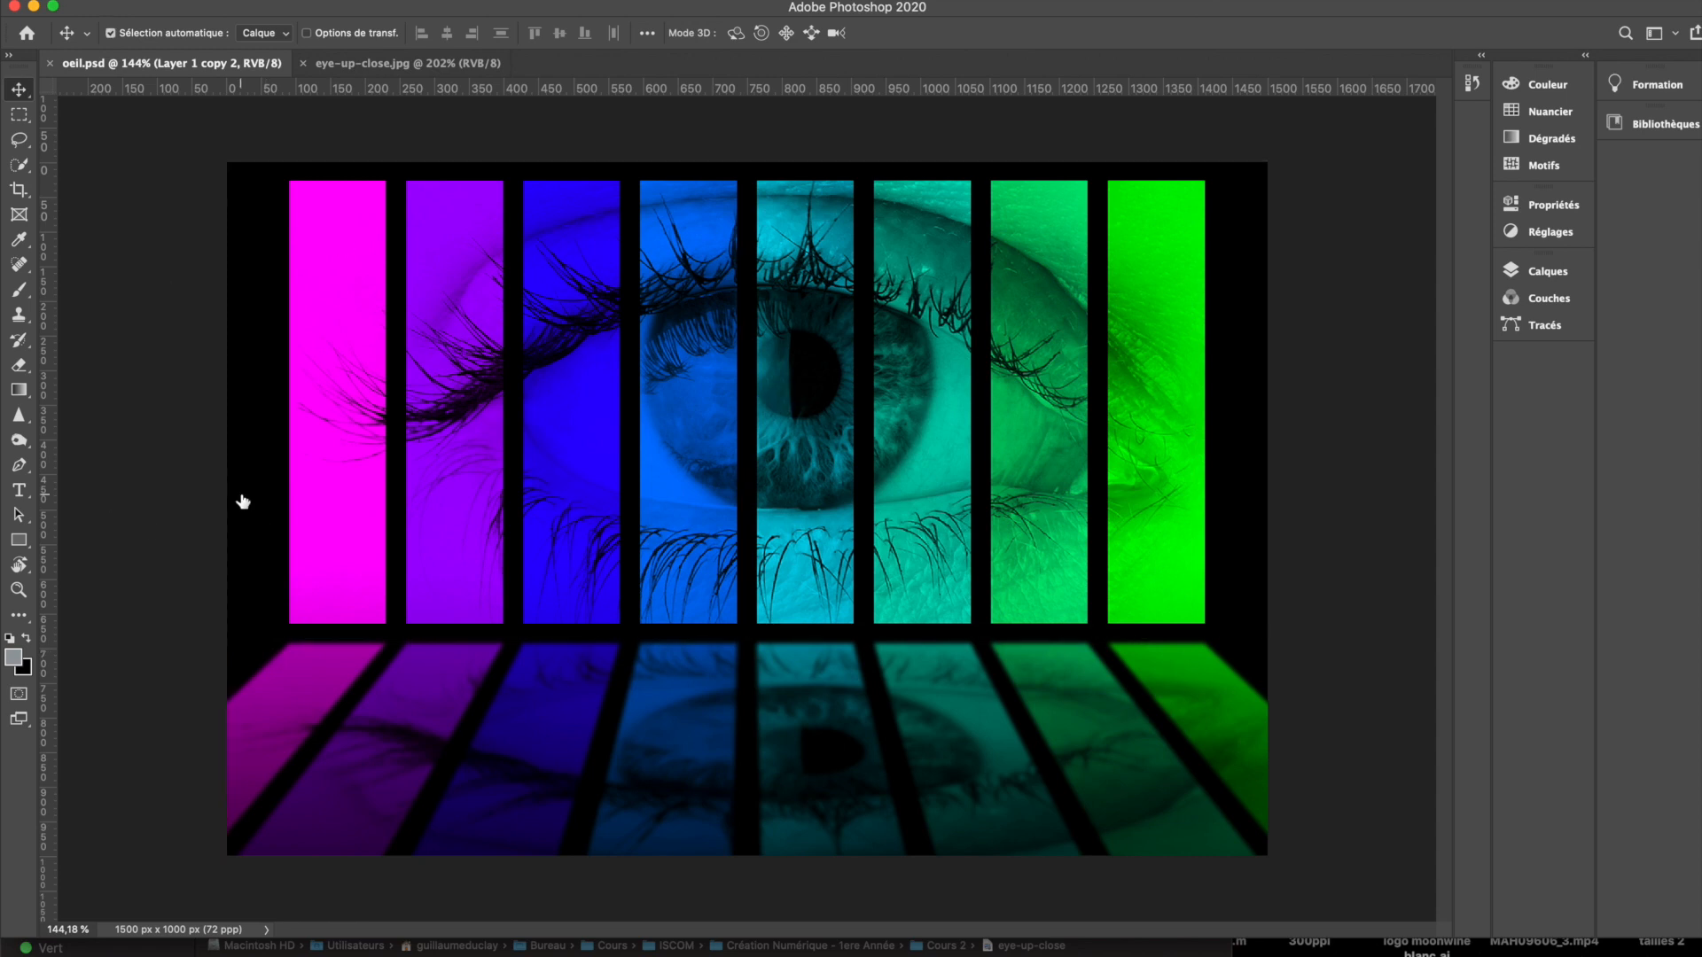
Step: Create a new A4 print document in landscape orientation, 297 x 210 mm at 300 ppi in RGB
key(super+n)
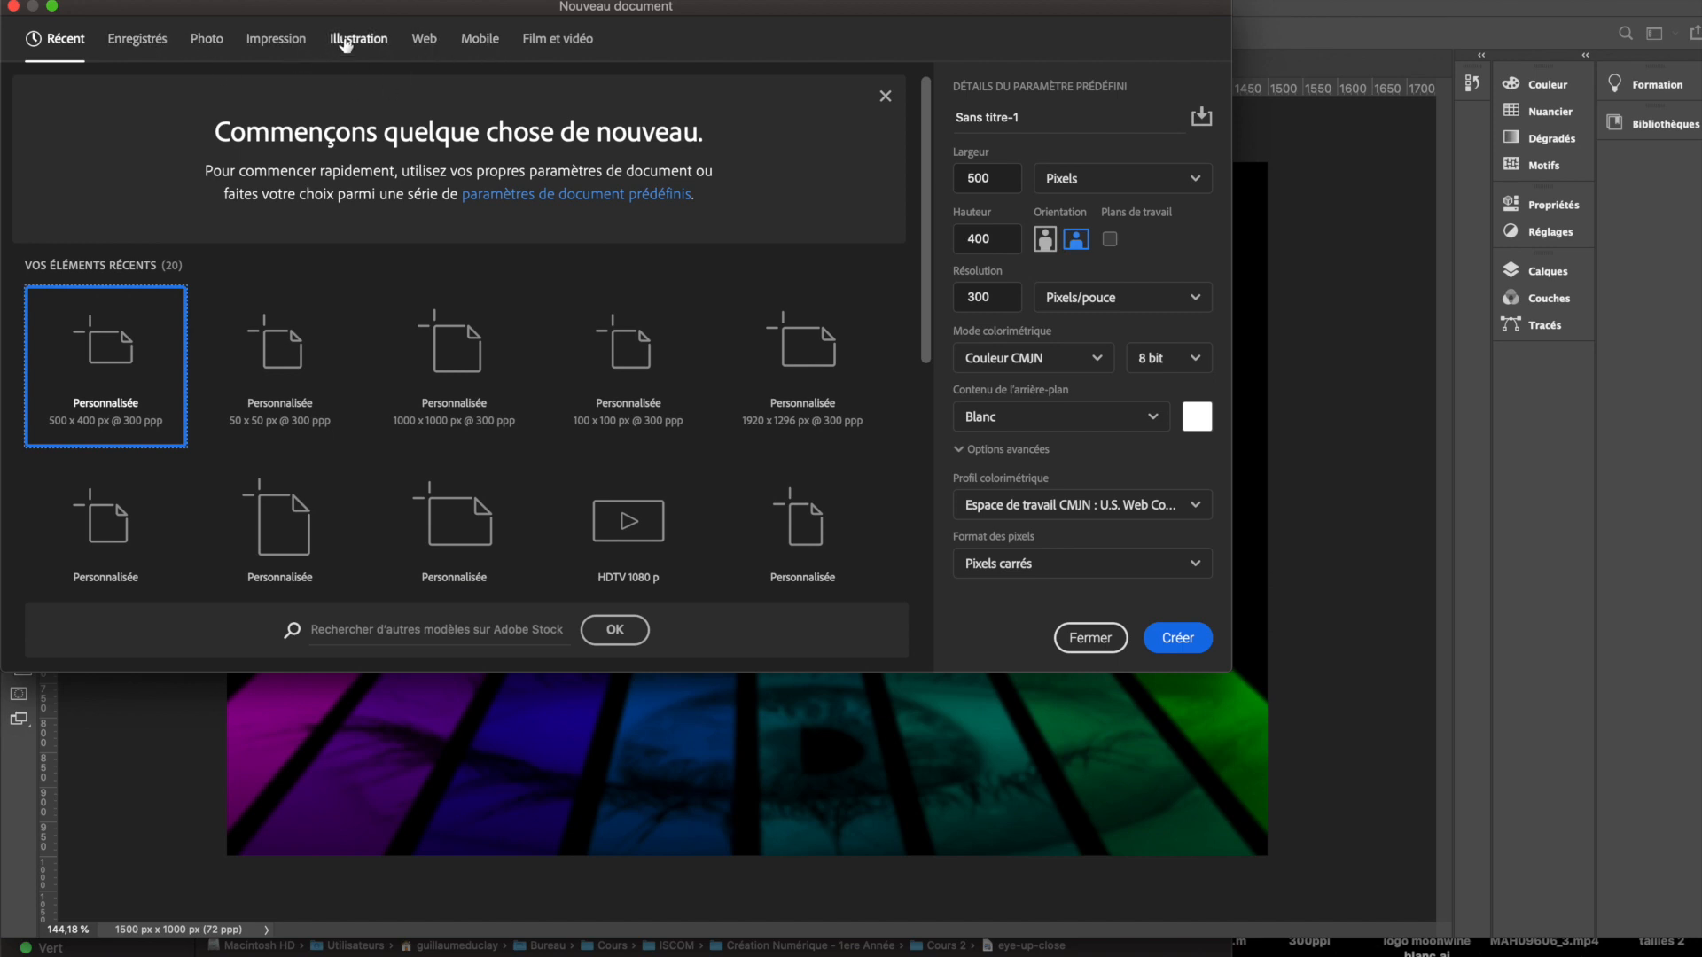
click(281, 42)
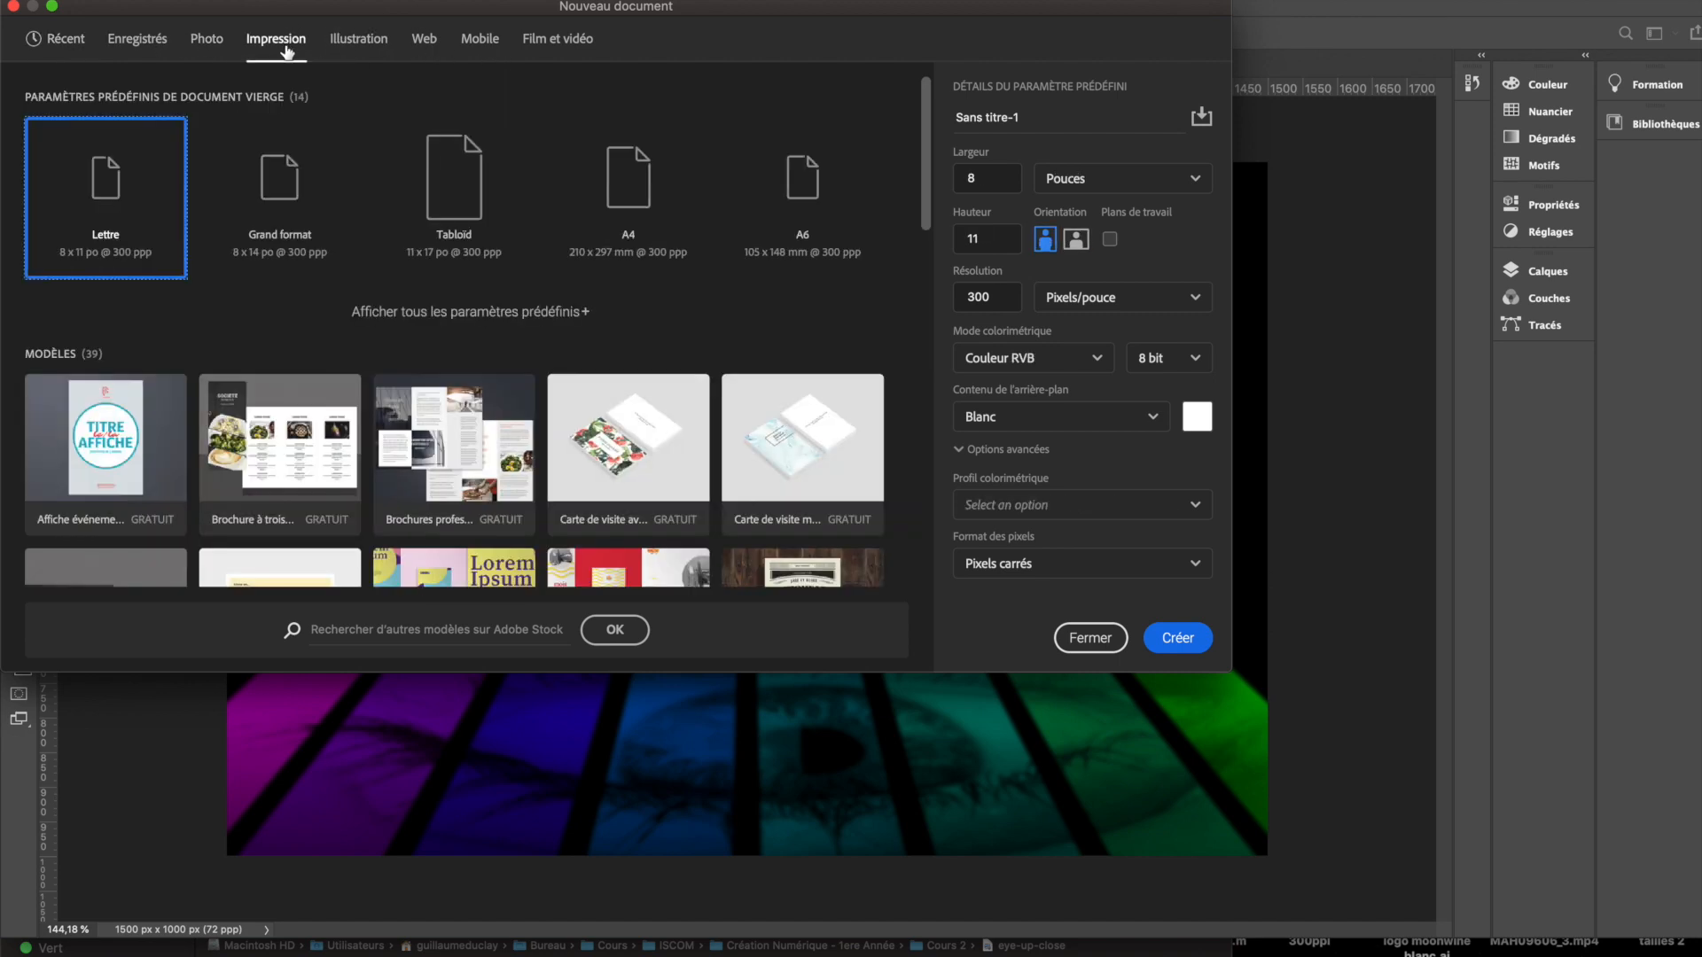
click(589, 221)
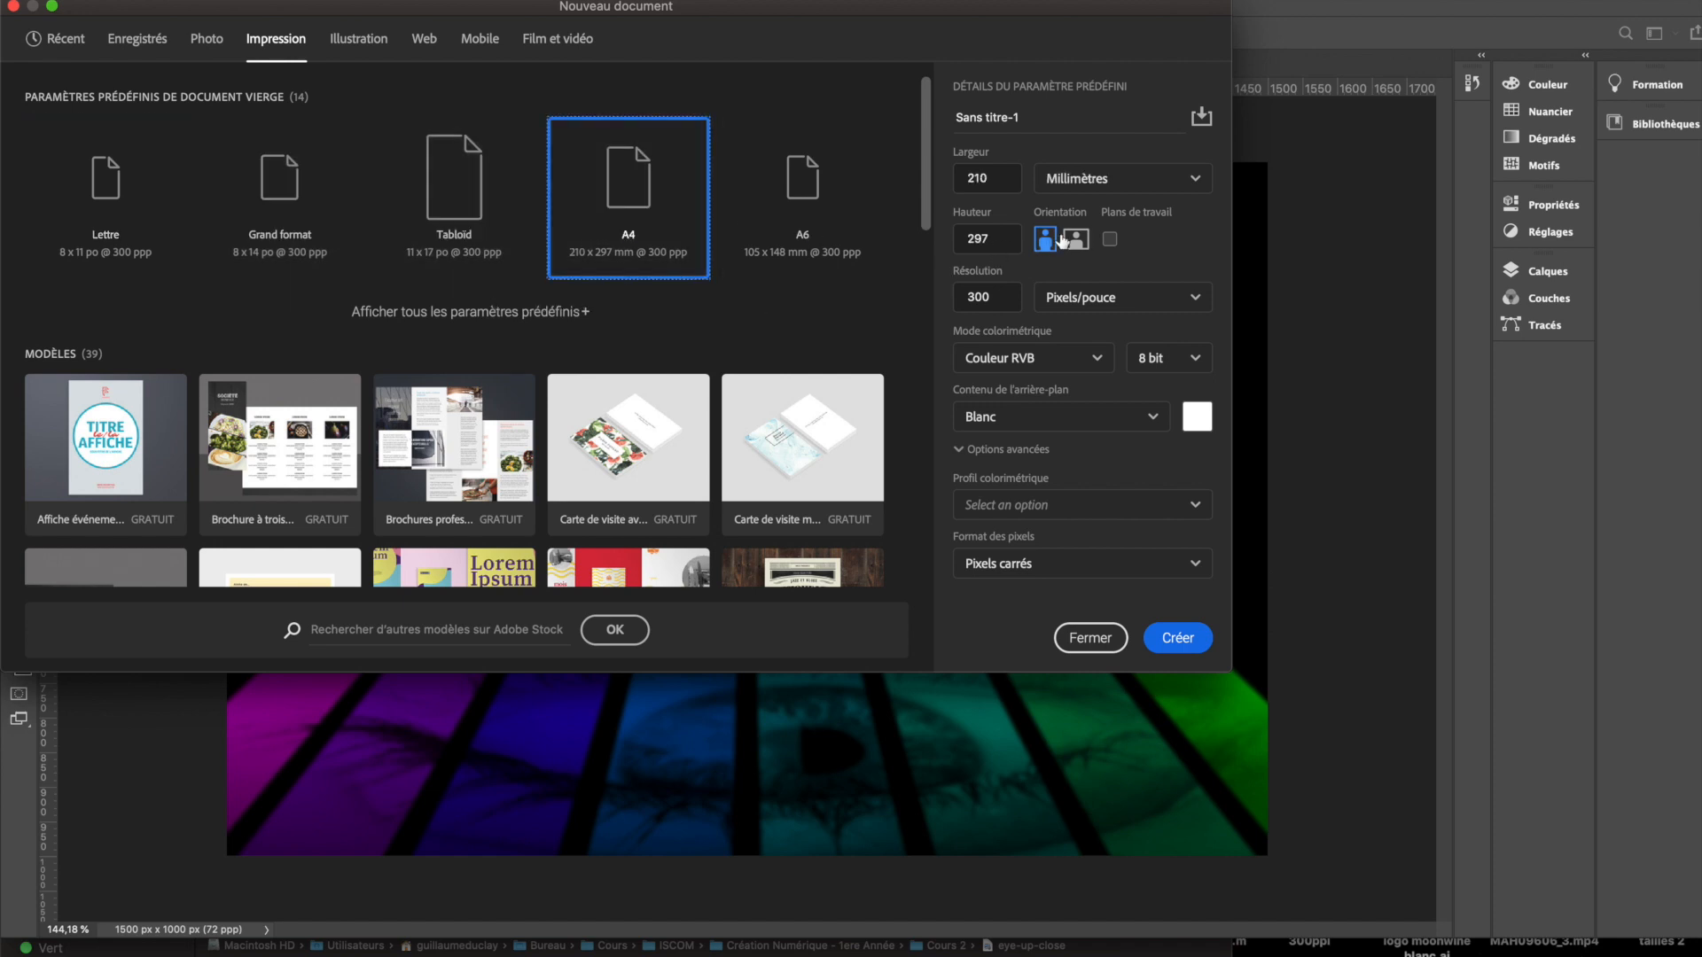
click(1076, 241)
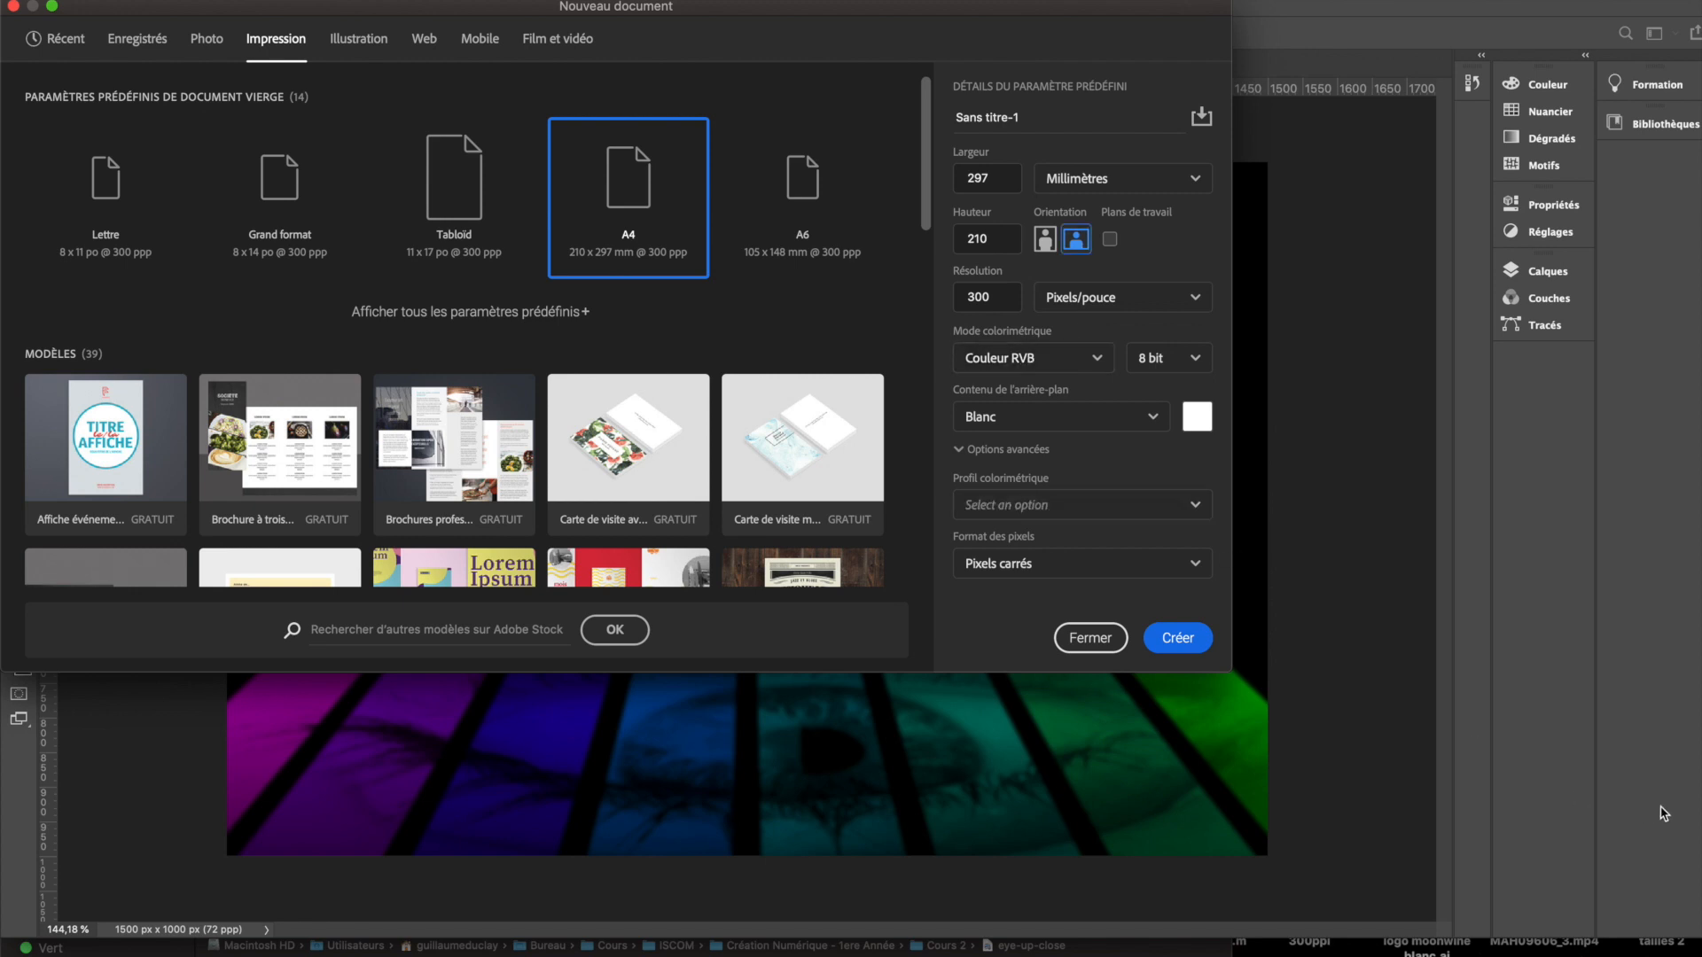
click(1195, 642)
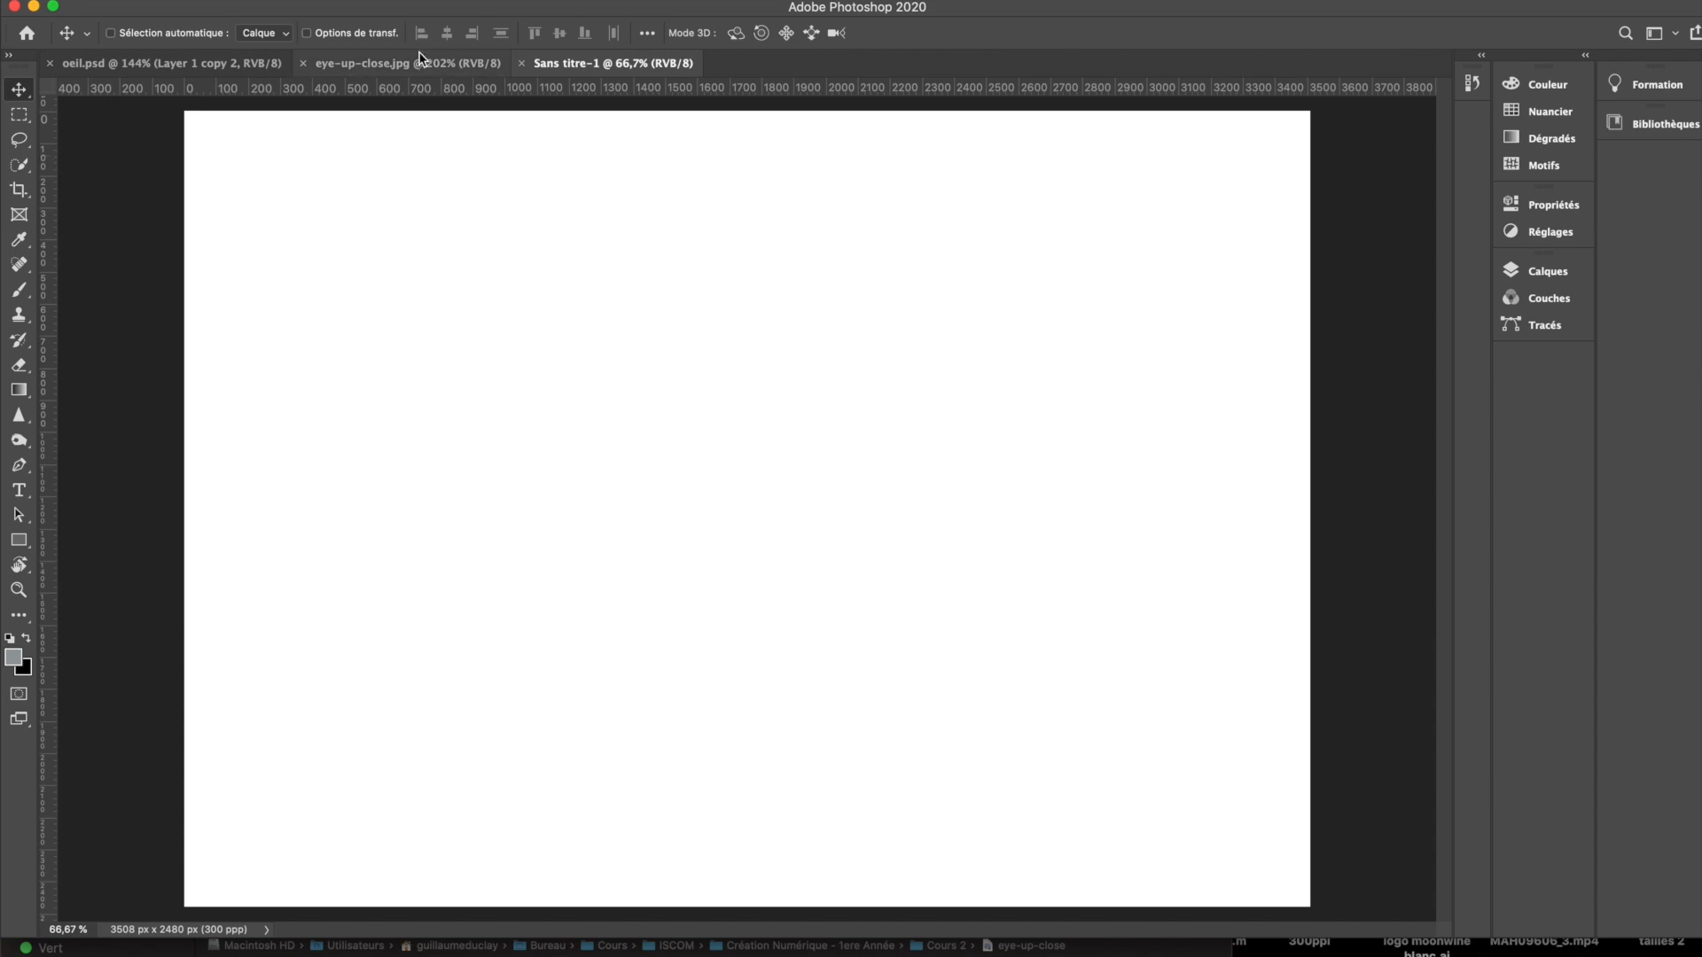
Step: Copy the eye photo from eye-up-close.jpg into the new A4 document, placing it in the upper middle of the page
click(385, 73)
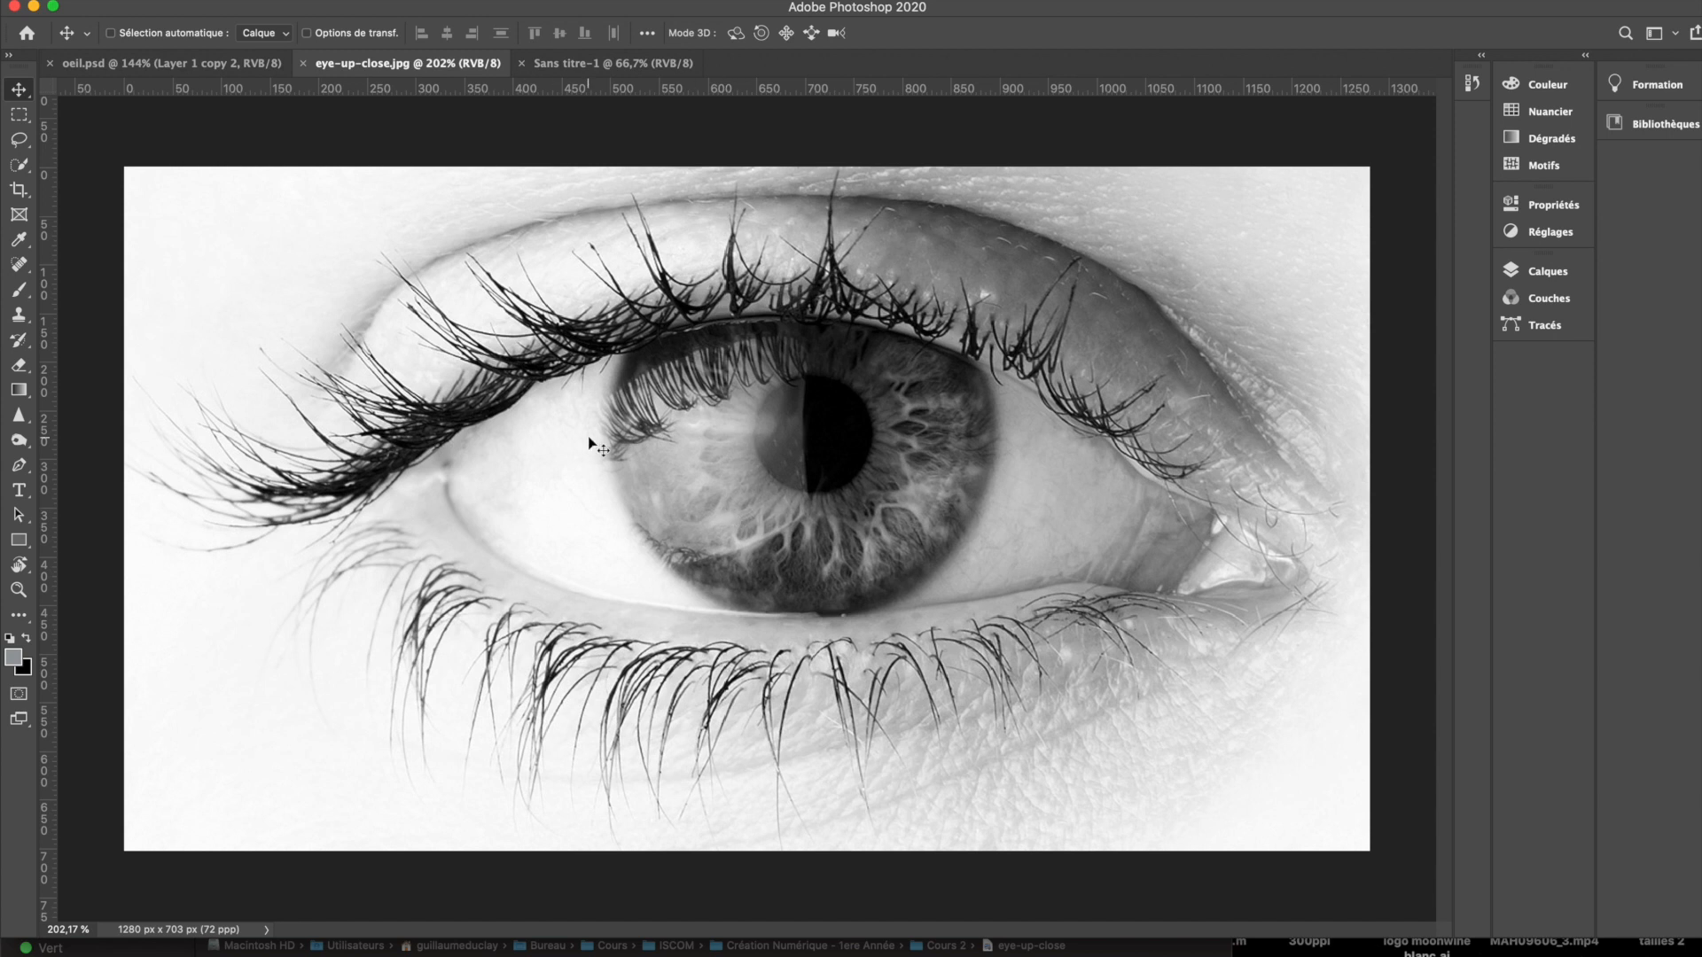
drag(590, 441, 737, 331)
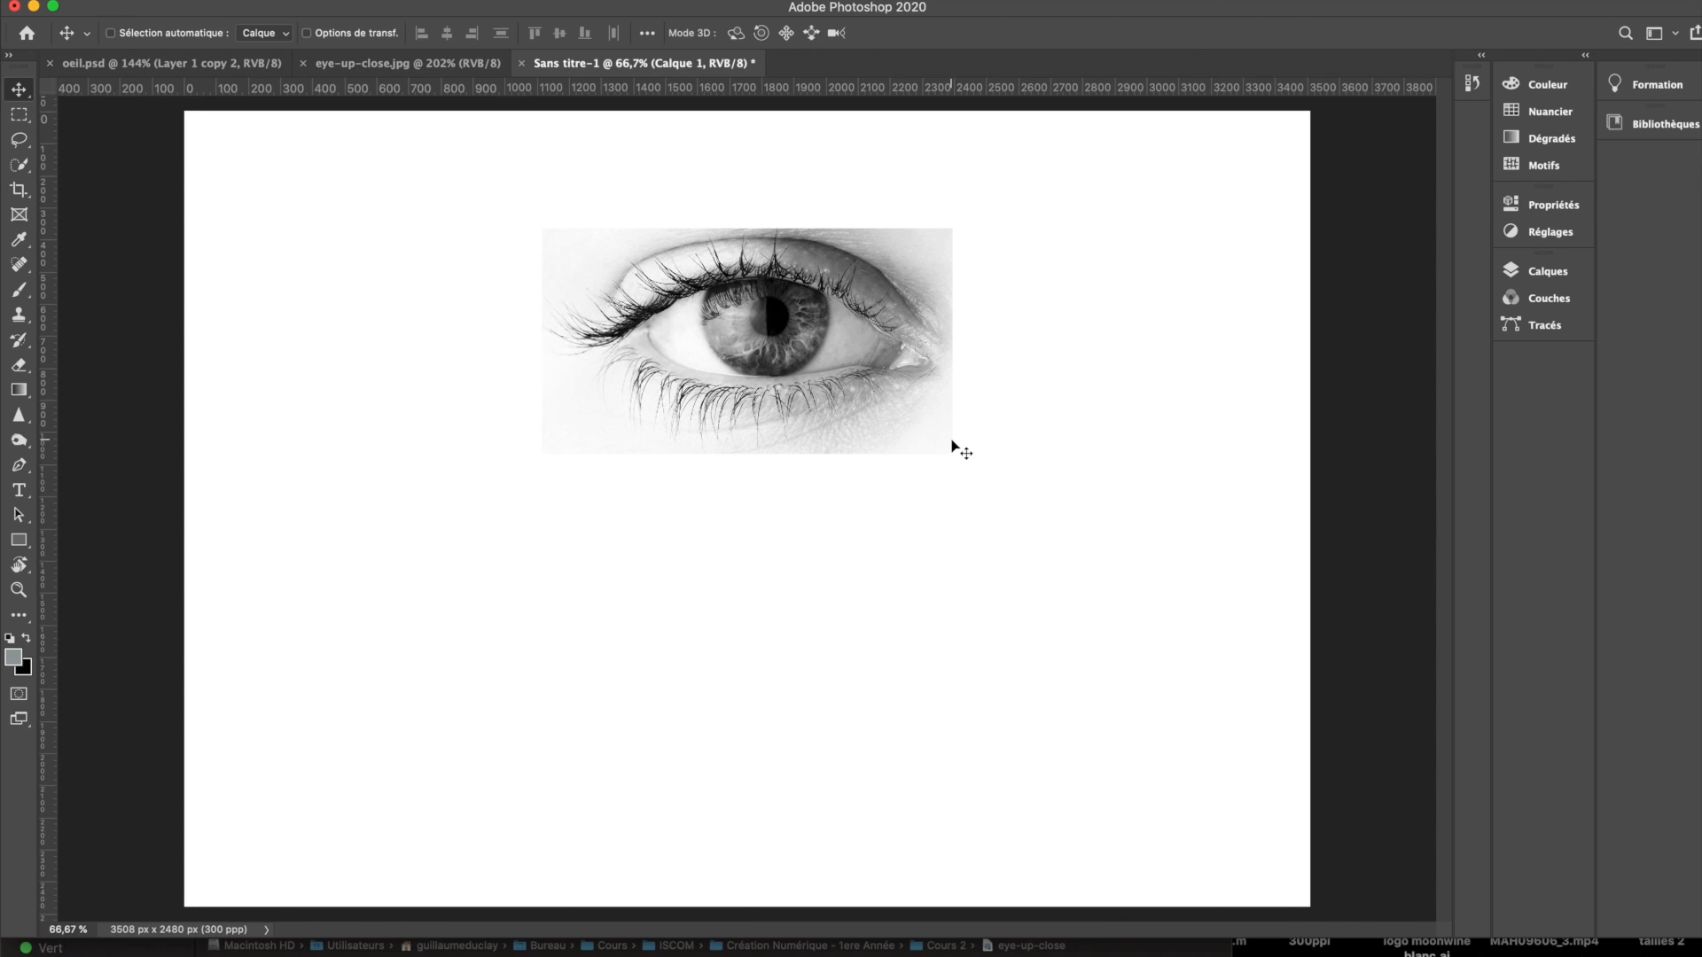
key(super+t)
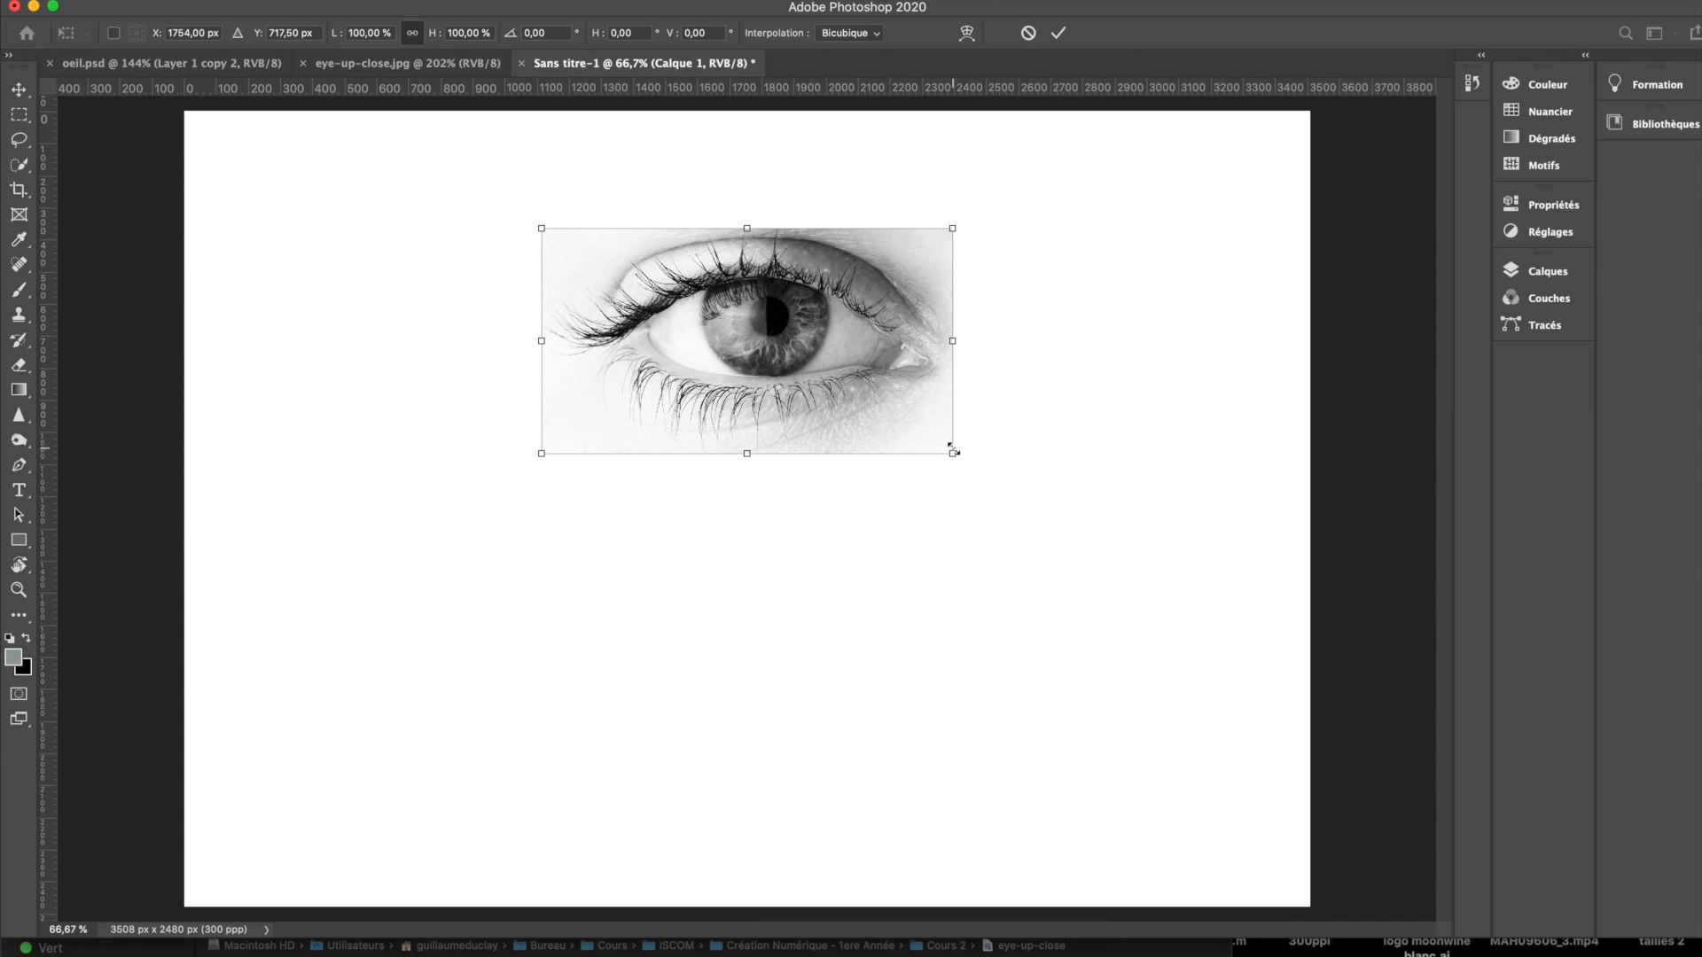
mouse_move(952, 452)
mouse_down()
mouse_move(1125, 524)
mouse_move(953, 454)
mouse_up()
drag(952, 229, 992, 305)
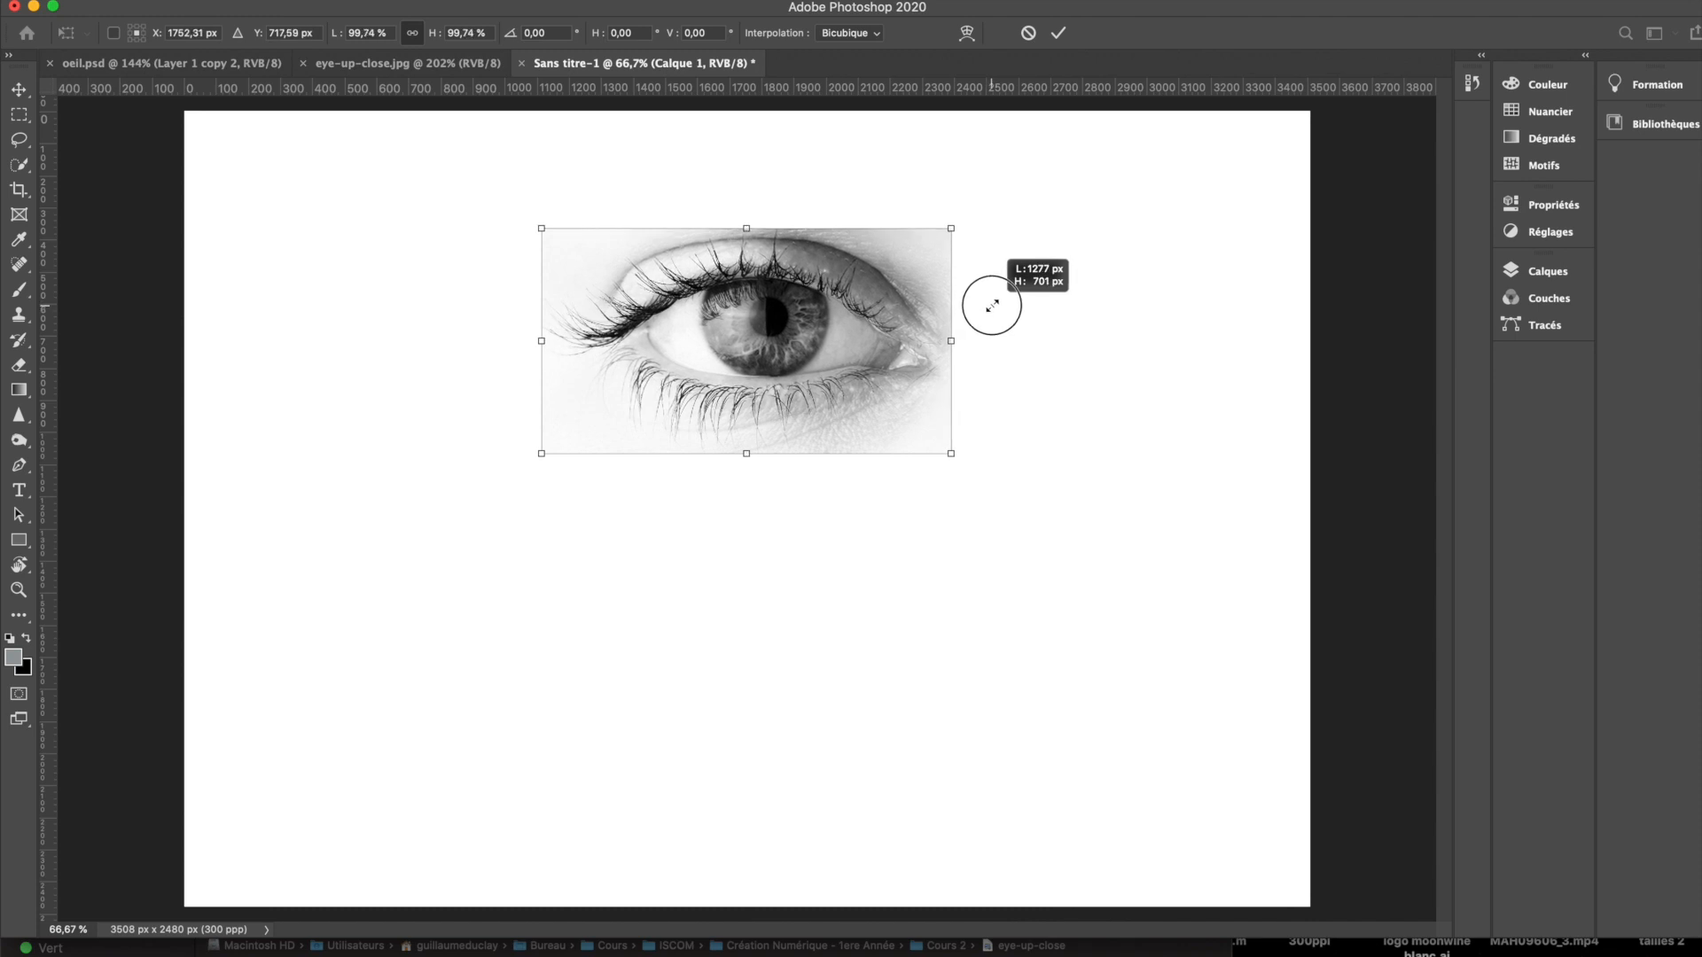
mouse_move(992, 305)
mouse_down()
mouse_move(1142, 285)
mouse_move(1099, 281)
mouse_move(1124, 190)
mouse_move(1086, 330)
mouse_move(1033, 325)
mouse_move(1103, 299)
mouse_move(1106, 277)
mouse_move(977, 333)
mouse_up()
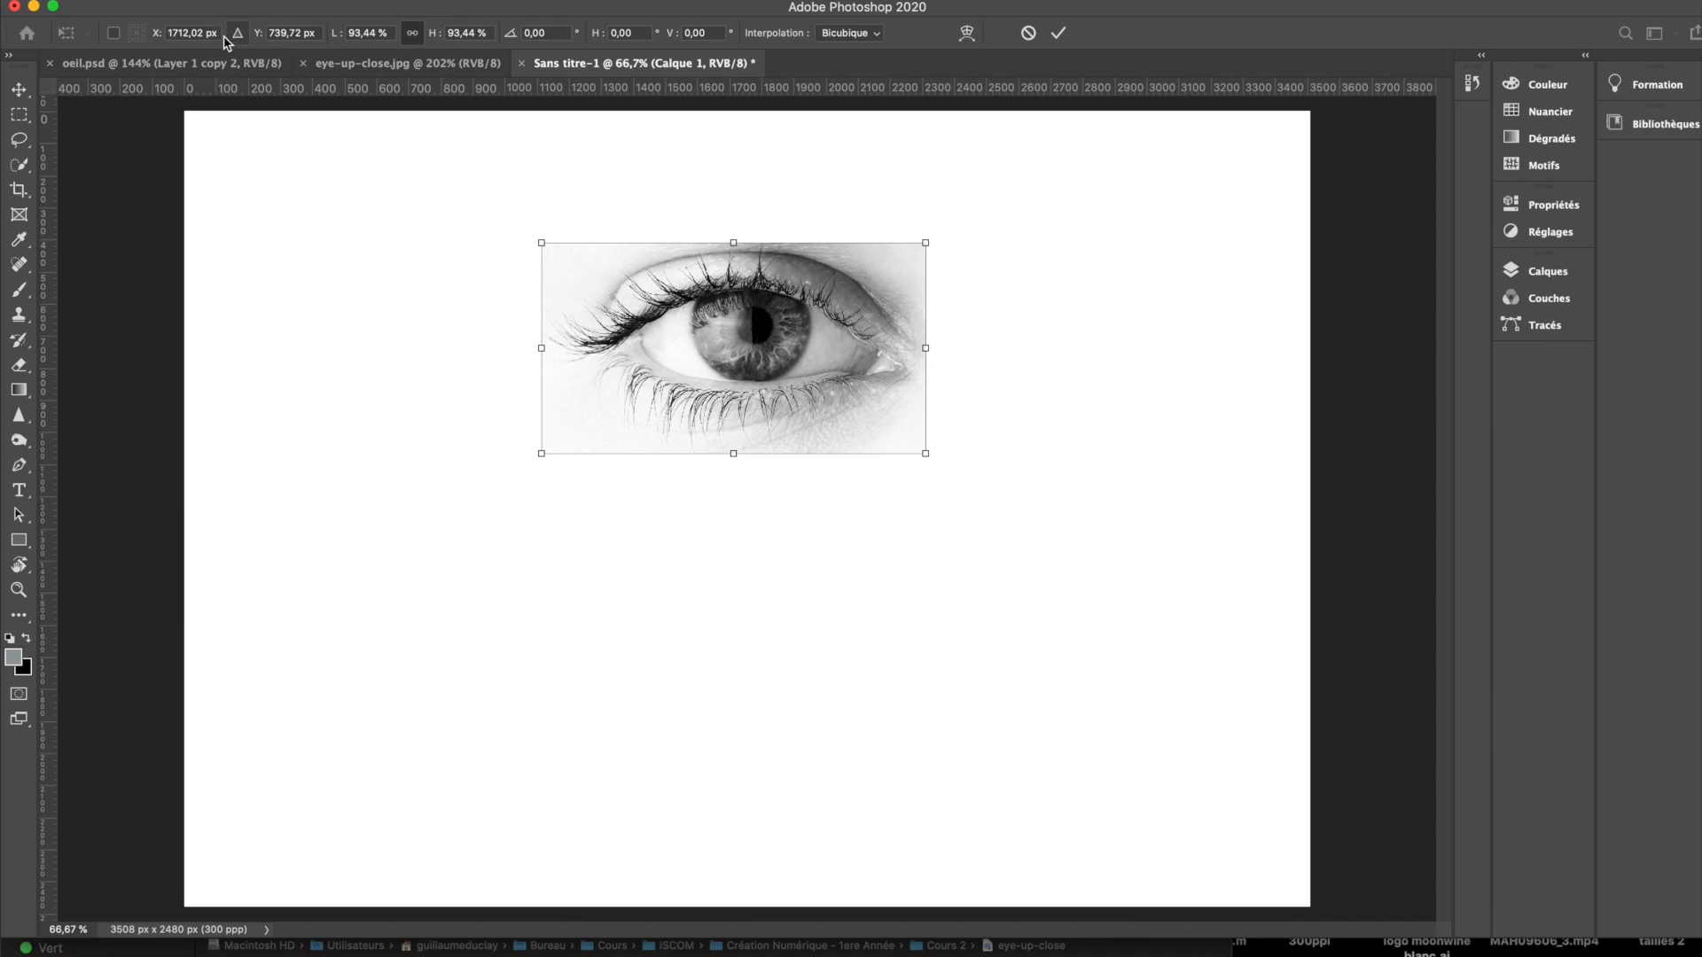
drag(160, 39, 139, 33)
drag(251, 39, 302, 71)
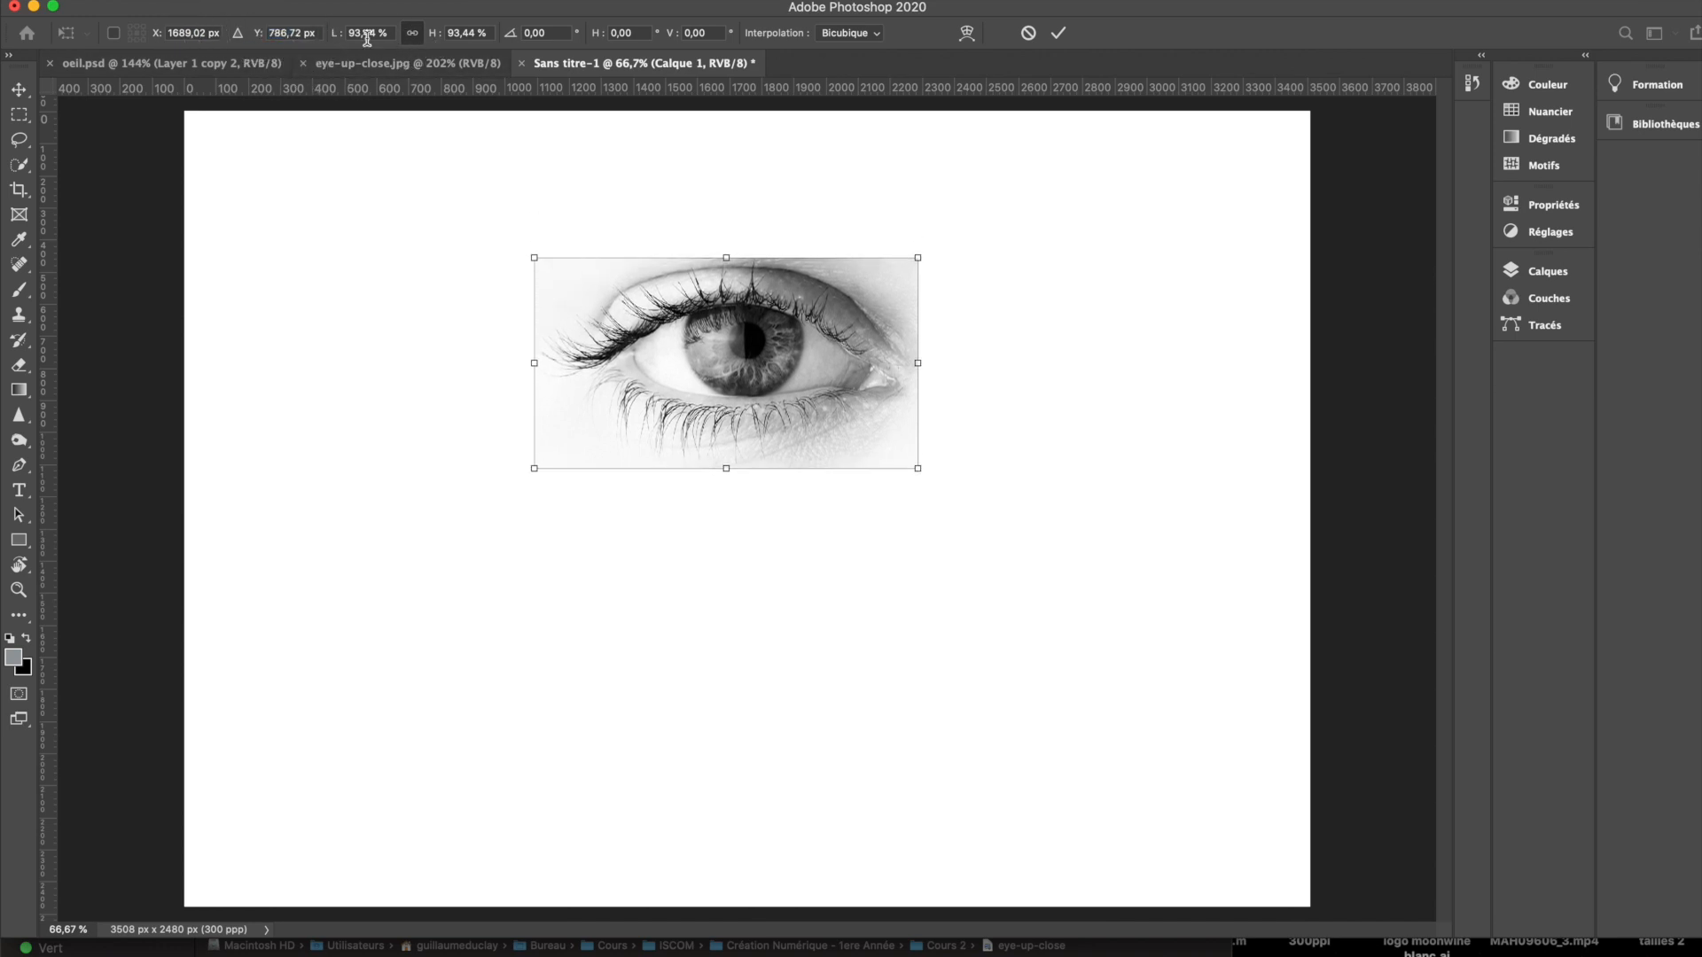
click(413, 35)
drag(435, 34, 614, 33)
key(Down)
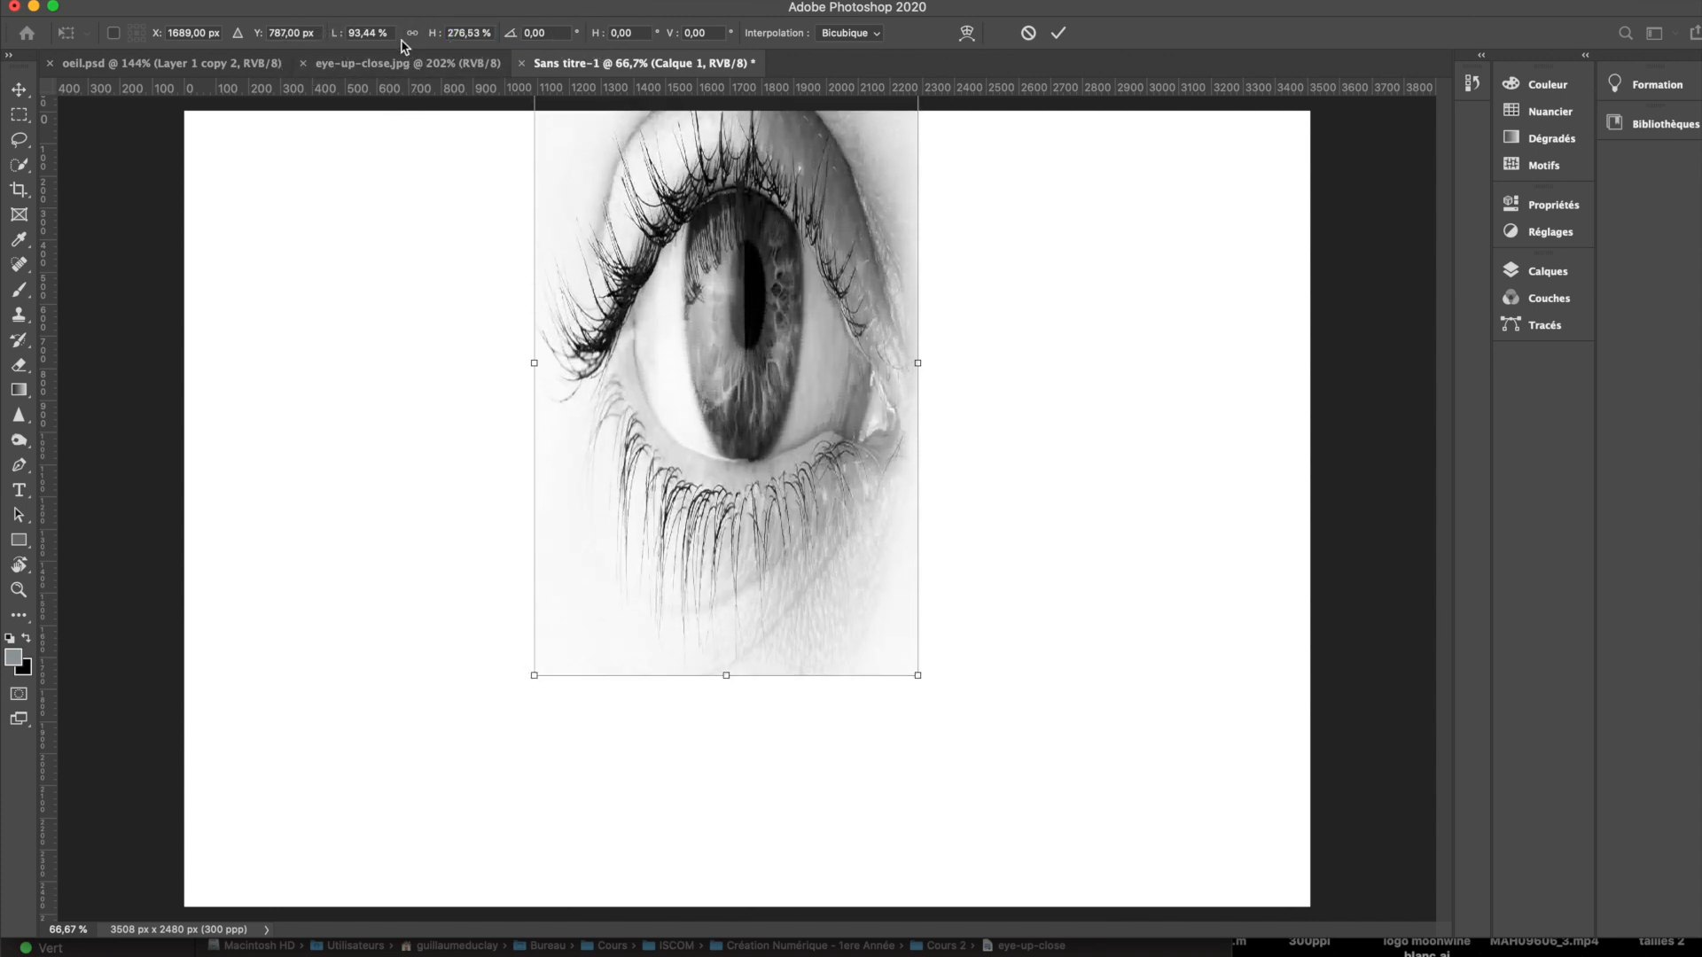
key(Escape)
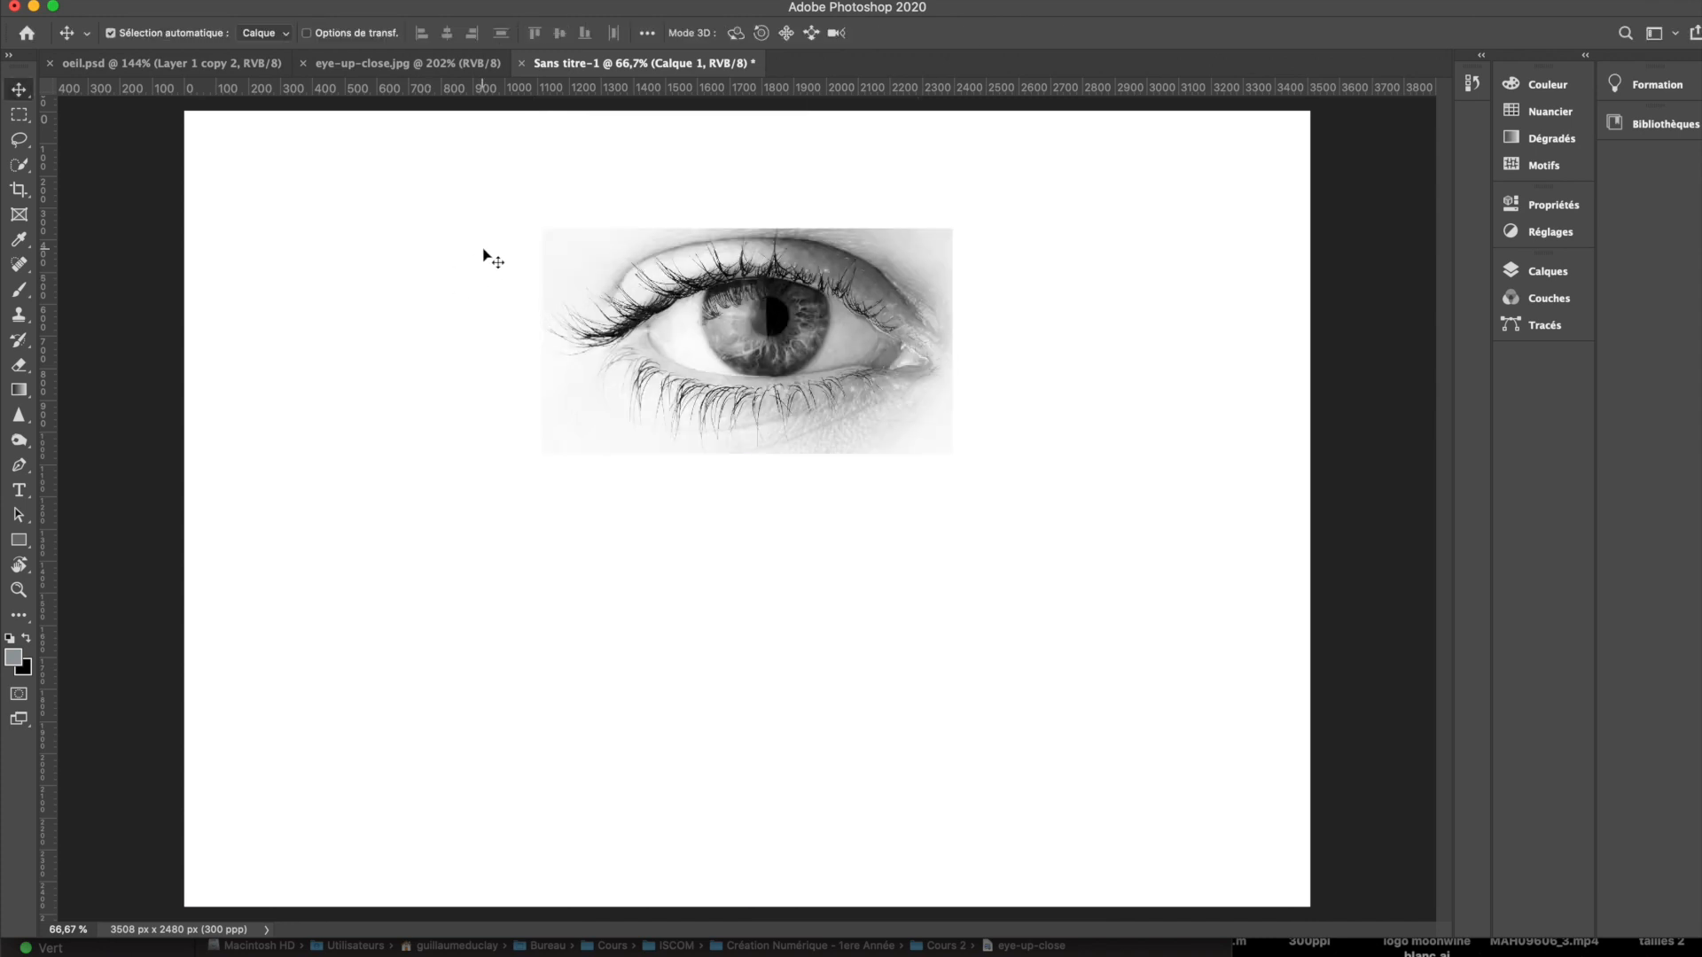
Step: Free-transform the eye layer and scale it proportionally to 781%
key(super+t)
click(413, 33)
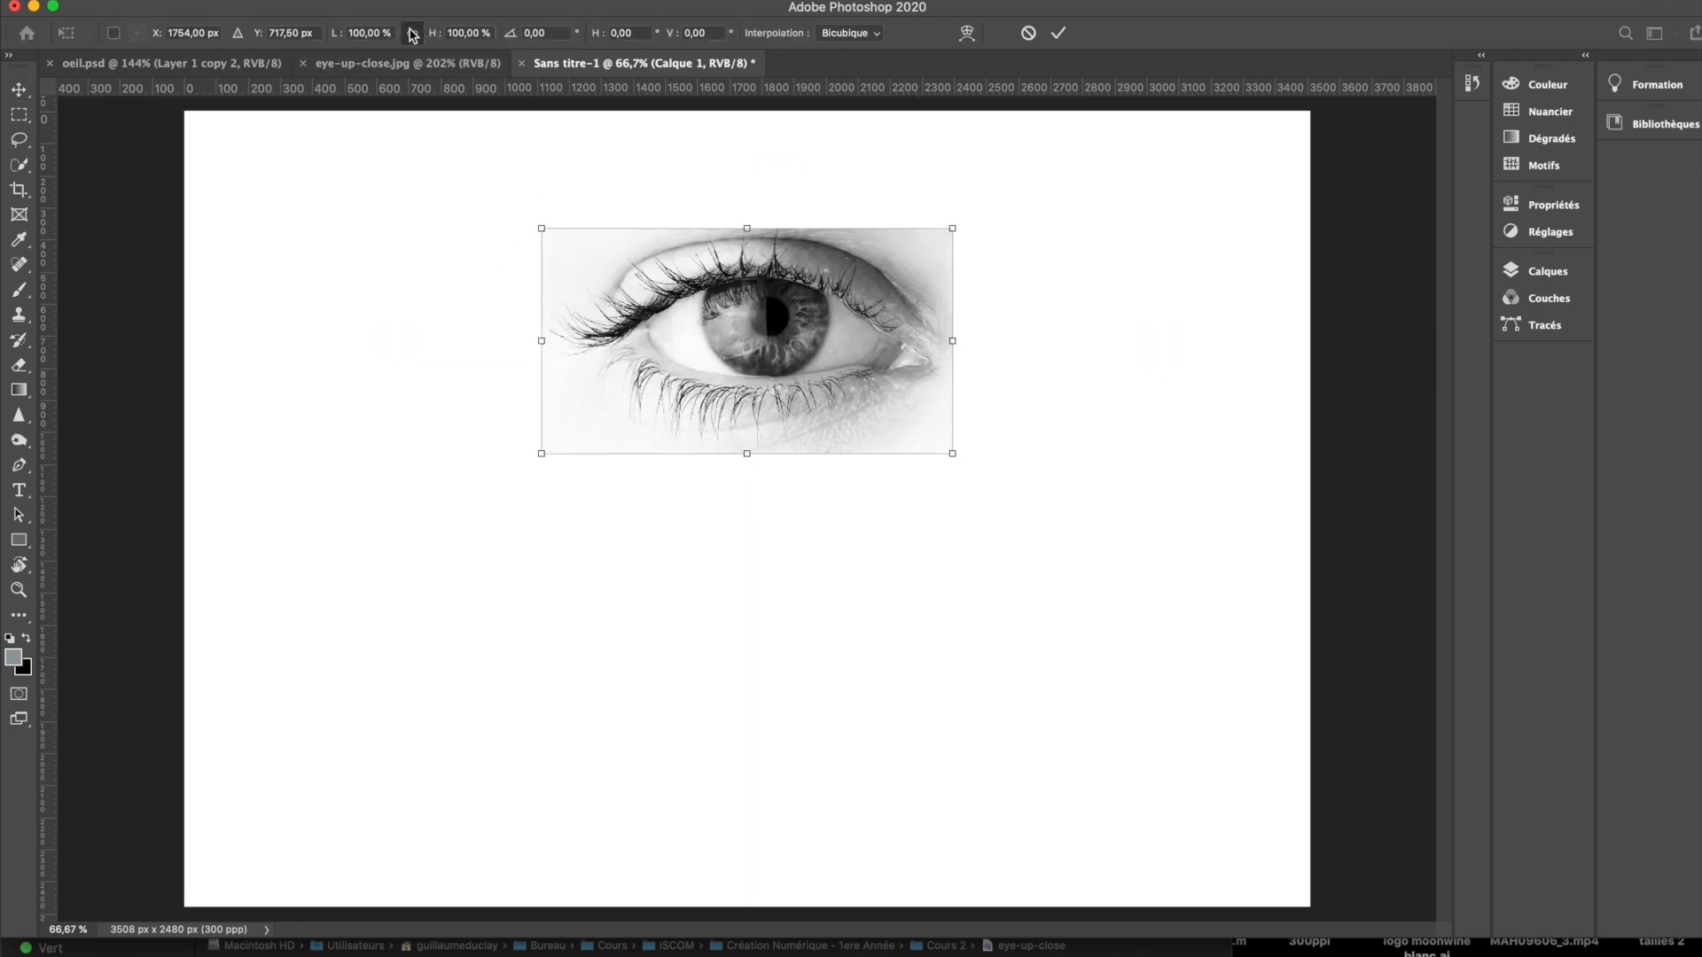
drag(438, 35, 566, 32)
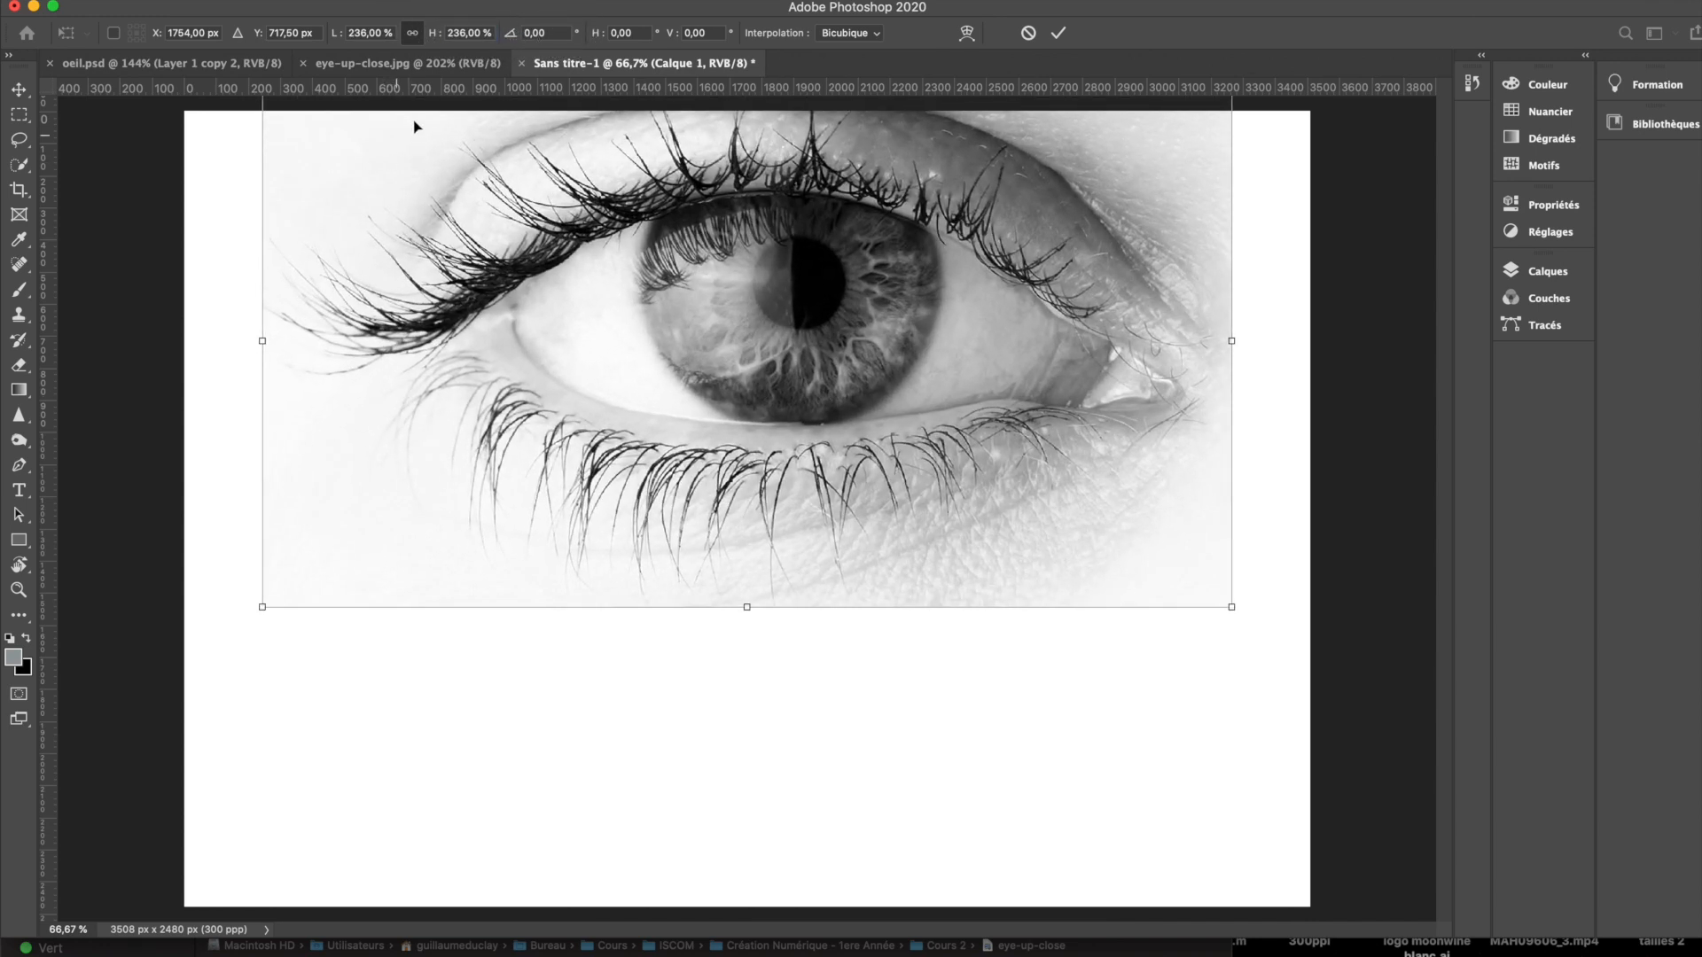
double_click(373, 33)
text(783)
key(Return)
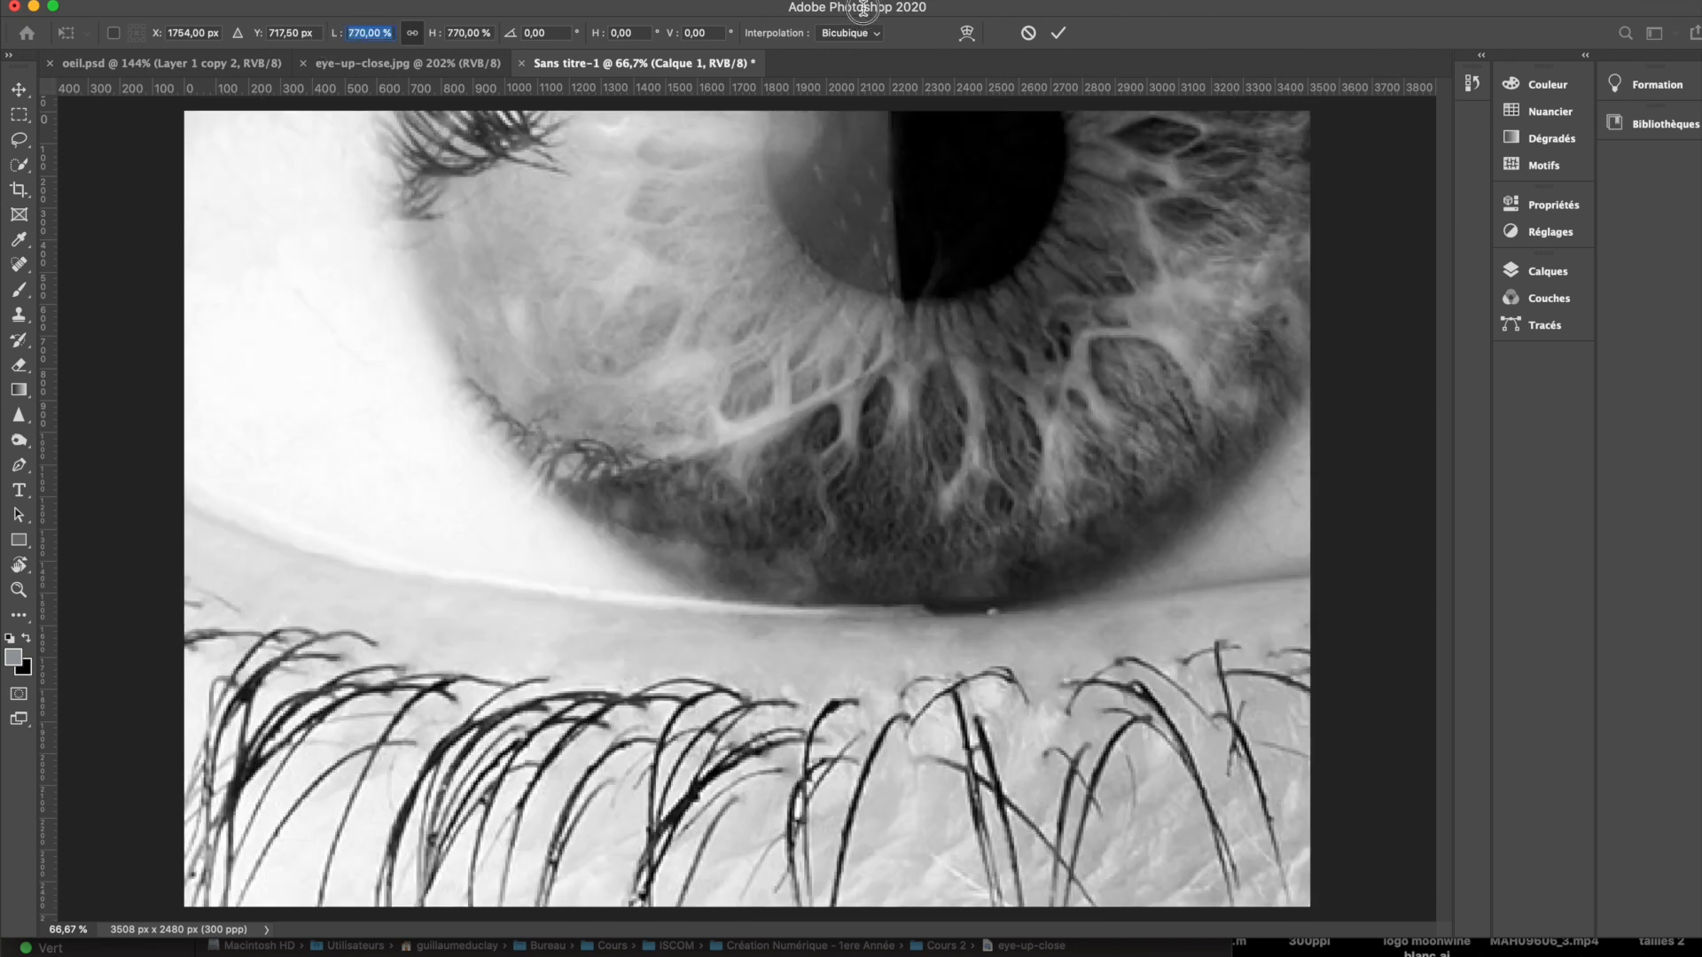
text(781)
key(Return)
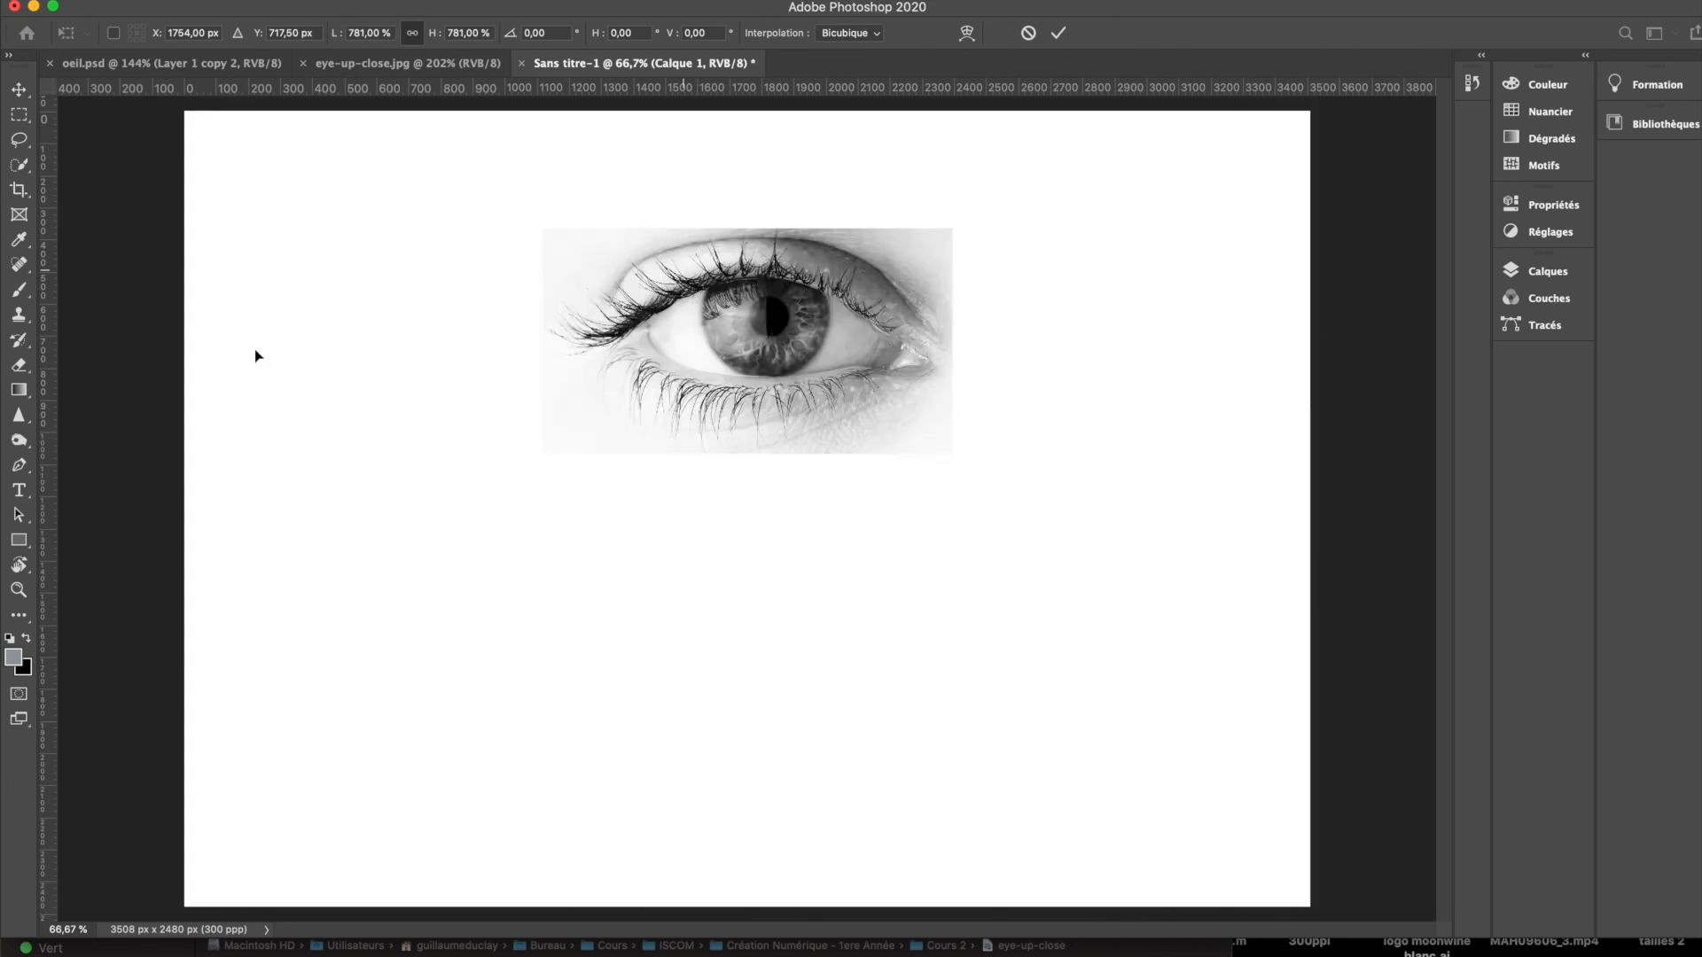
scroll(346, 345, down, 2)
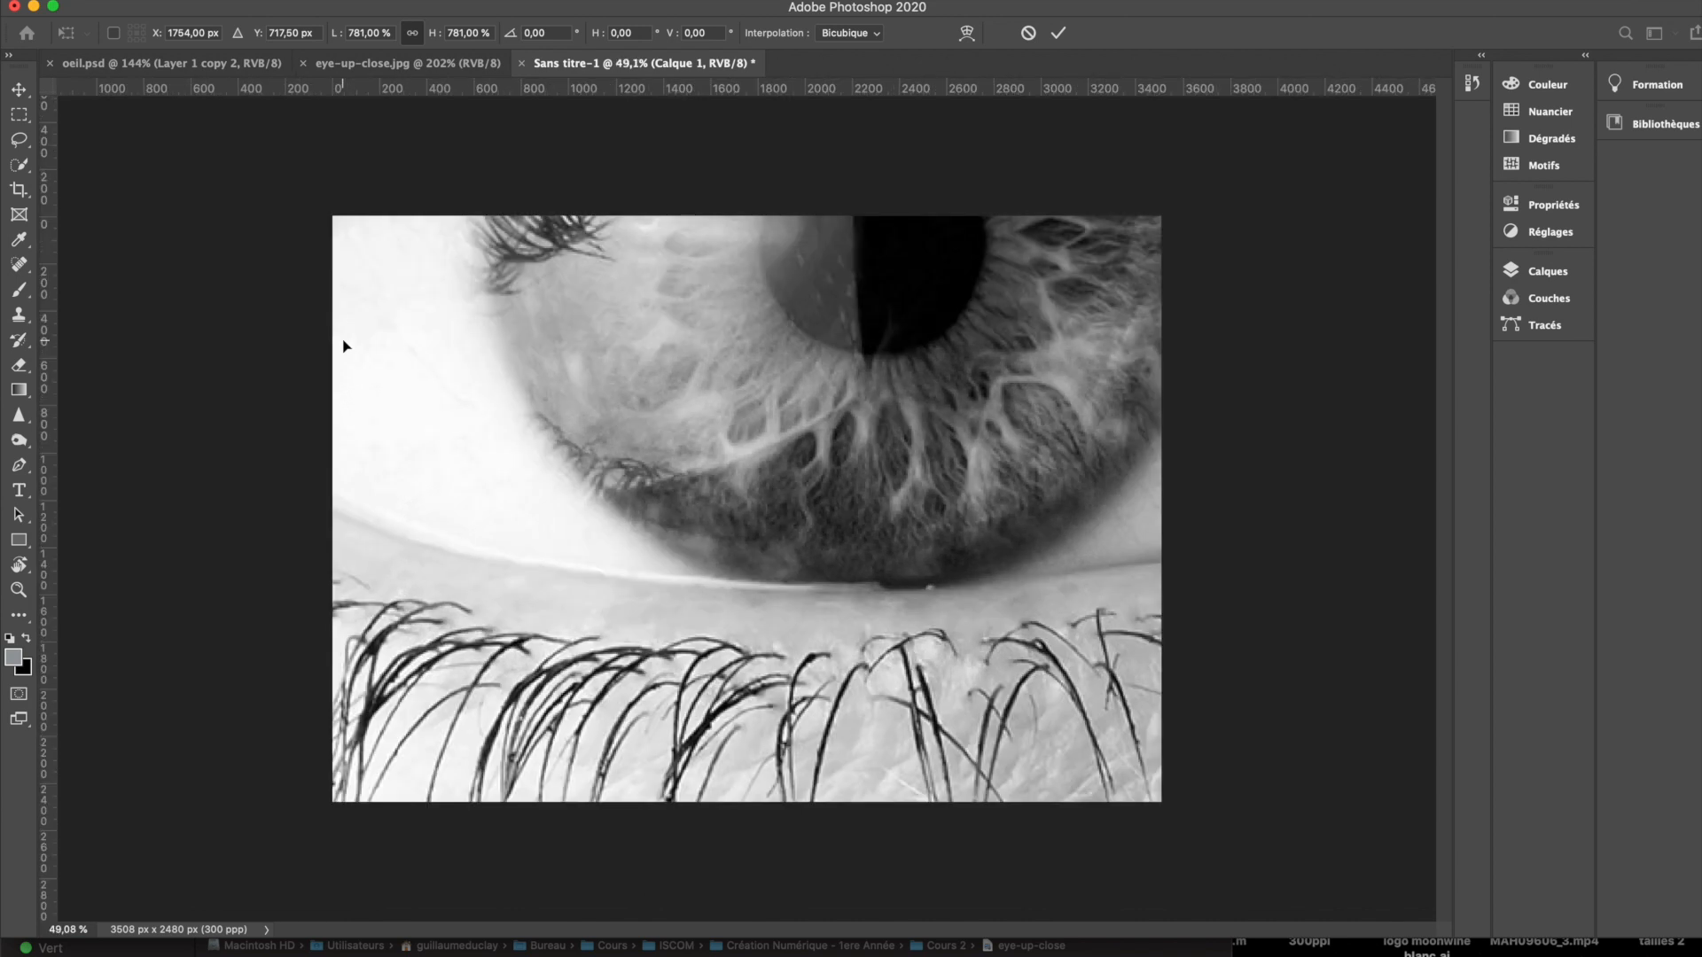
scroll(346, 345, down, 4)
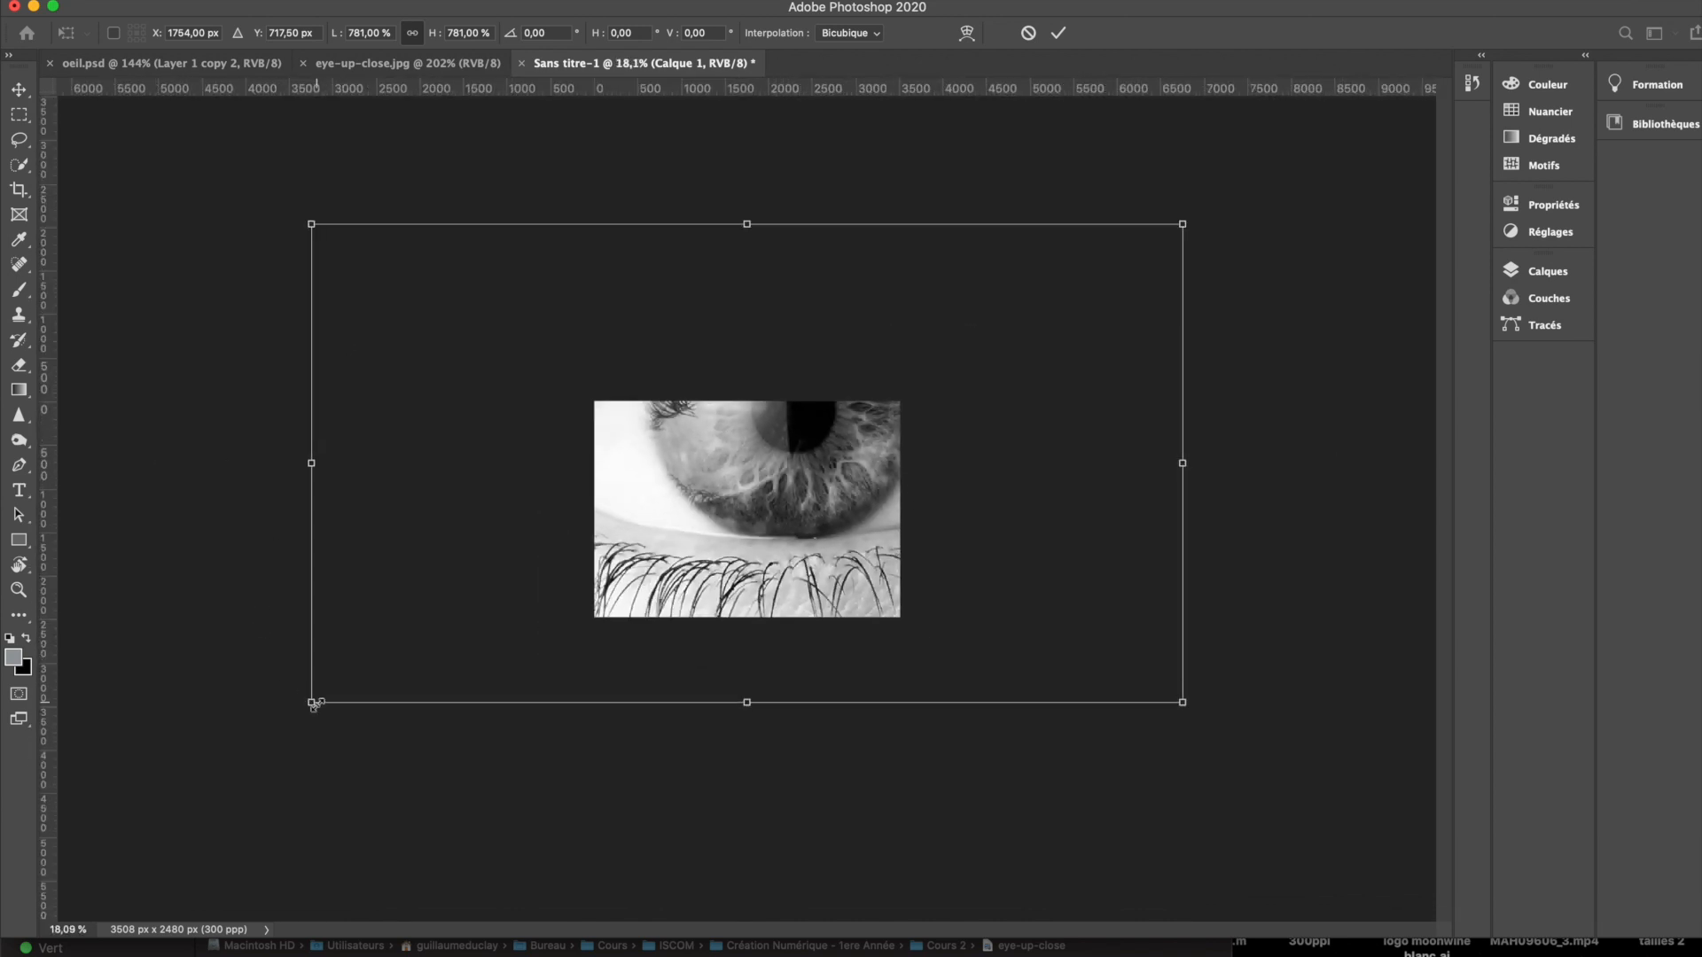
scroll(604, 451, up, 4)
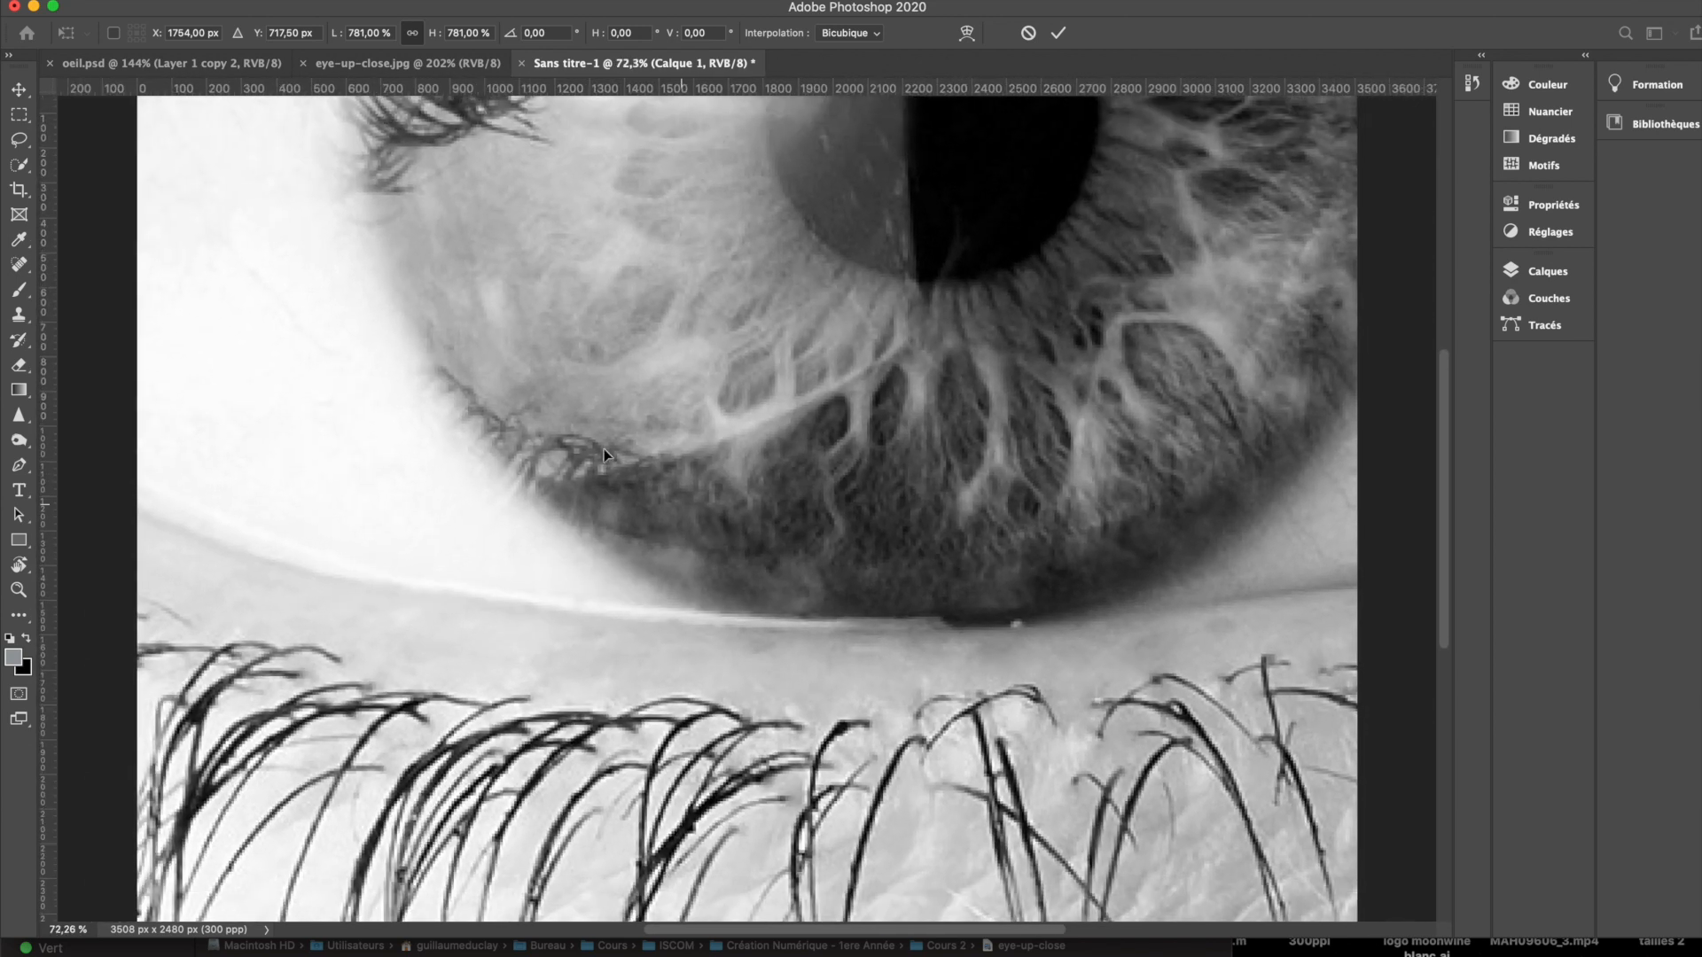
scroll(604, 448, down, 1)
Step: Scale the eye image proportionally to 219% and move it down so it fits inside the page's upper part
click(345, 42)
drag(346, 41, 36, 36)
click(431, 36)
drag(432, 35, 118, 35)
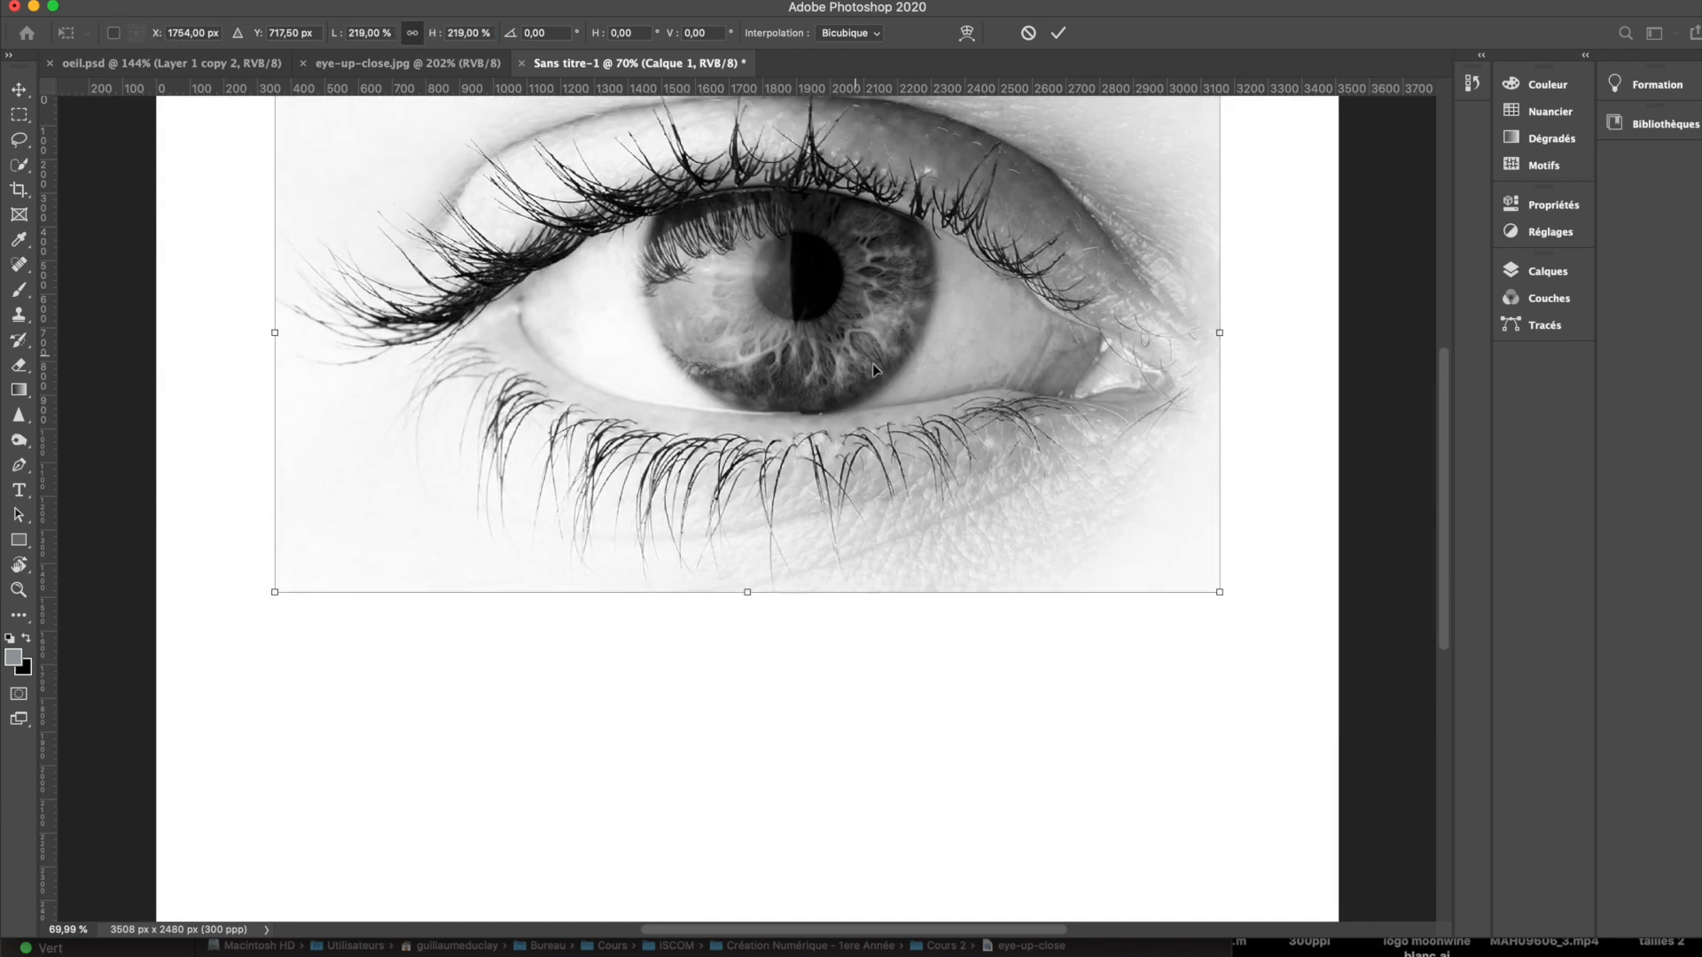
scroll(875, 369, up, 10)
scroll(875, 370, left, 10)
key(super+0)
drag(786, 319, 789, 351)
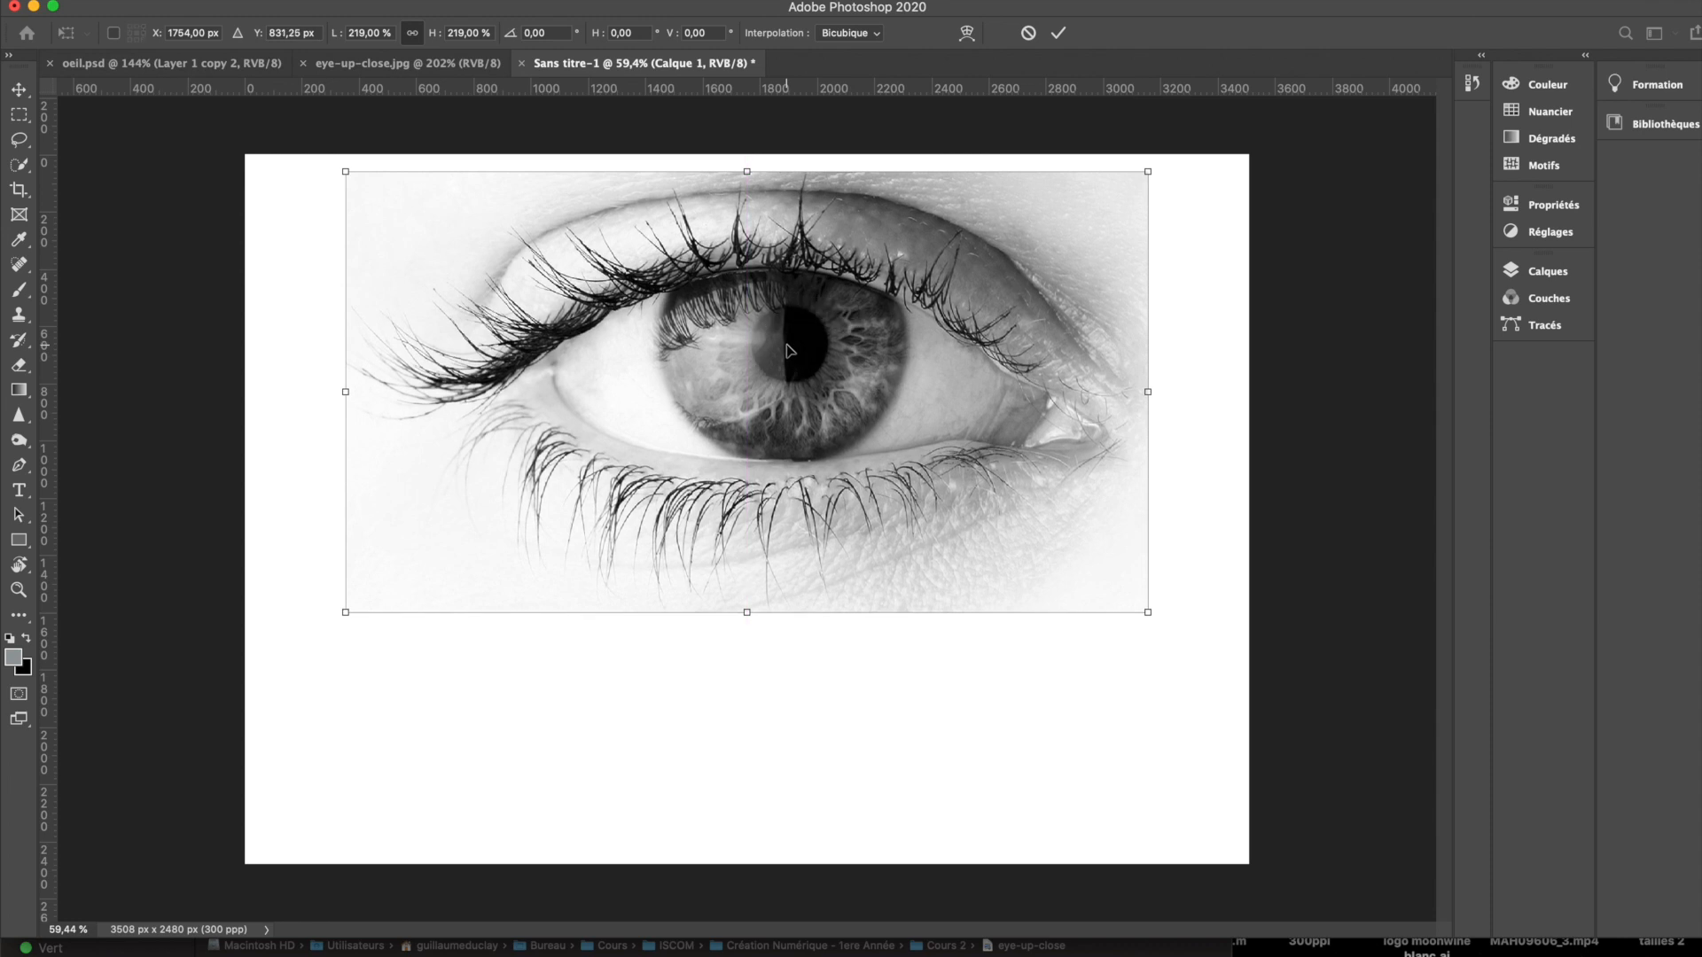
Step: Enlarge the eye image around its center to about 3100 px wide, apply the transform, and place it horizontally centered just below the page's top edge
drag(1148, 167, 1136, 213)
drag(1128, 214, 1204, 169)
key(Return)
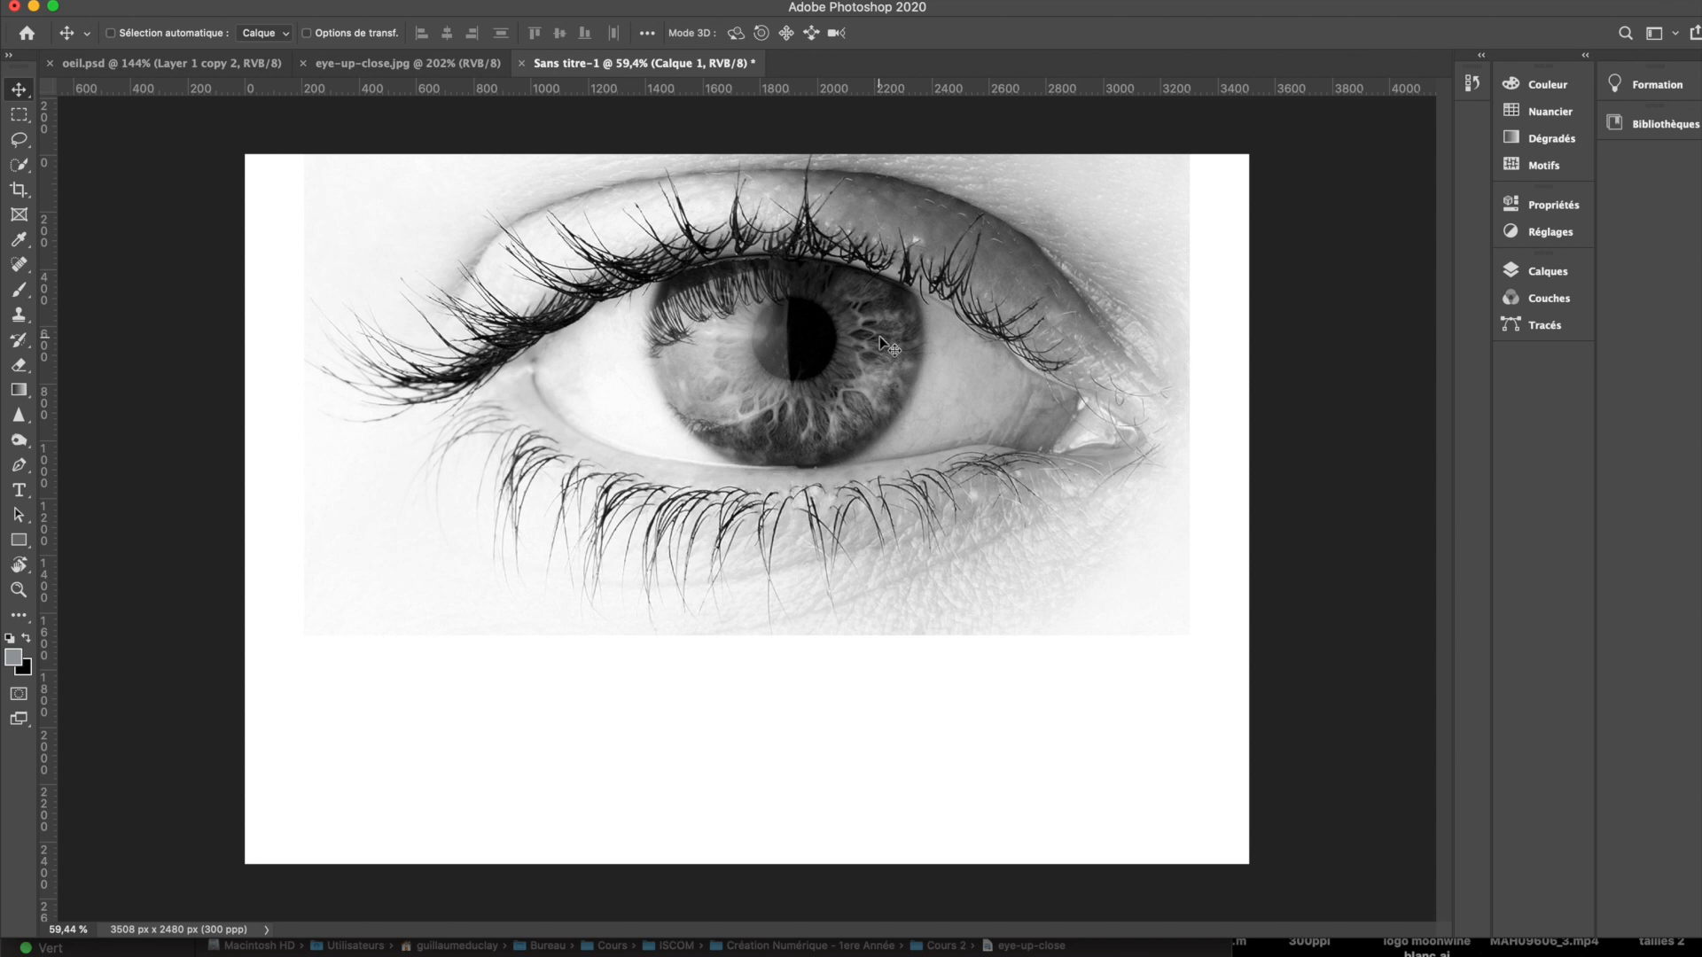
drag(879, 337, 878, 359)
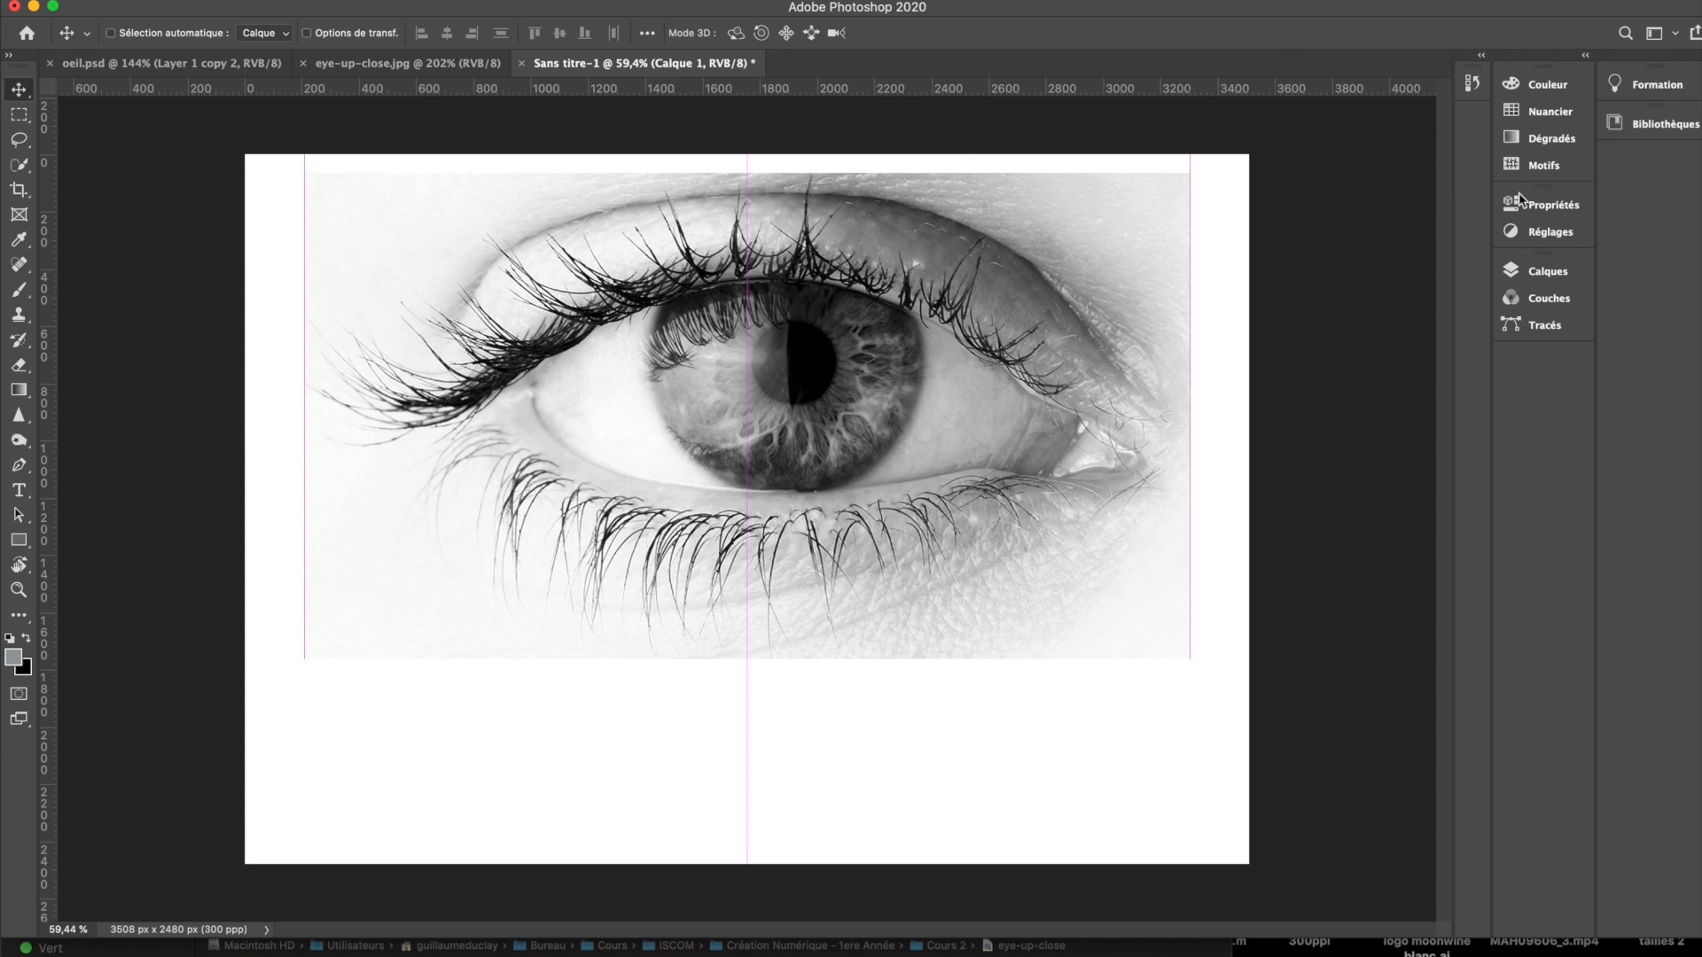
Step: Hide the eye layer Calque 1 and fill the Arrière-plan layer with the default black foreground color at 100% opacity
click(1542, 273)
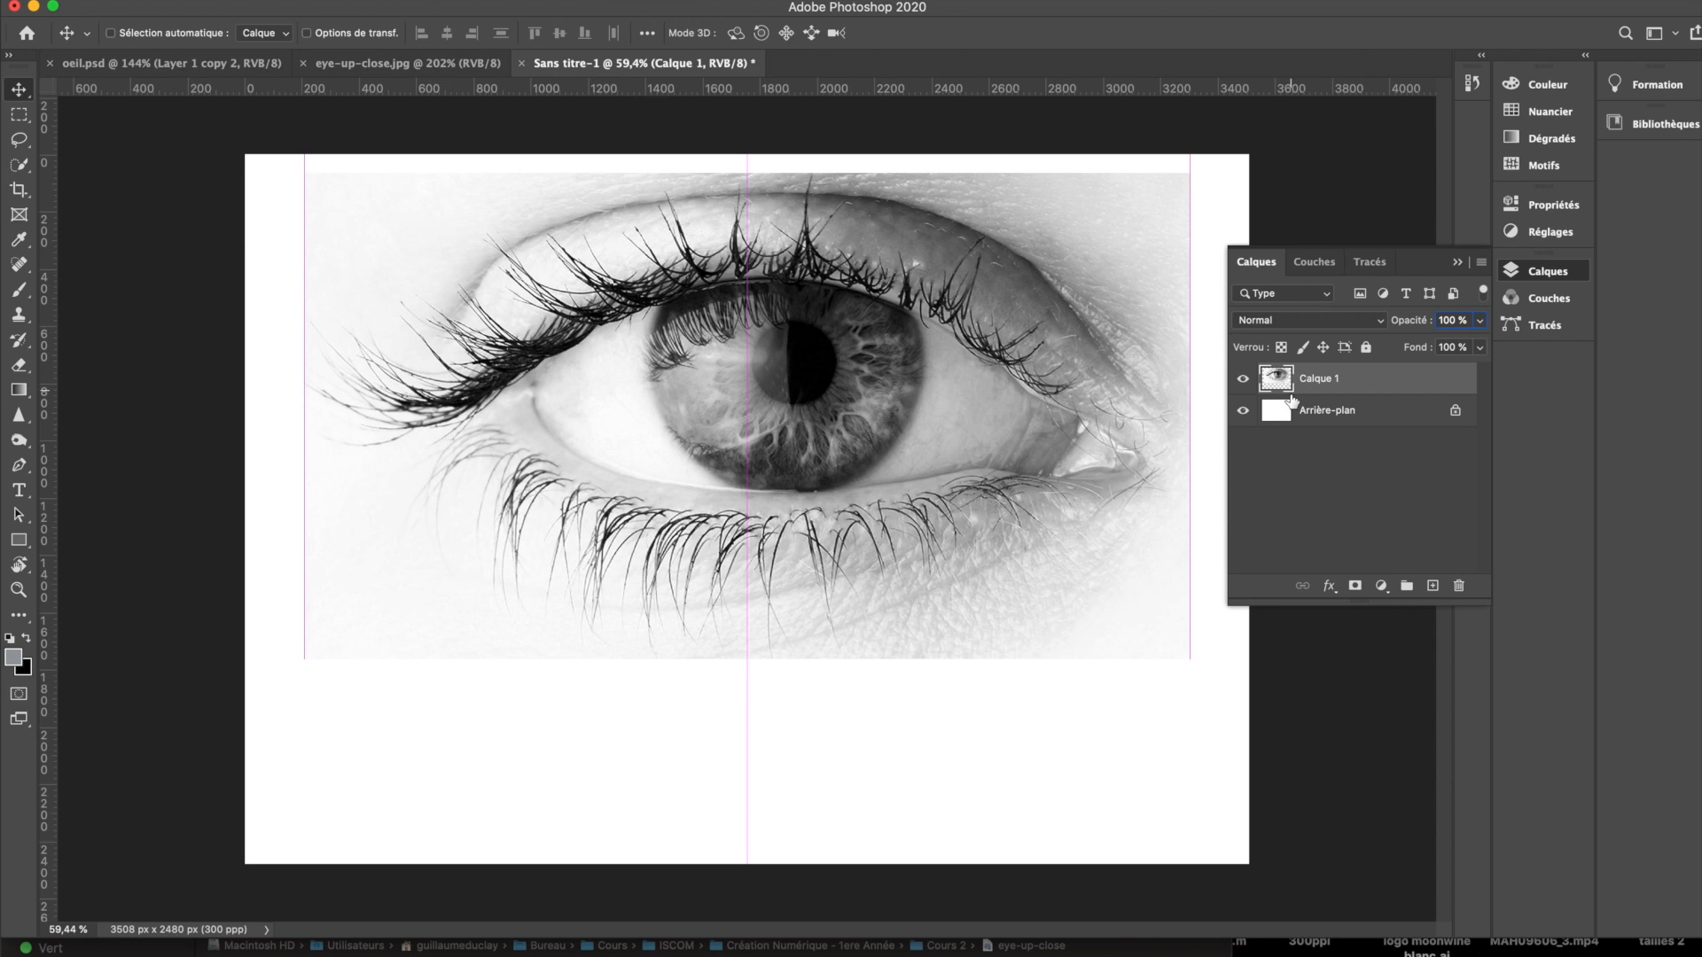
click(1244, 380)
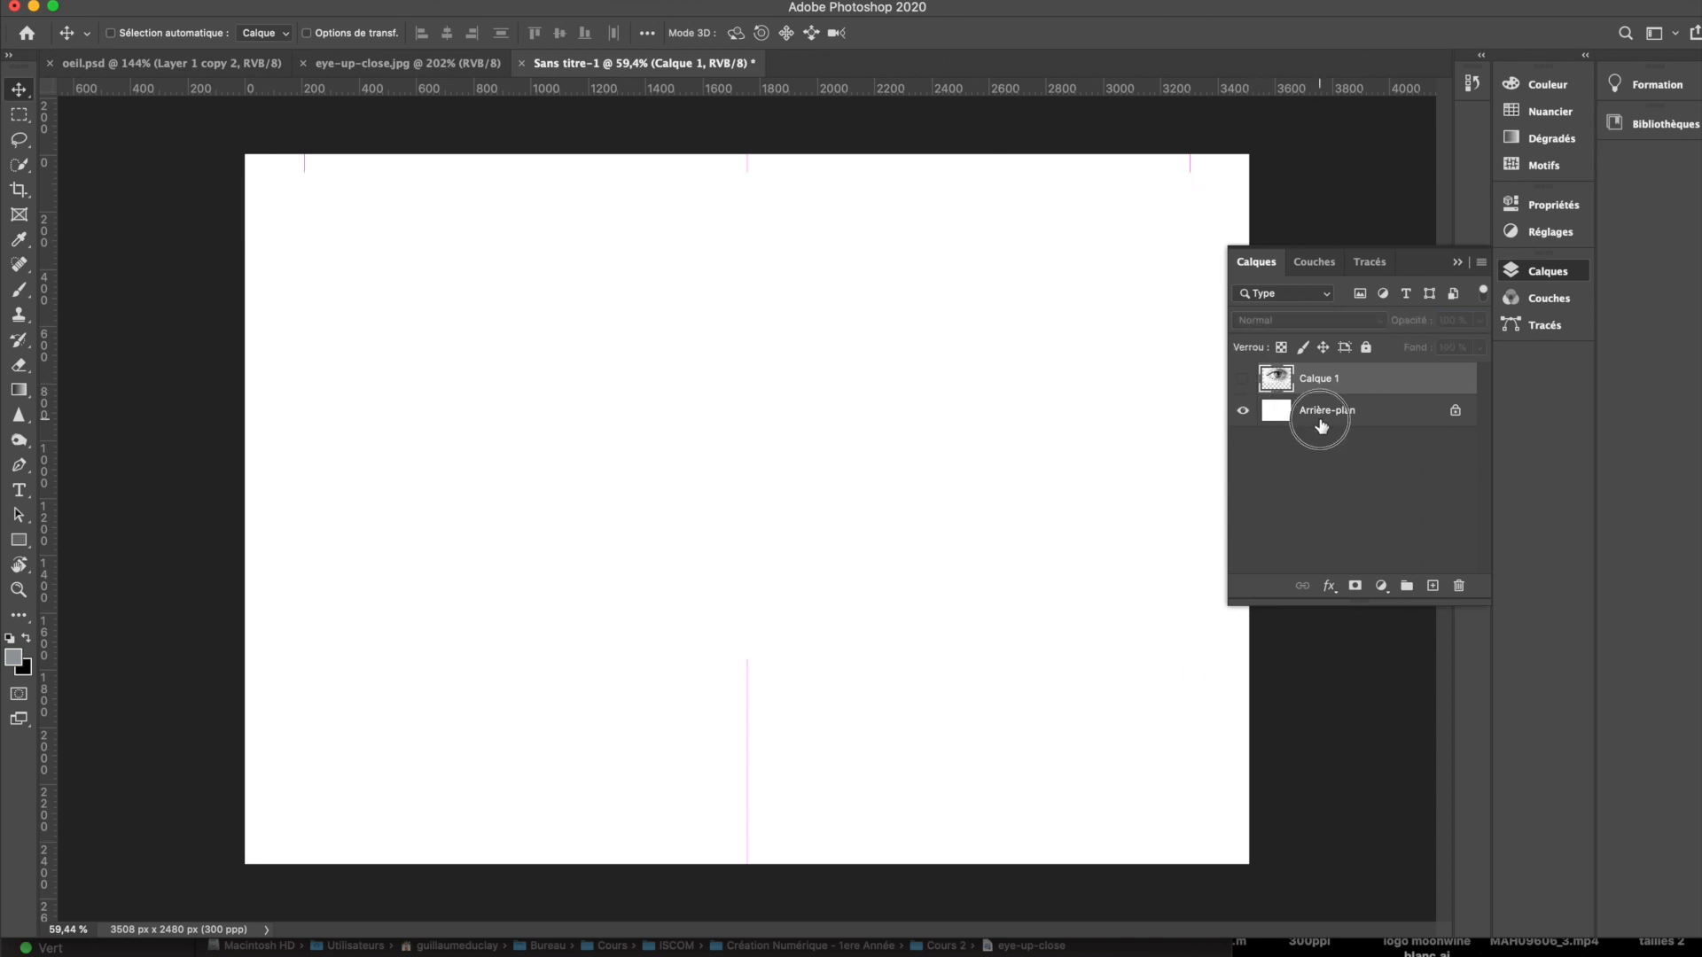
click(1318, 422)
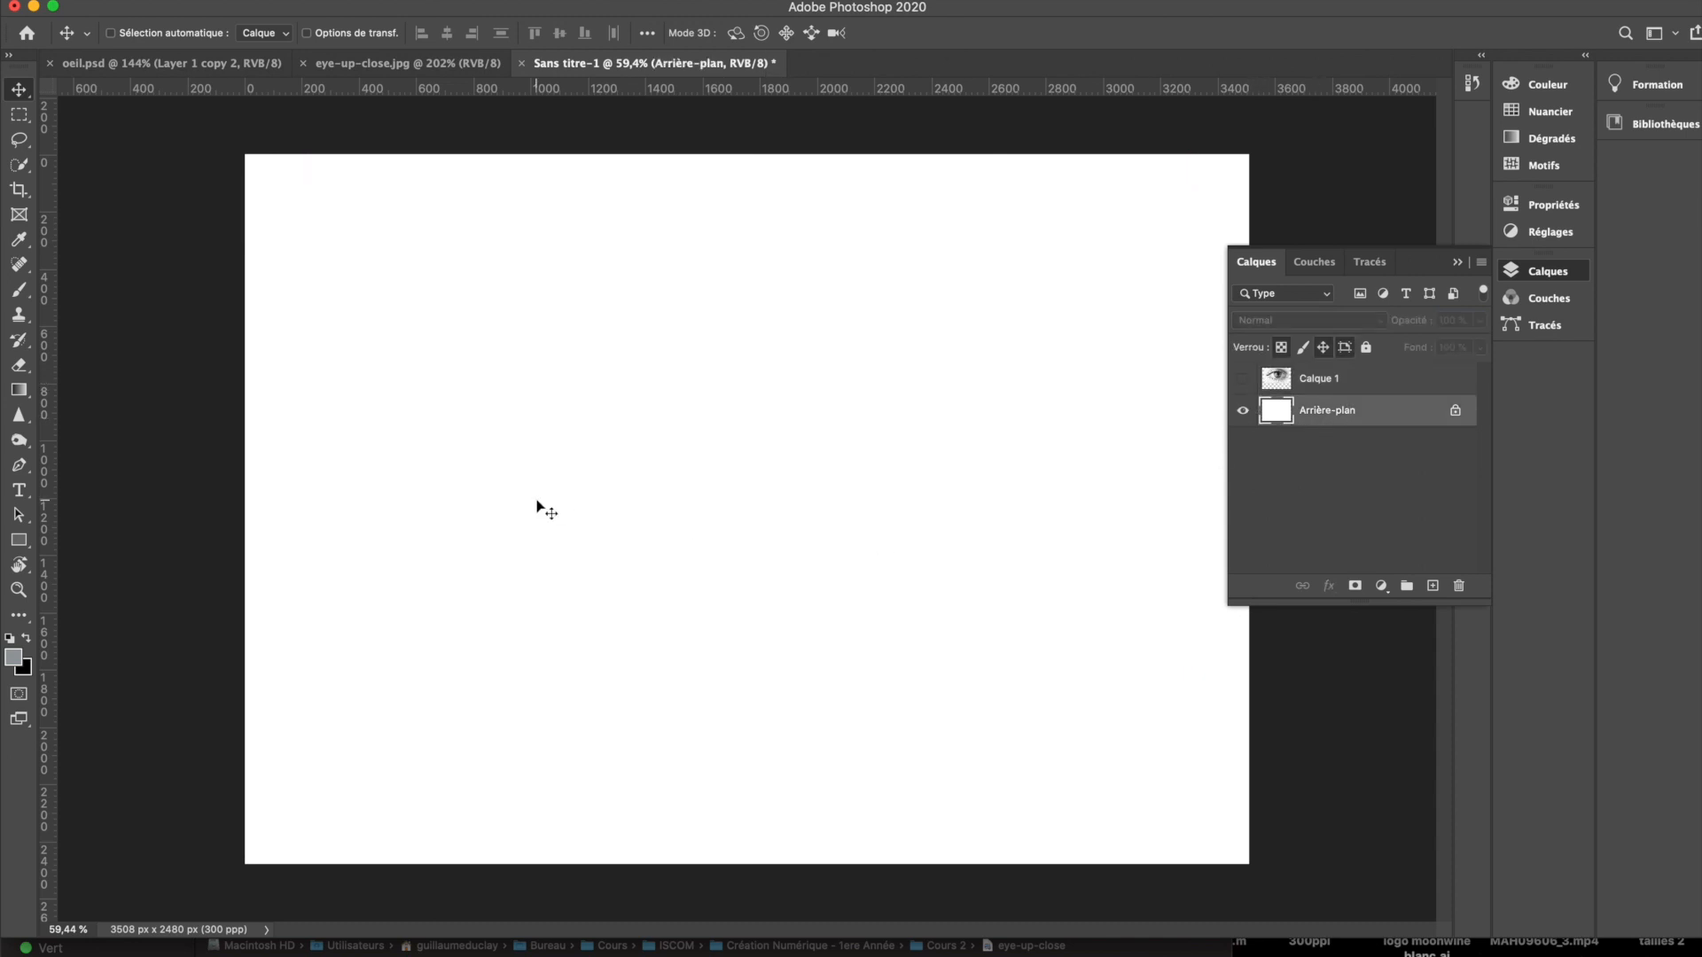
key(d)
key(shift+F5)
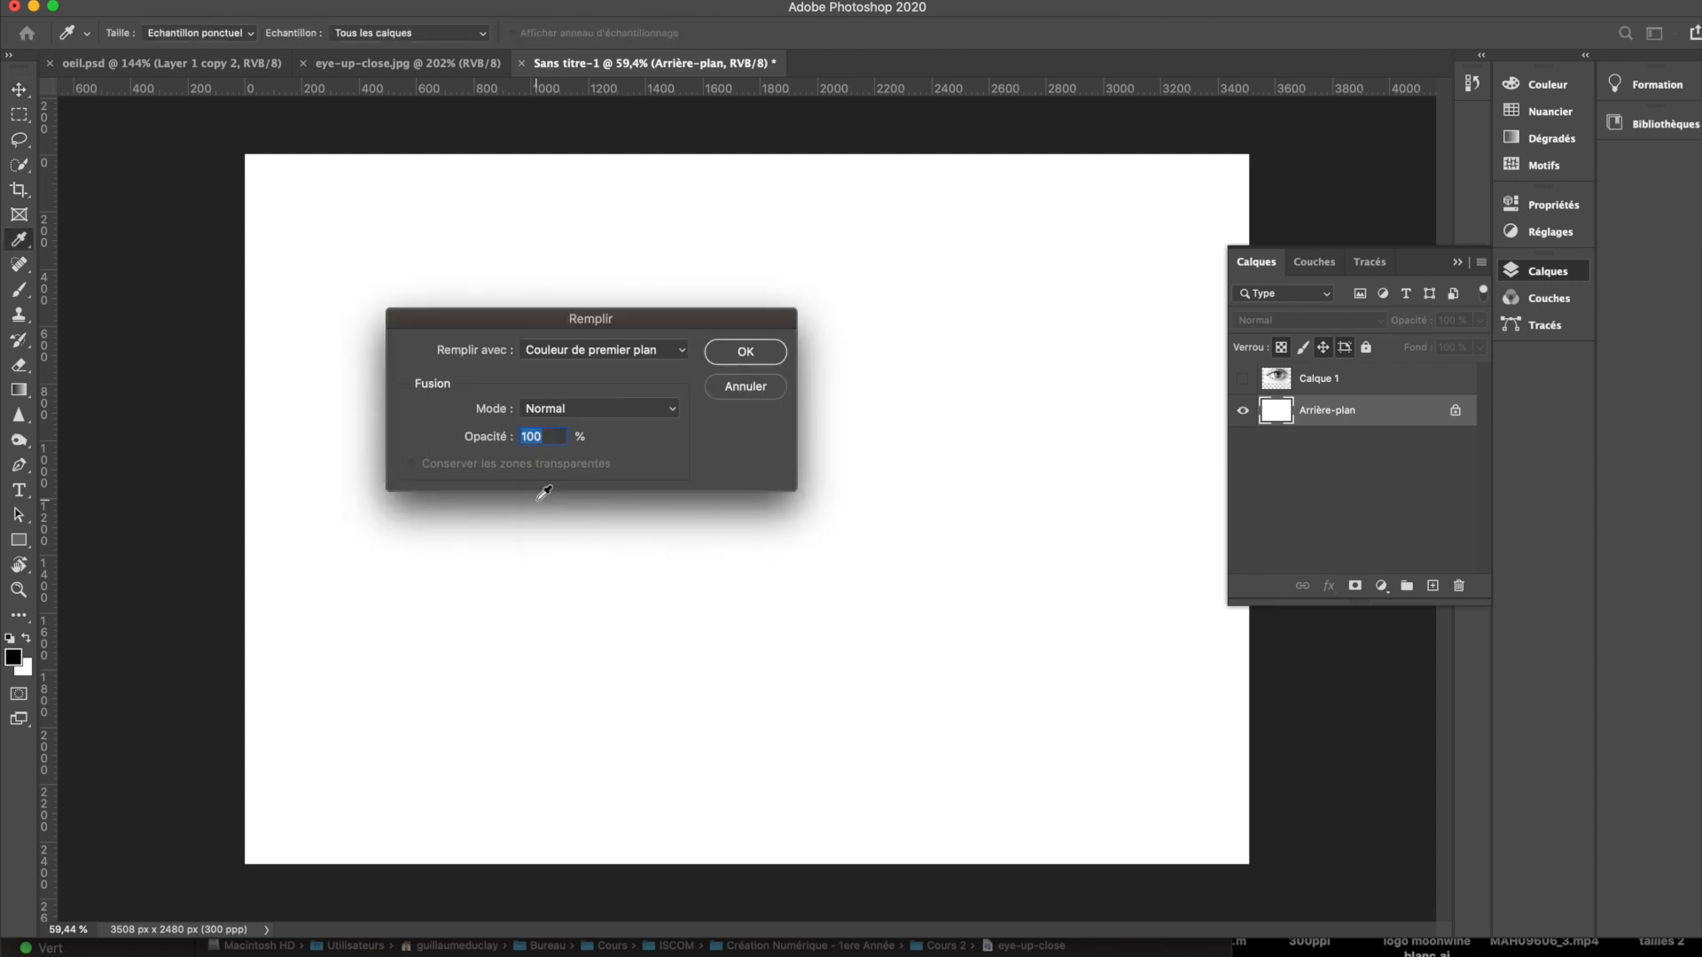
key(Return)
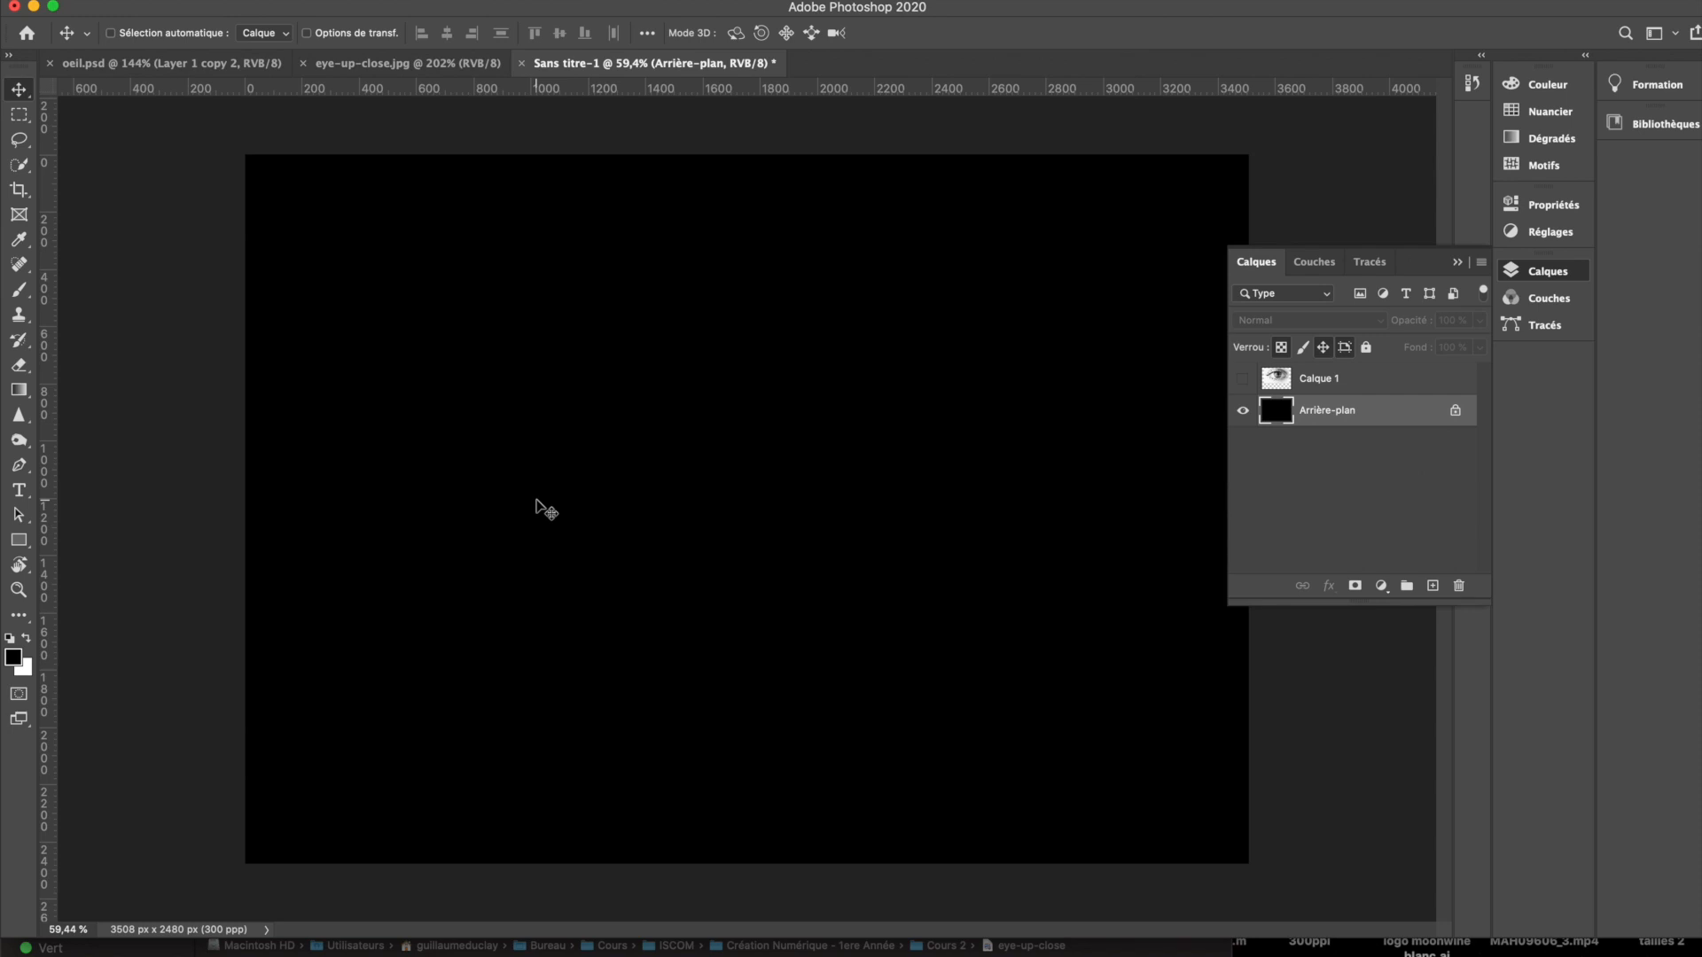
key(shift+F5)
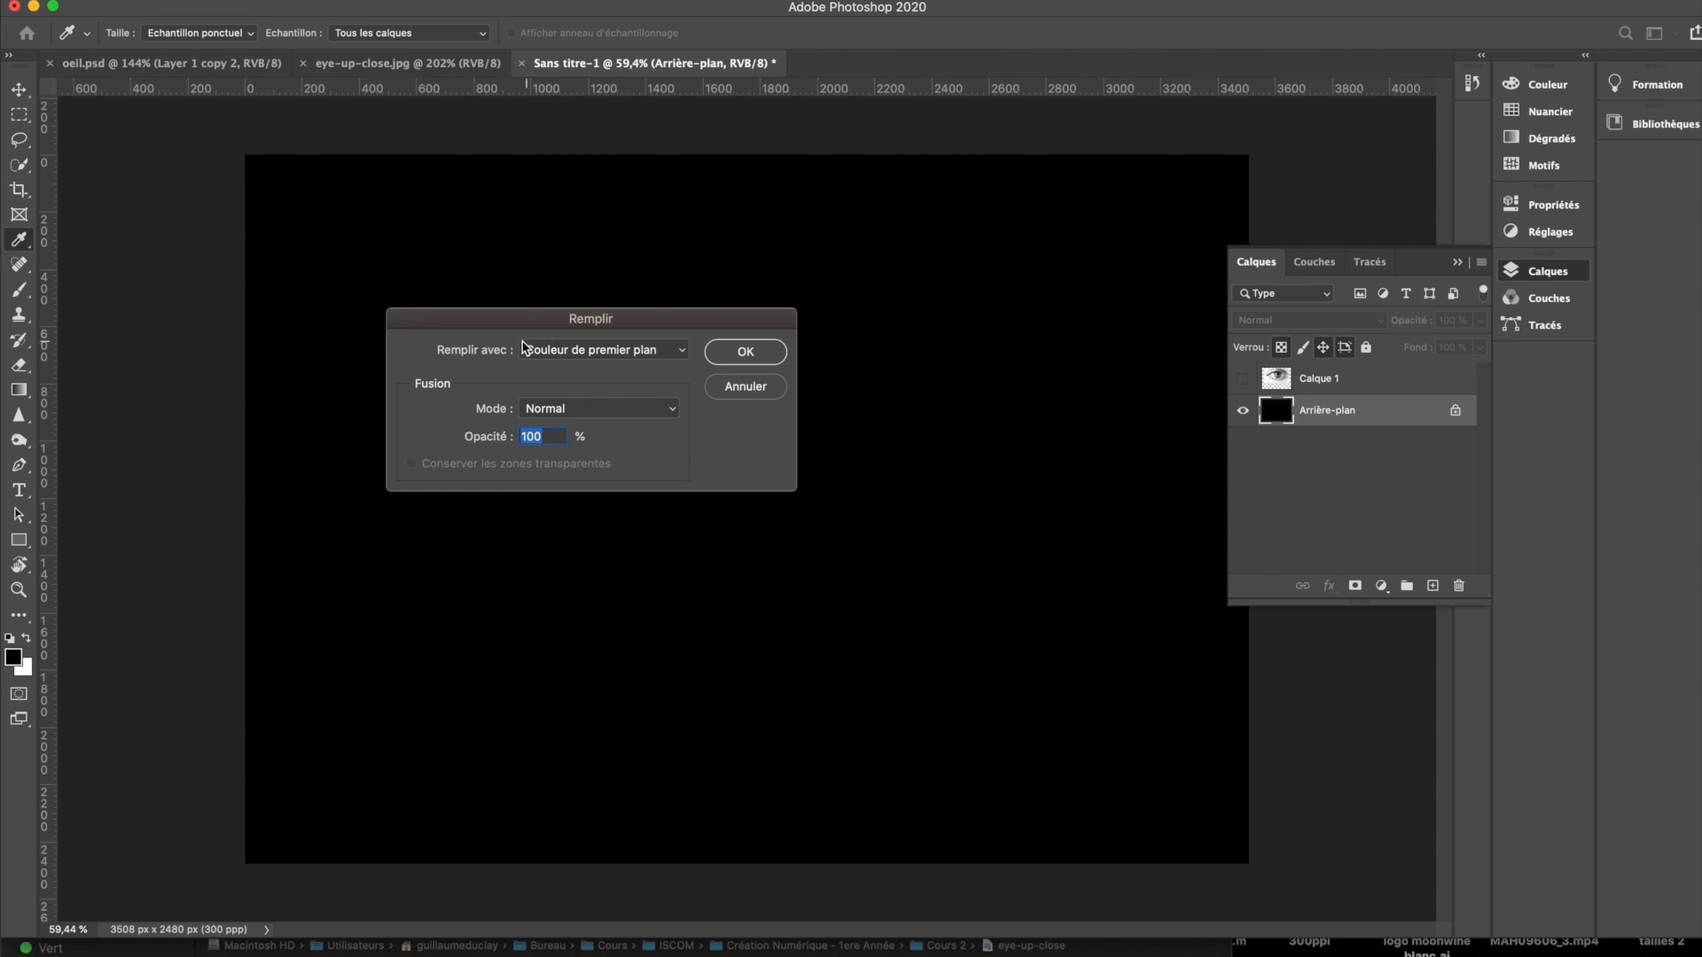
click(608, 351)
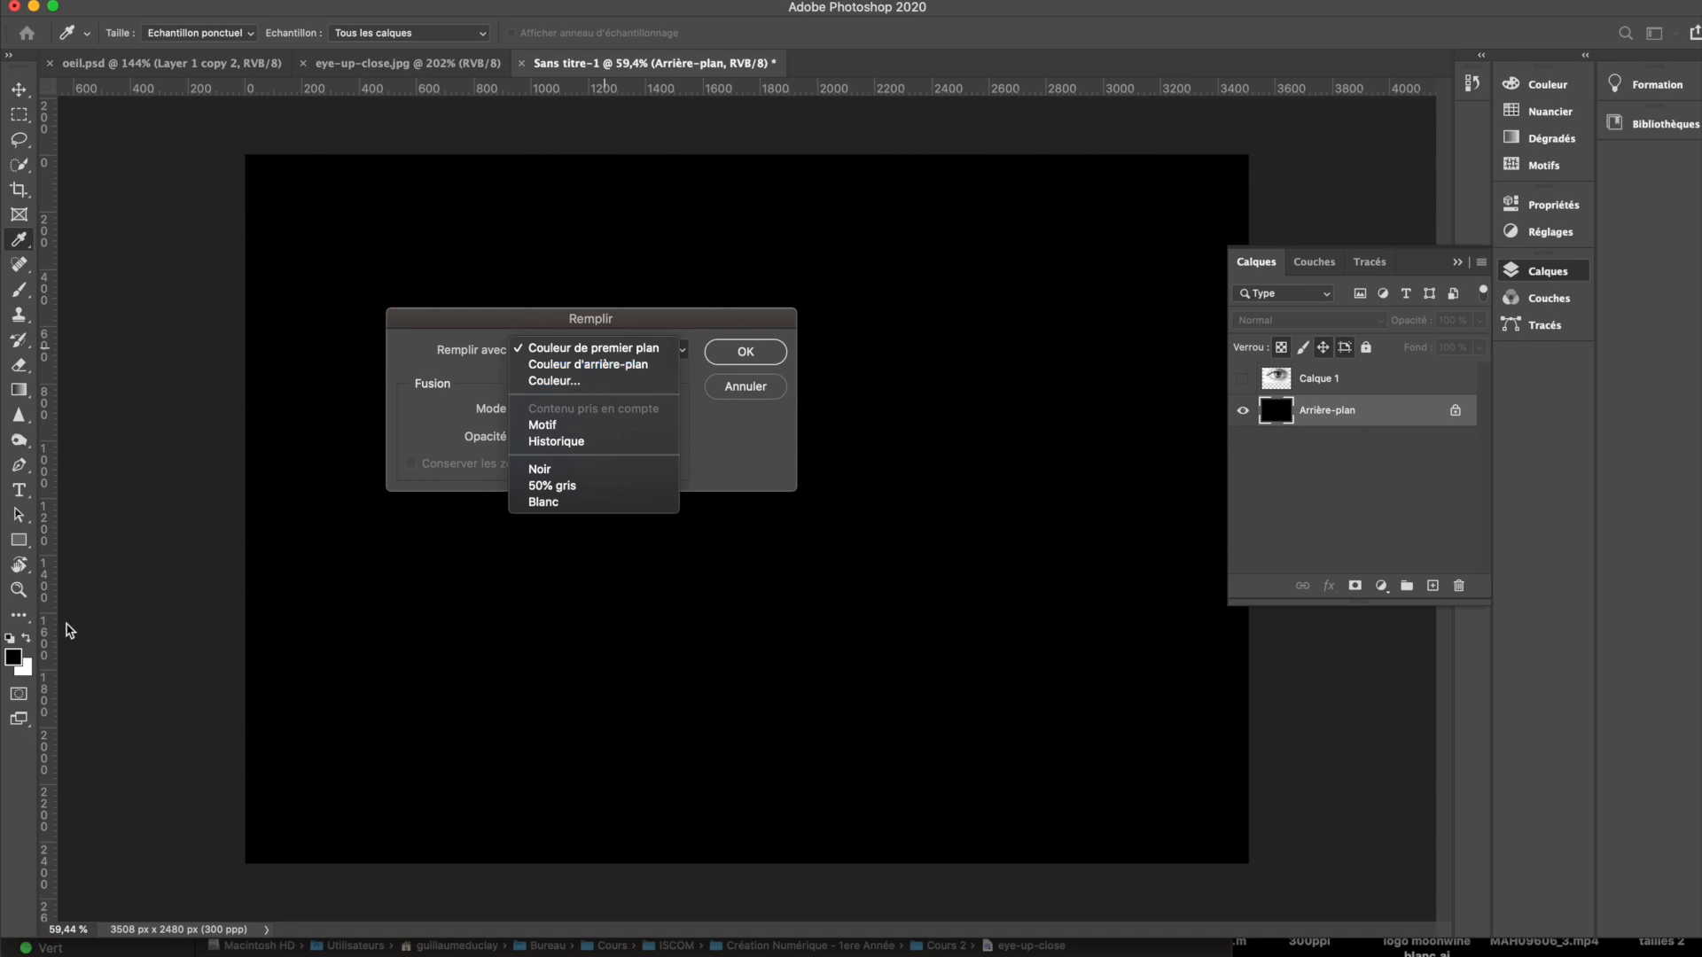
click(762, 391)
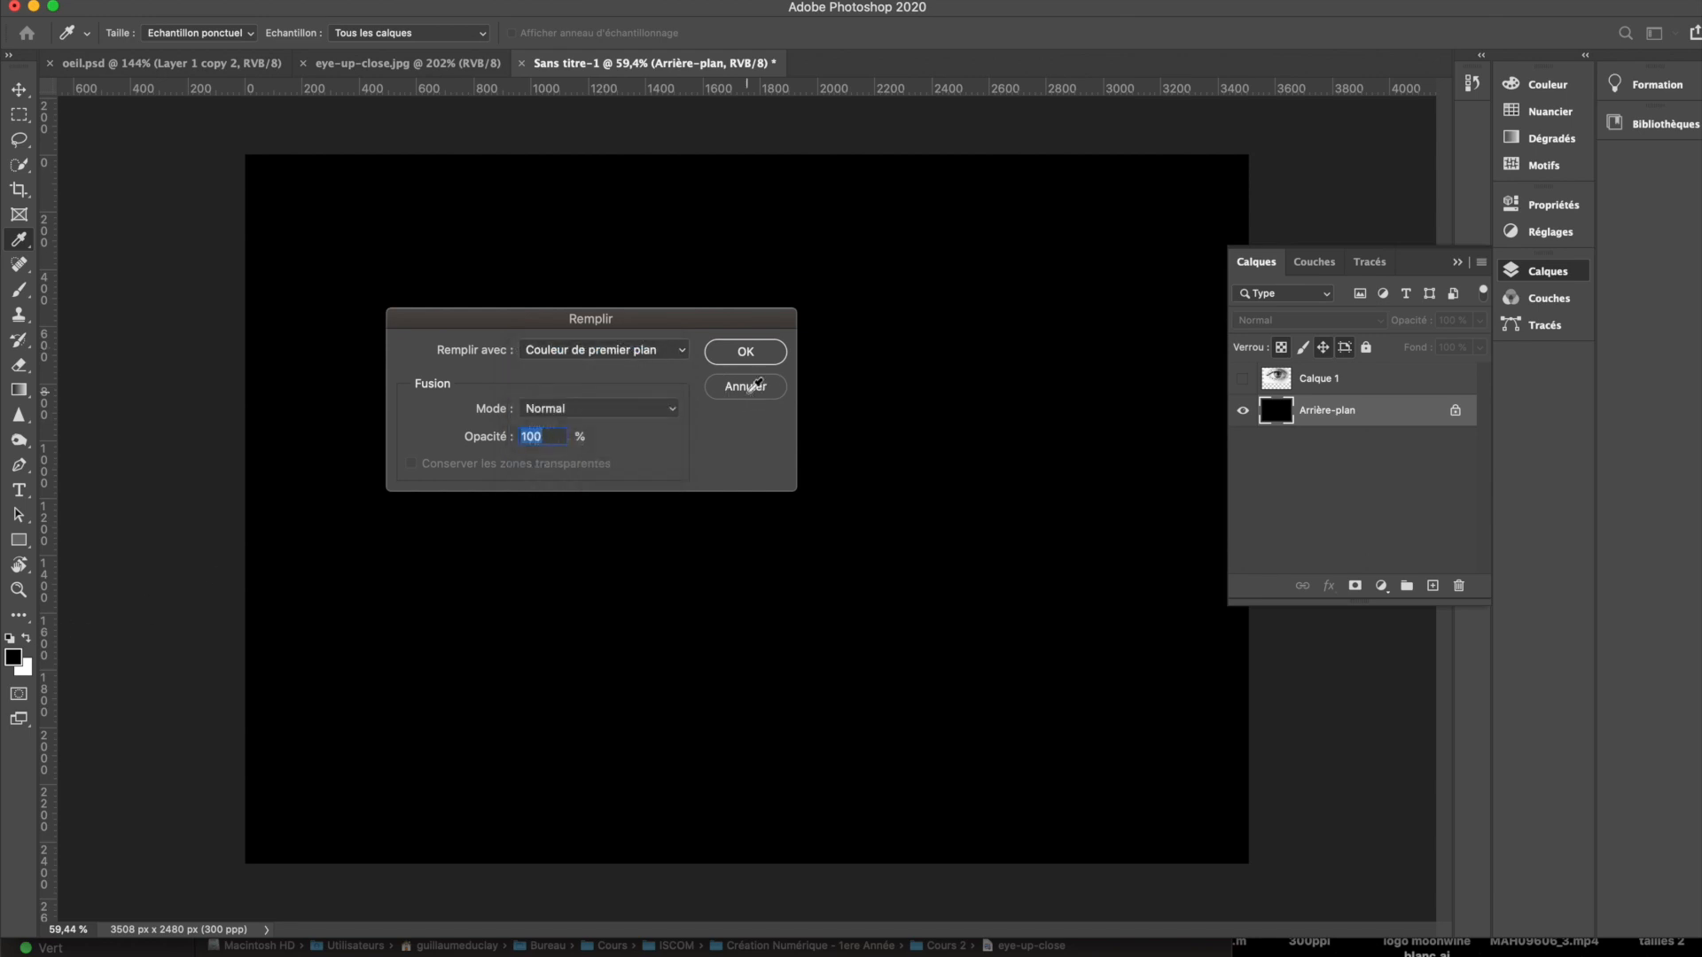
click(749, 388)
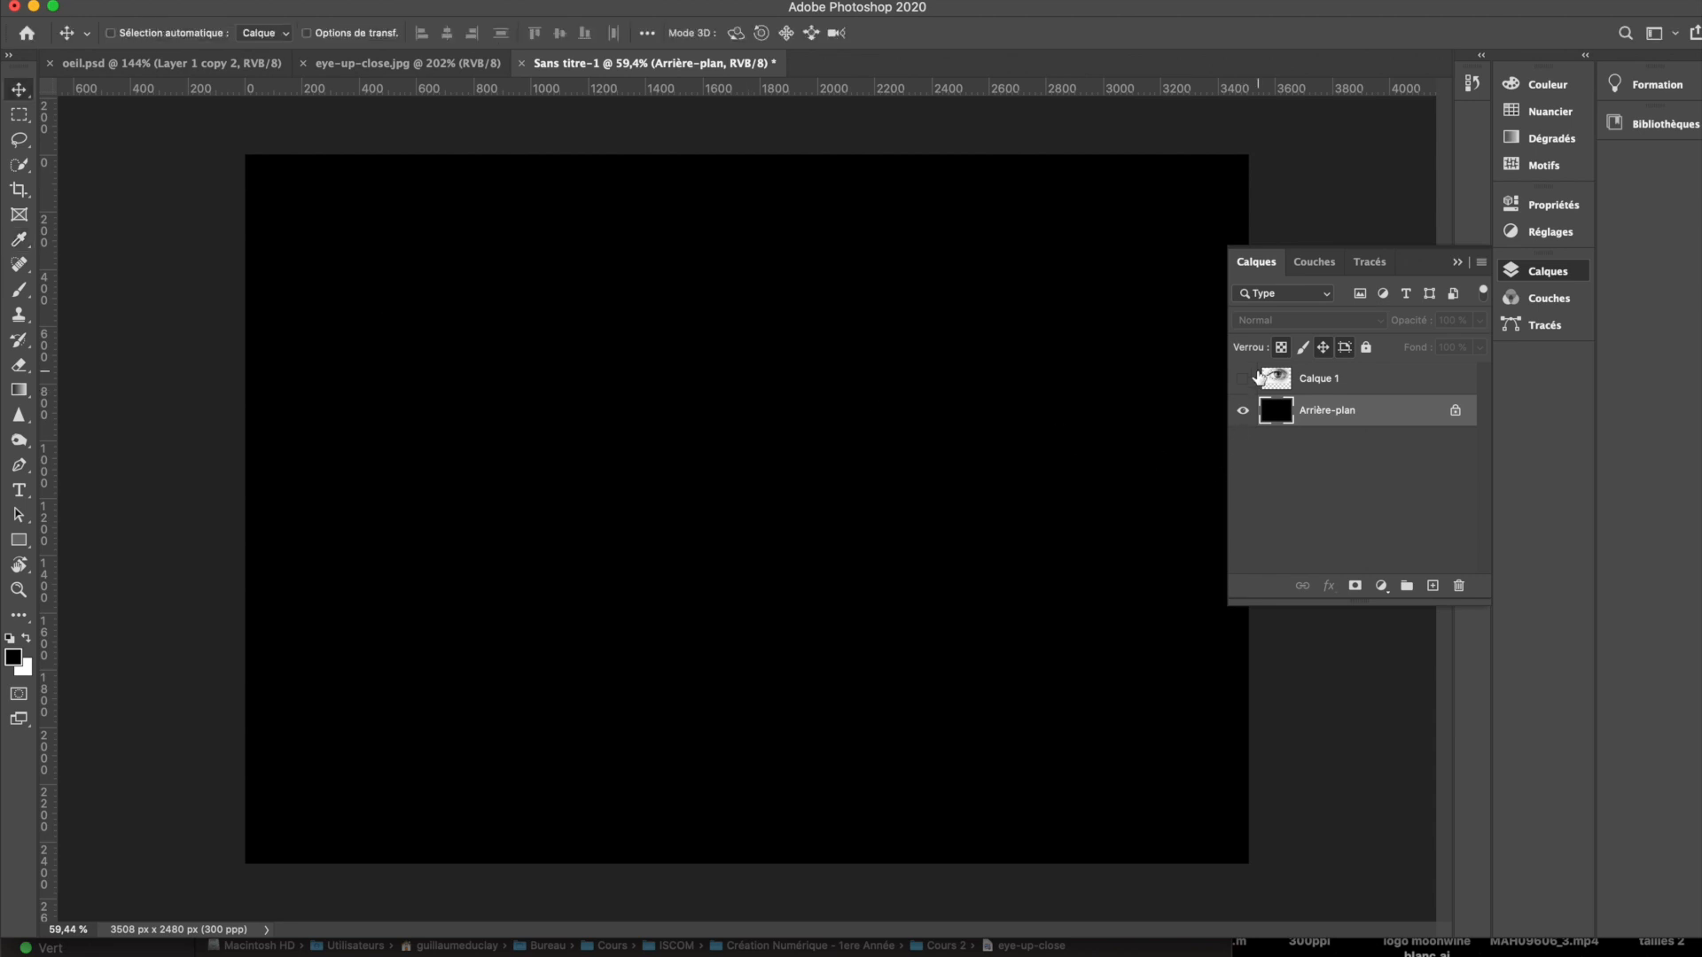
Step: Show the eye layer Calque 1 again and switch to the oeil.psd document
click(1242, 379)
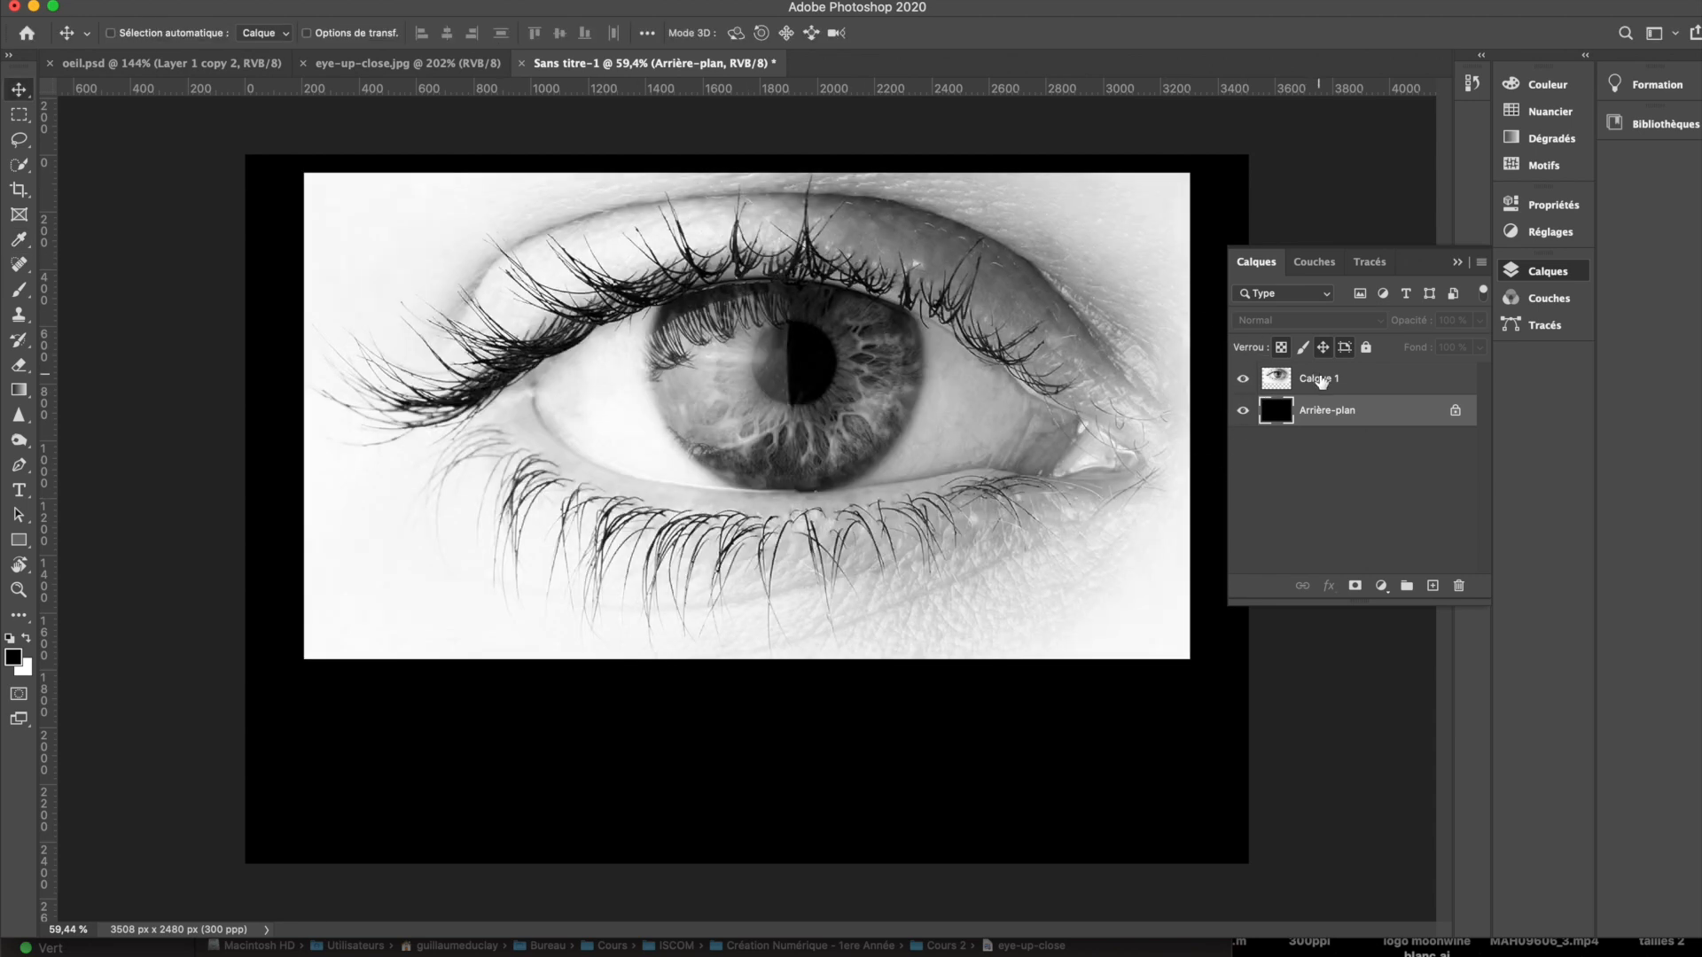
click(152, 74)
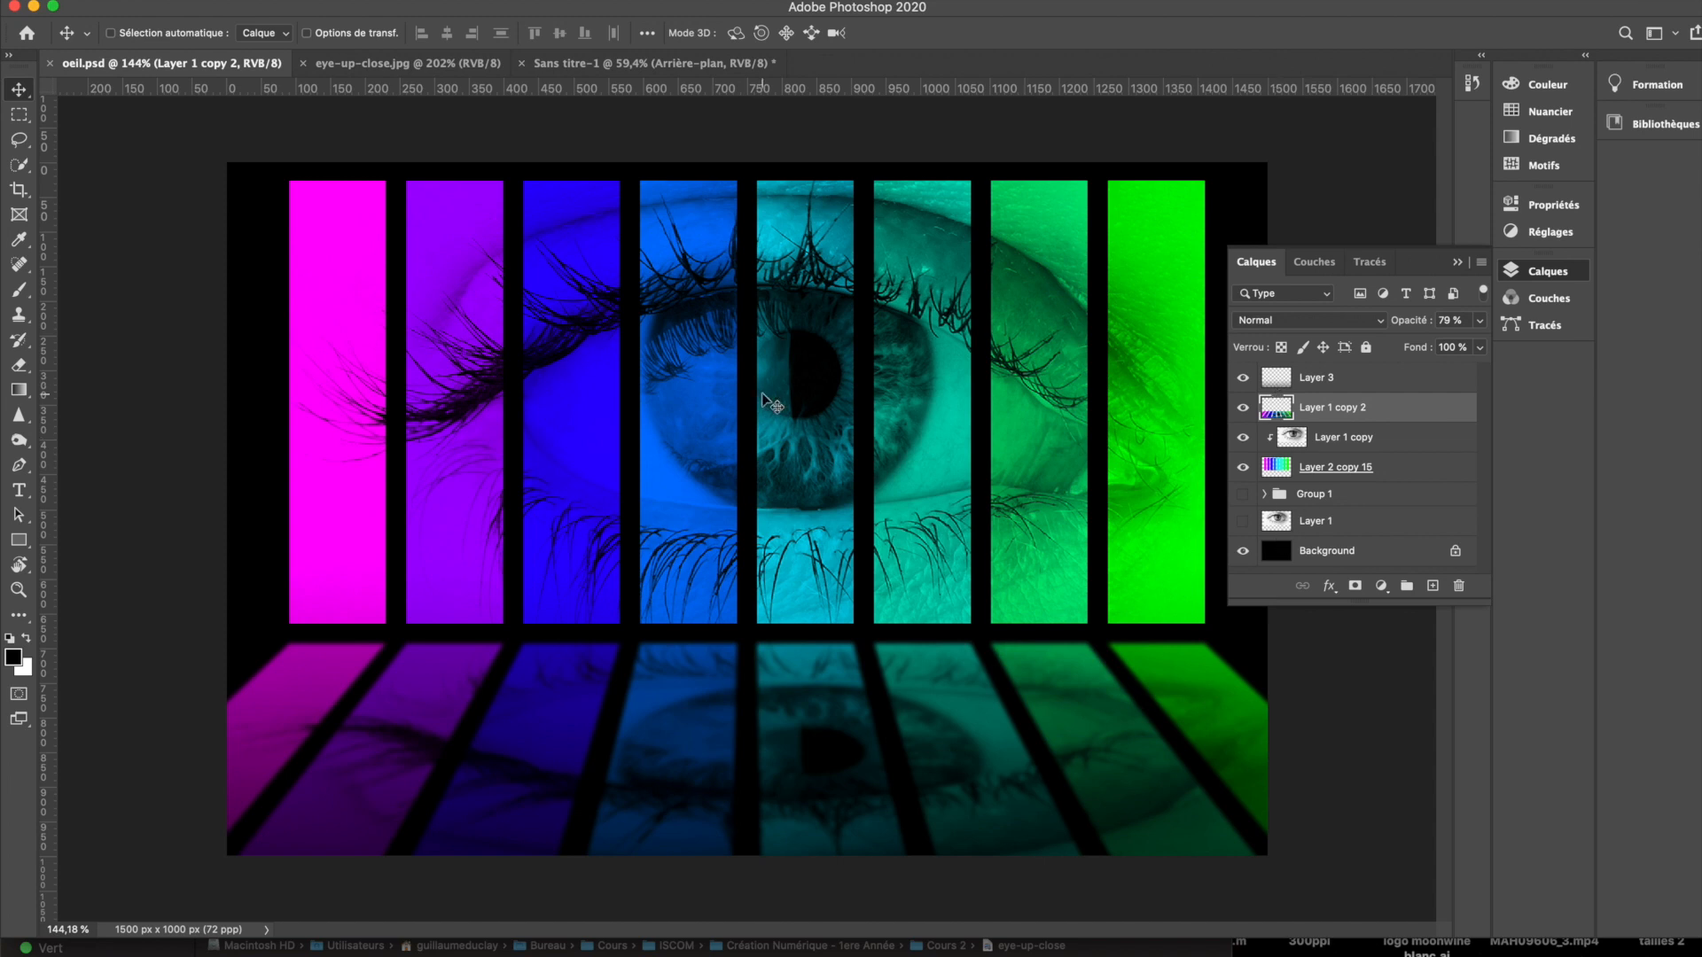
Step: Select Calque 1 in Sans titre-1, check the strips layer Layer 2 copy 15 in oeil.psd, and return to Sans titre-1
click(639, 63)
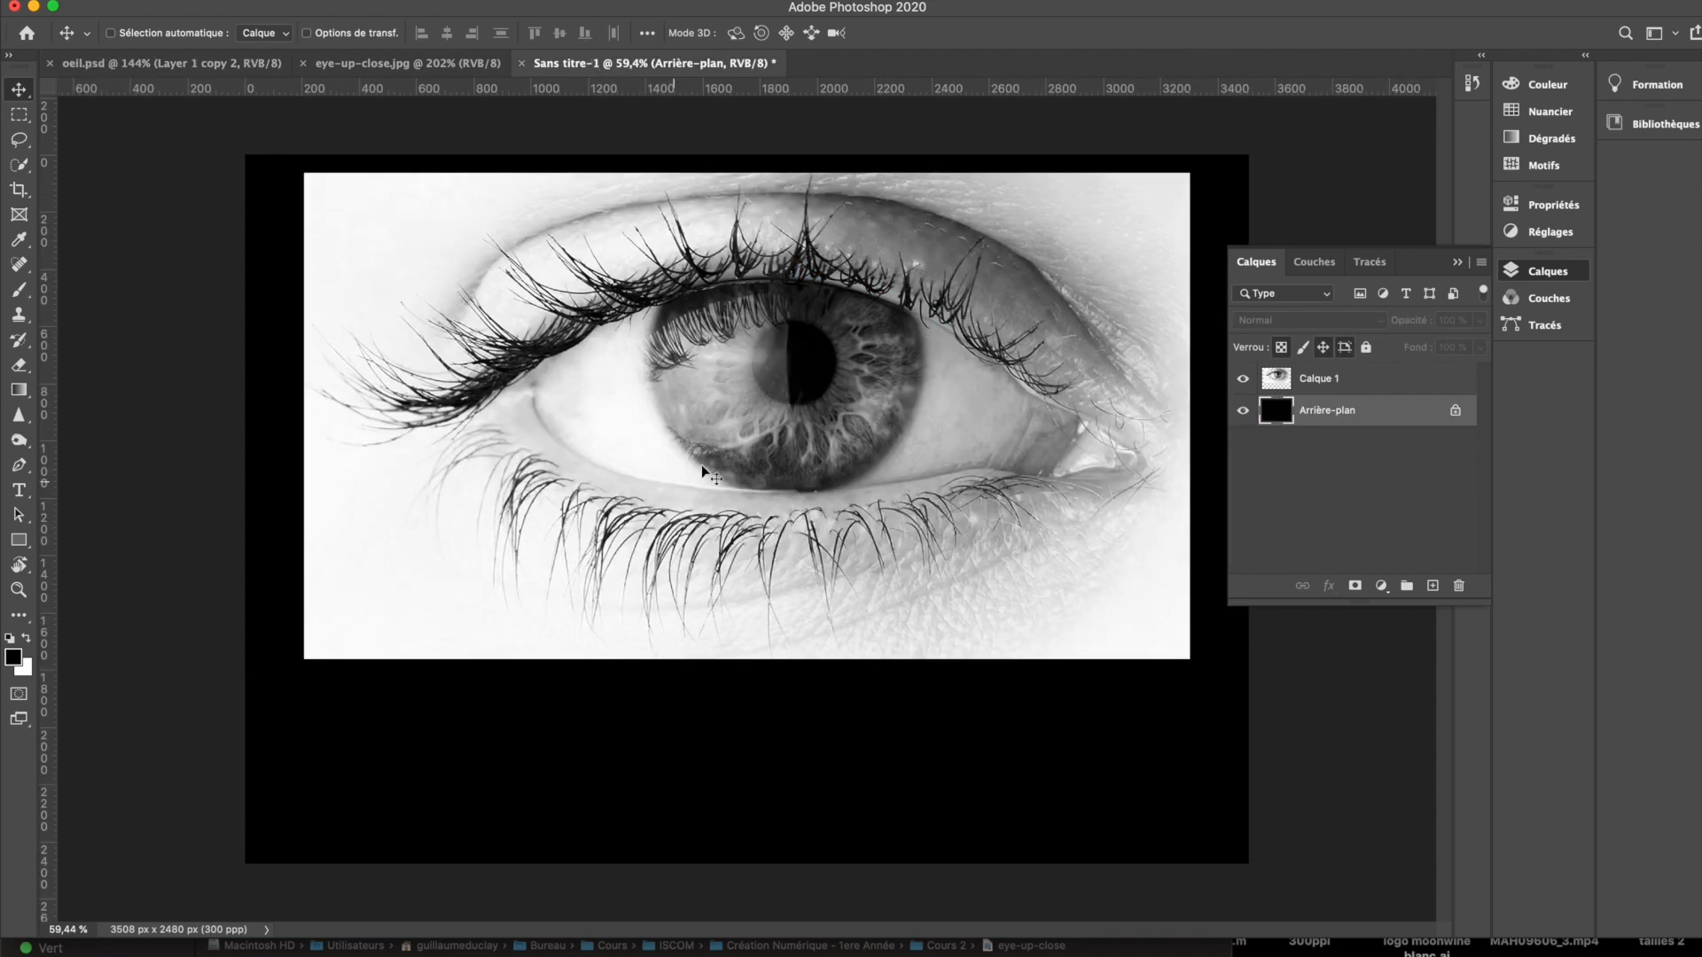
click(1355, 387)
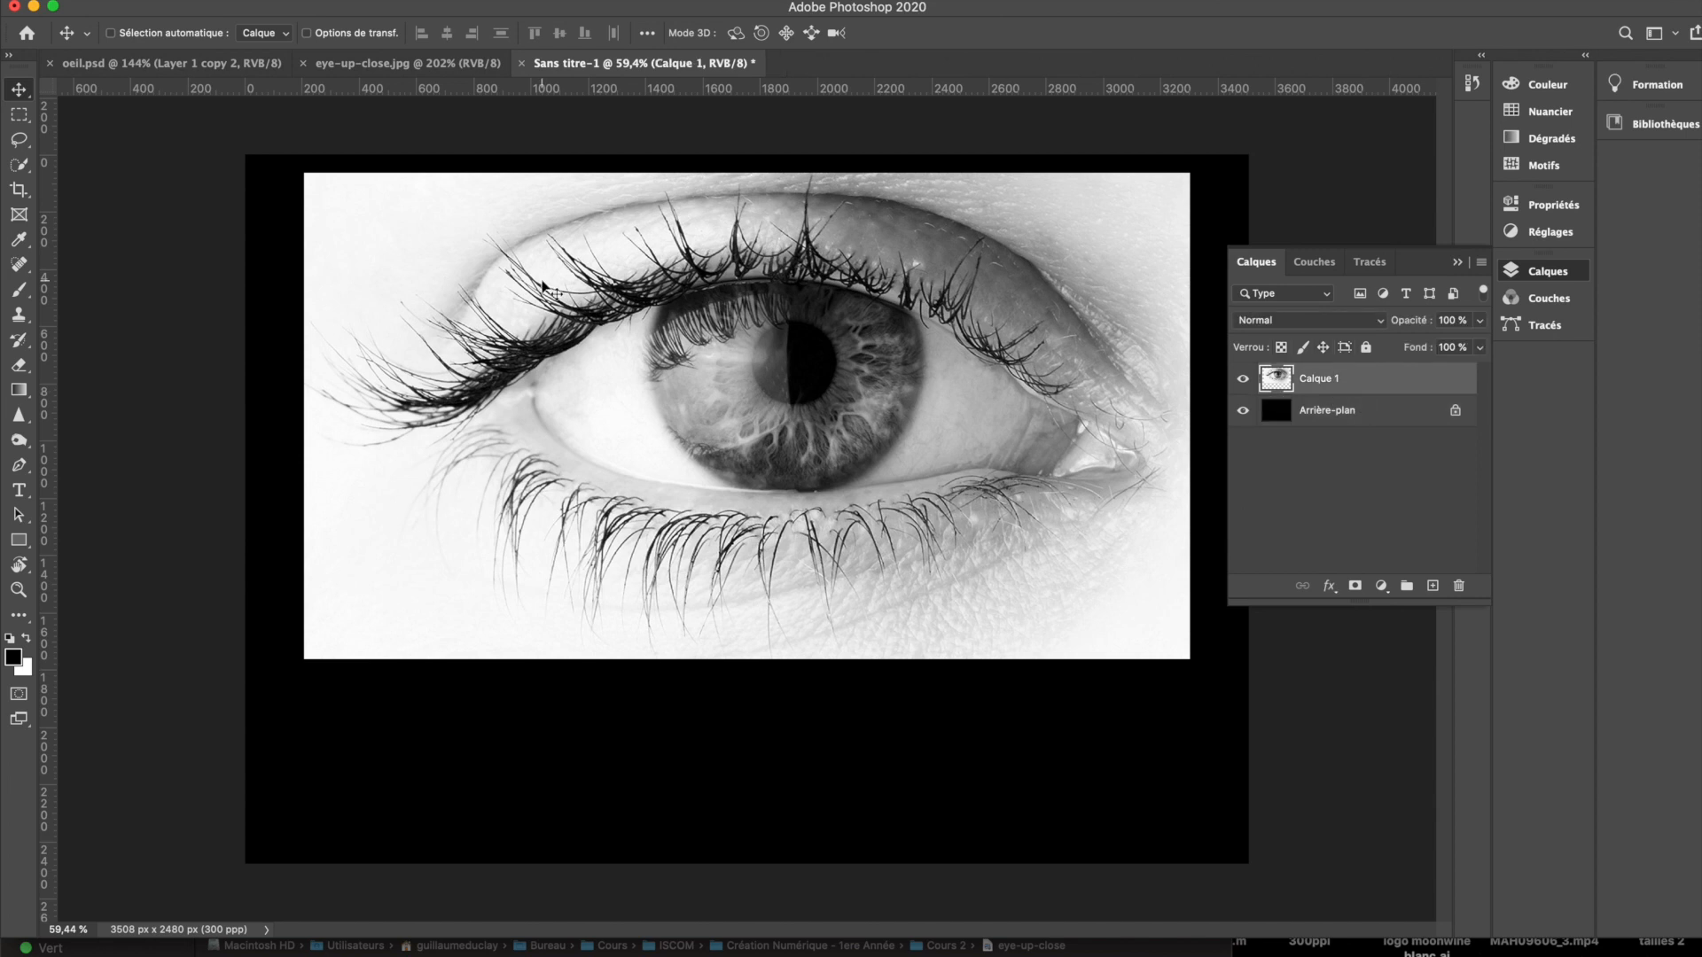
click(142, 64)
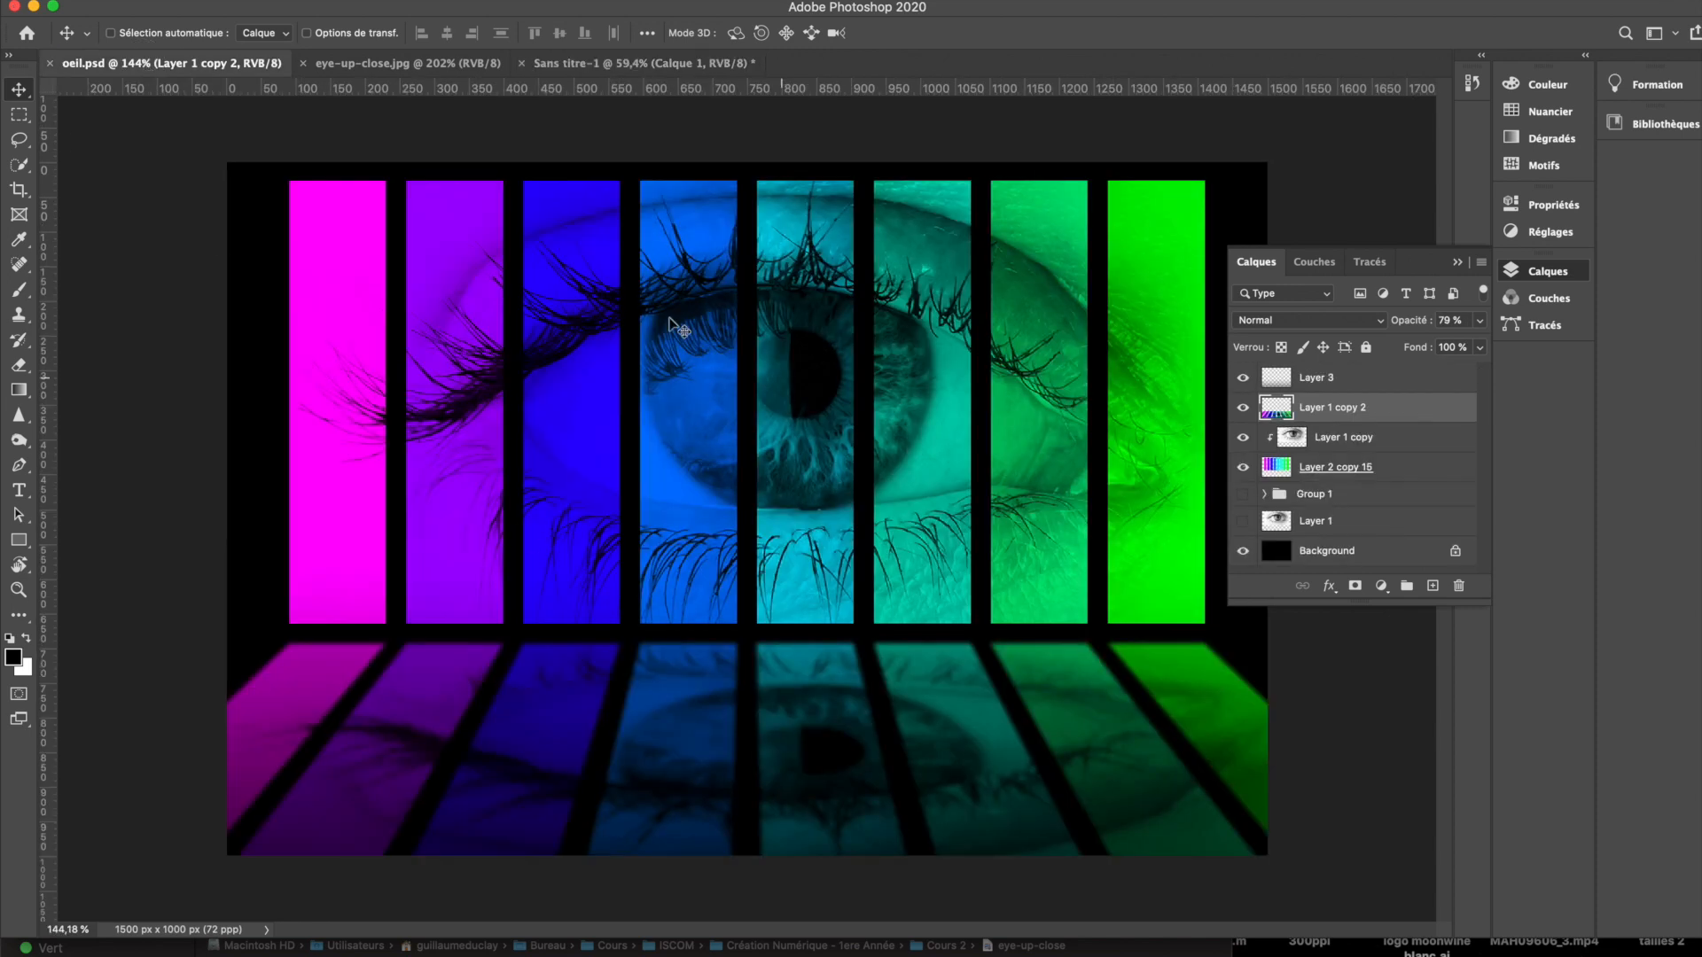
click(1396, 470)
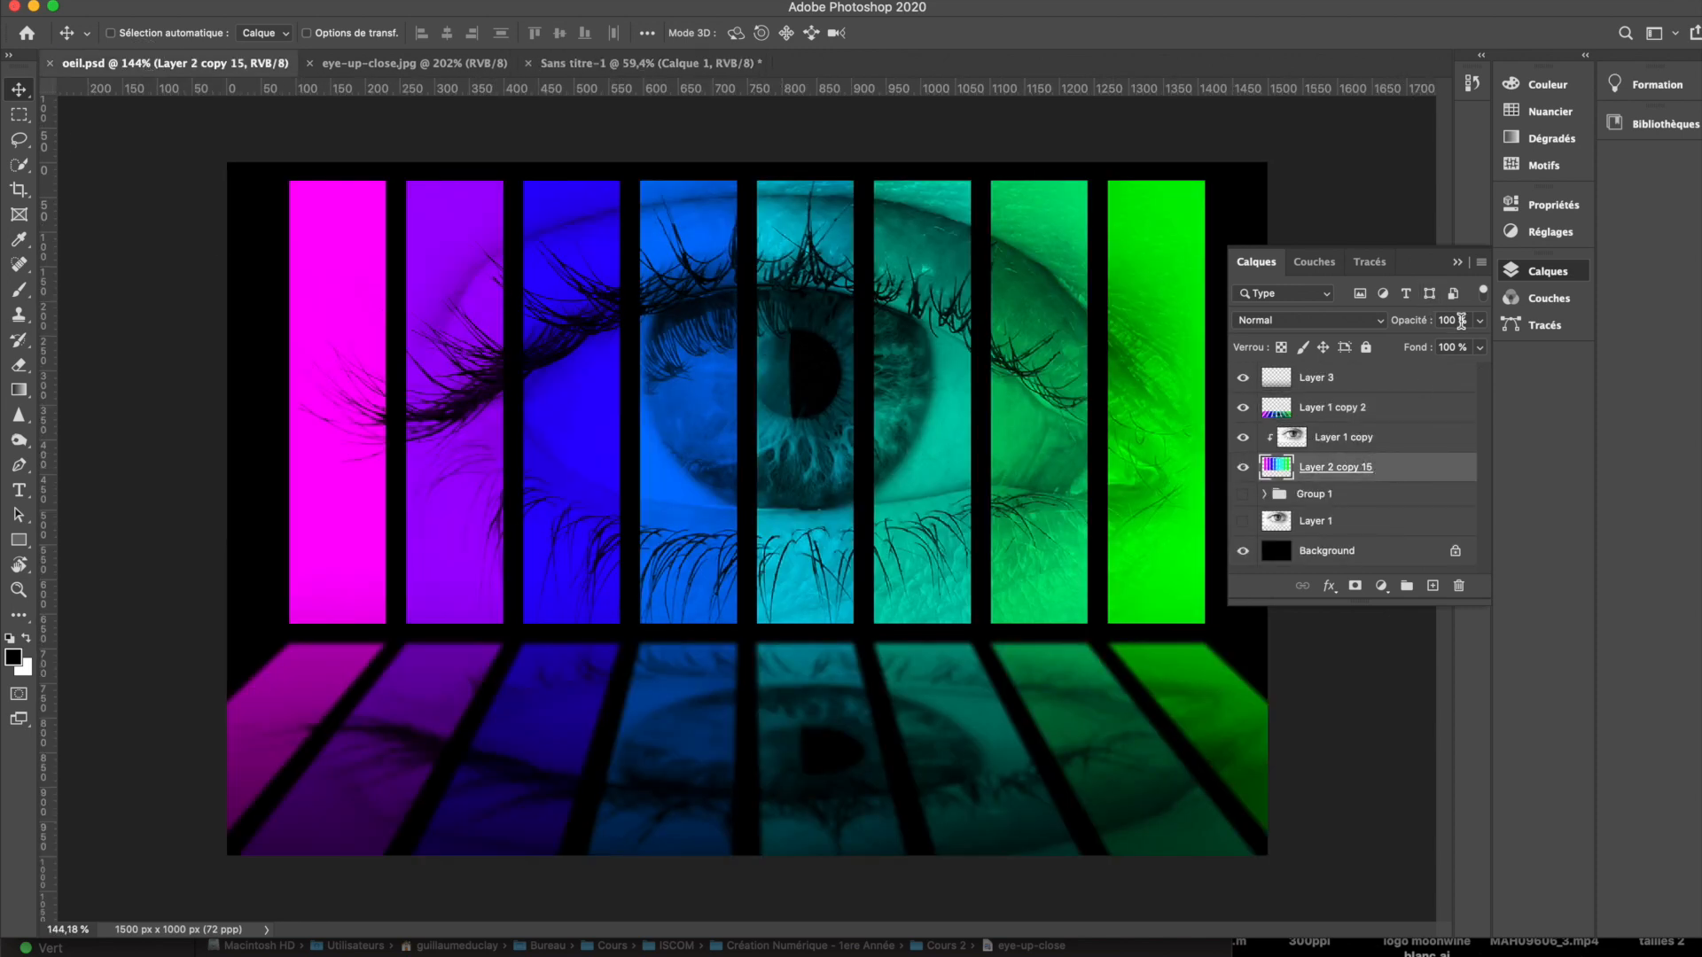
click(652, 63)
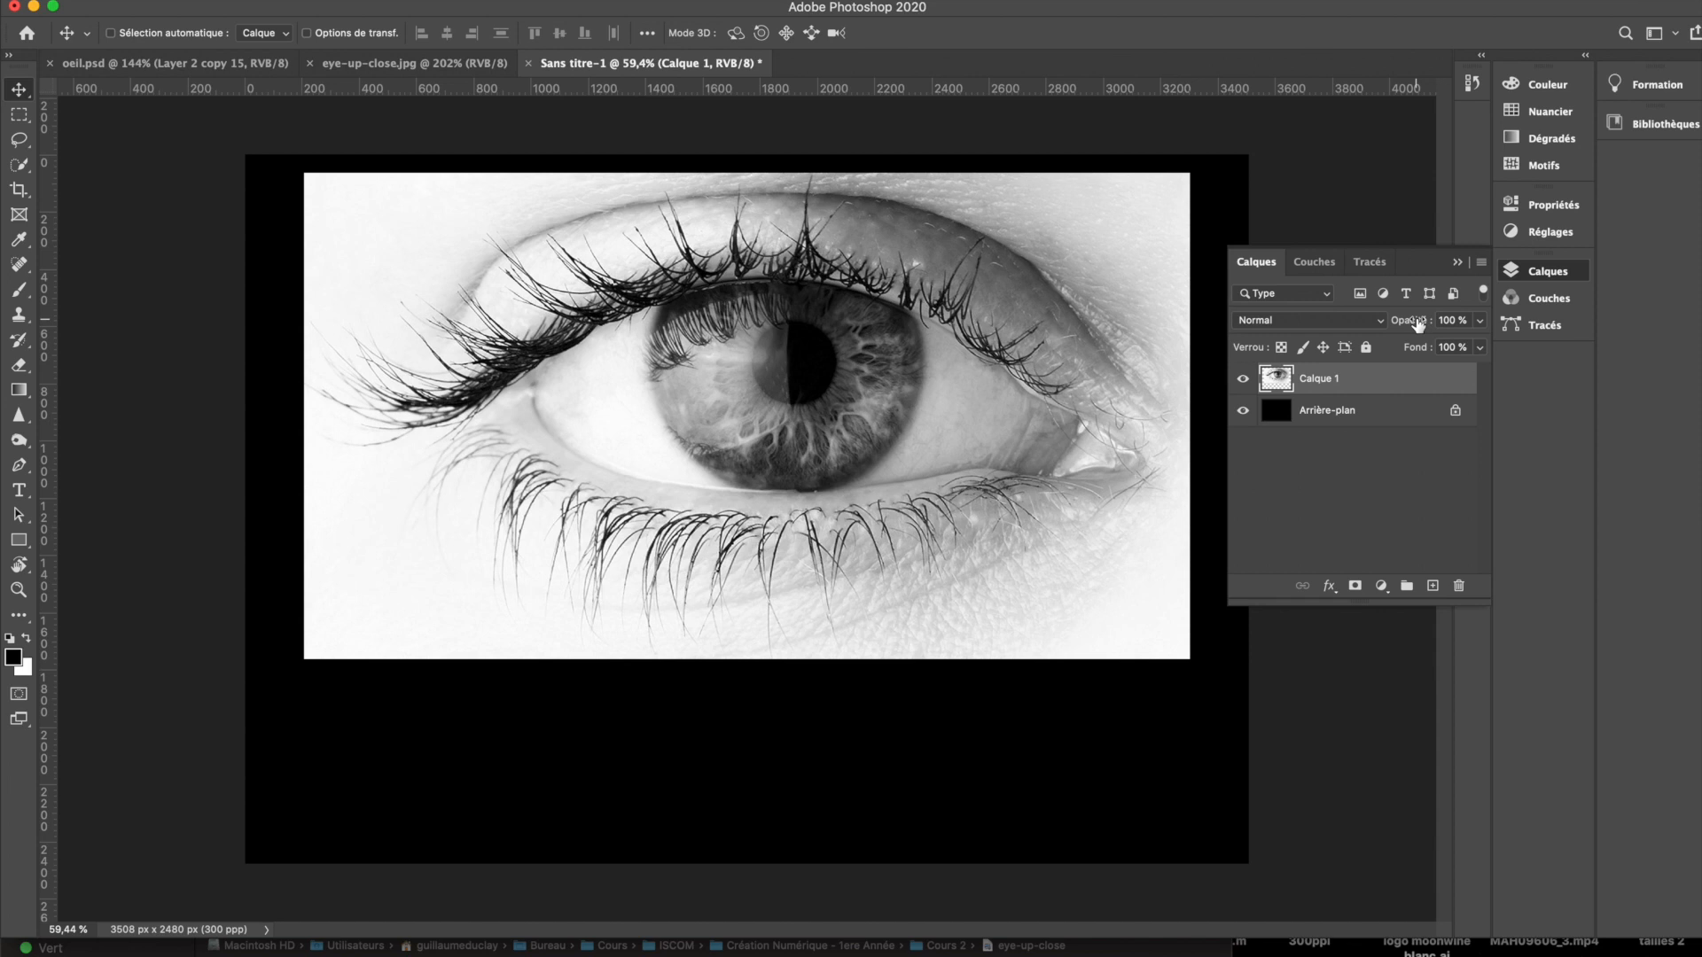
Step: Lower Calque 1's opacity and brush a soft white diagonal stroke across the Arrière-plan layer
drag(1418, 325, 1383, 331)
click(1375, 418)
key(x)
key(b)
drag(504, 691, 1027, 419)
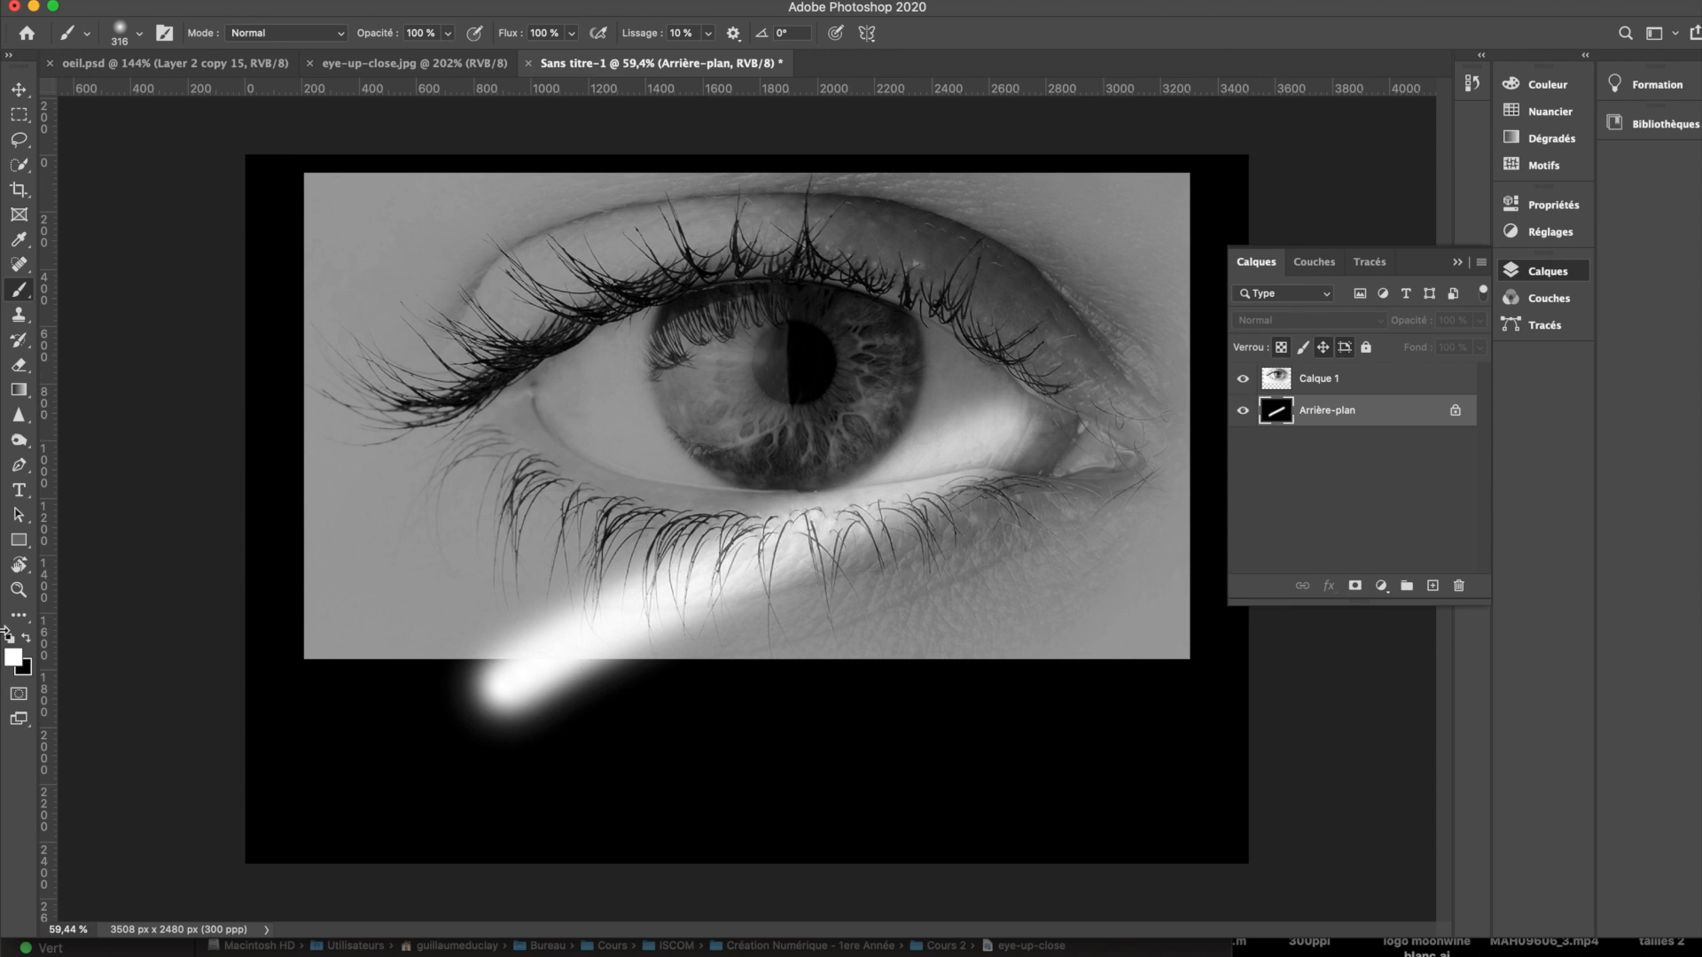
Step: Set the foreground color to red and brush a second diagonal stroke beside the white one on Arrière-plan
click(13, 657)
click(398, 302)
click(618, 234)
drag(421, 678, 877, 381)
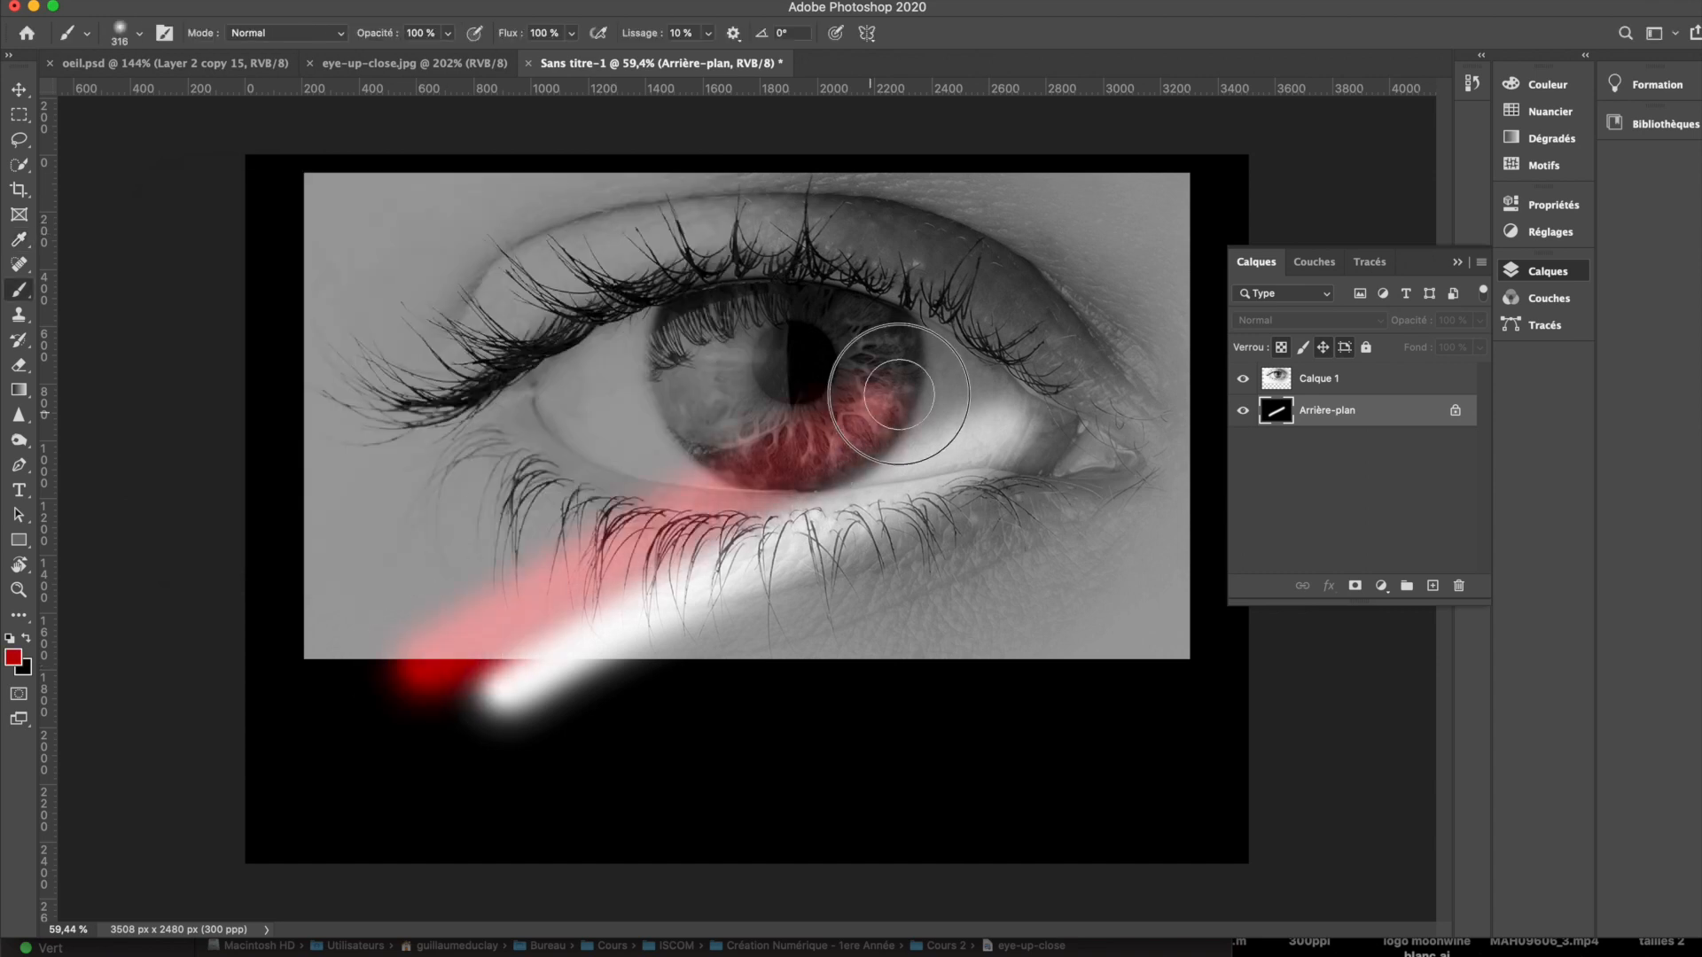
Step: Set Calque 1's opacity back to 100%
click(1389, 383)
click(1405, 326)
mouse_move(1404, 328)
mouse_down()
mouse_move(1503, 323)
mouse_move(1323, 328)
mouse_move(1507, 328)
mouse_up()
Step: Reset the default colors and refill the Arrière-plan layer with the black foreground color
click(1343, 418)
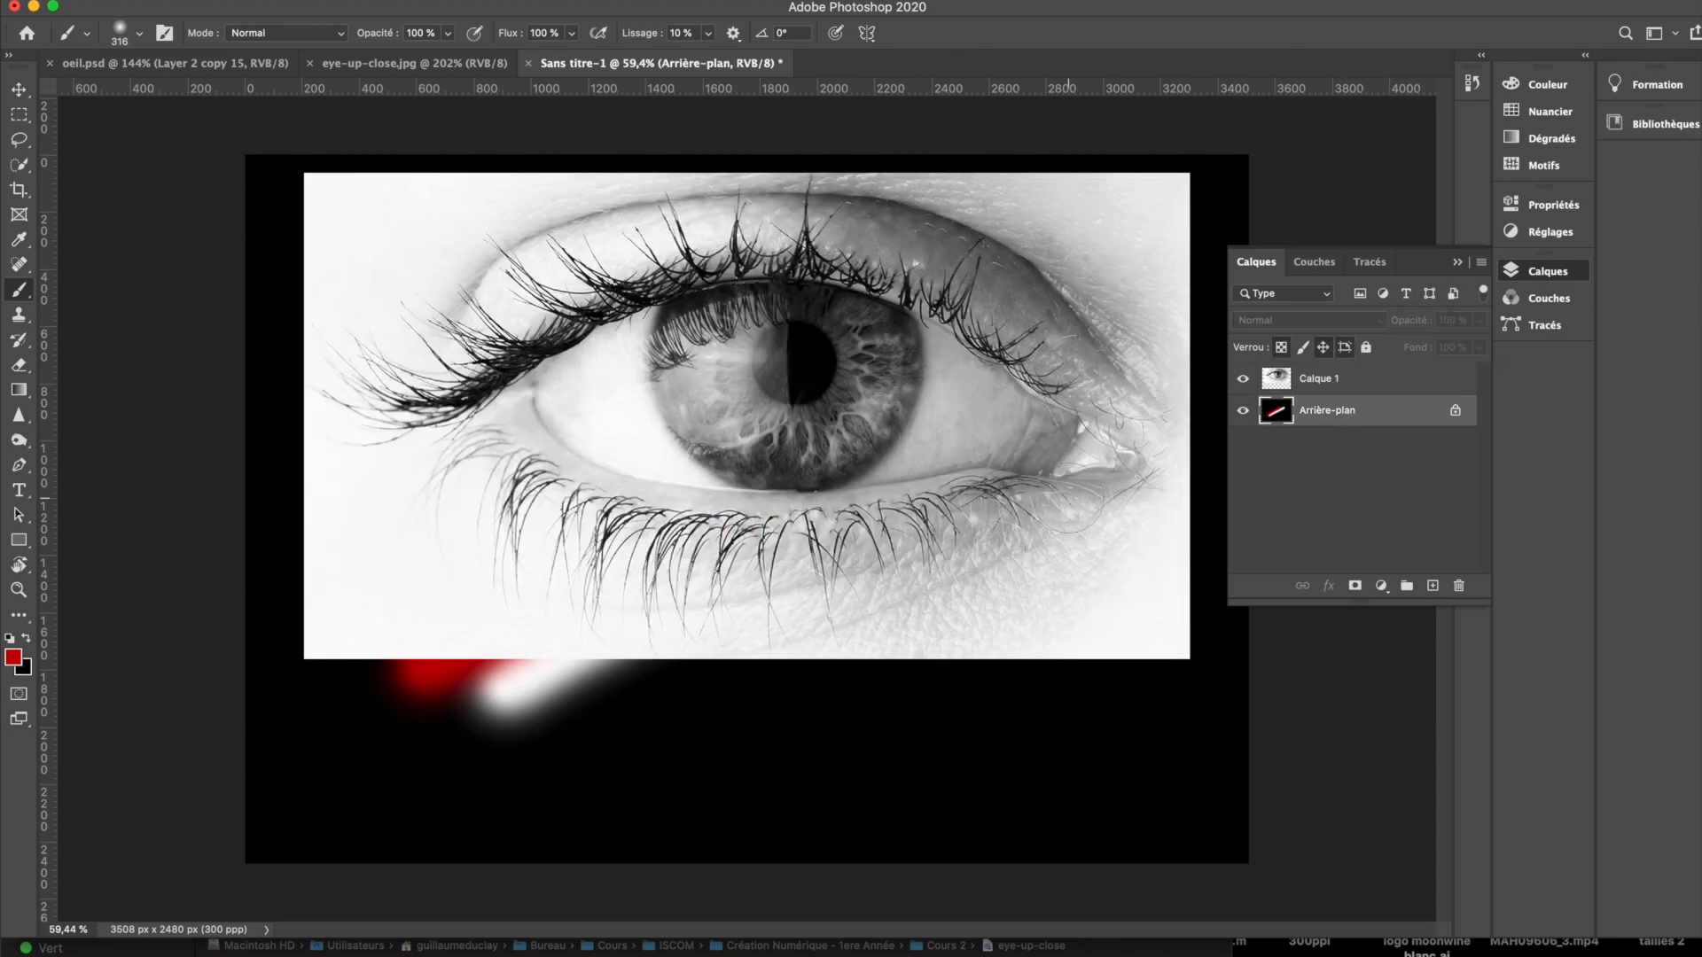
key(i)
key(shift+BackSpace)
key(Escape)
key(d)
key(shift+BackSpace)
key(Return)
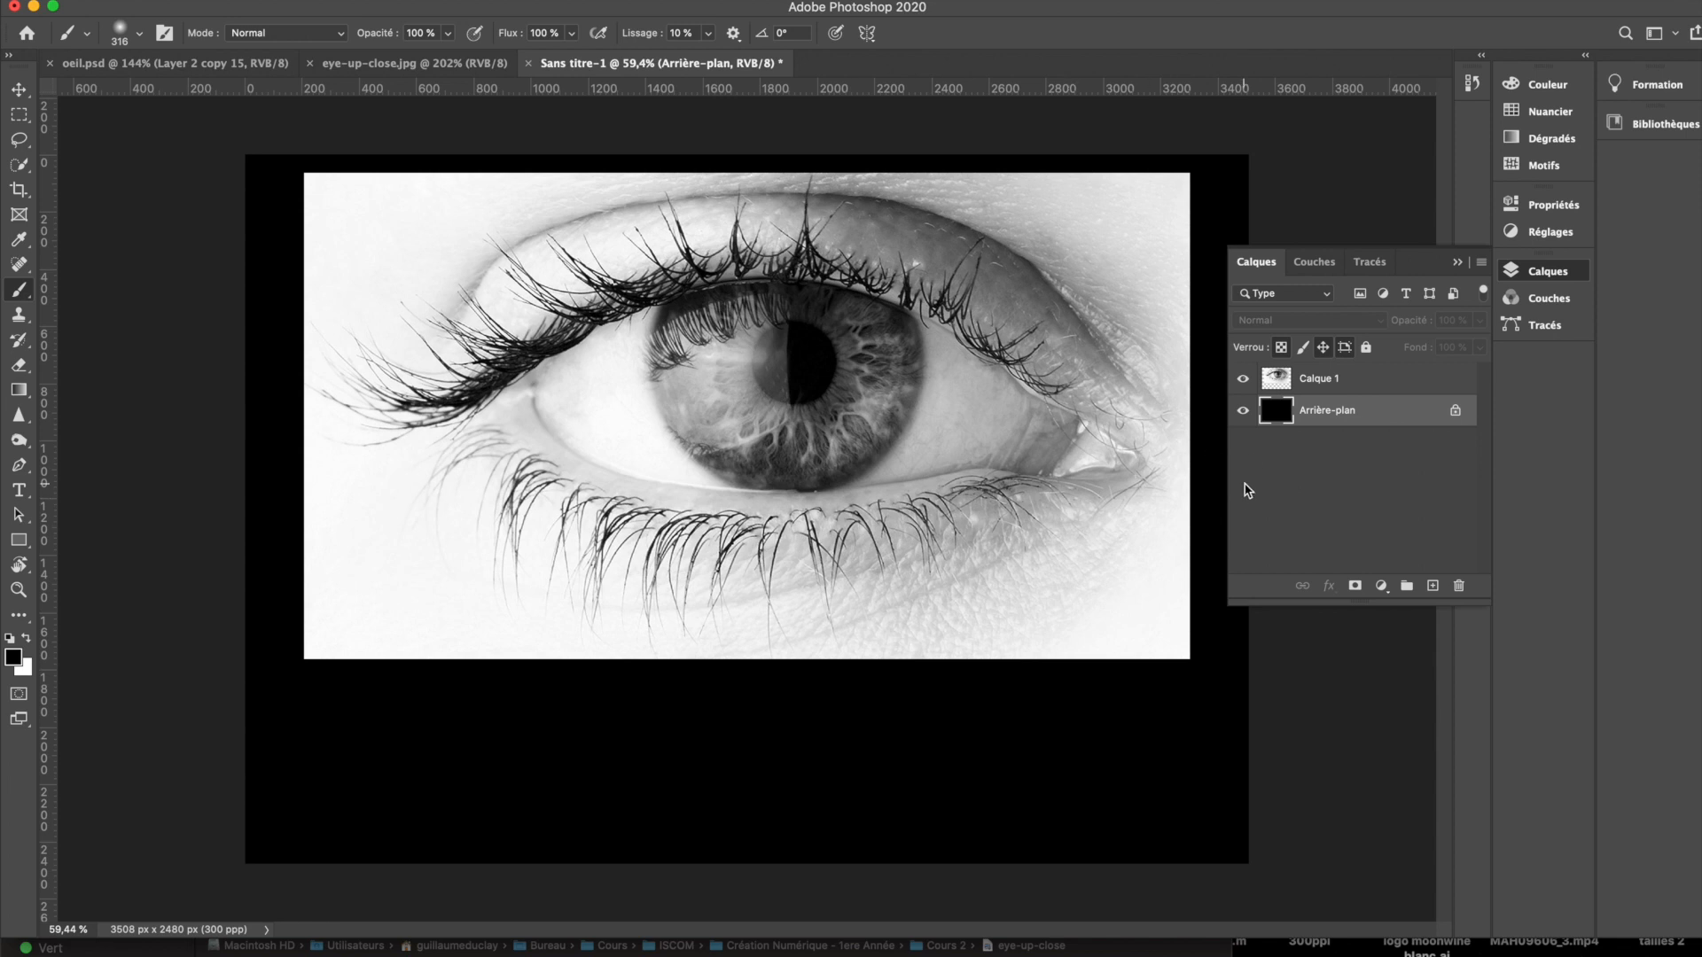
Step: Add a new empty layer above Calque 1, and hide Calque 1 and Arrière-plan
click(1379, 383)
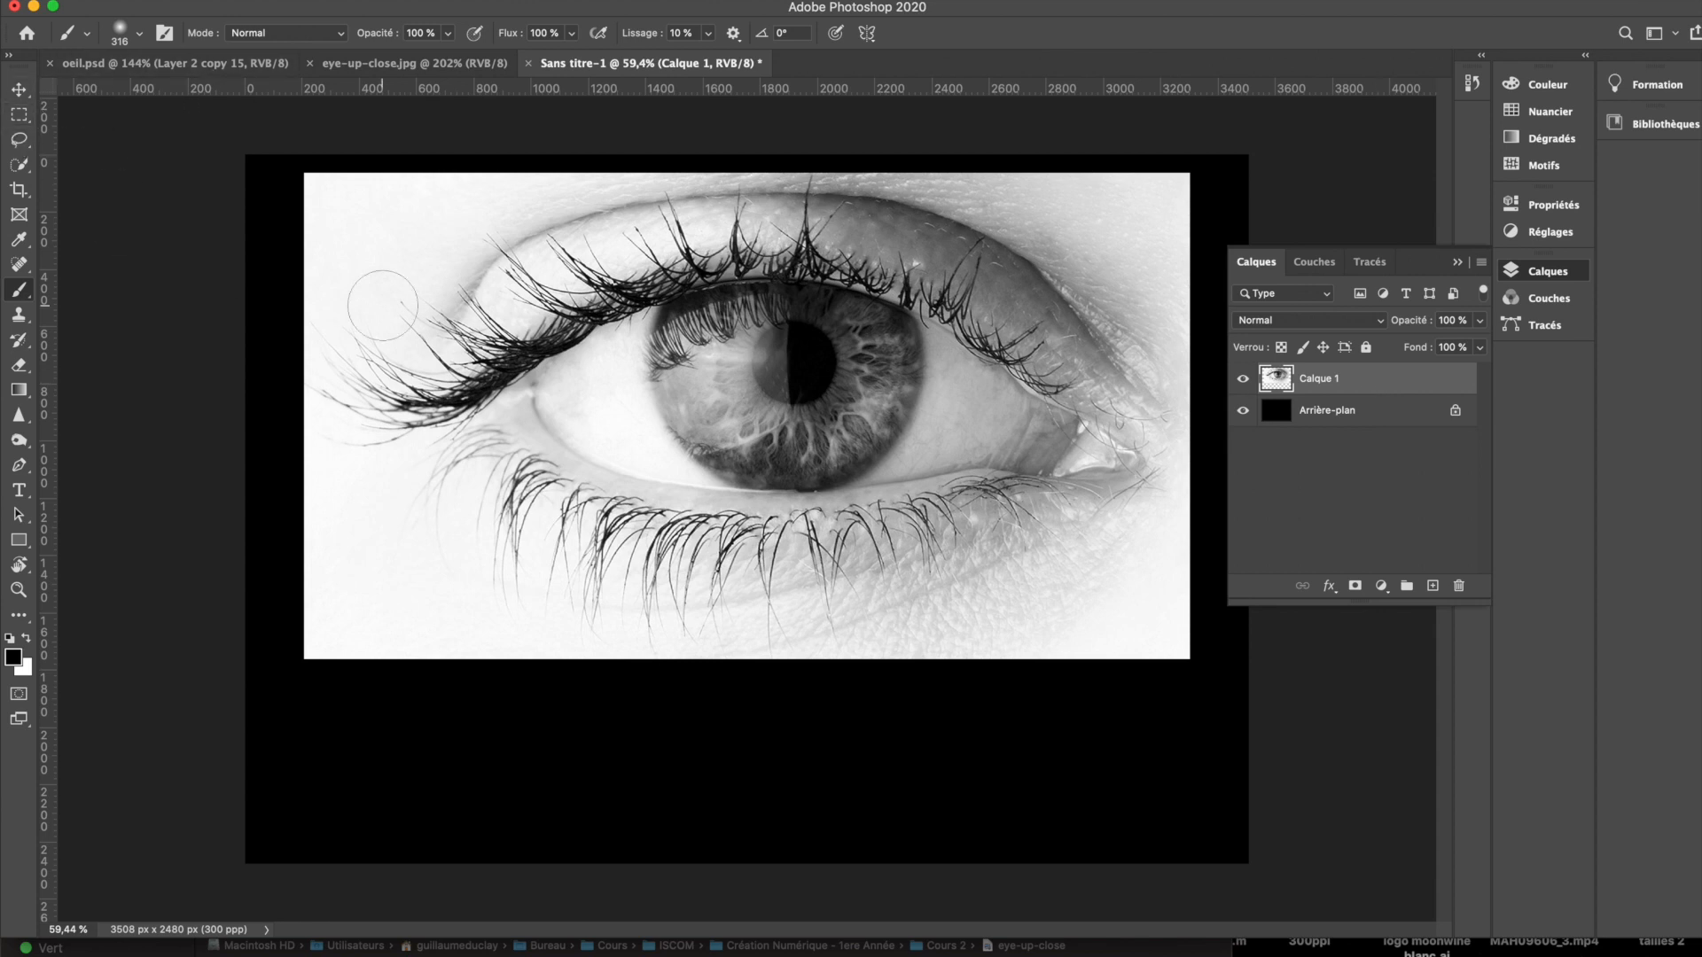
key(super+shift+n)
key(Return)
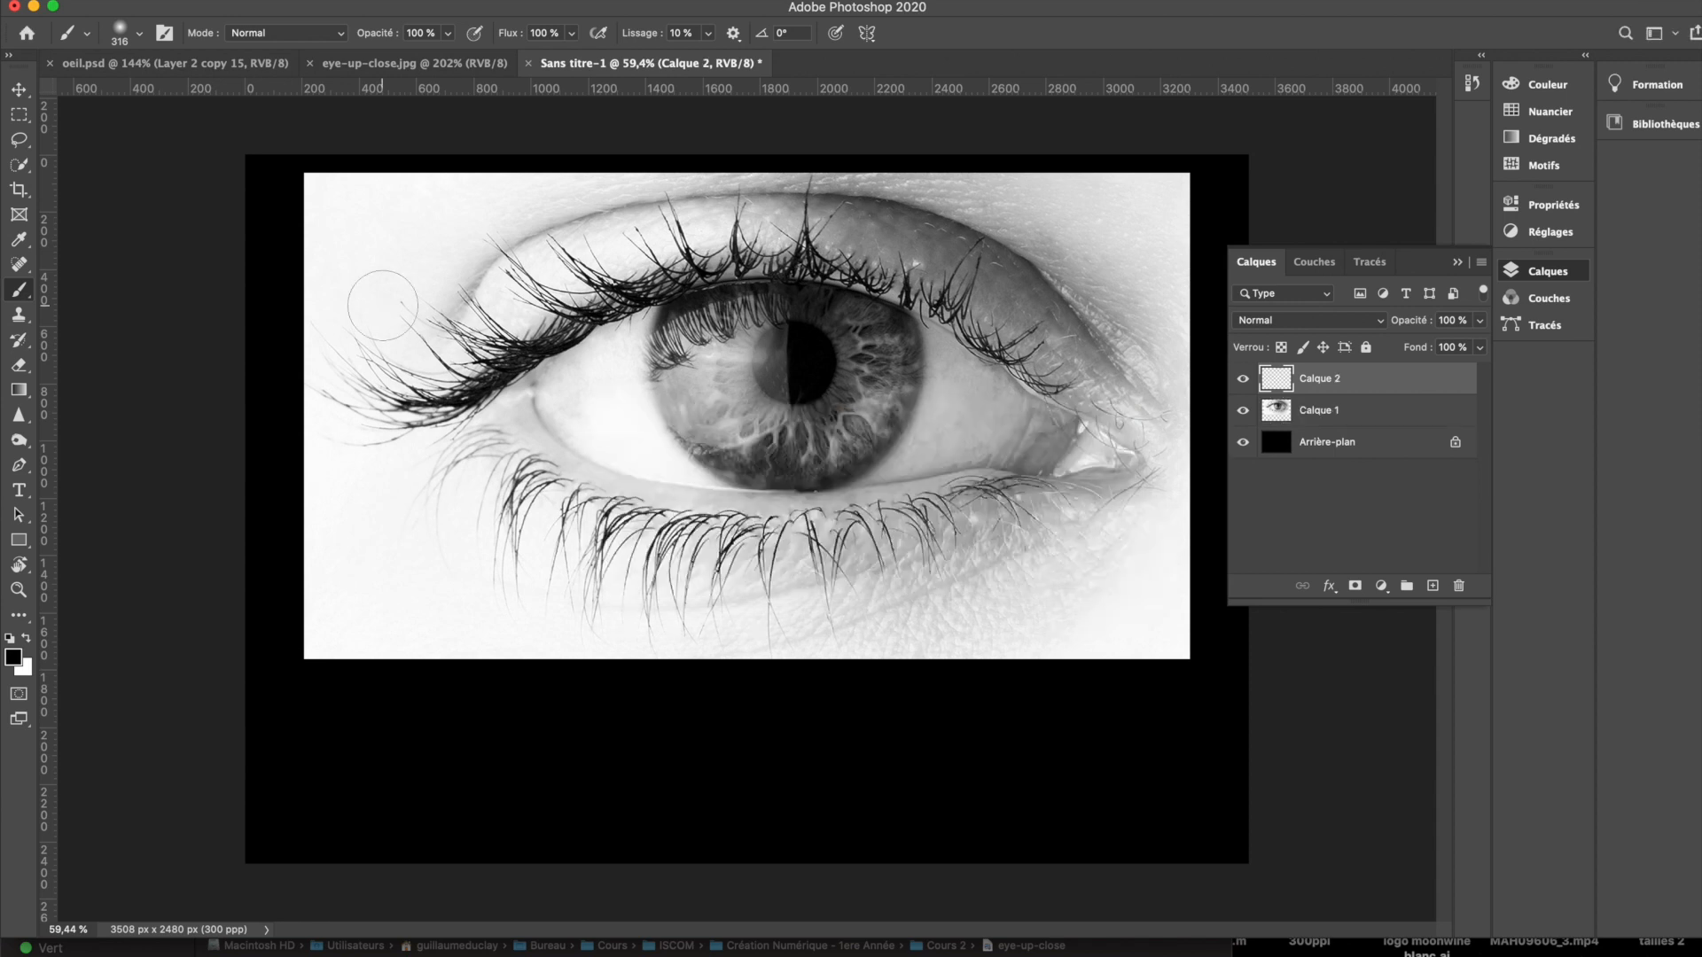
drag(1242, 411, 1241, 461)
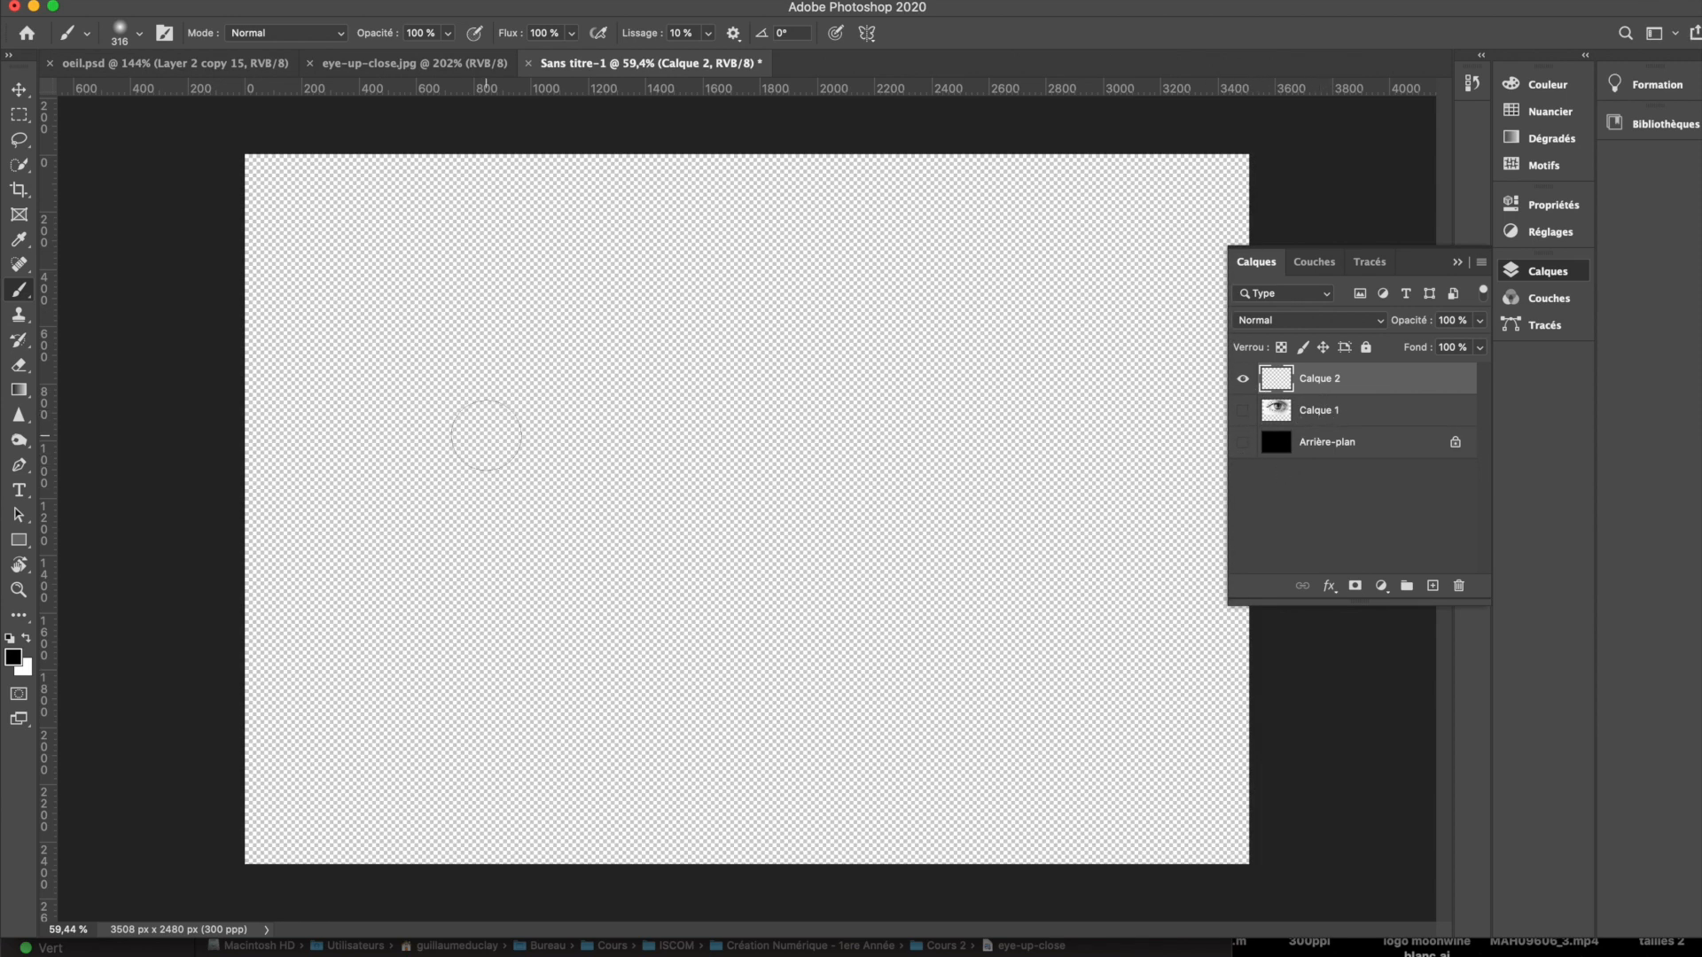
Step: Select a vertical rectangle about 320 by 1500 px near the canvas's upper-left corner on Calque 2 and fill it with black
key(m)
drag(292, 182, 383, 611)
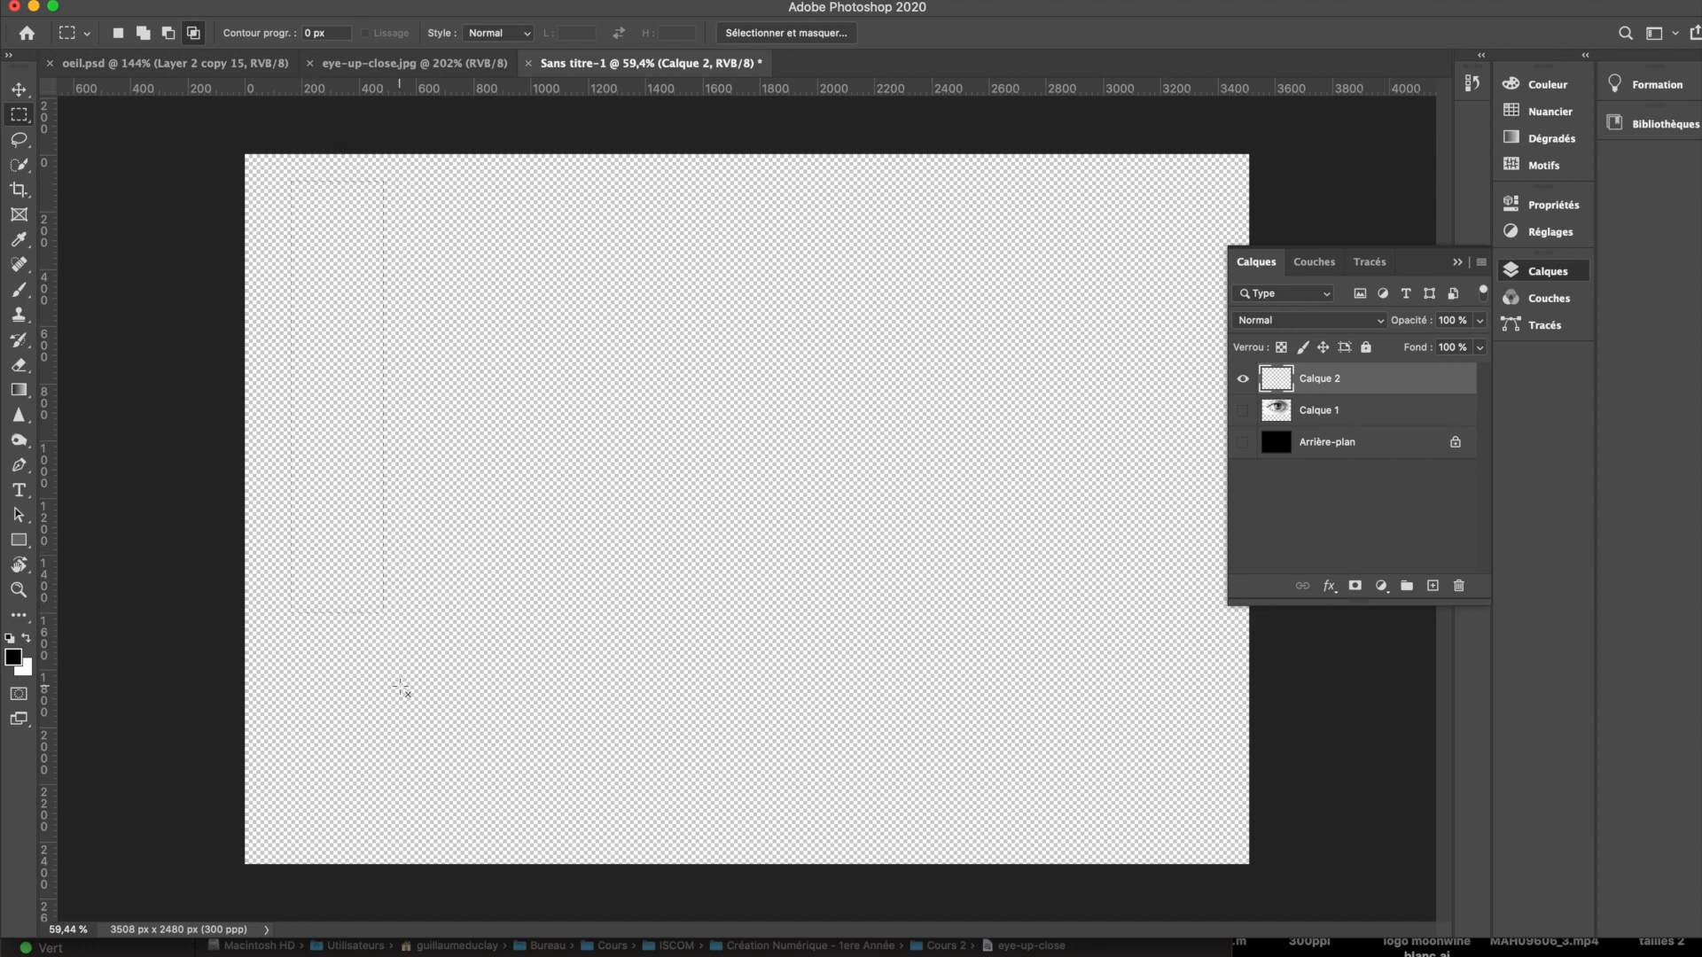
key(shift+BackSpace)
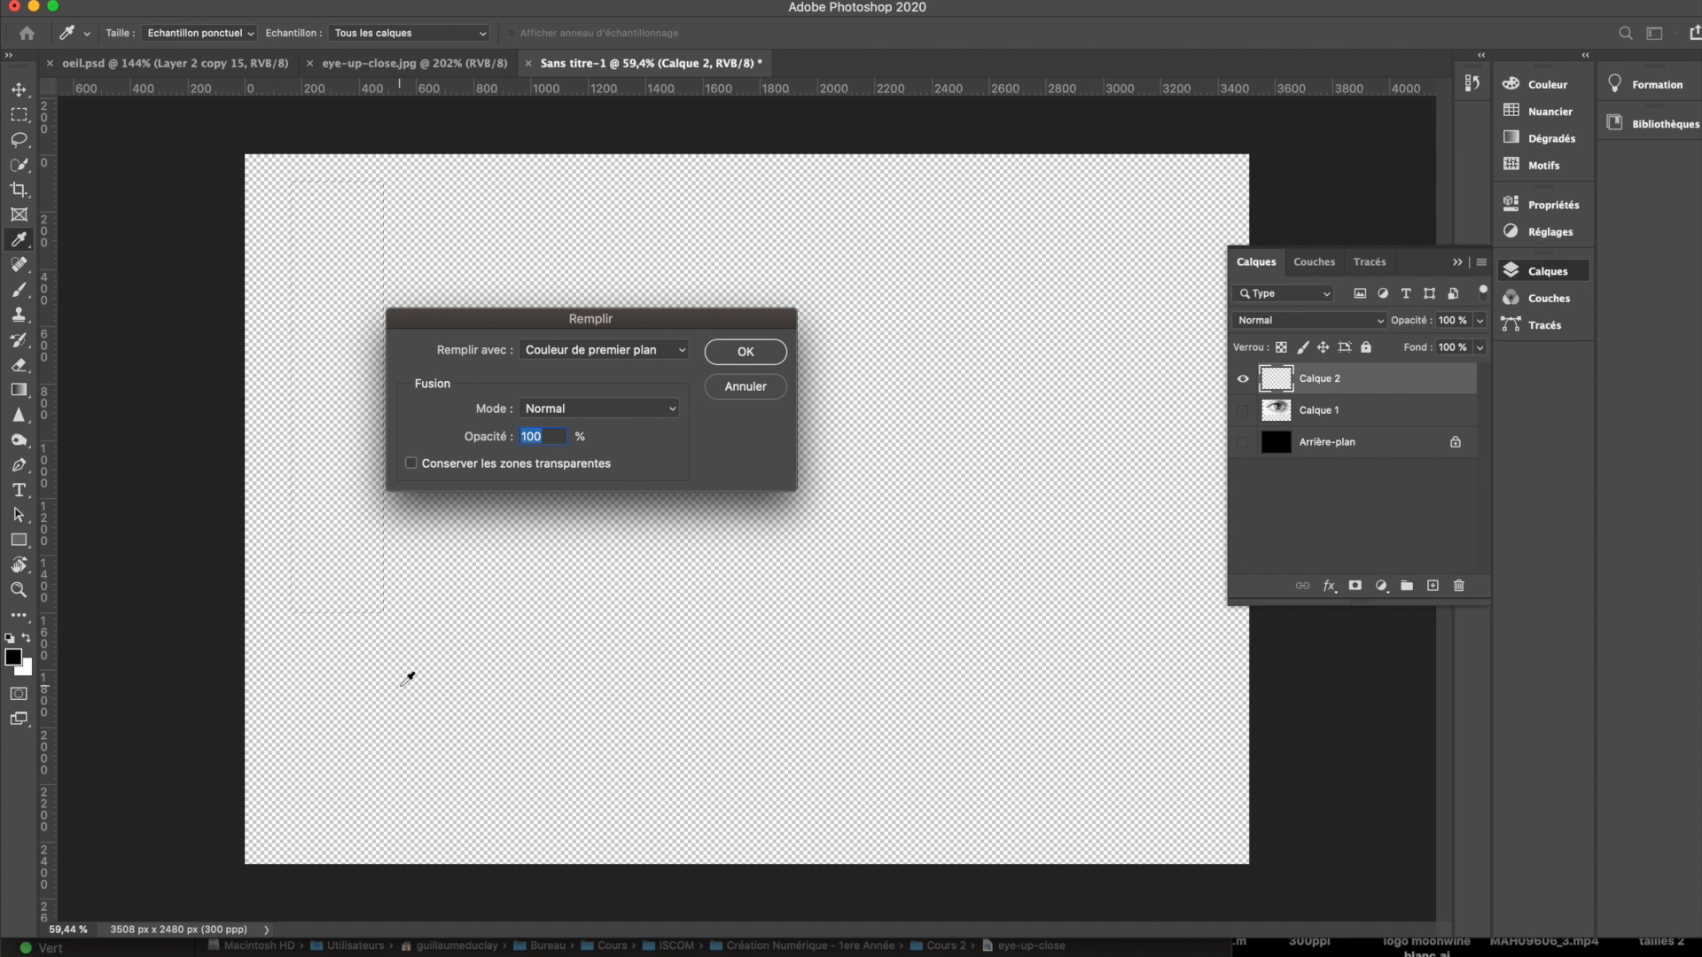
key(Return)
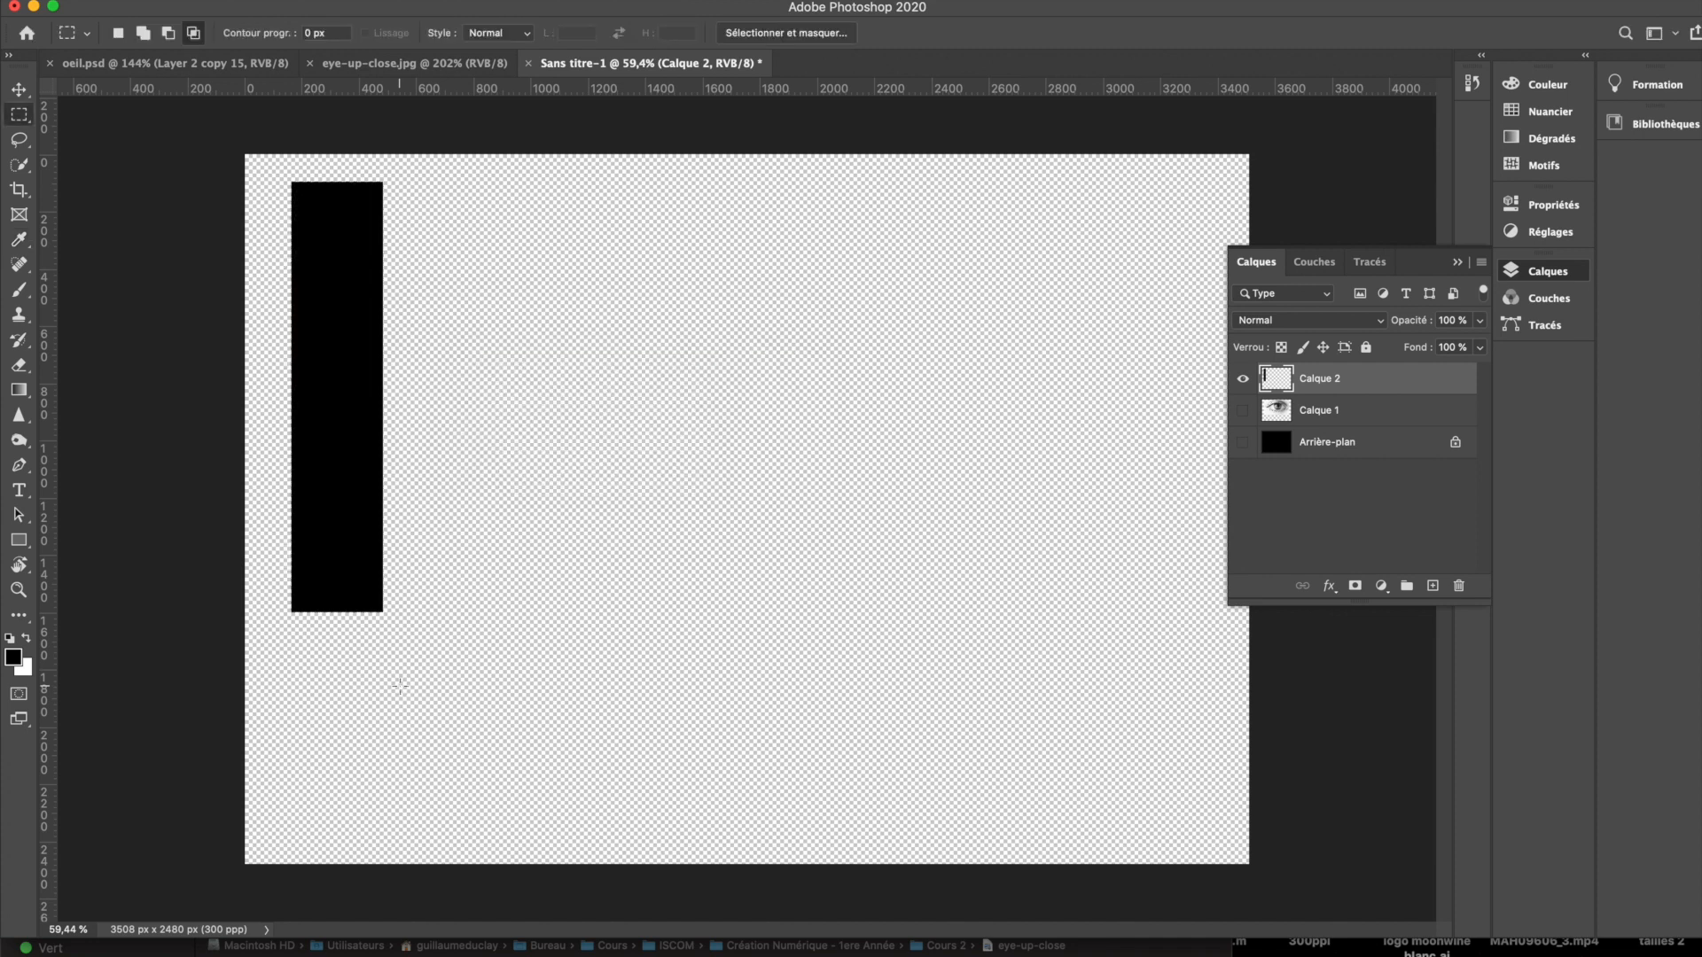
Step: Set the foreground color to light red ef7e7e
click(12, 657)
click(416, 242)
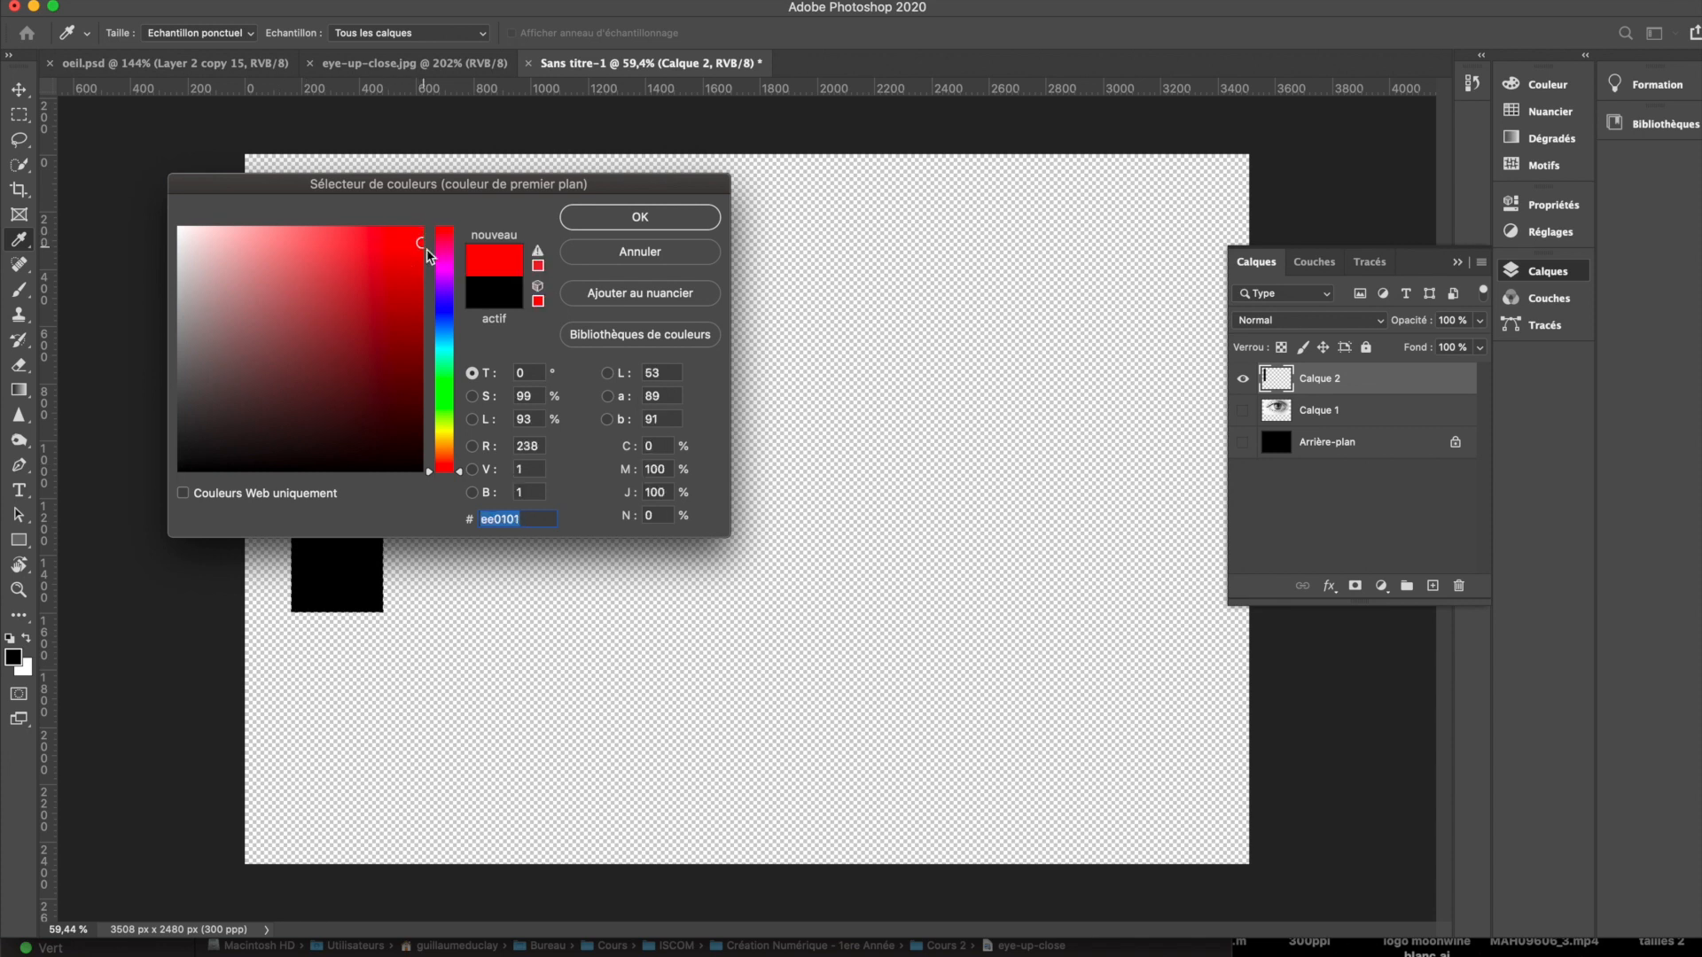
click(418, 262)
mouse_move(418, 263)
mouse_down()
mouse_move(395, 248)
mouse_move(289, 278)
mouse_move(305, 226)
mouse_move(314, 242)
mouse_up()
drag(446, 472, 451, 256)
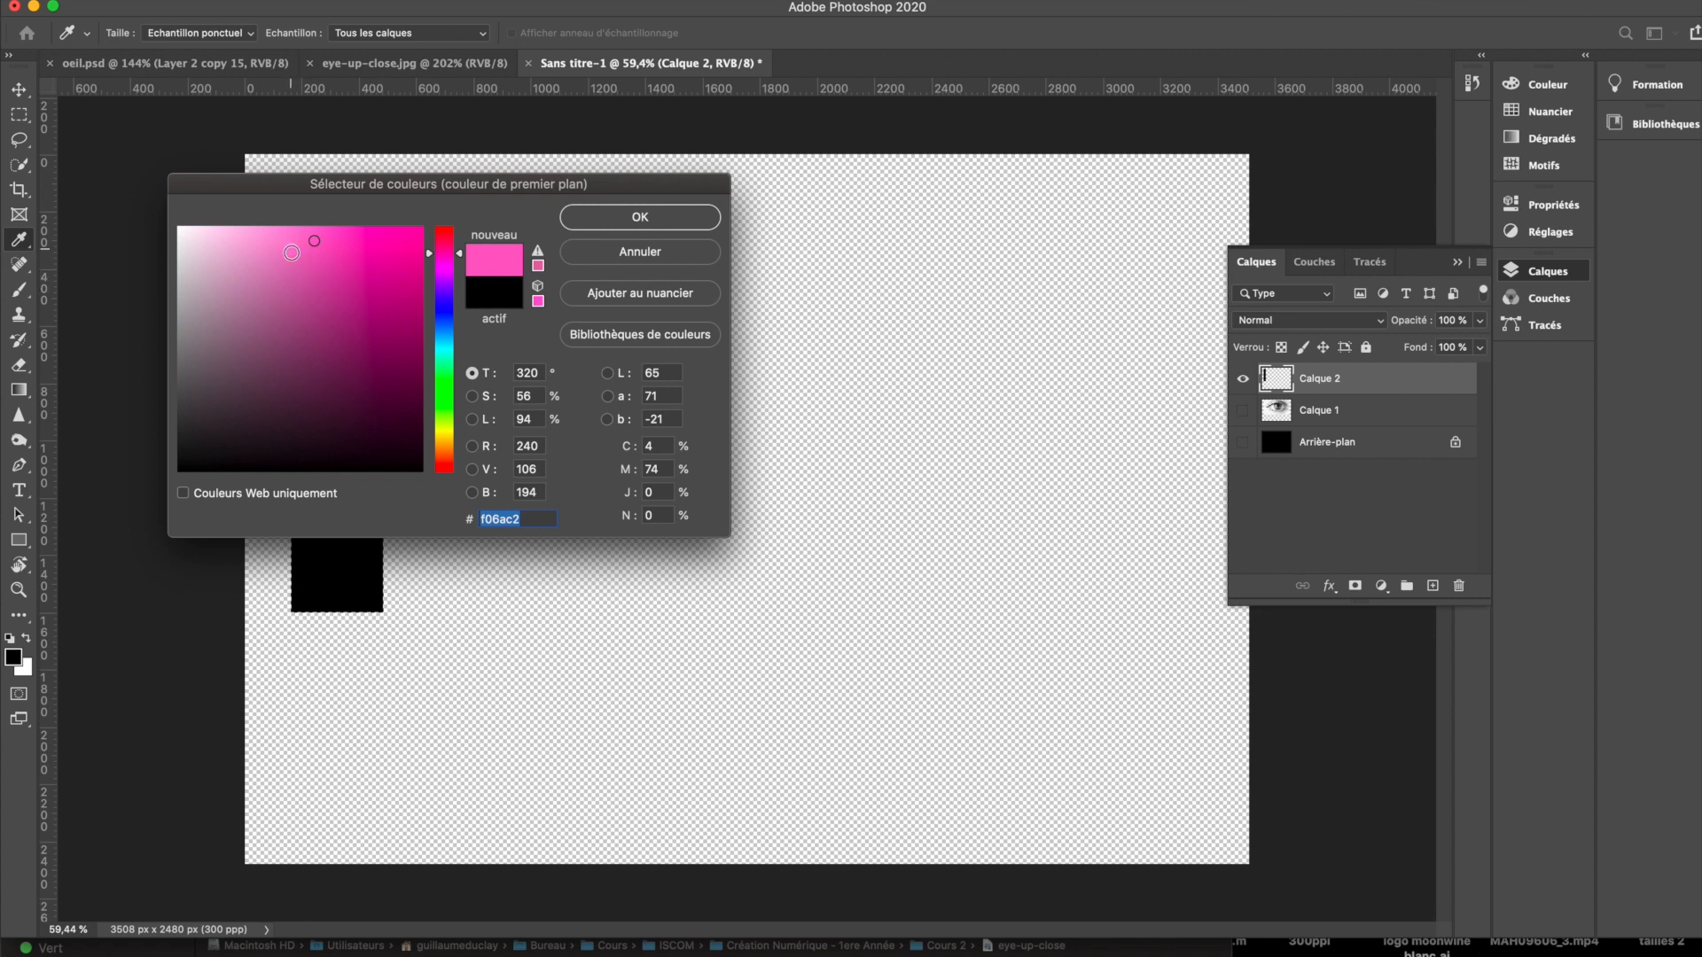
drag(444, 252, 458, 472)
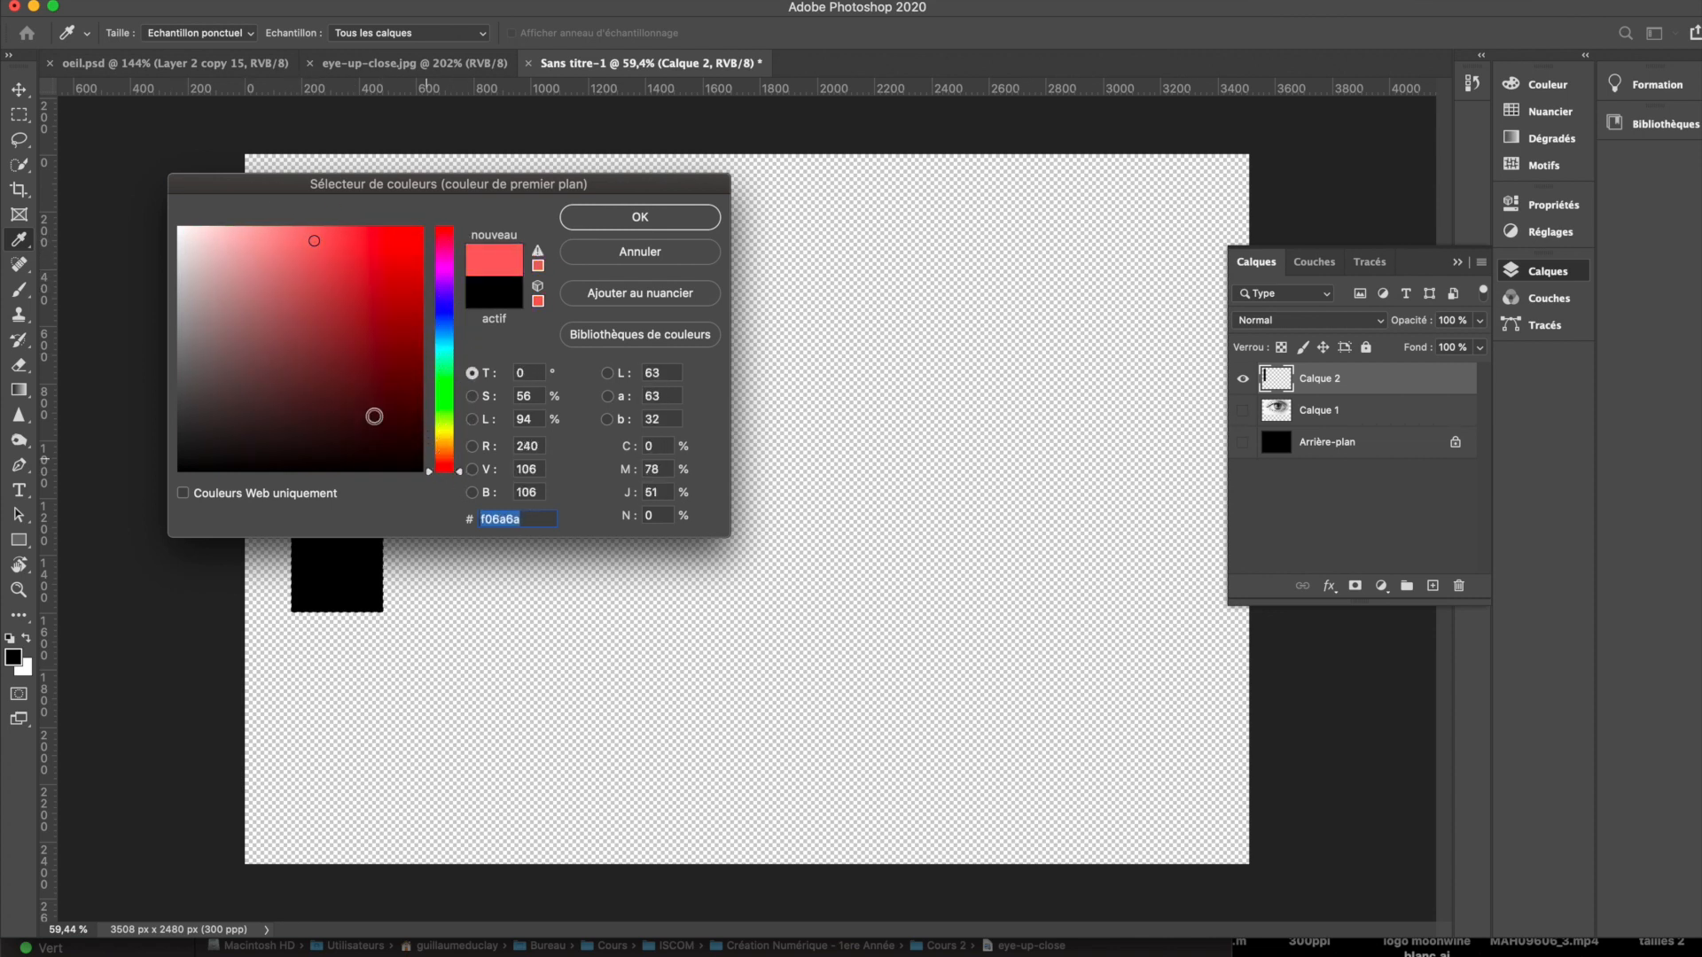
click(278, 249)
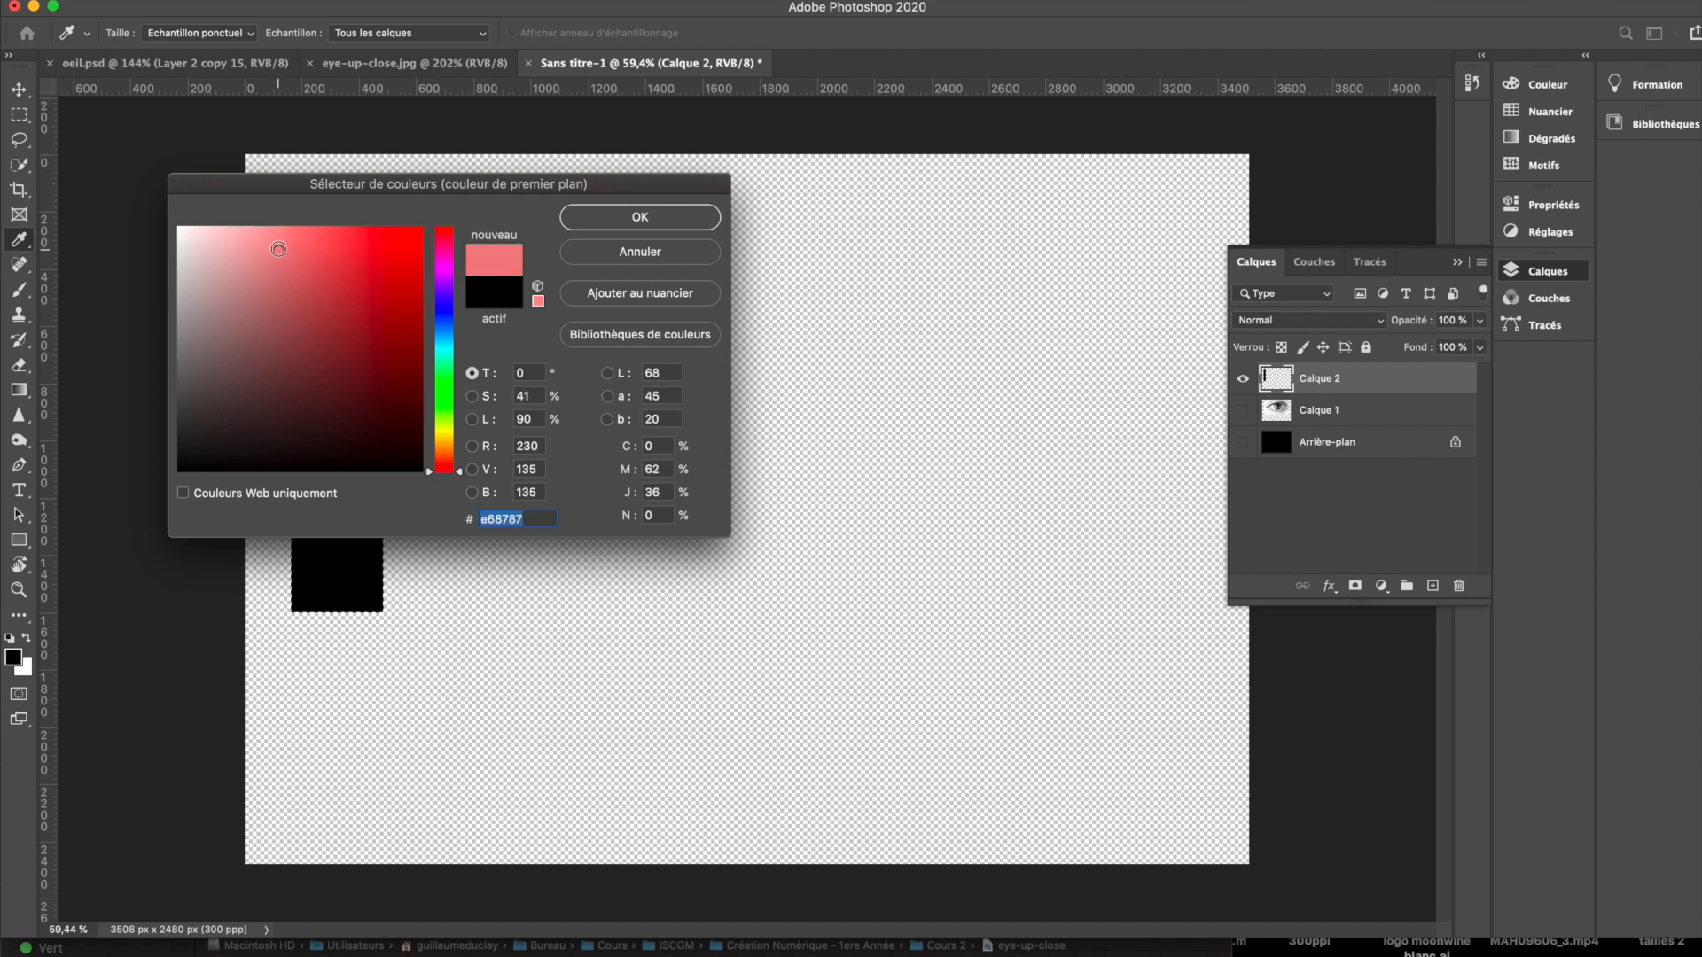
drag(440, 467, 460, 741)
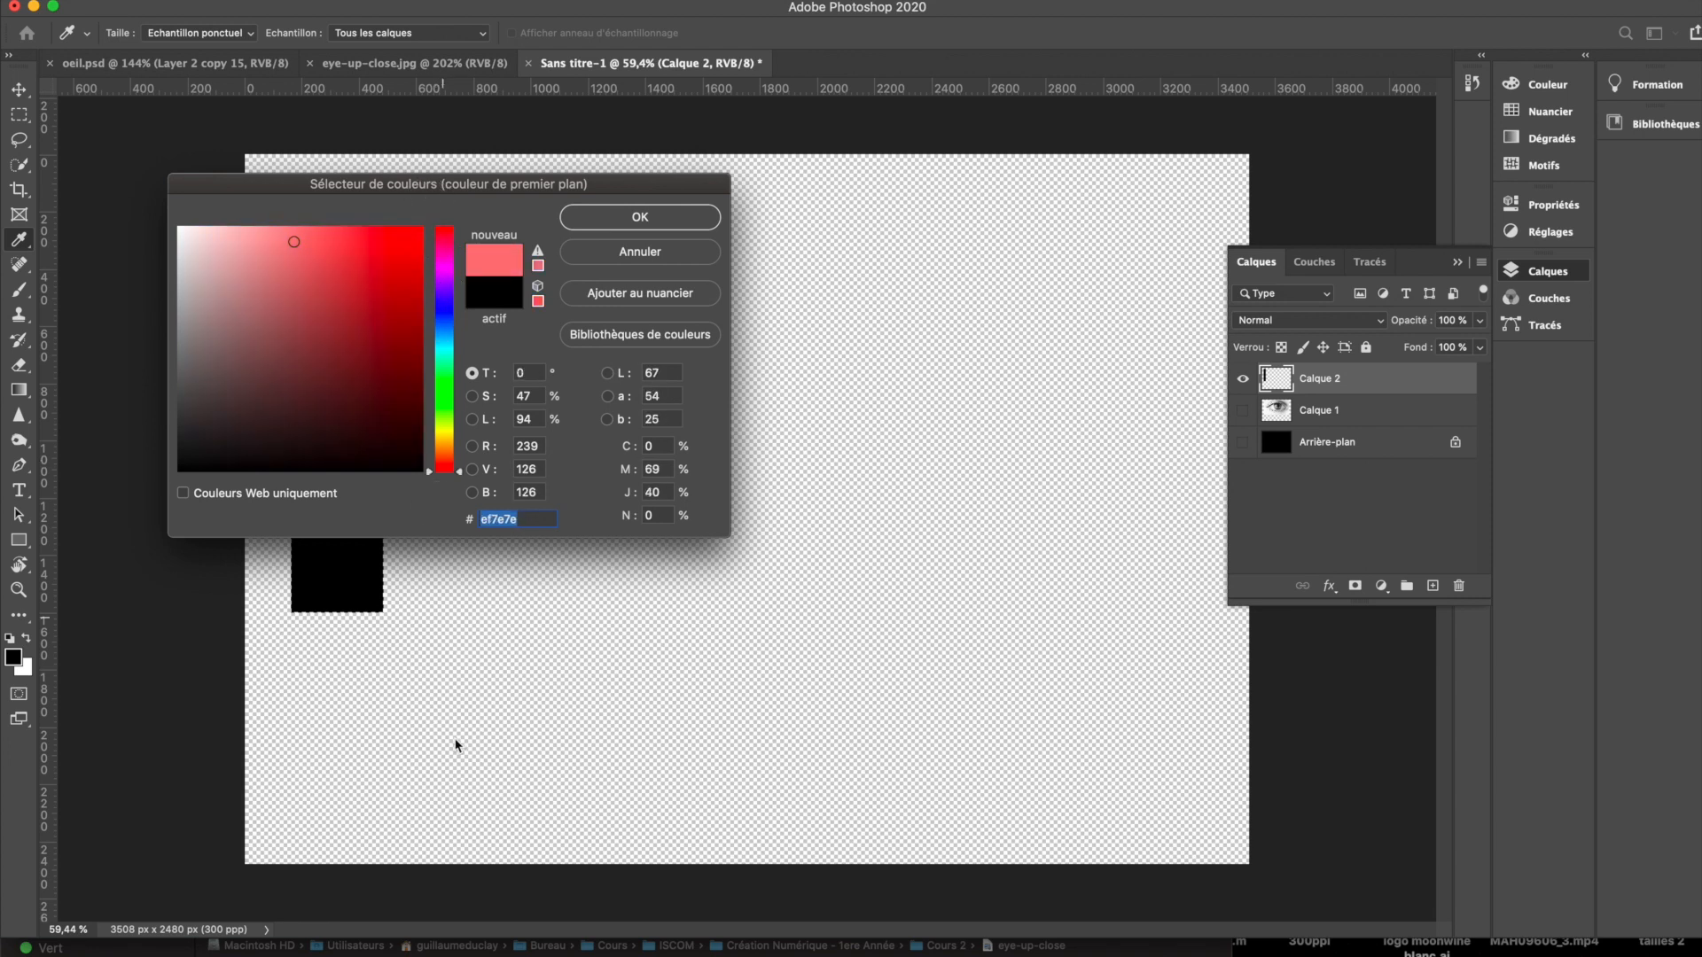
click(630, 225)
Step: Fill the selected strip on Calque 2 with the light red foreground color
key(m)
key(shift+BackSpace)
key(Return)
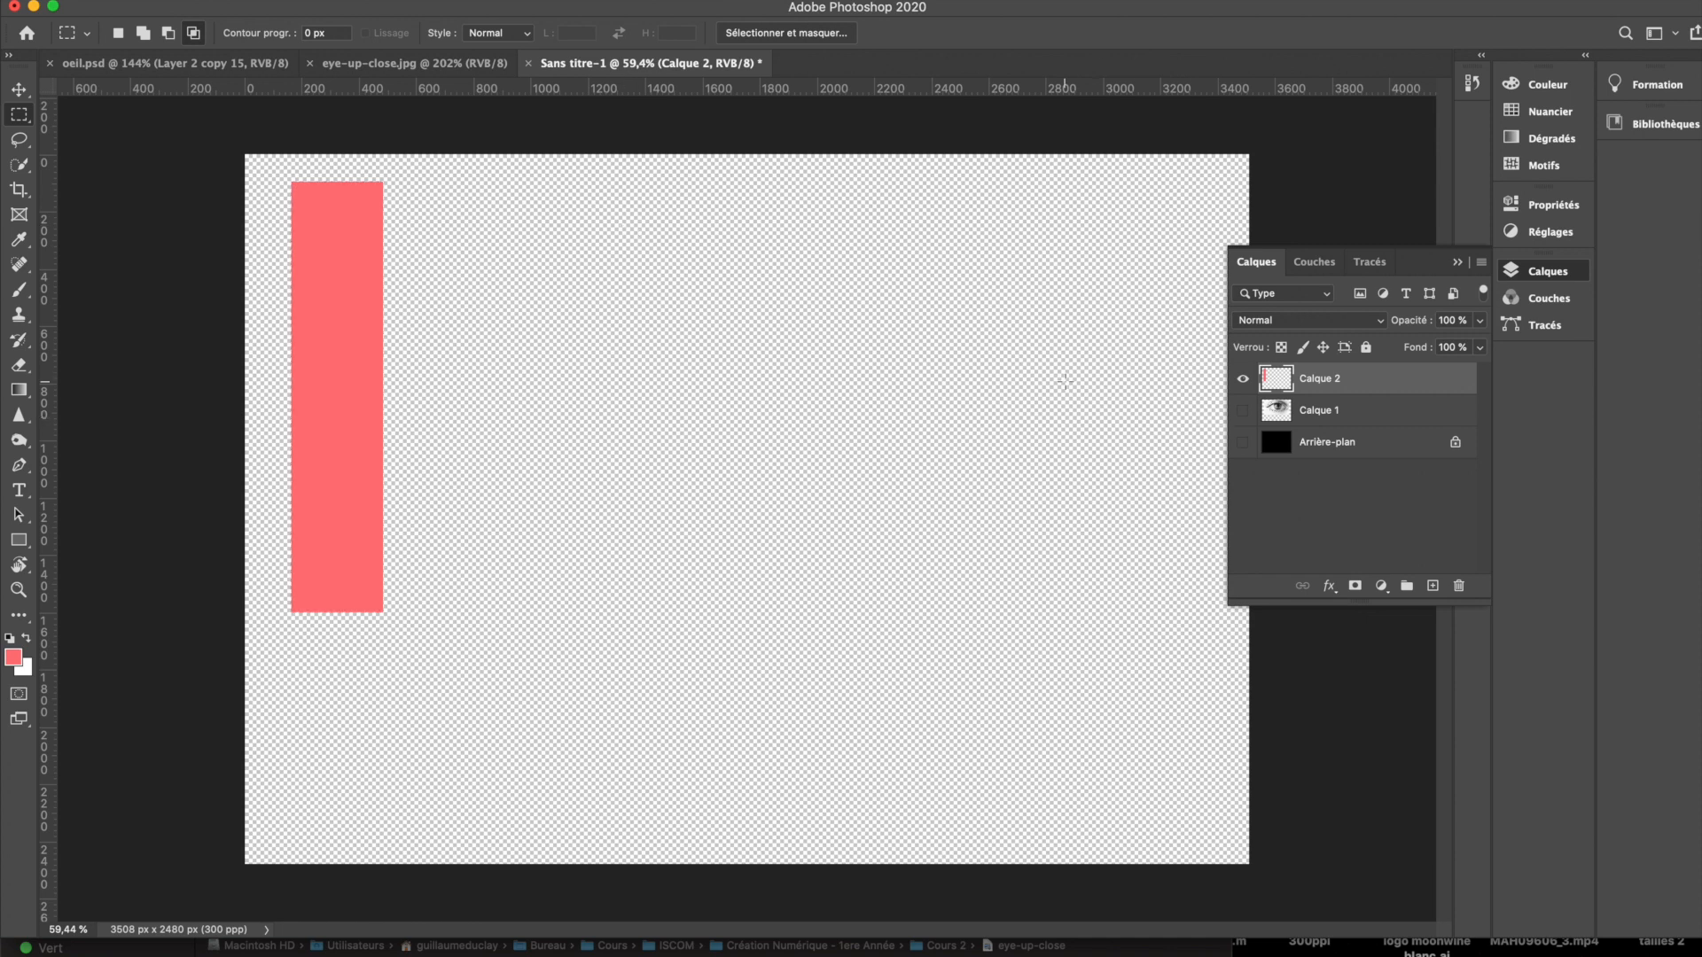
Step: Deselect the strip and show the Calque 1 and Arrière-plan layers again
key(v)
drag(1243, 410, 1243, 441)
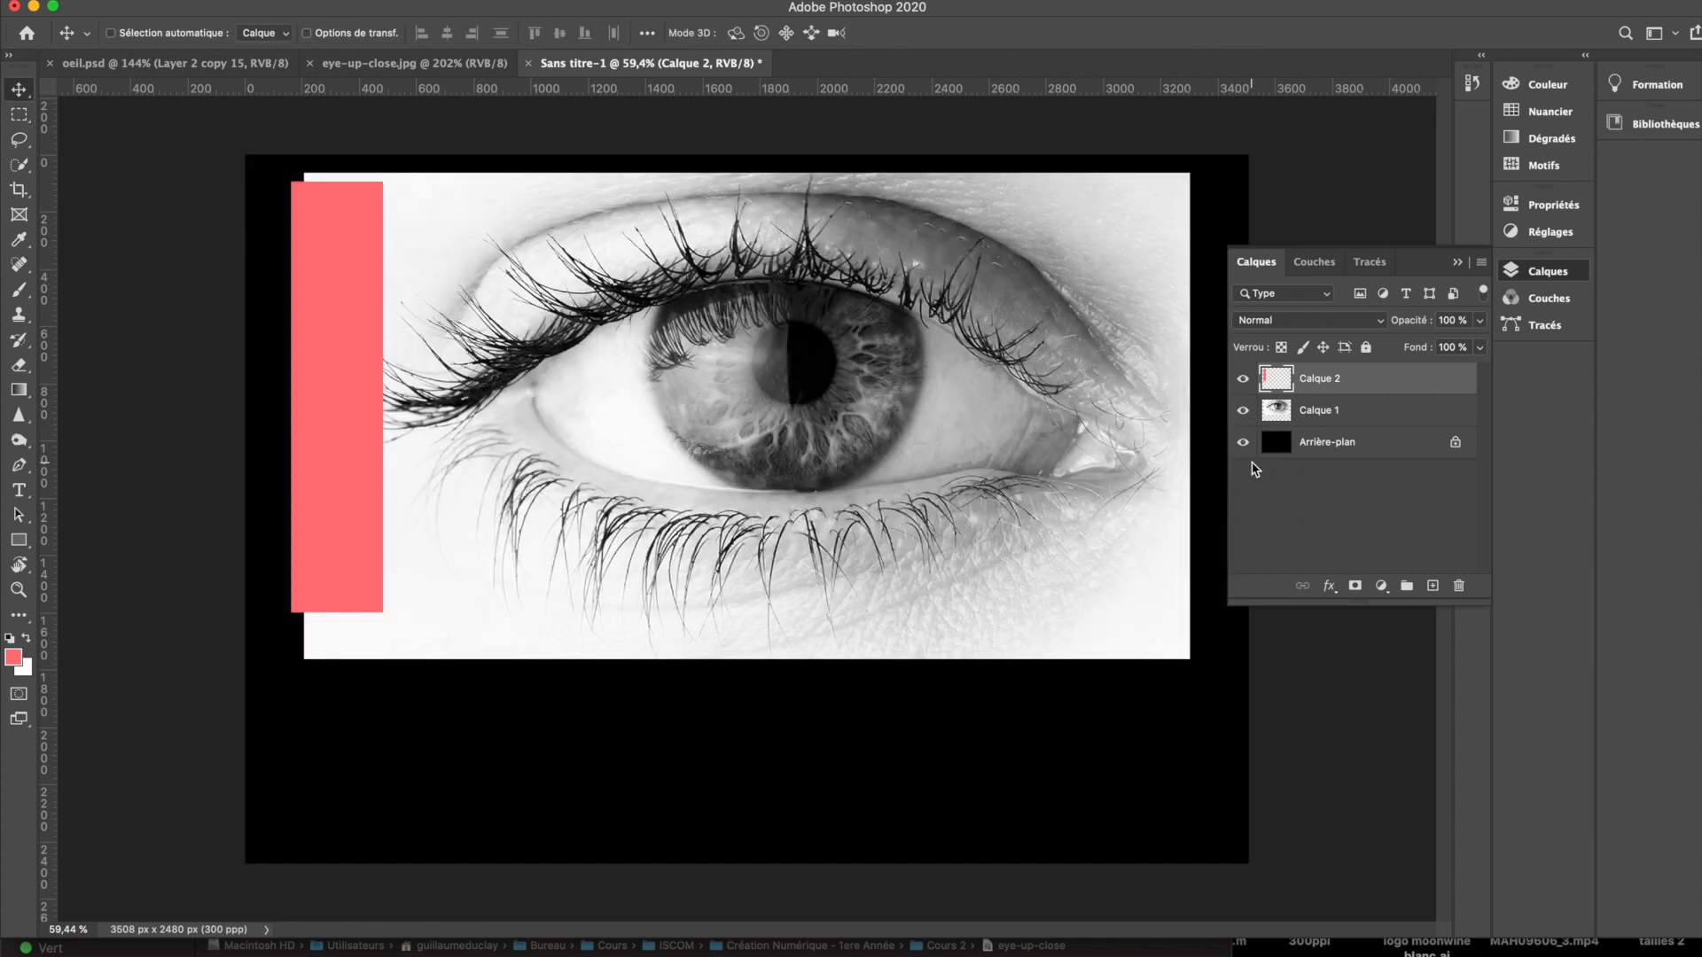
click(1243, 411)
mouse_move(1242, 443)
mouse_down()
mouse_move(1243, 403)
mouse_move(1243, 443)
mouse_up()
Step: Try duplicating the Calque 2 strip and moving the copy to its right in two ways, undoing each attempt
drag(326, 369, 486, 370)
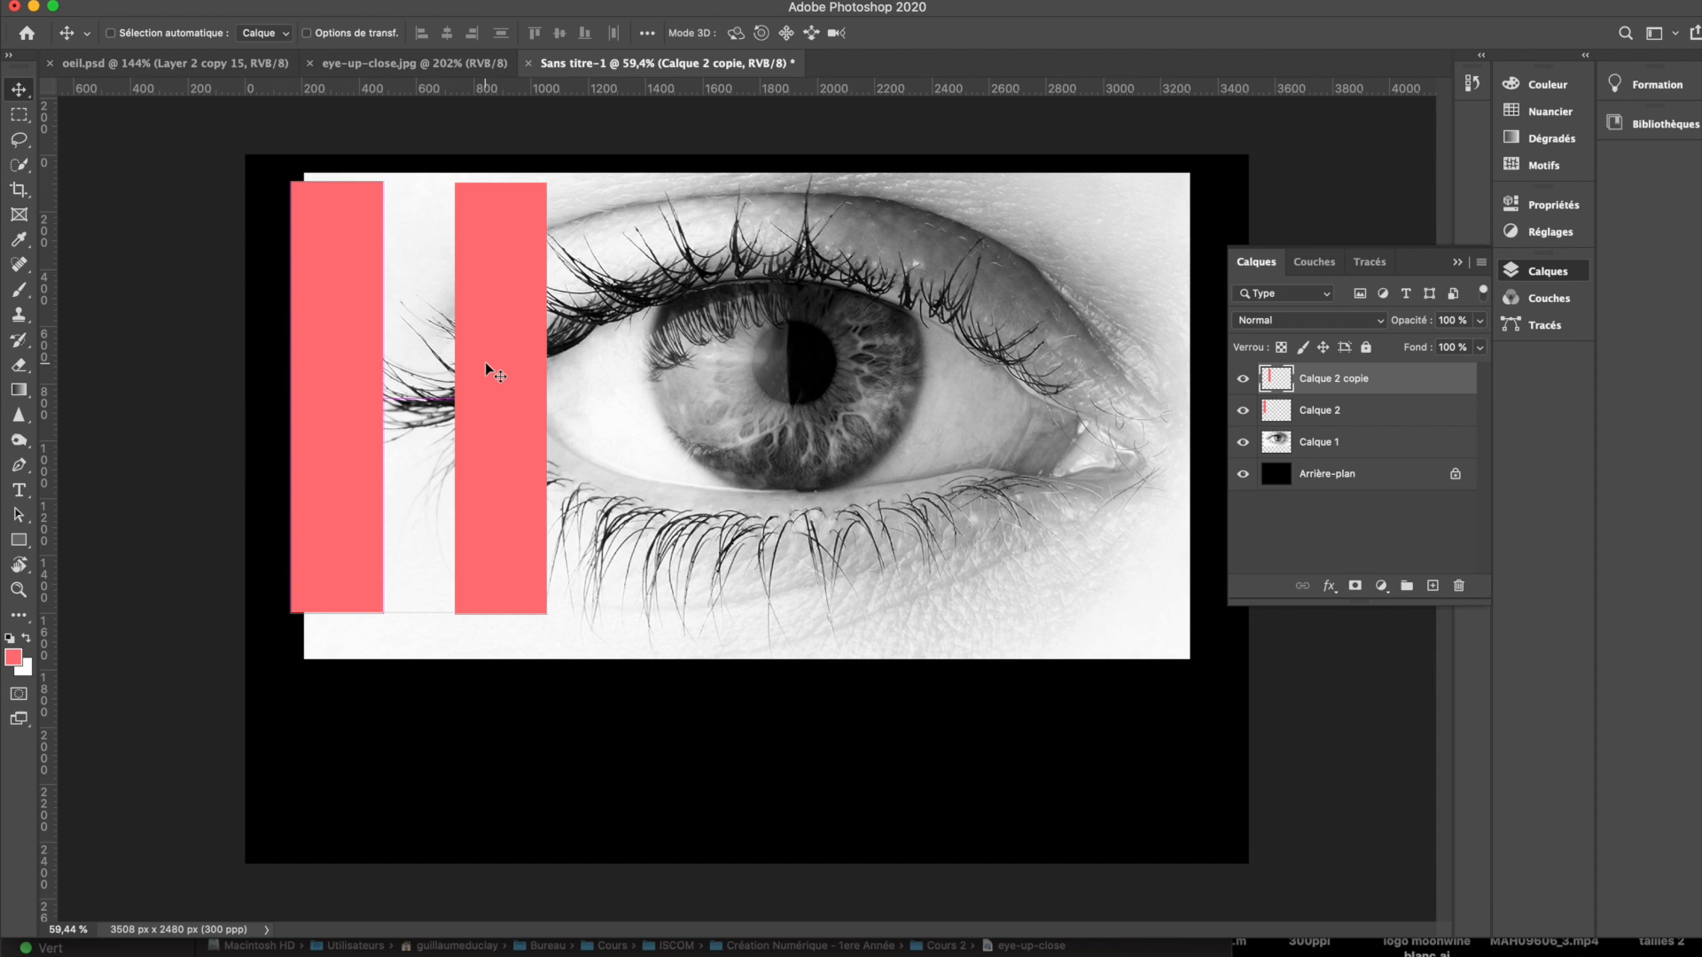
key(super+z)
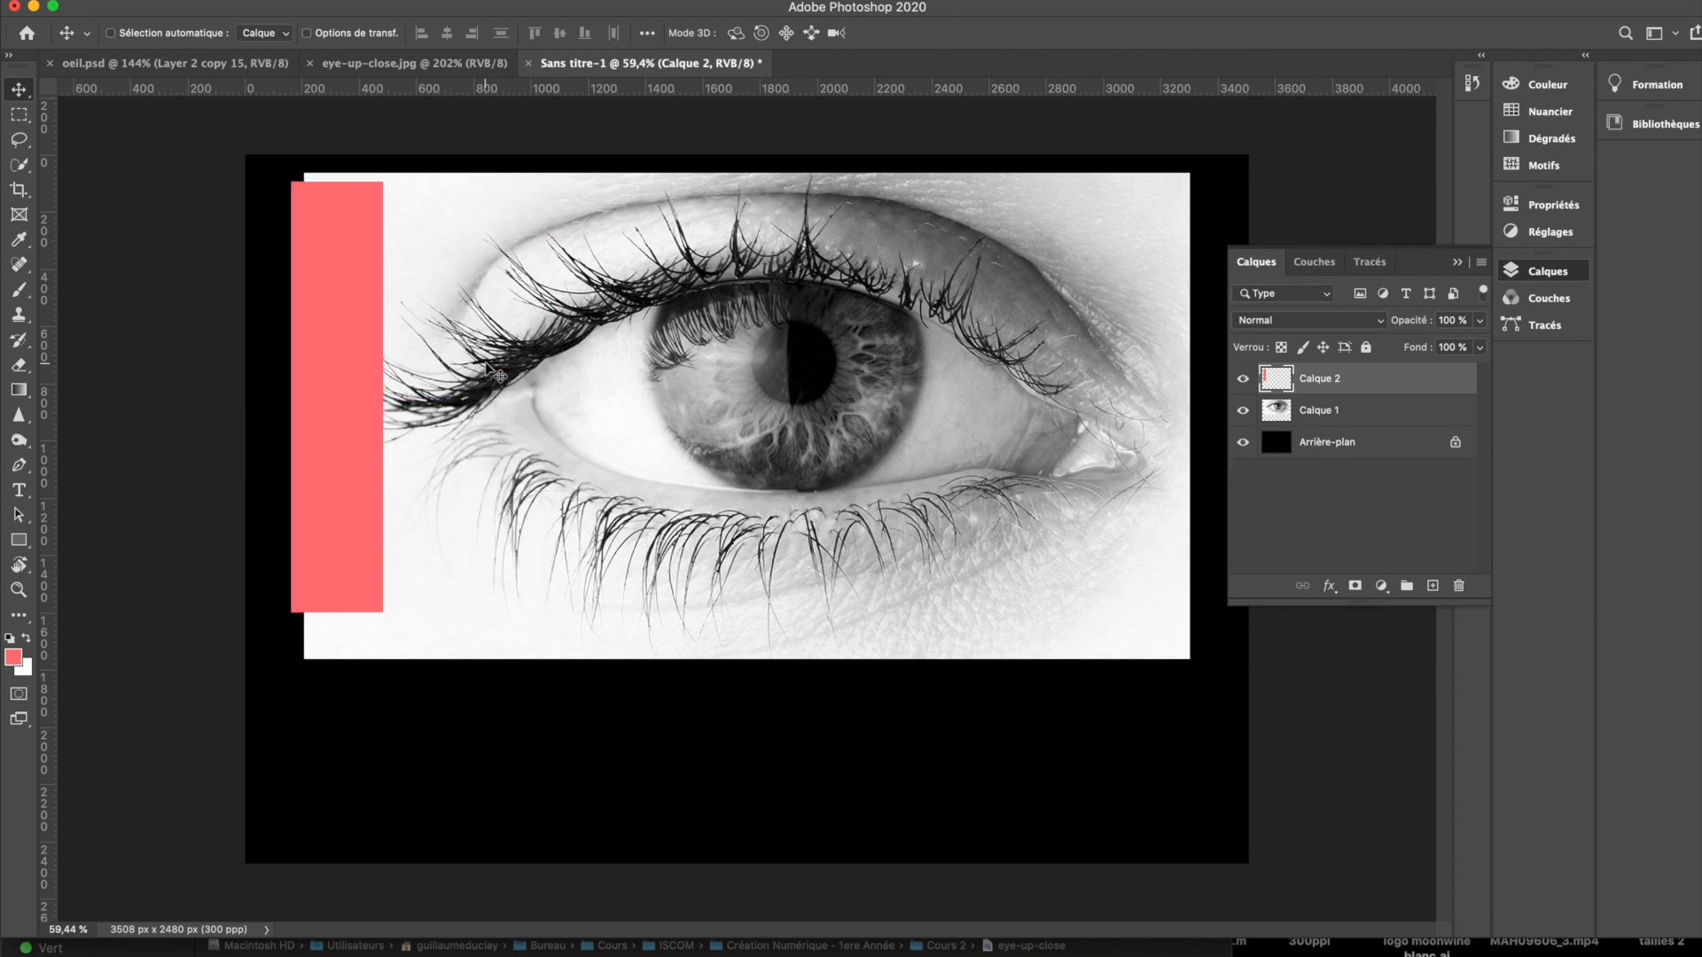
key(super+j)
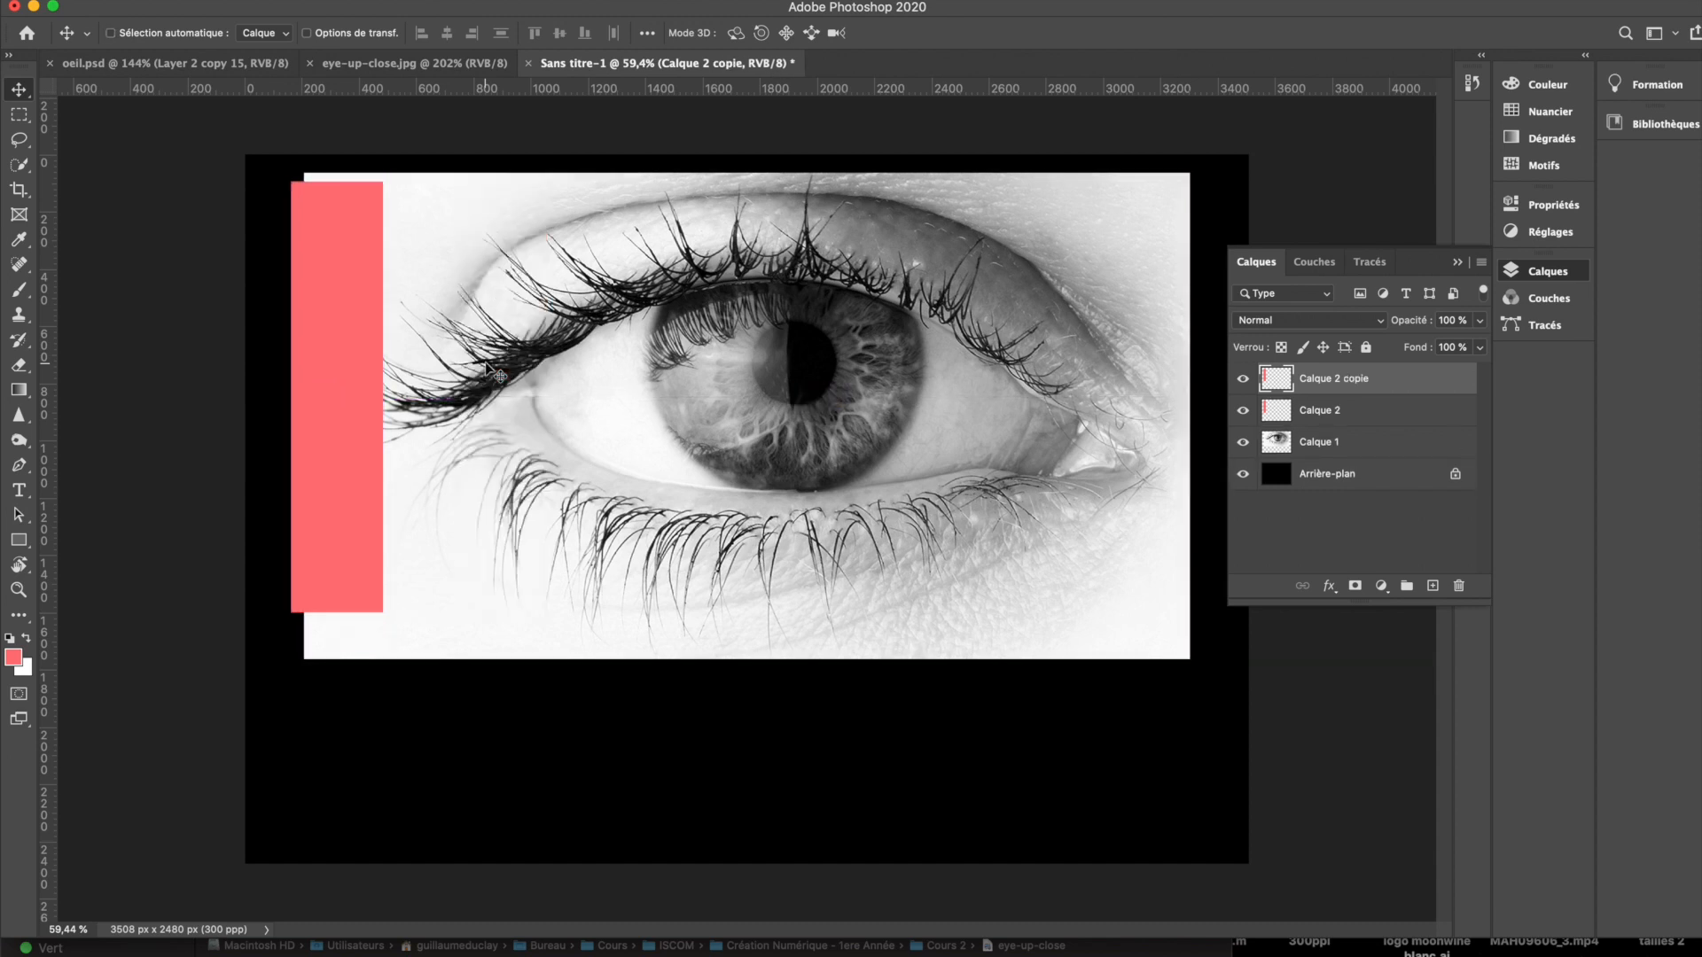
drag(365, 377, 500, 368)
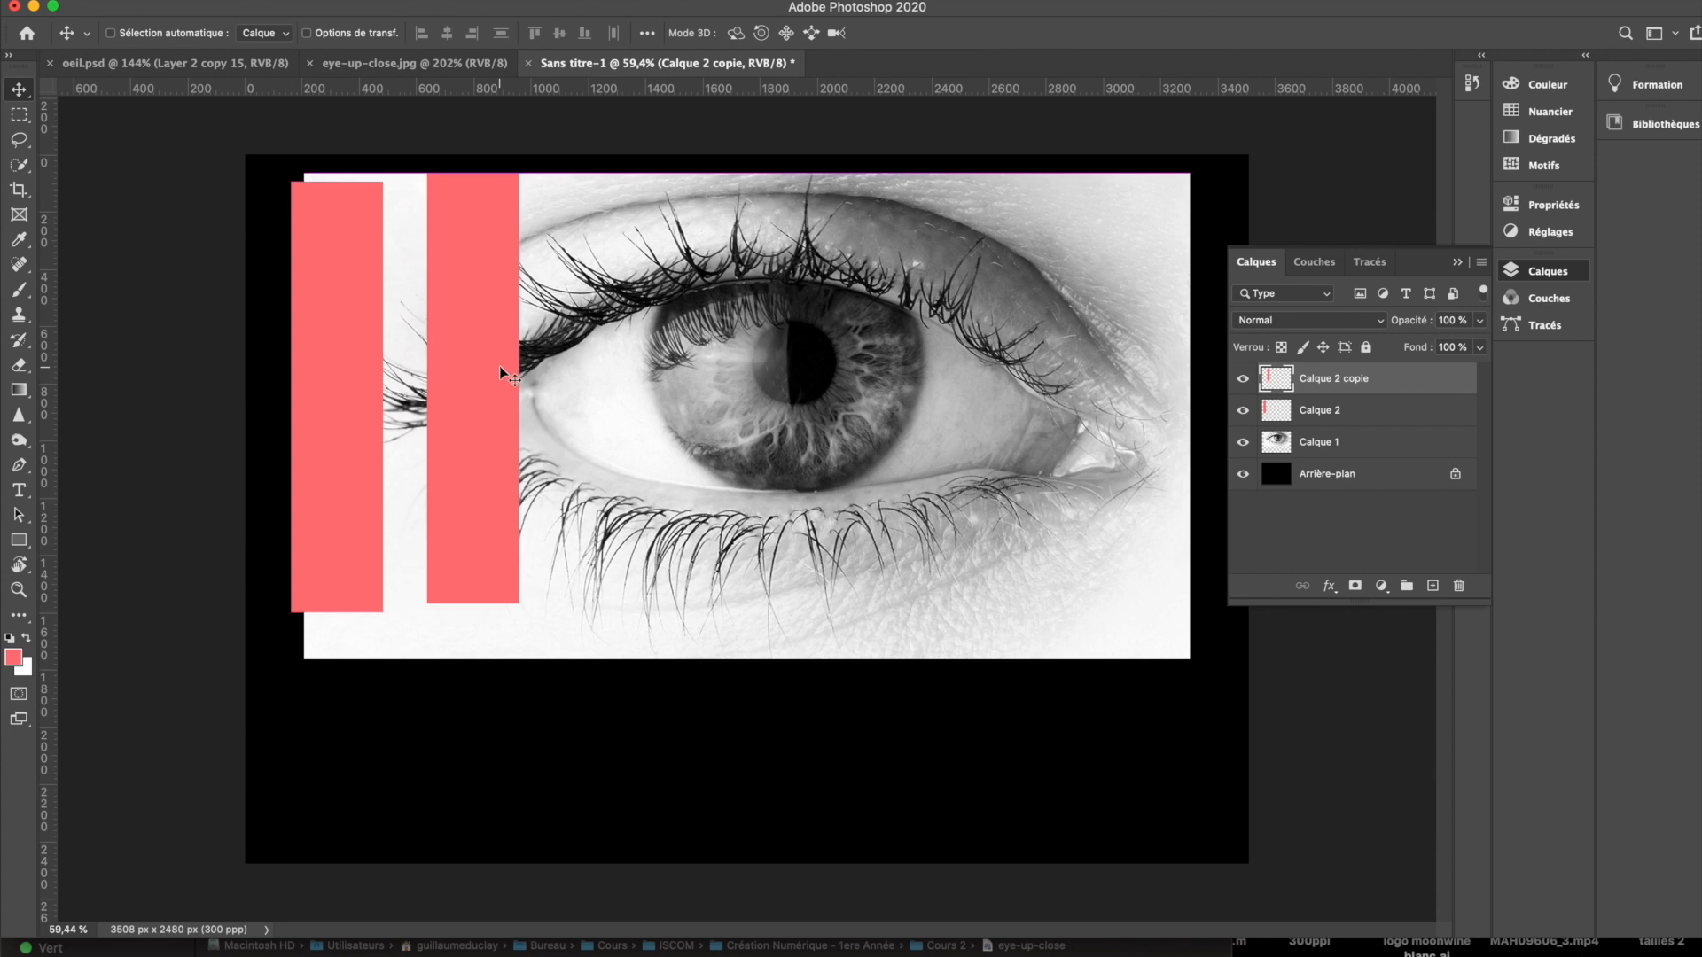
key(super+z)
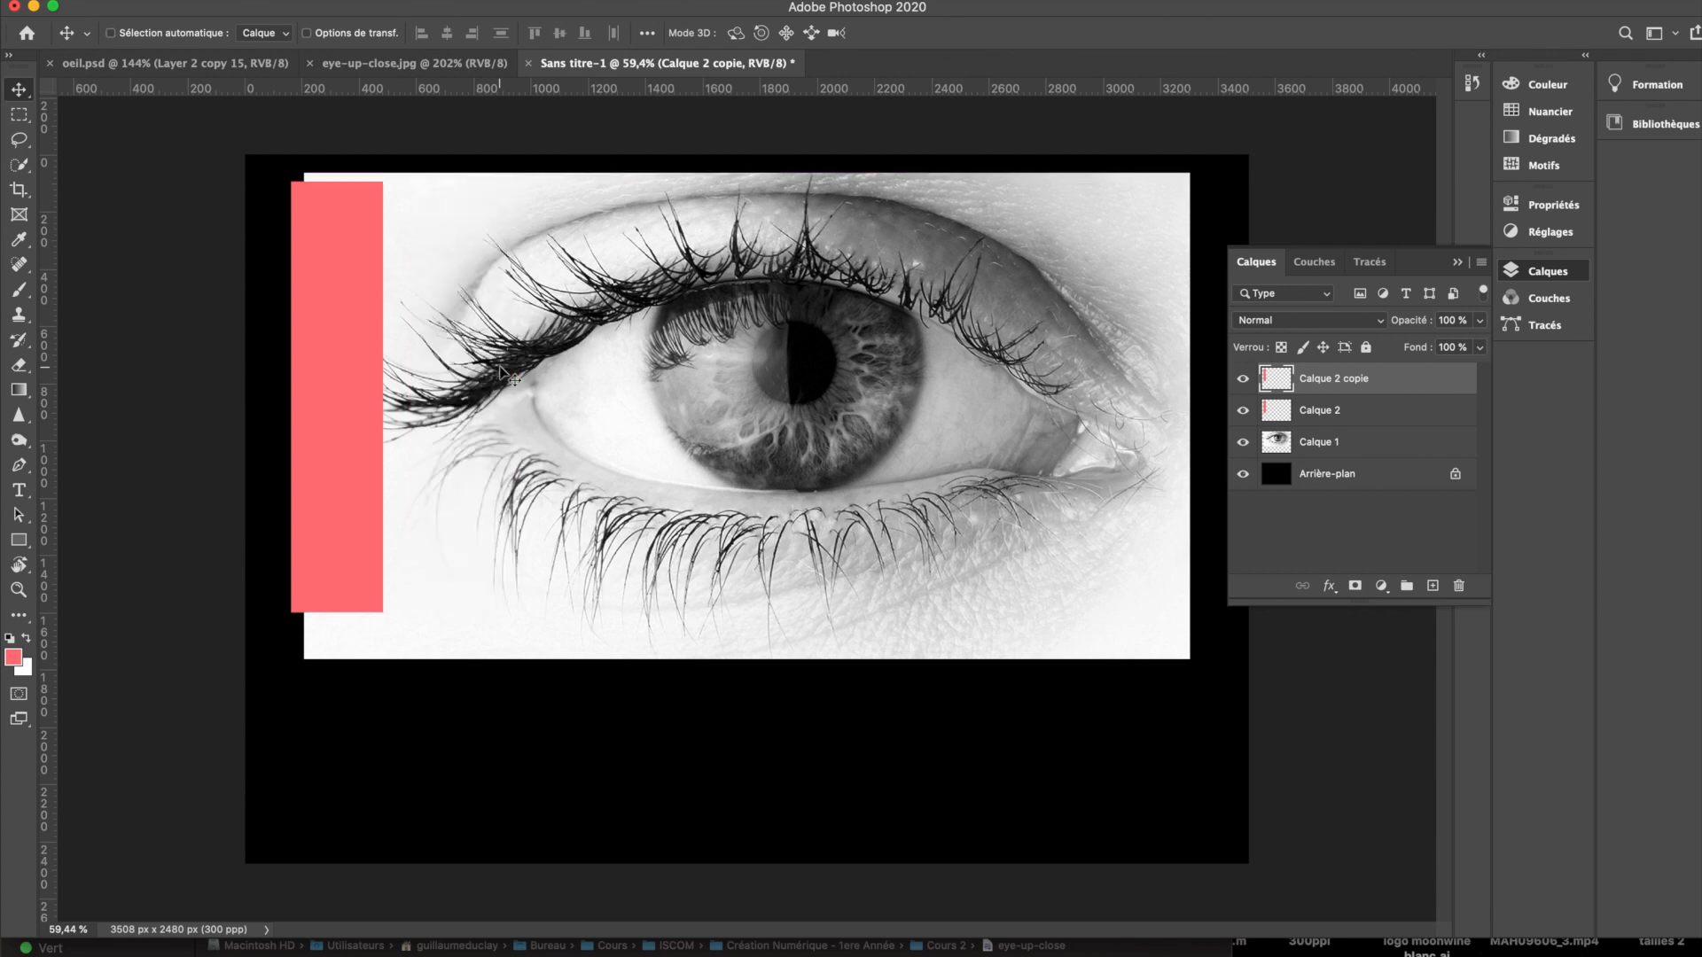
key(super+z)
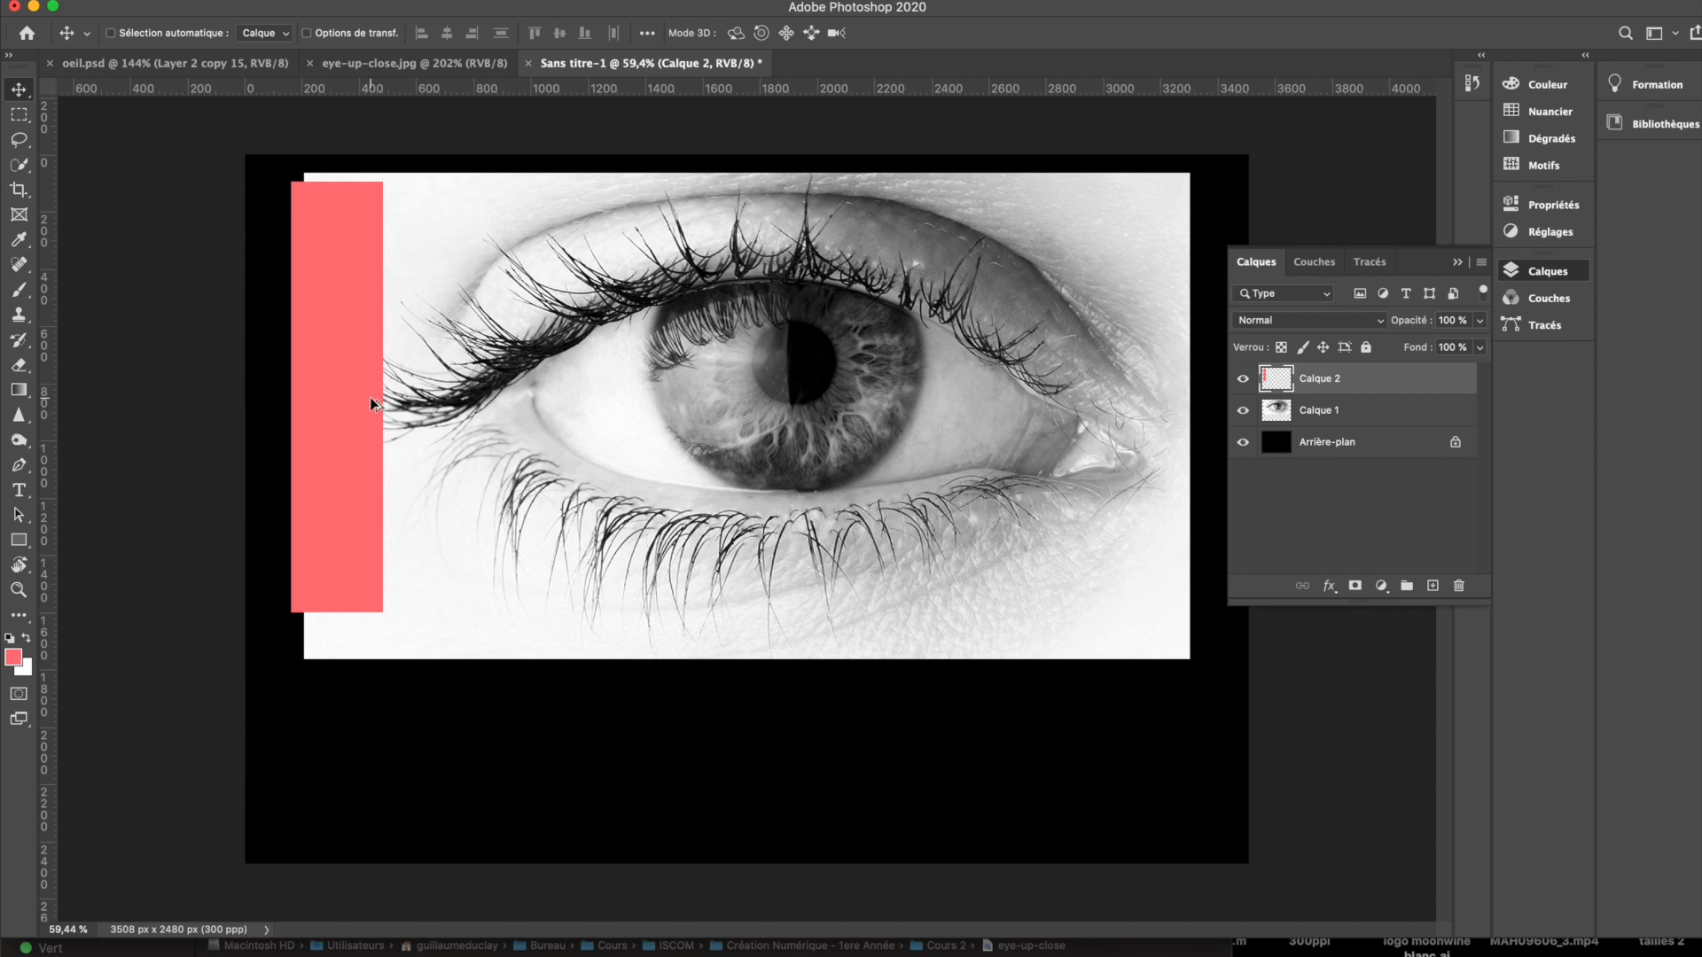
Step: Duplicate the Calque 2 strip eight times, placing the copies in an evenly spaced horizontal row across the eye
drag(356, 396, 1164, 401)
drag(1164, 400, 1167, 405)
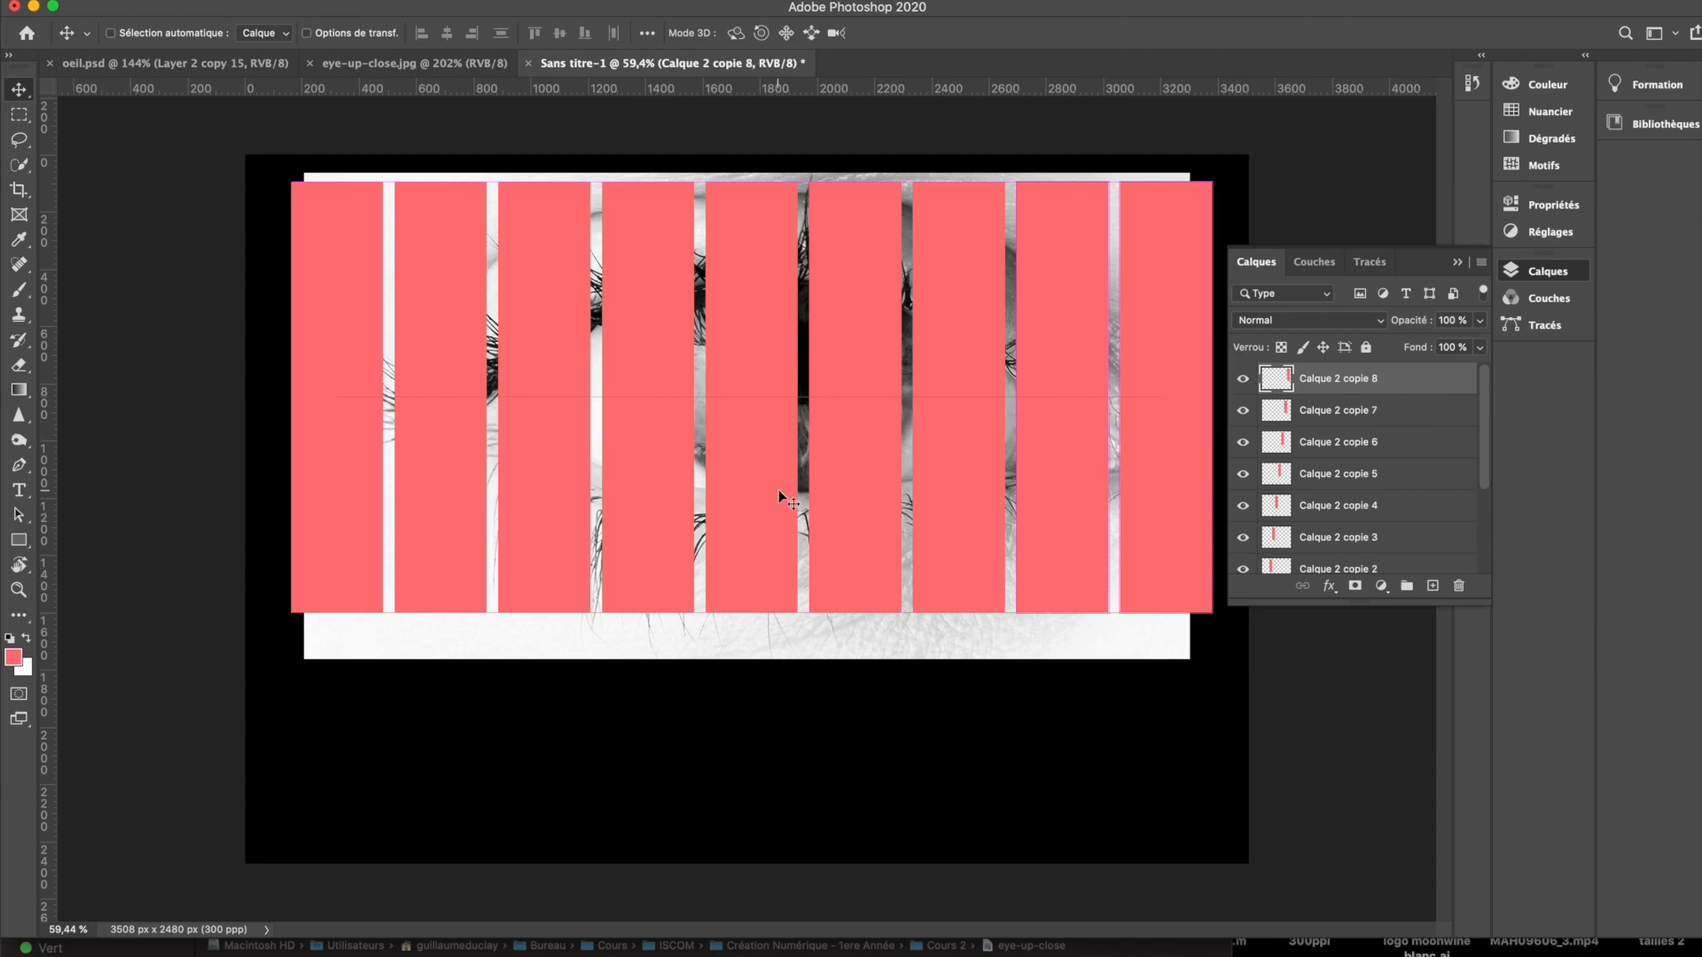
Step: Move the seven inner strips, Calque 2 copie through Calque 2 copie 7, individually to uneven heights and gaps between the two outer strips
super+click(761, 430)
drag(761, 431, 760, 457)
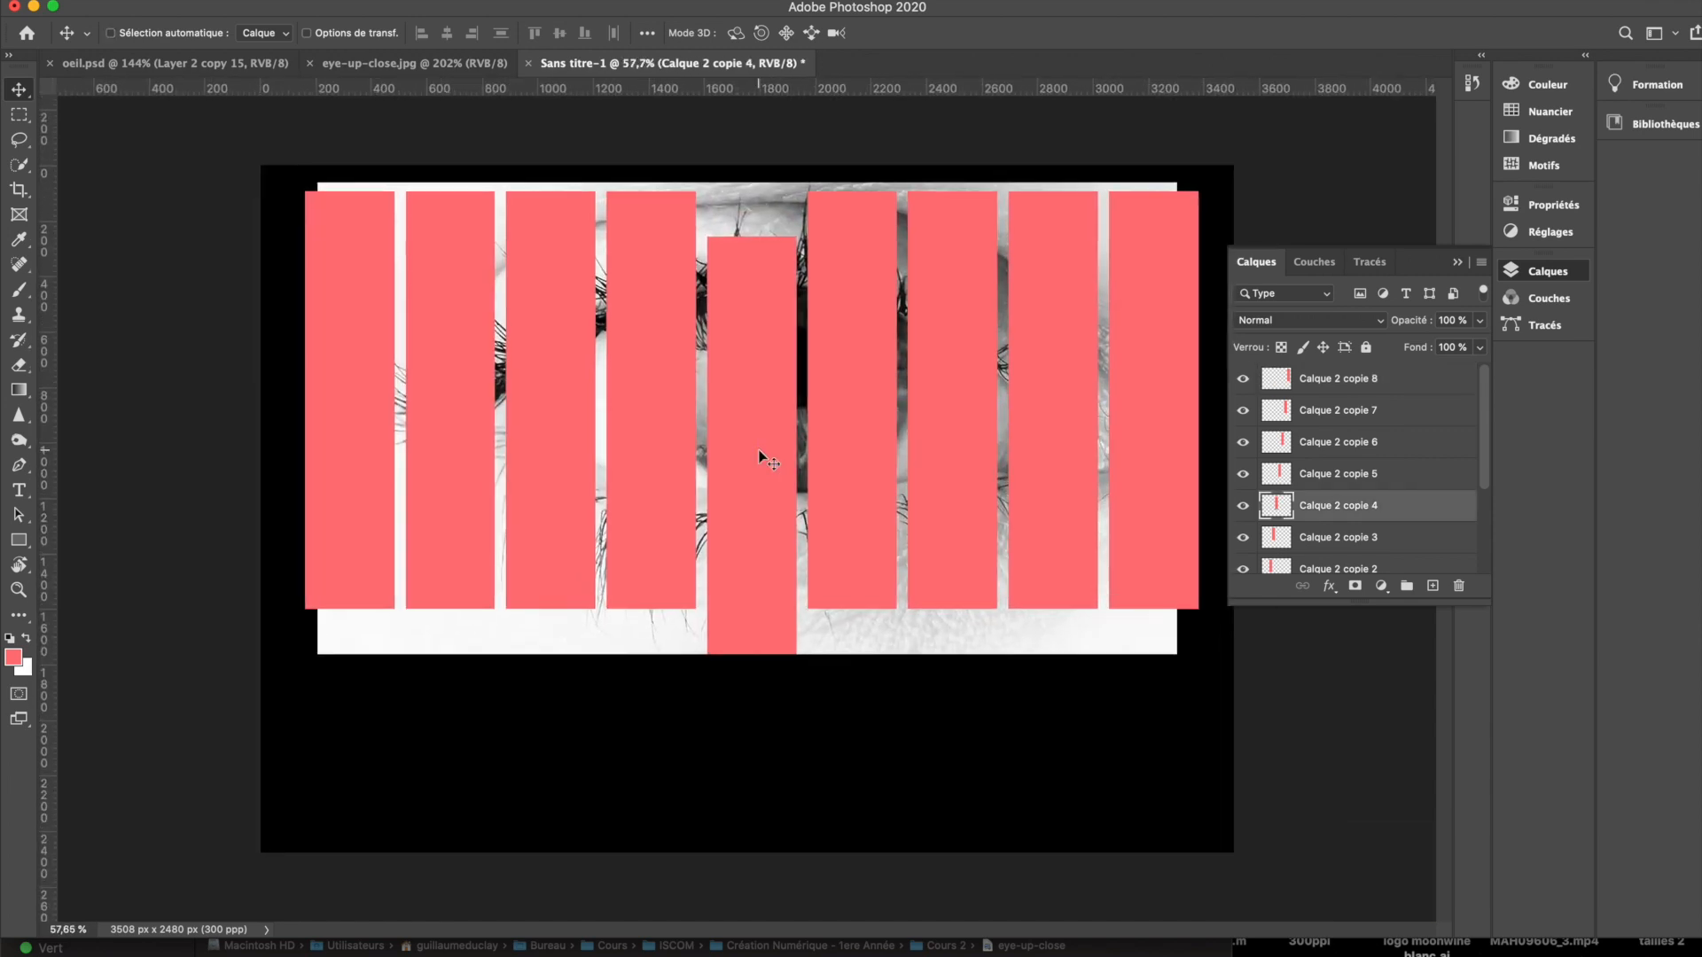
super+click(856, 461)
drag(856, 462, 847, 468)
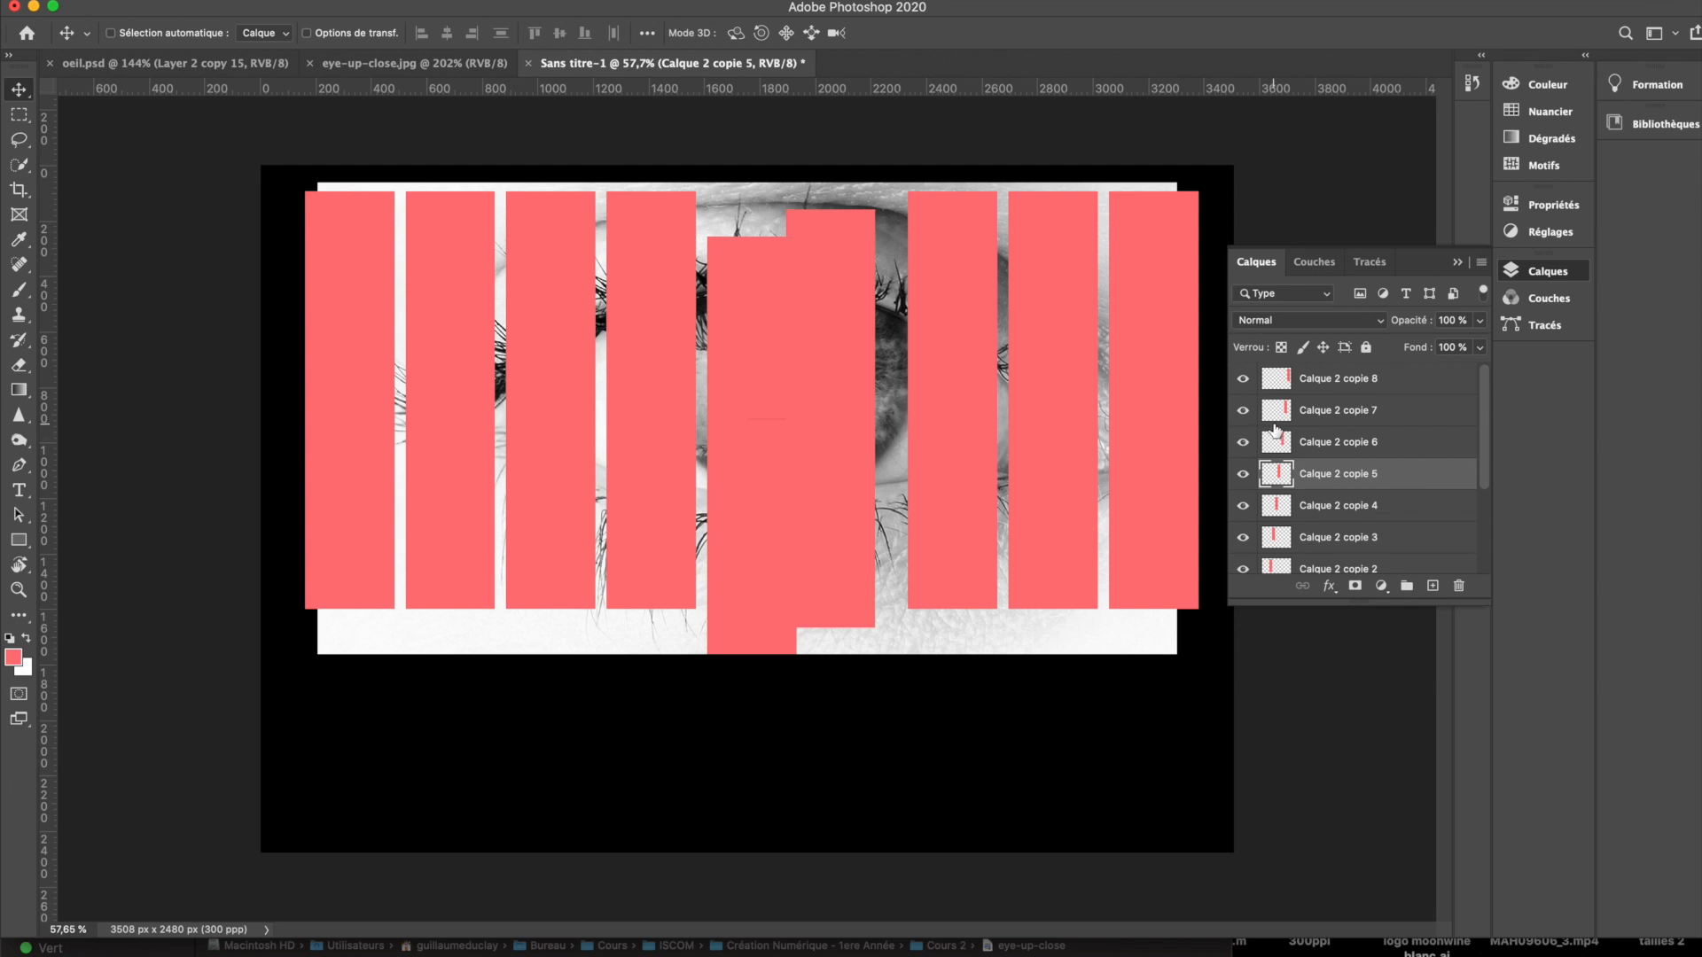
drag(440, 448, 536, 390)
super+click(657, 408)
drag(657, 408, 636, 456)
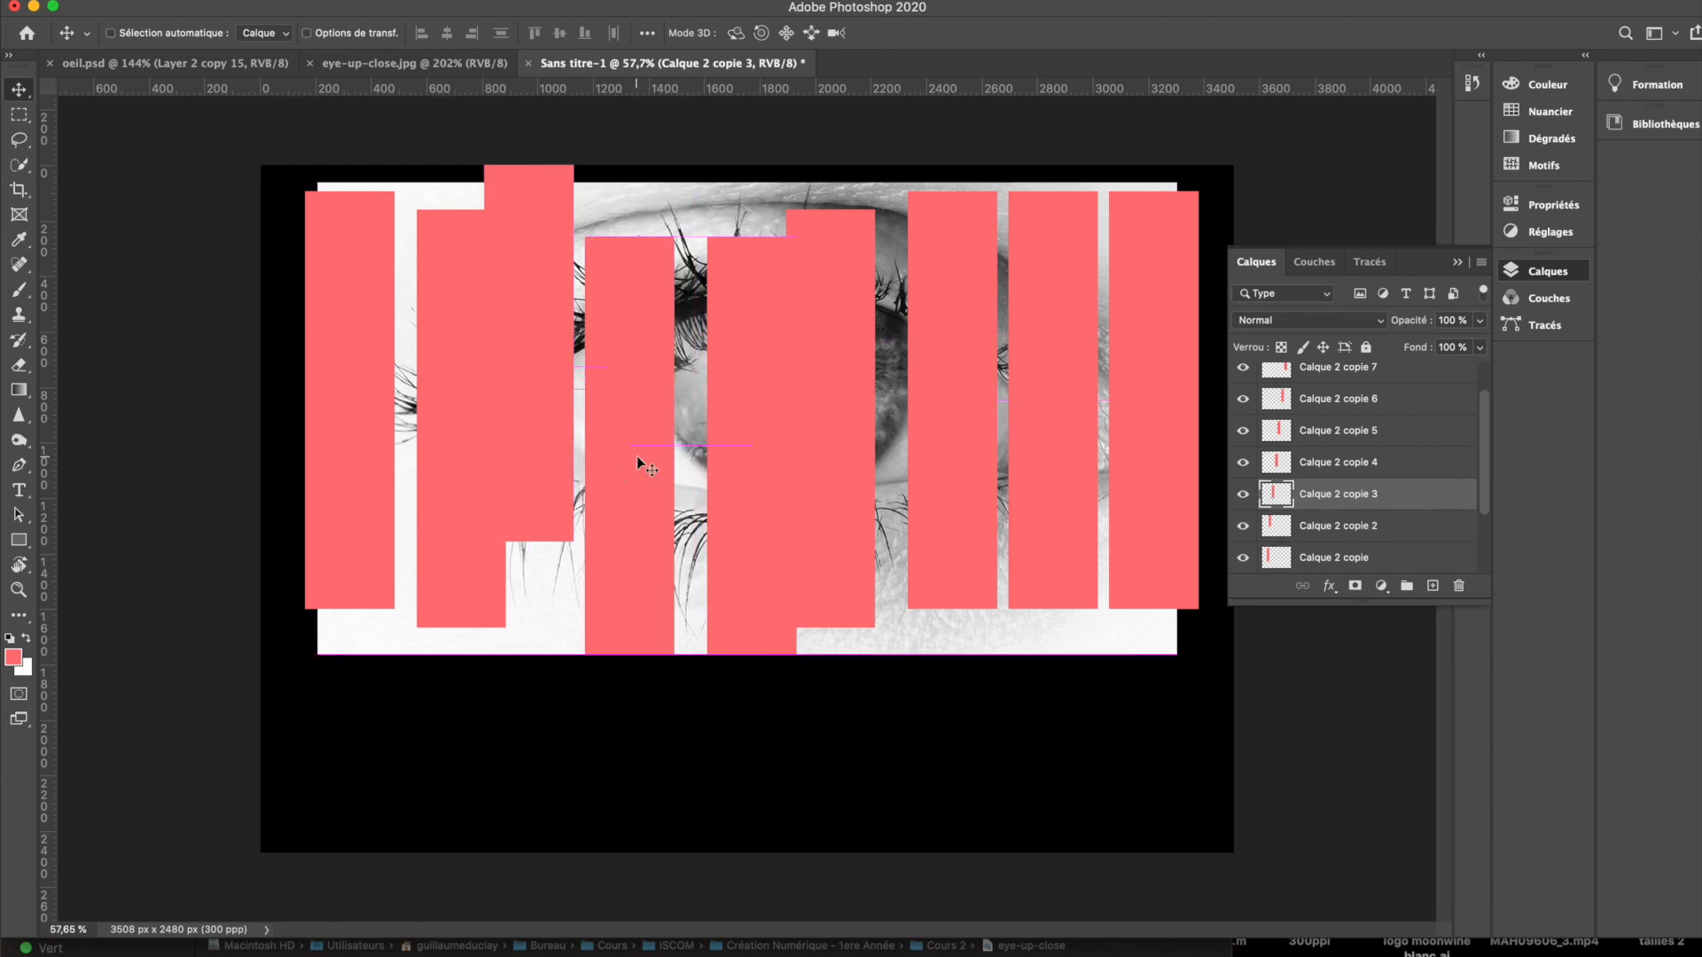
drag(950, 409, 945, 475)
drag(1050, 418, 1040, 445)
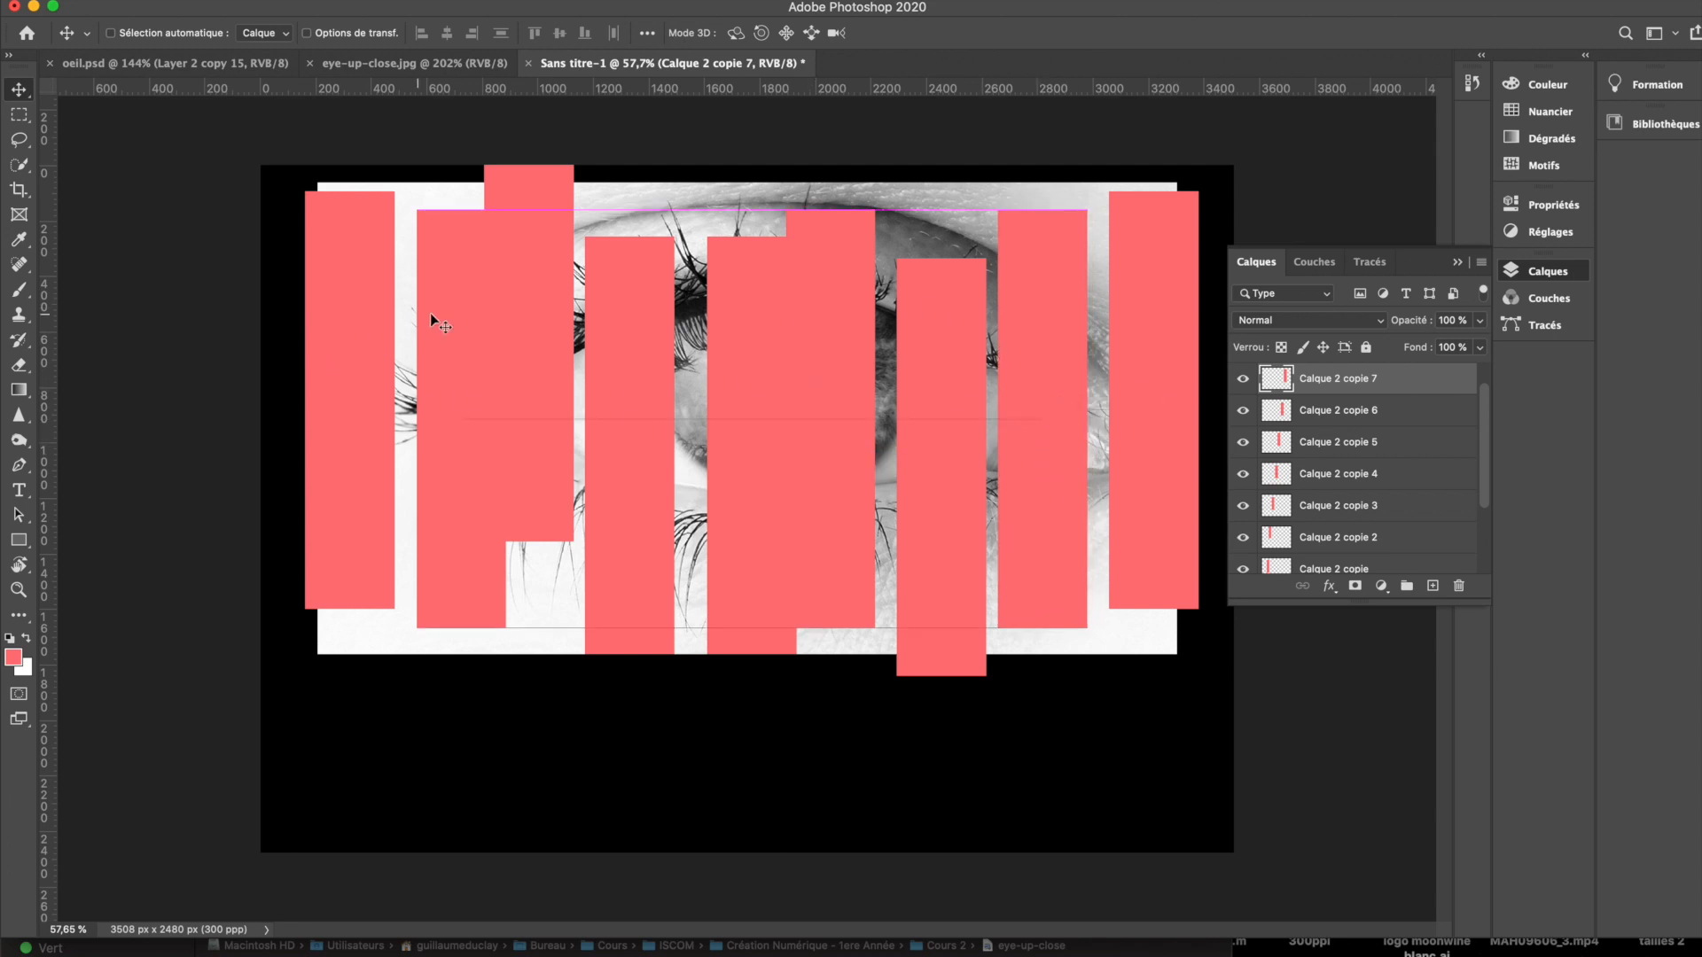
Step: Select the whole range of strip layers from Calque 2 to Calque 2 copie 8
scroll(1392, 468, down, 3)
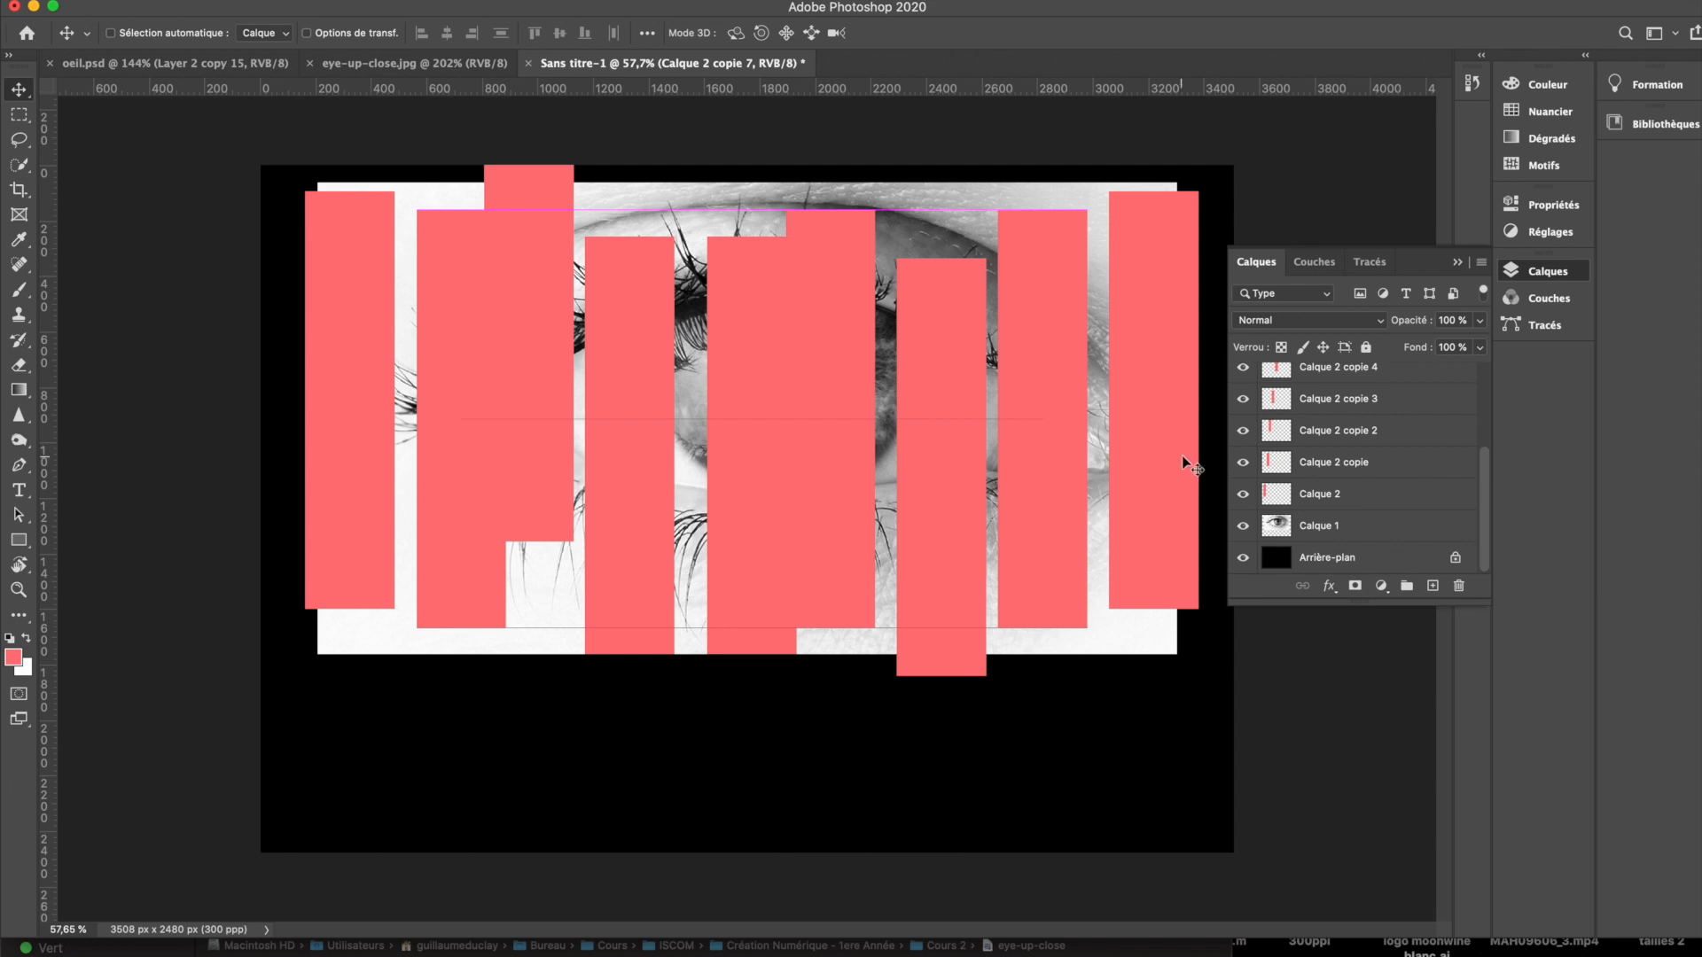
click(1326, 494)
scroll(1326, 494, up, 3)
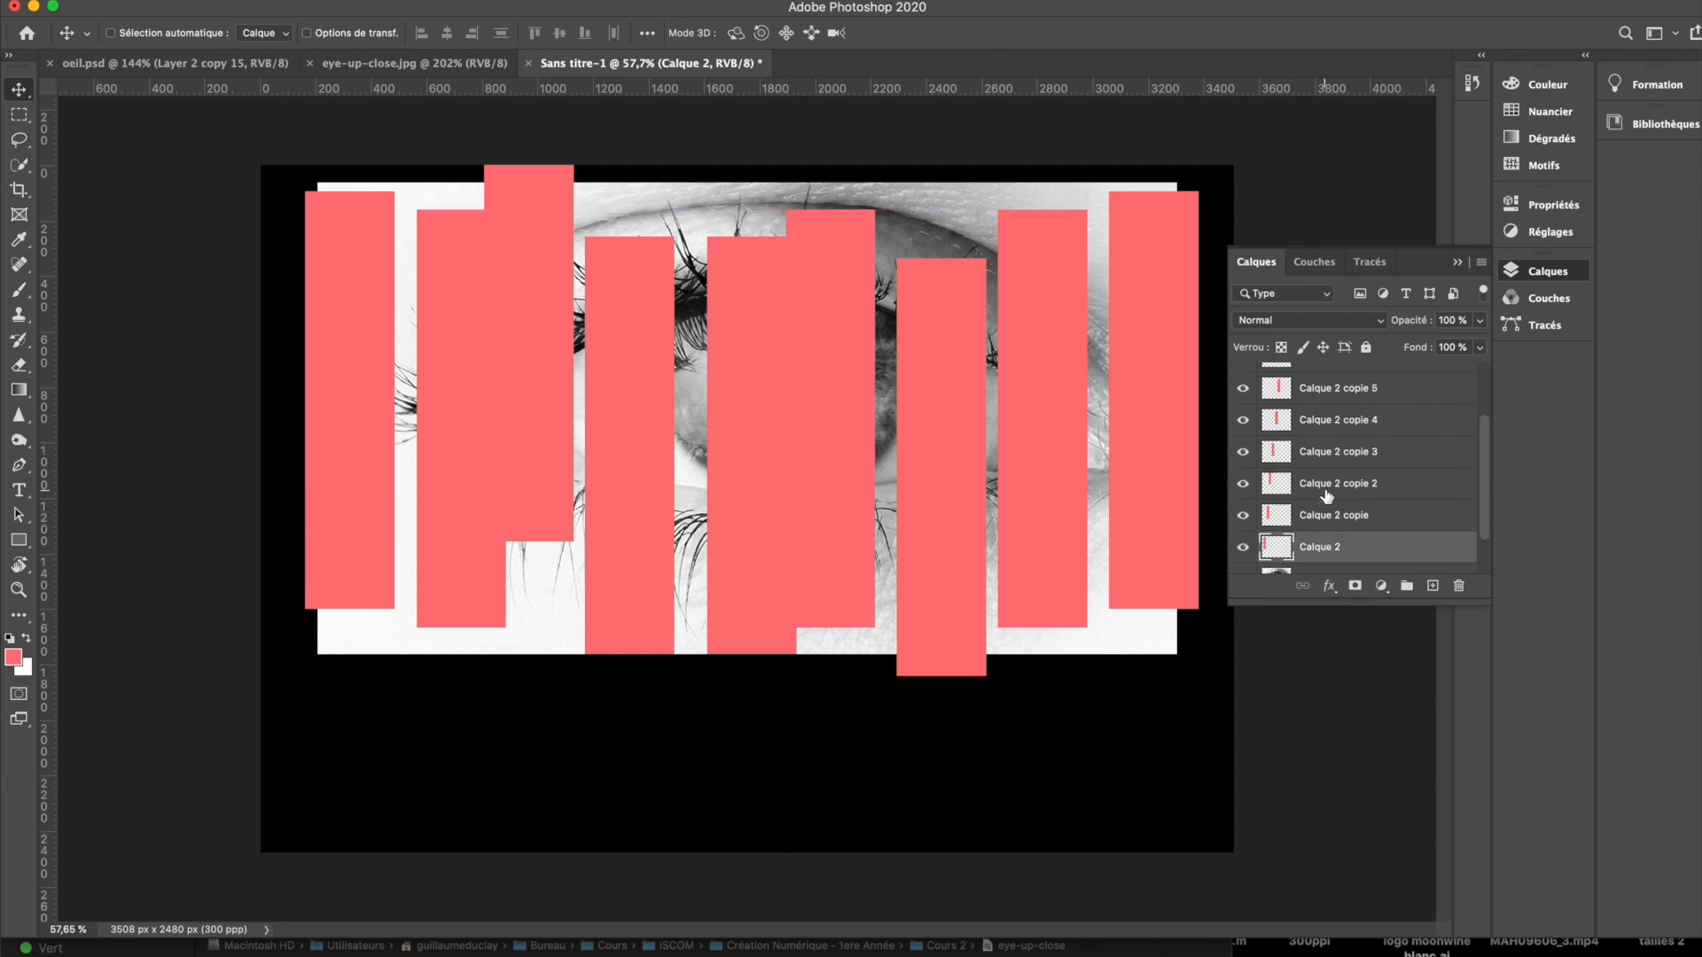
scroll(1326, 495, down, 3)
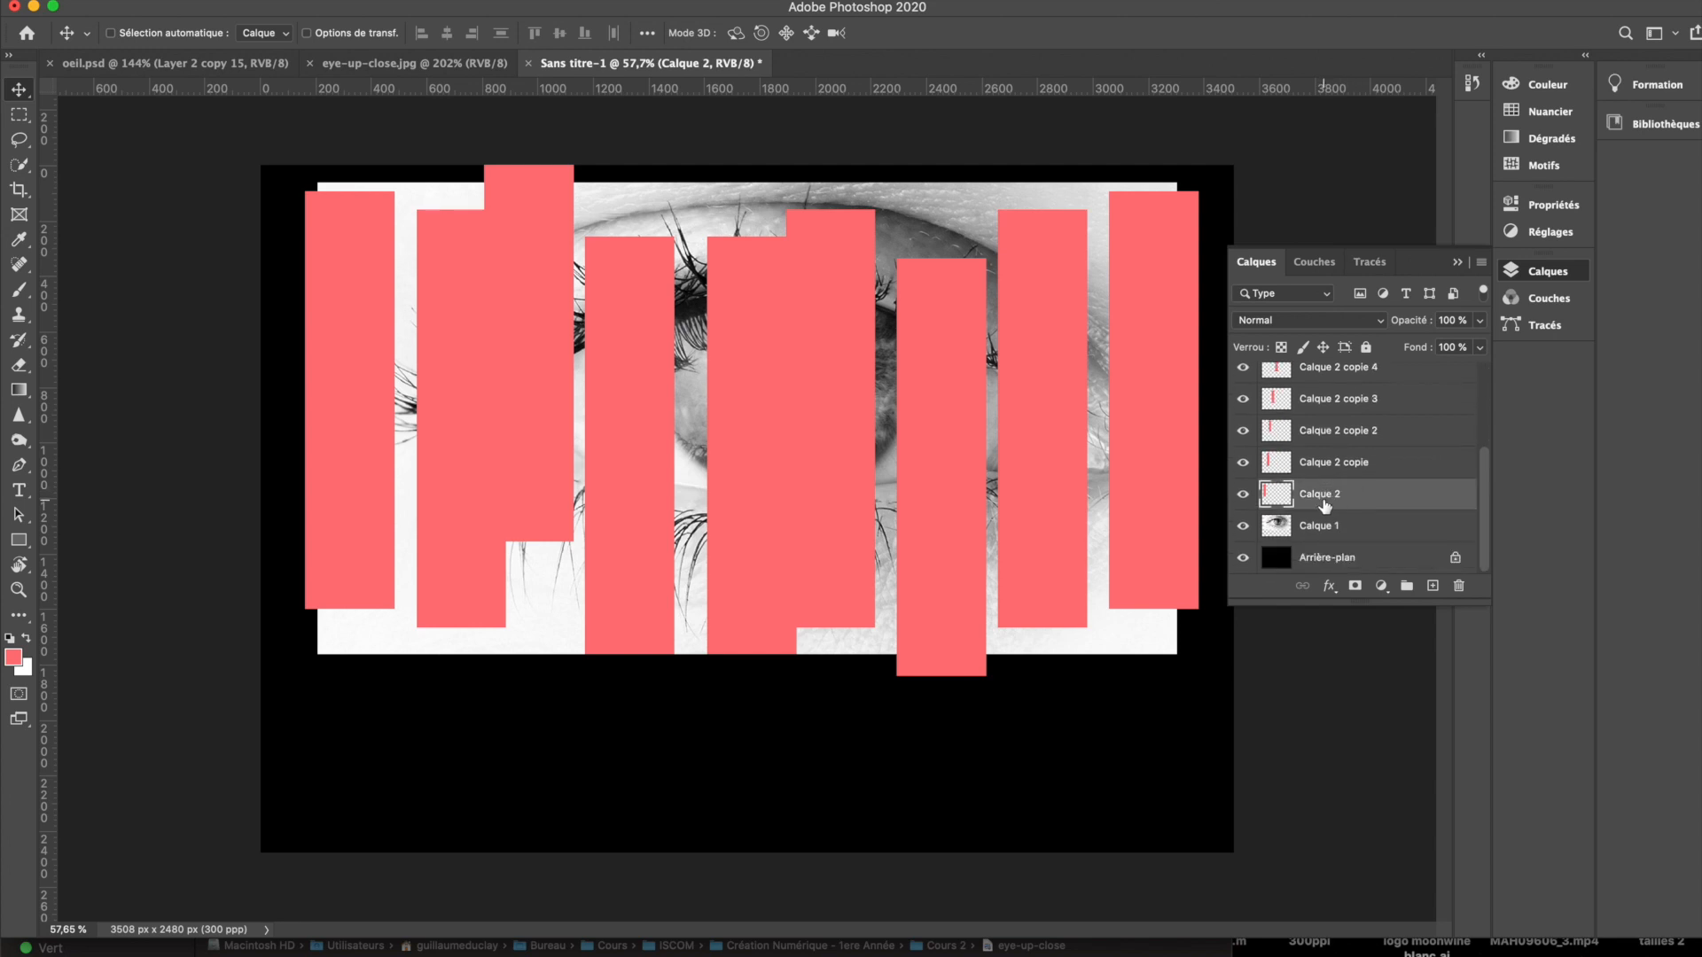
scroll(1346, 390, up, 5)
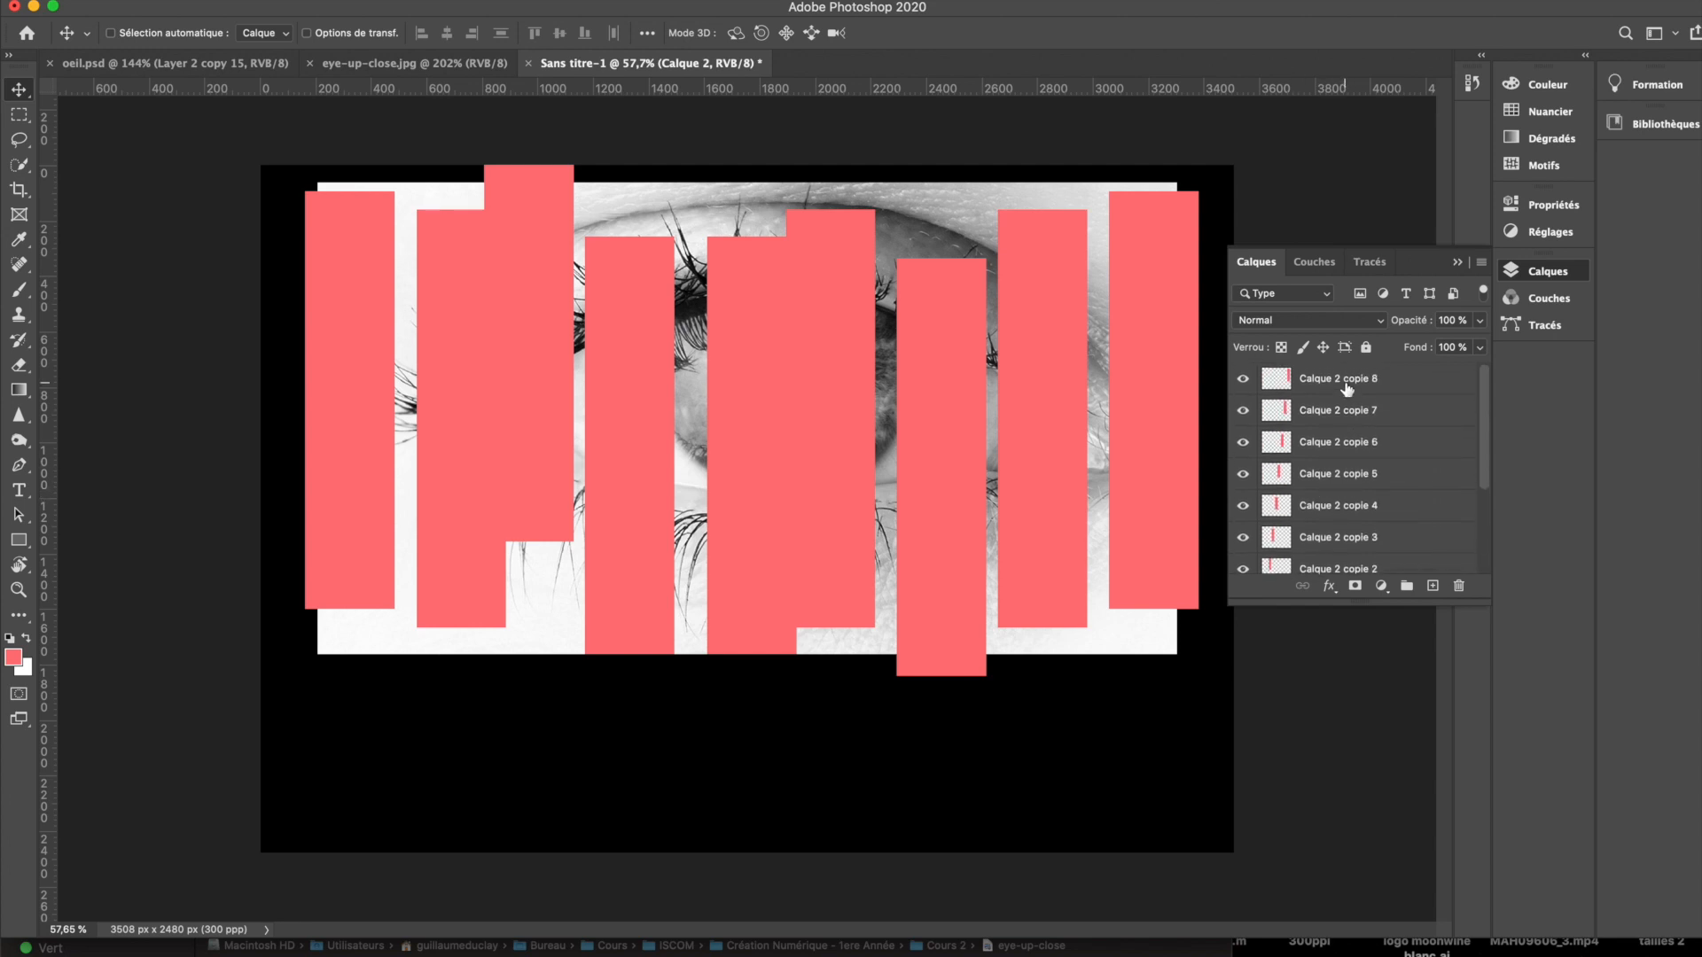
shift+click(1347, 381)
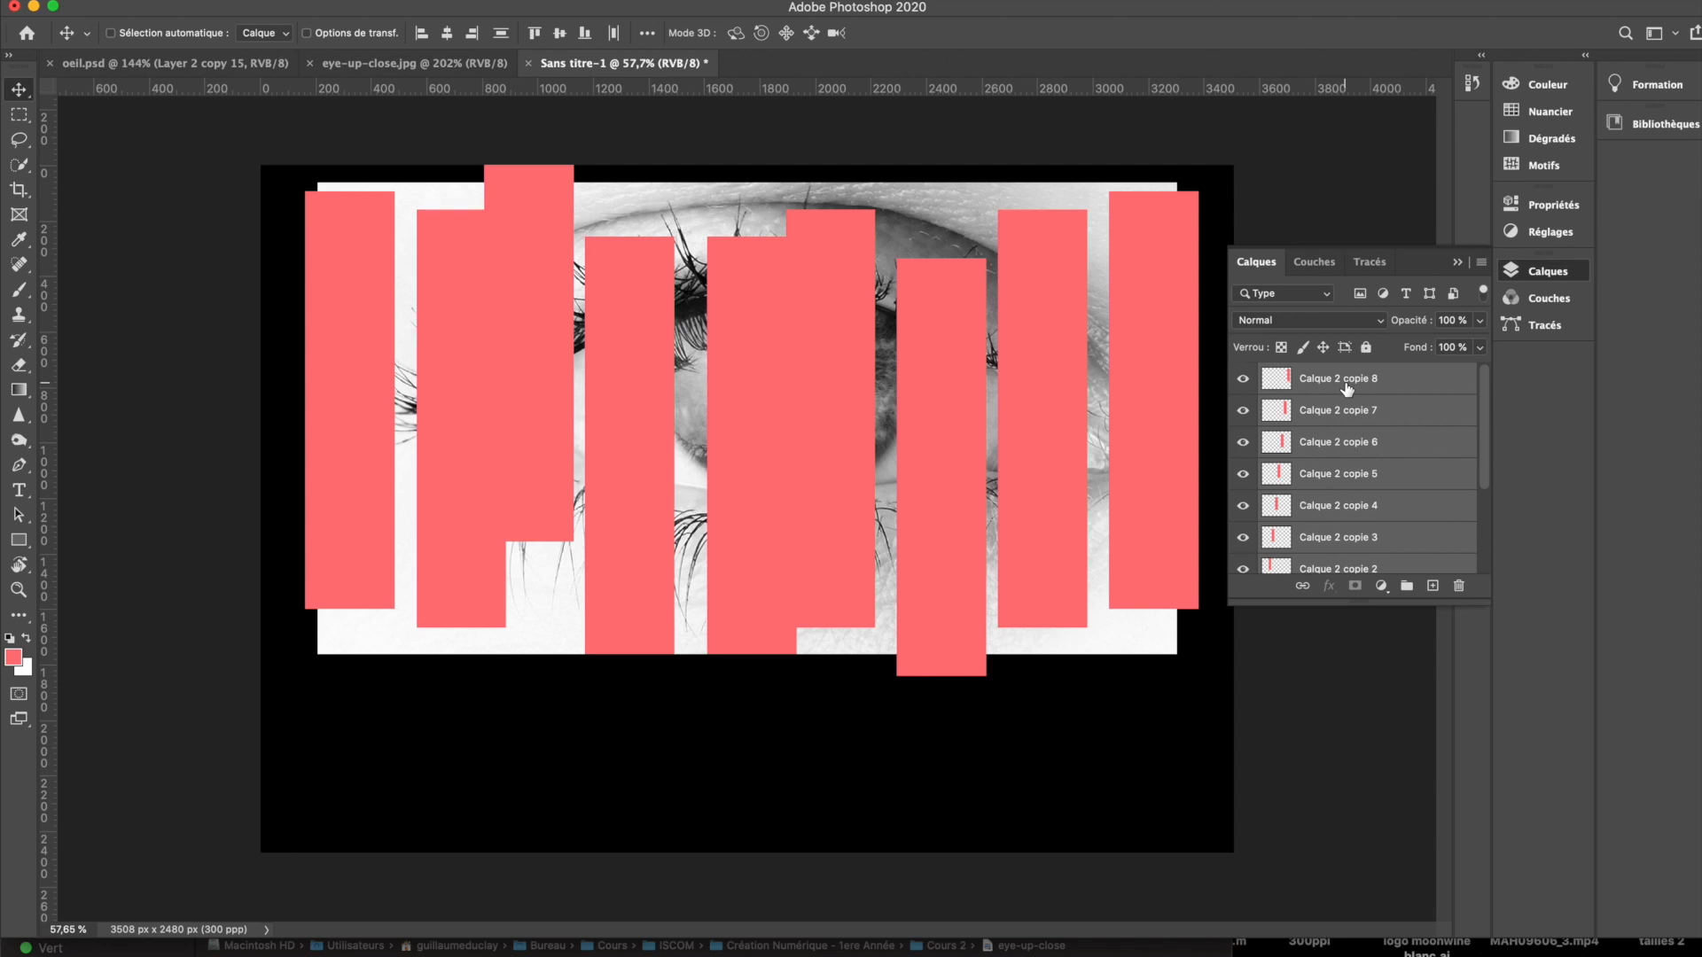
Step: Restart the layer selection at Calque 2 and extend it through the strip copies above it one at a time
scroll(1346, 394, down, 5)
click(1341, 527)
click(1348, 496)
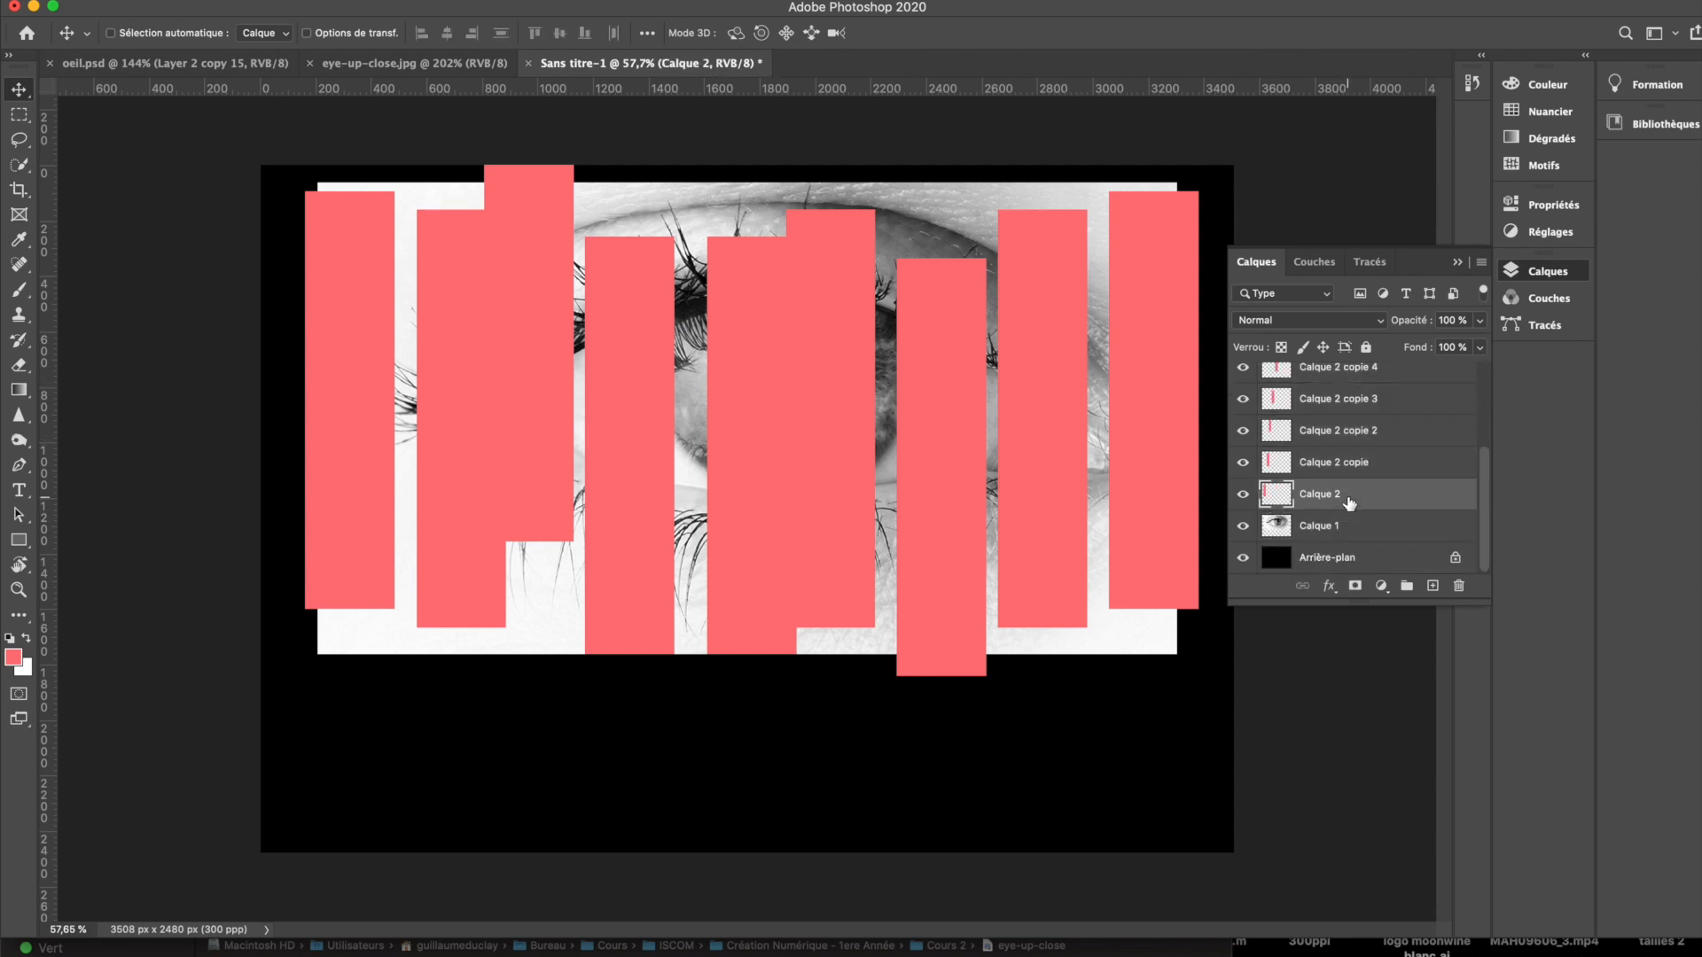
shift+click(1360, 463)
shift+click(1363, 432)
shift+click(1371, 401)
scroll(1372, 409, up, 3)
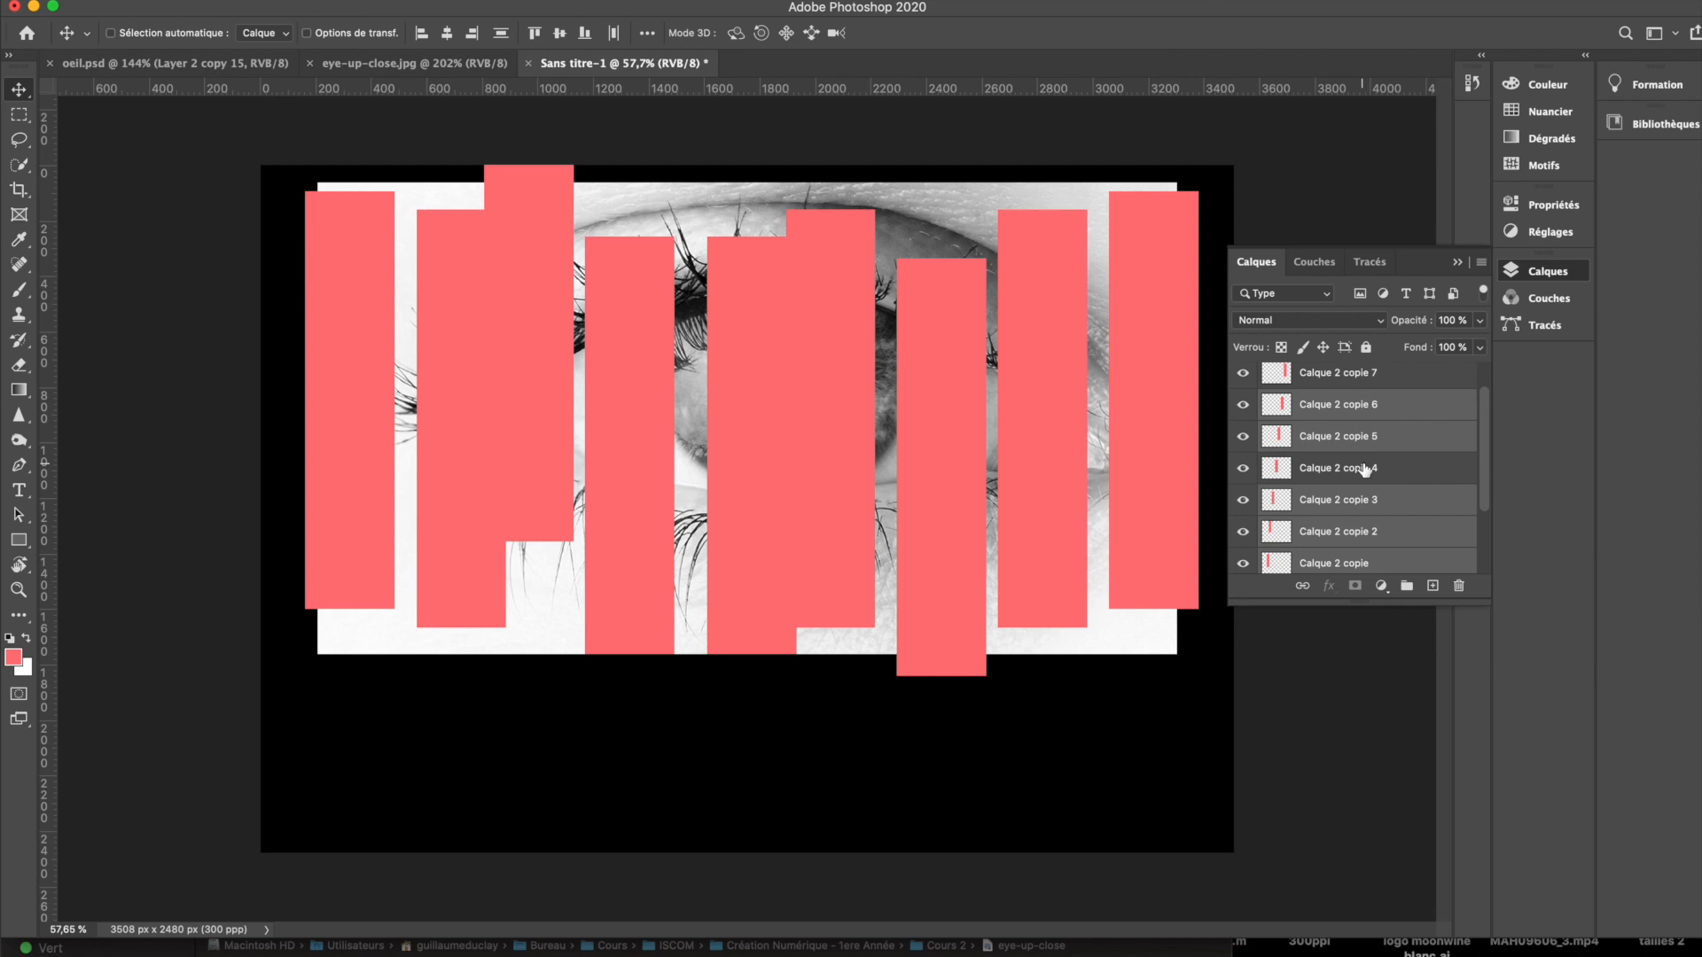
scroll(1365, 470, down, 3)
Step: Reselect all nine strip layers, Calque 2 through Calque 2 copie 8, as one range
click(1359, 497)
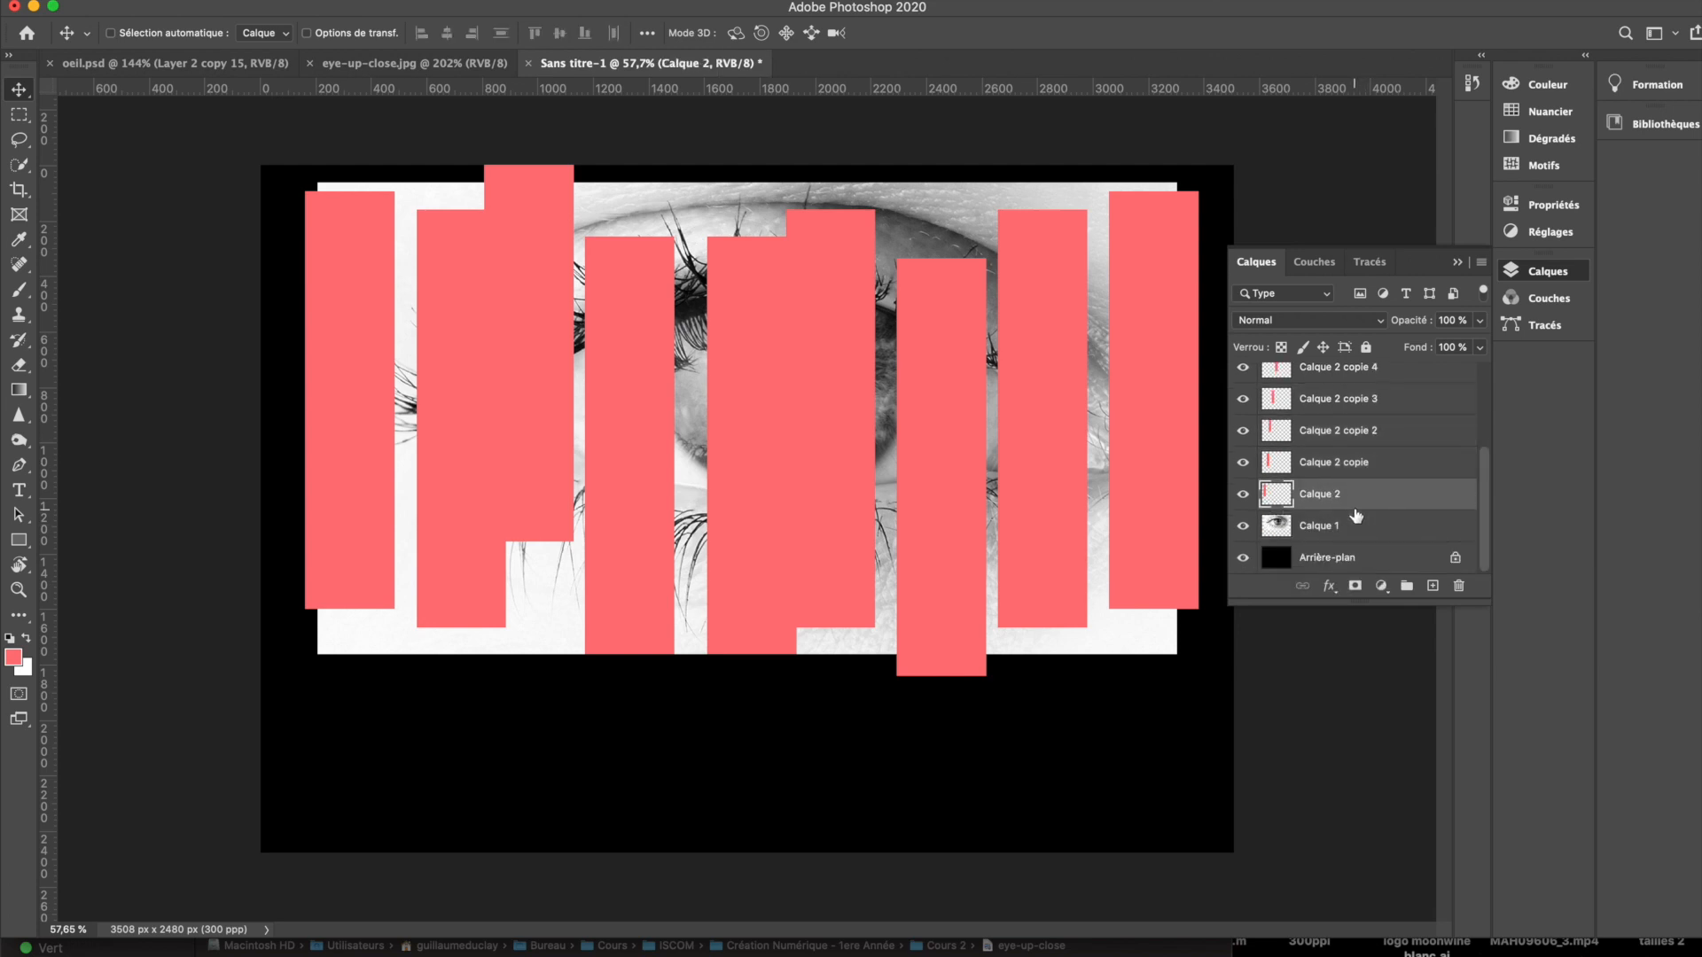
scroll(1356, 516, up, 3)
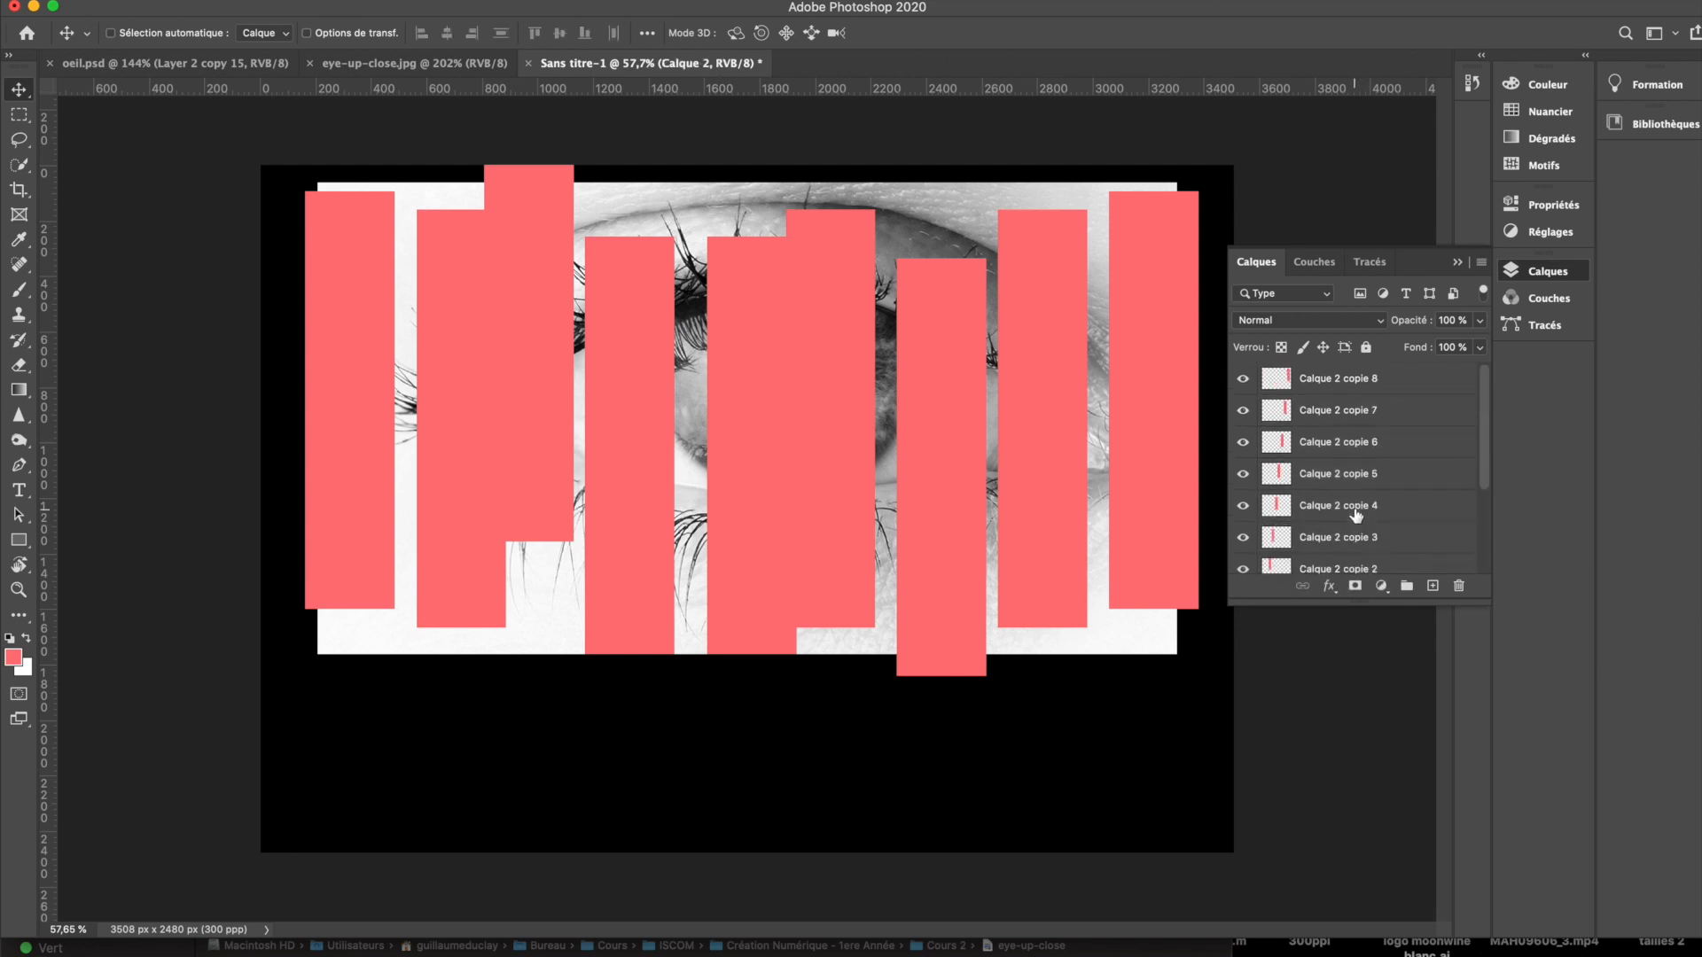
shift+click(1345, 379)
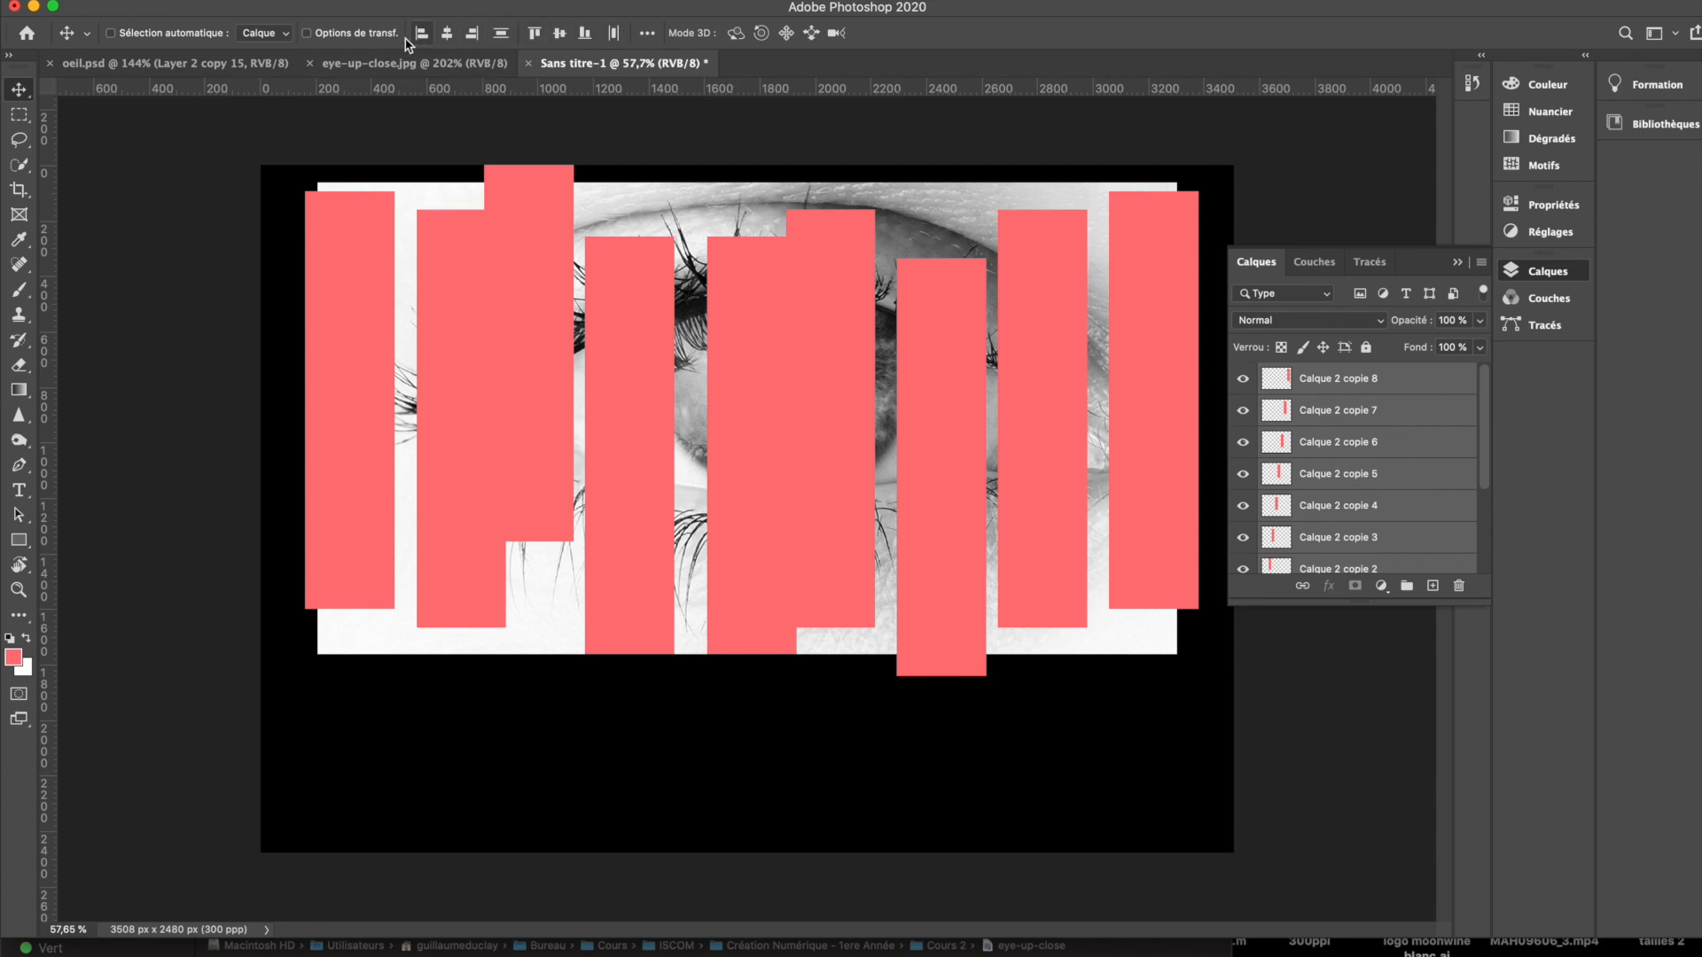
Step: Show the full align and distribute options in the selected strips' properties, and return to the layer list to check the selection
click(691, 0)
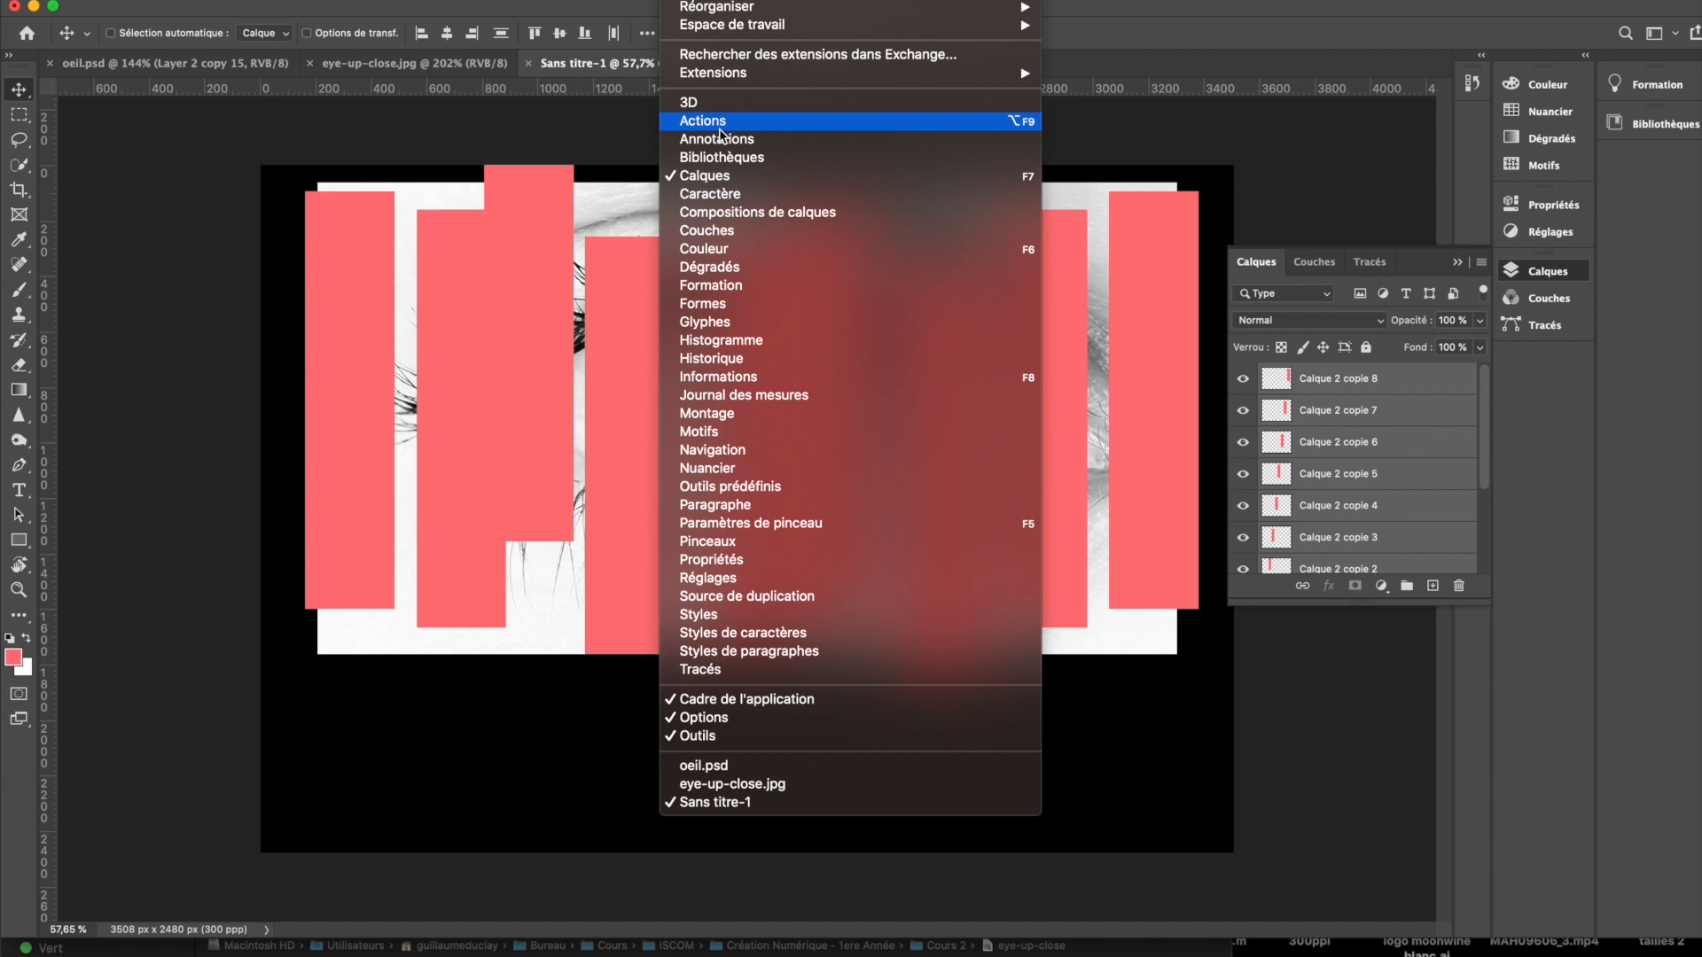
click(750, 559)
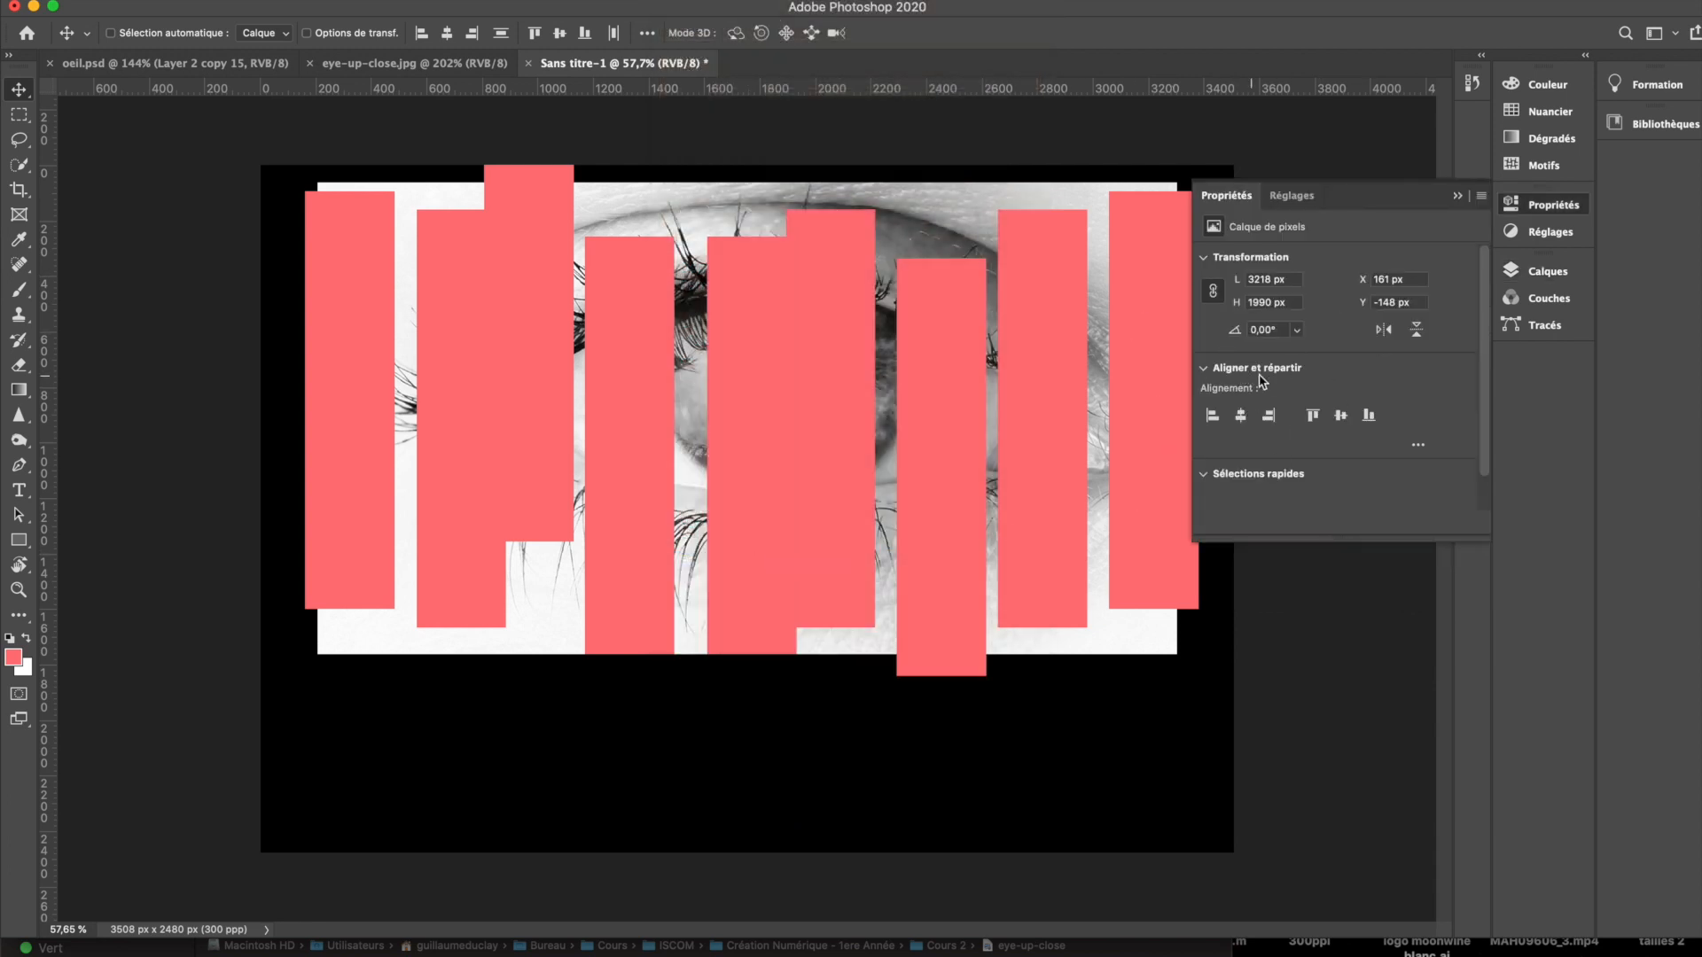
click(1417, 446)
scroll(1347, 435, down, 2)
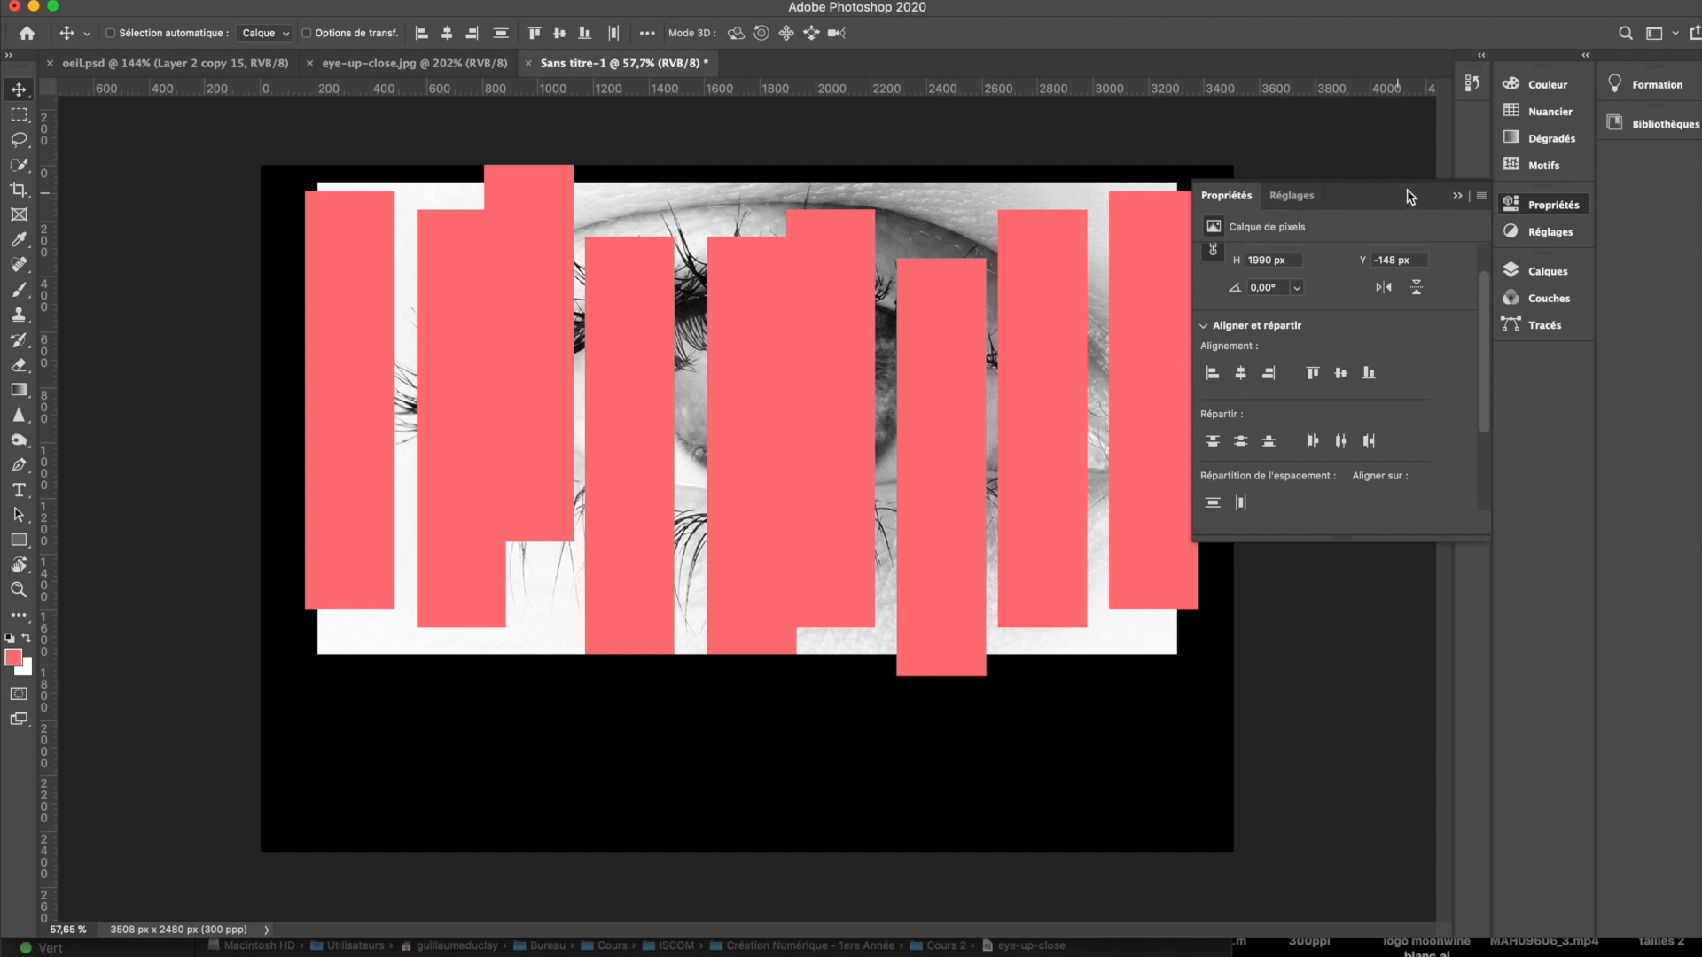
click(1458, 196)
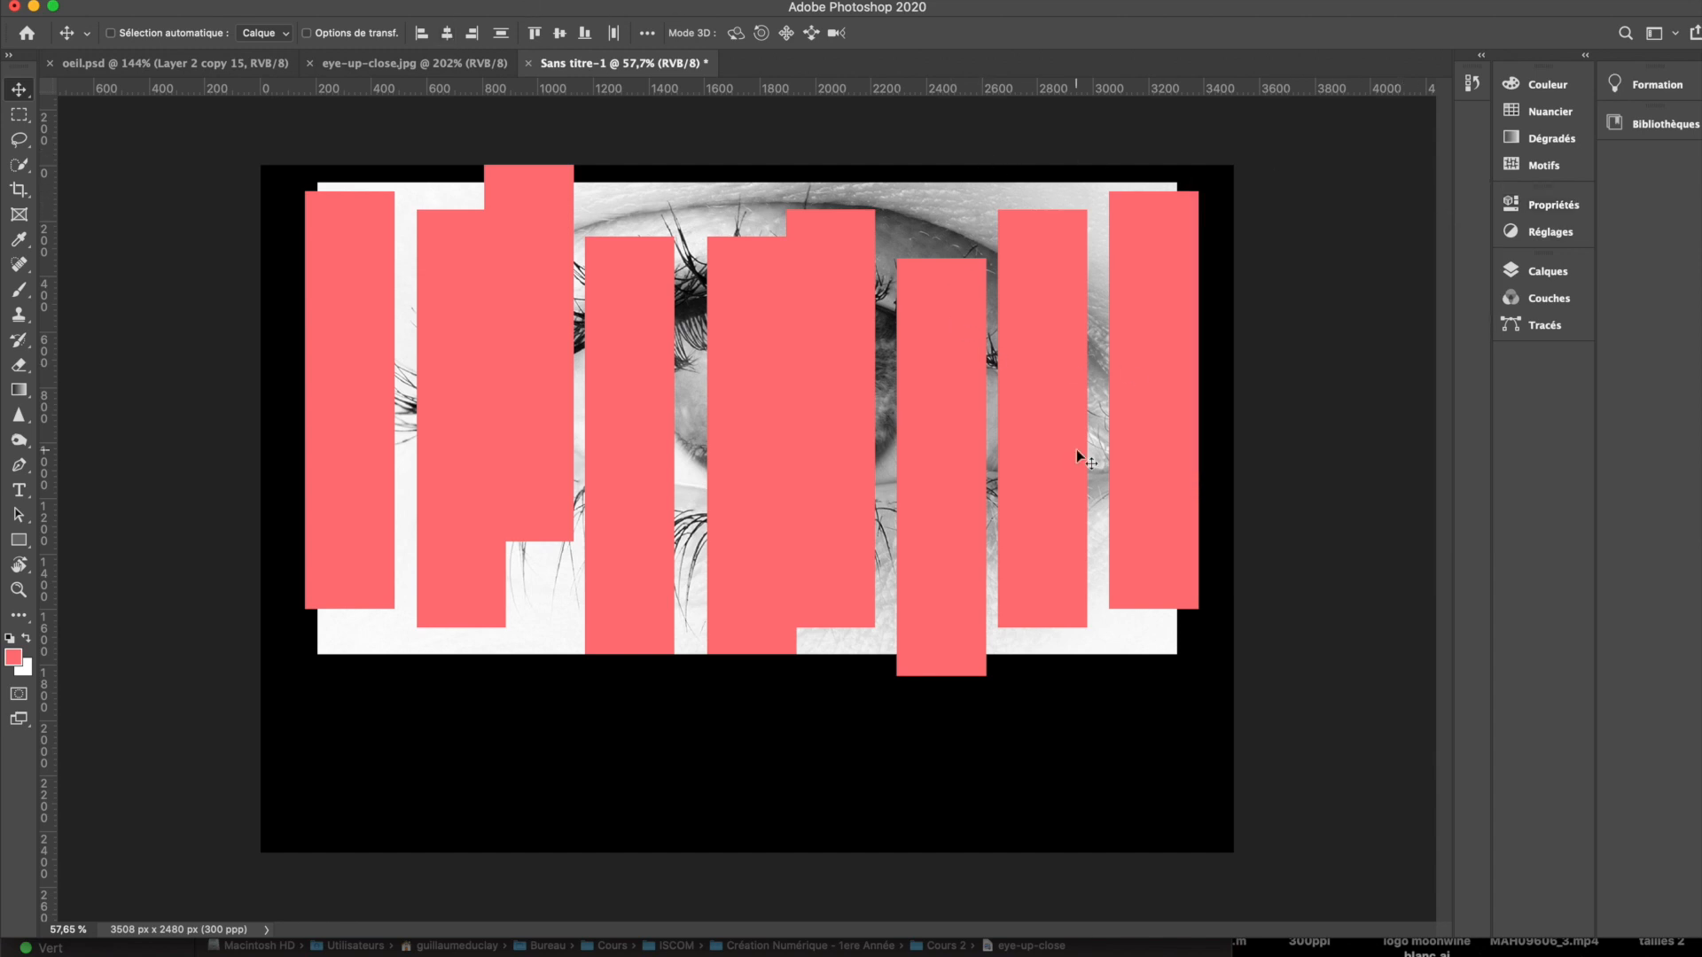
click(1538, 273)
click(1528, 209)
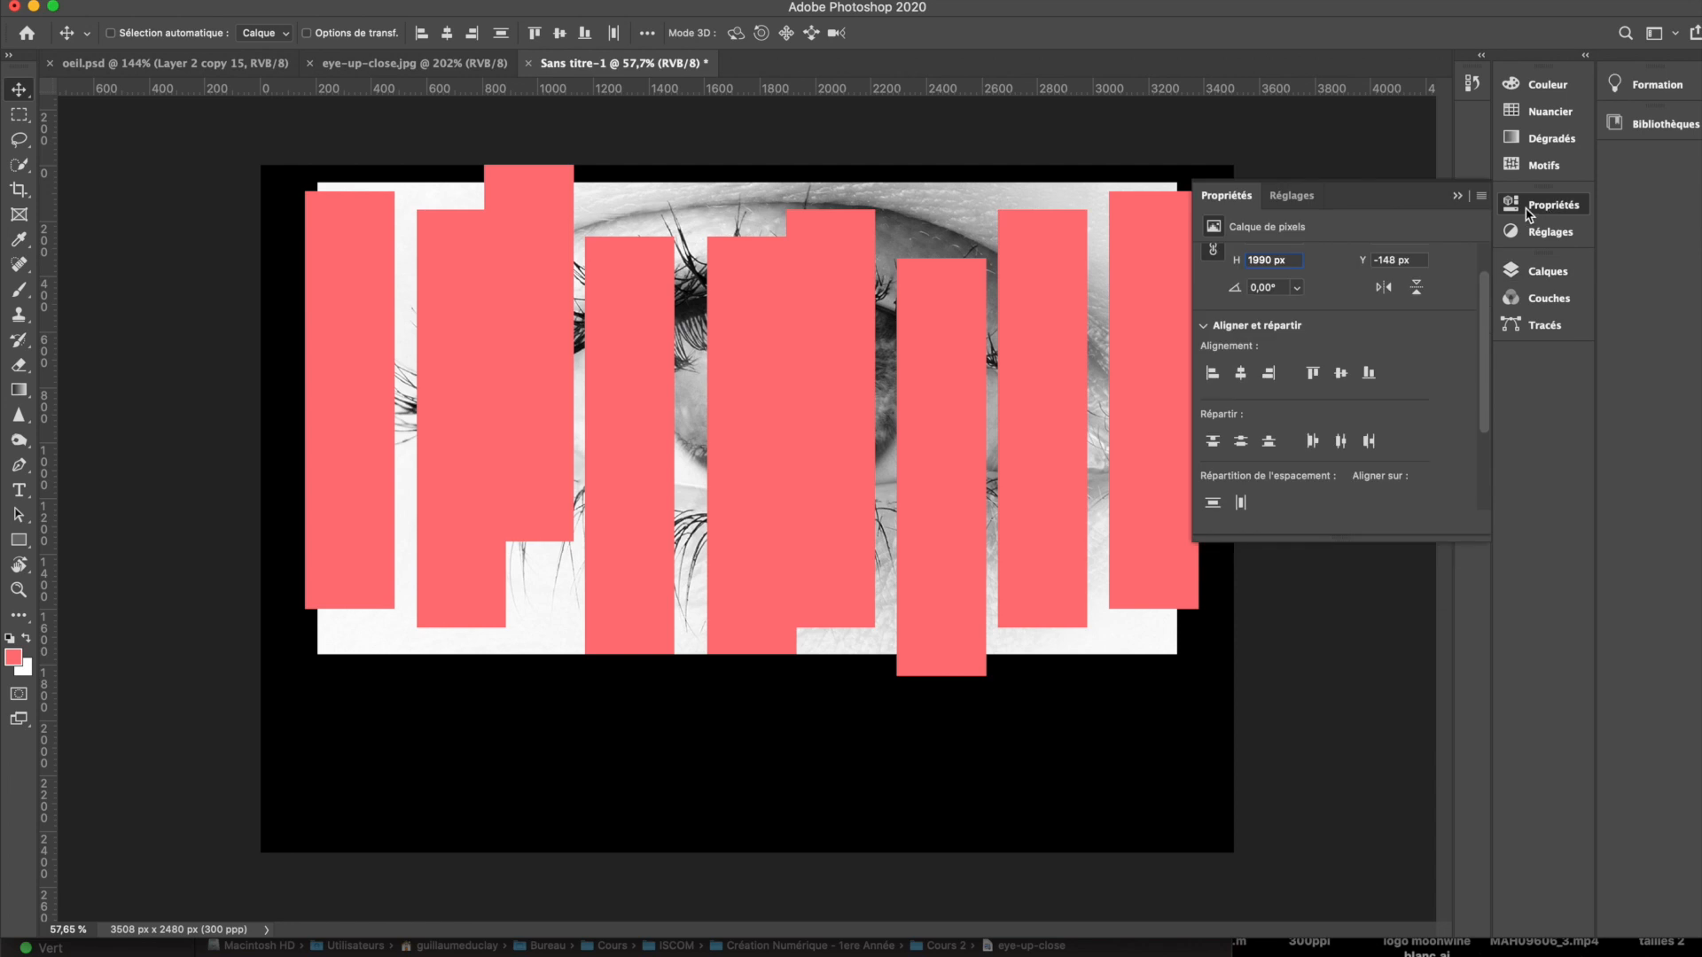
click(1514, 280)
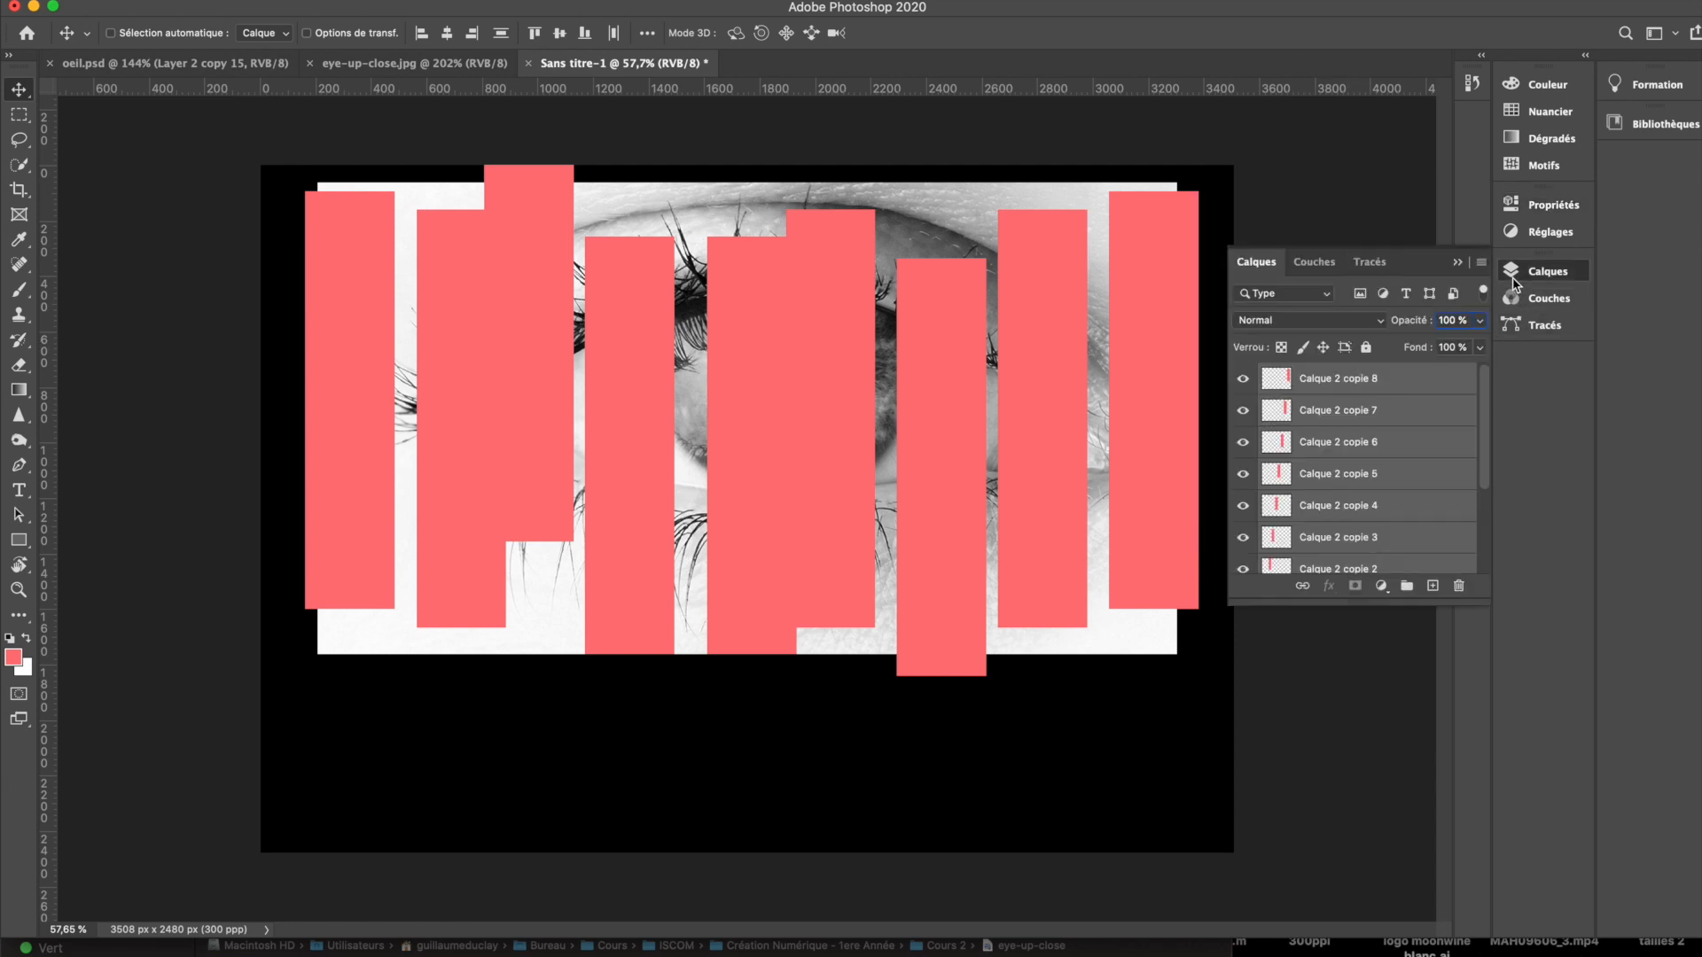
scroll(1398, 437, down, 3)
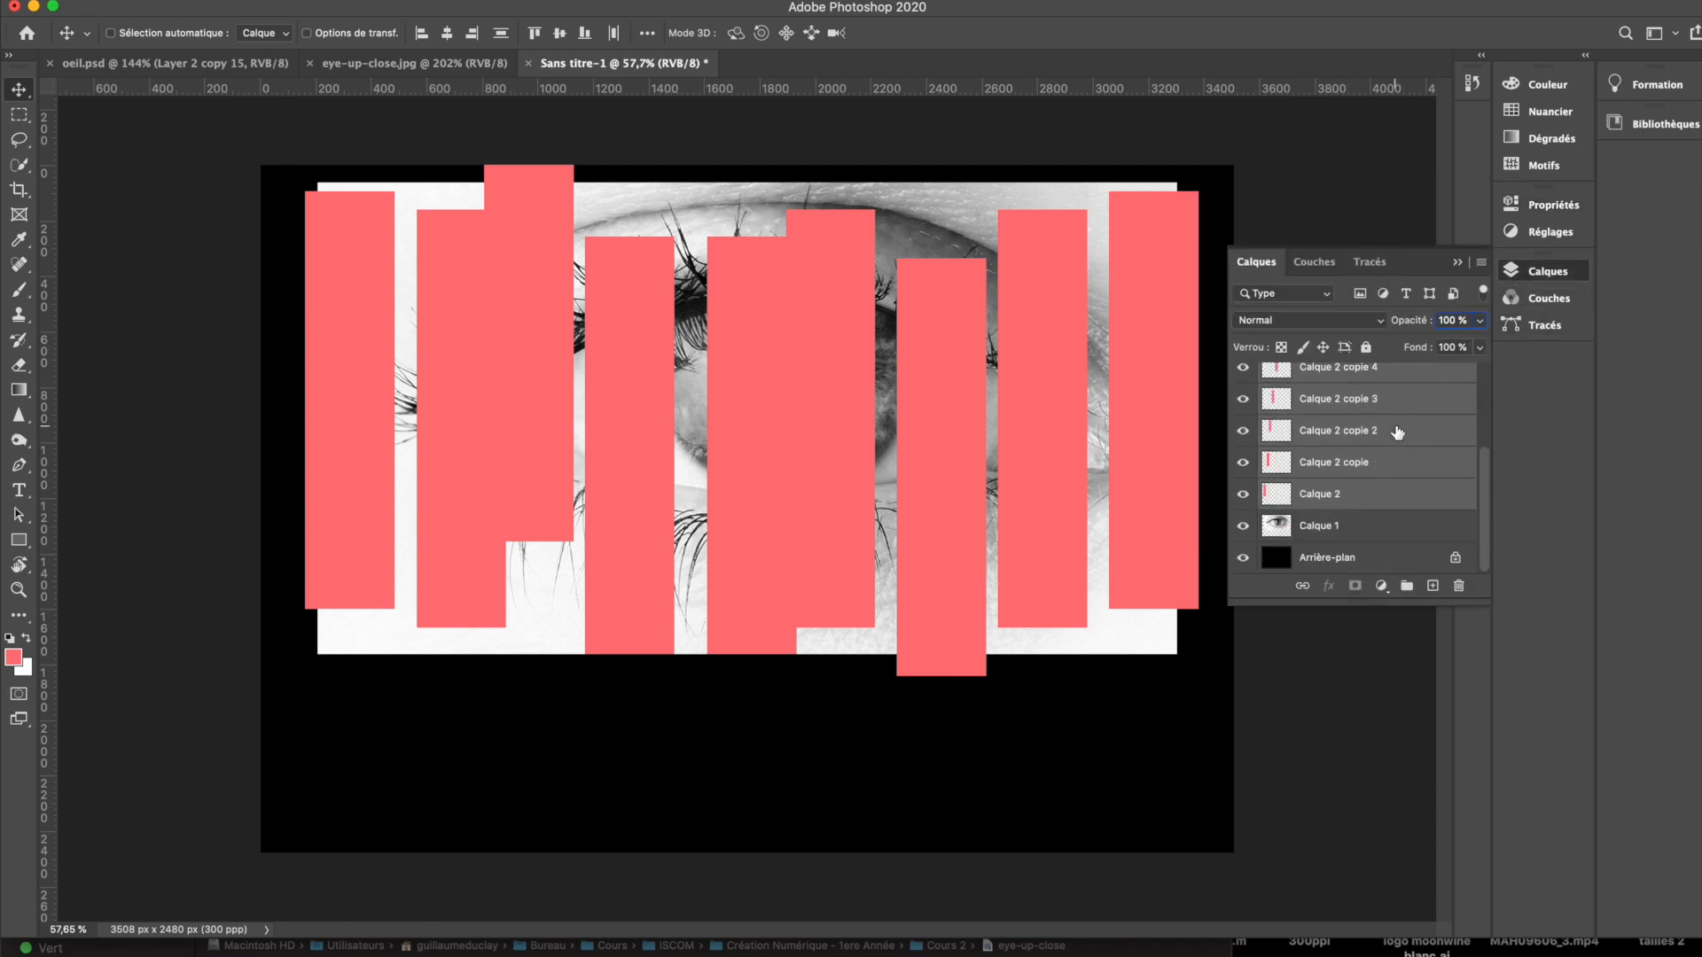
scroll(1398, 434, up, 3)
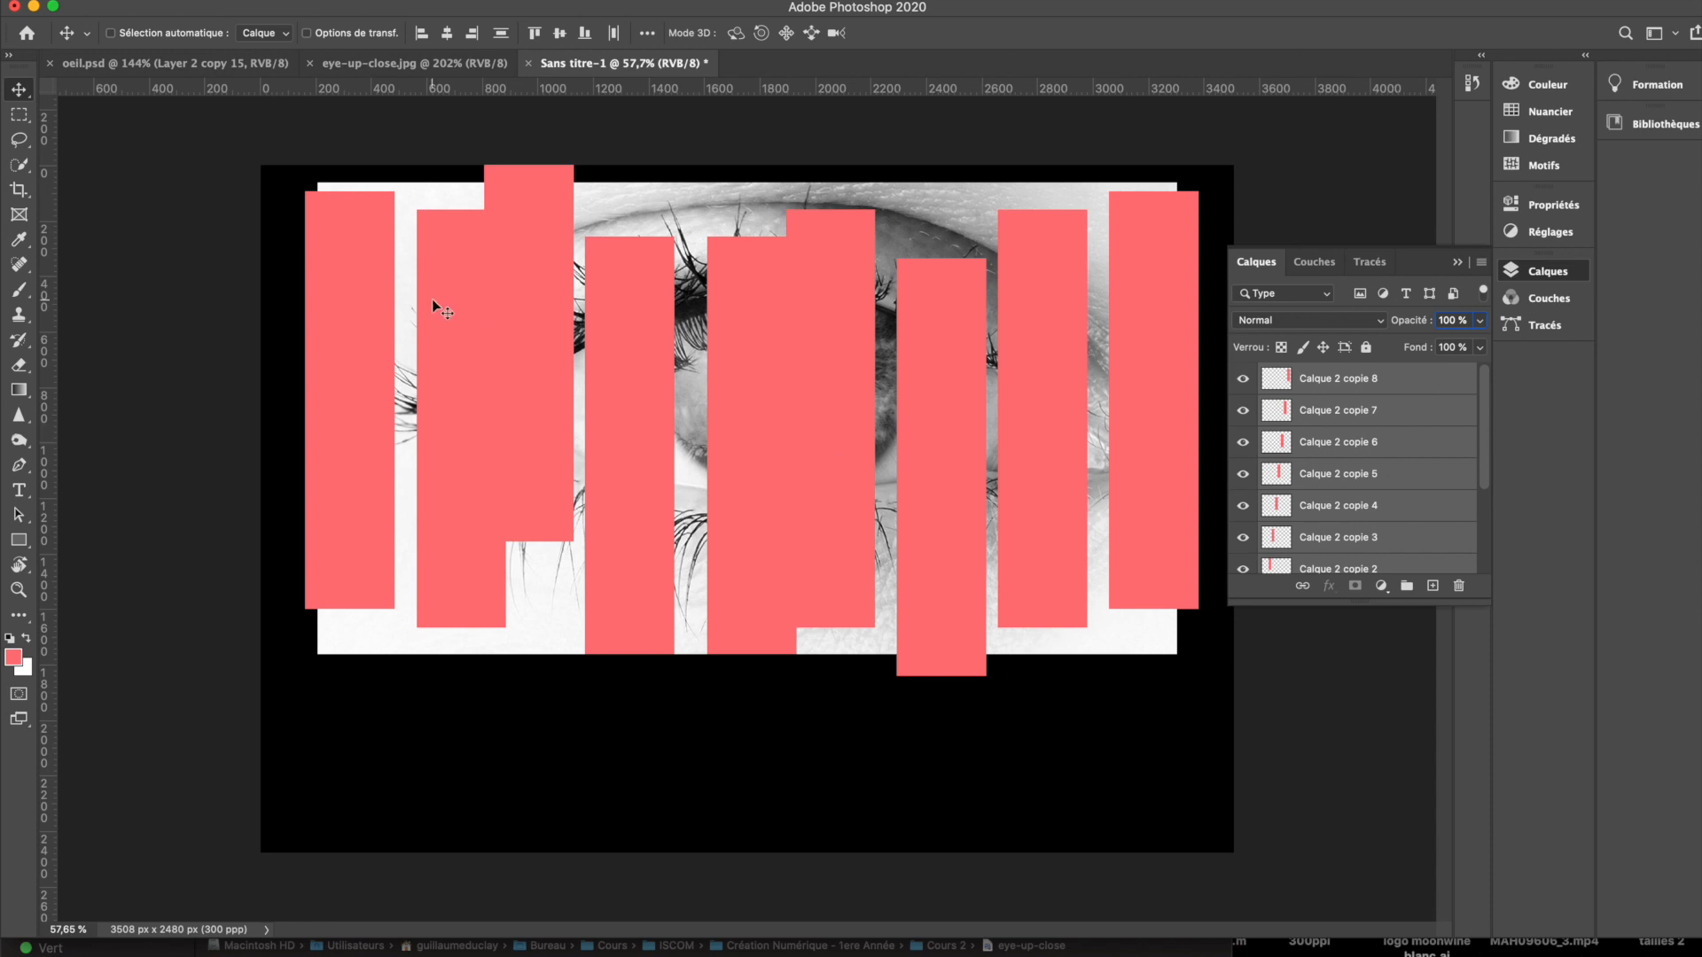
Step: Align the selected strips by their vertical centers and distribute them evenly by their horizontal centers
click(647, 33)
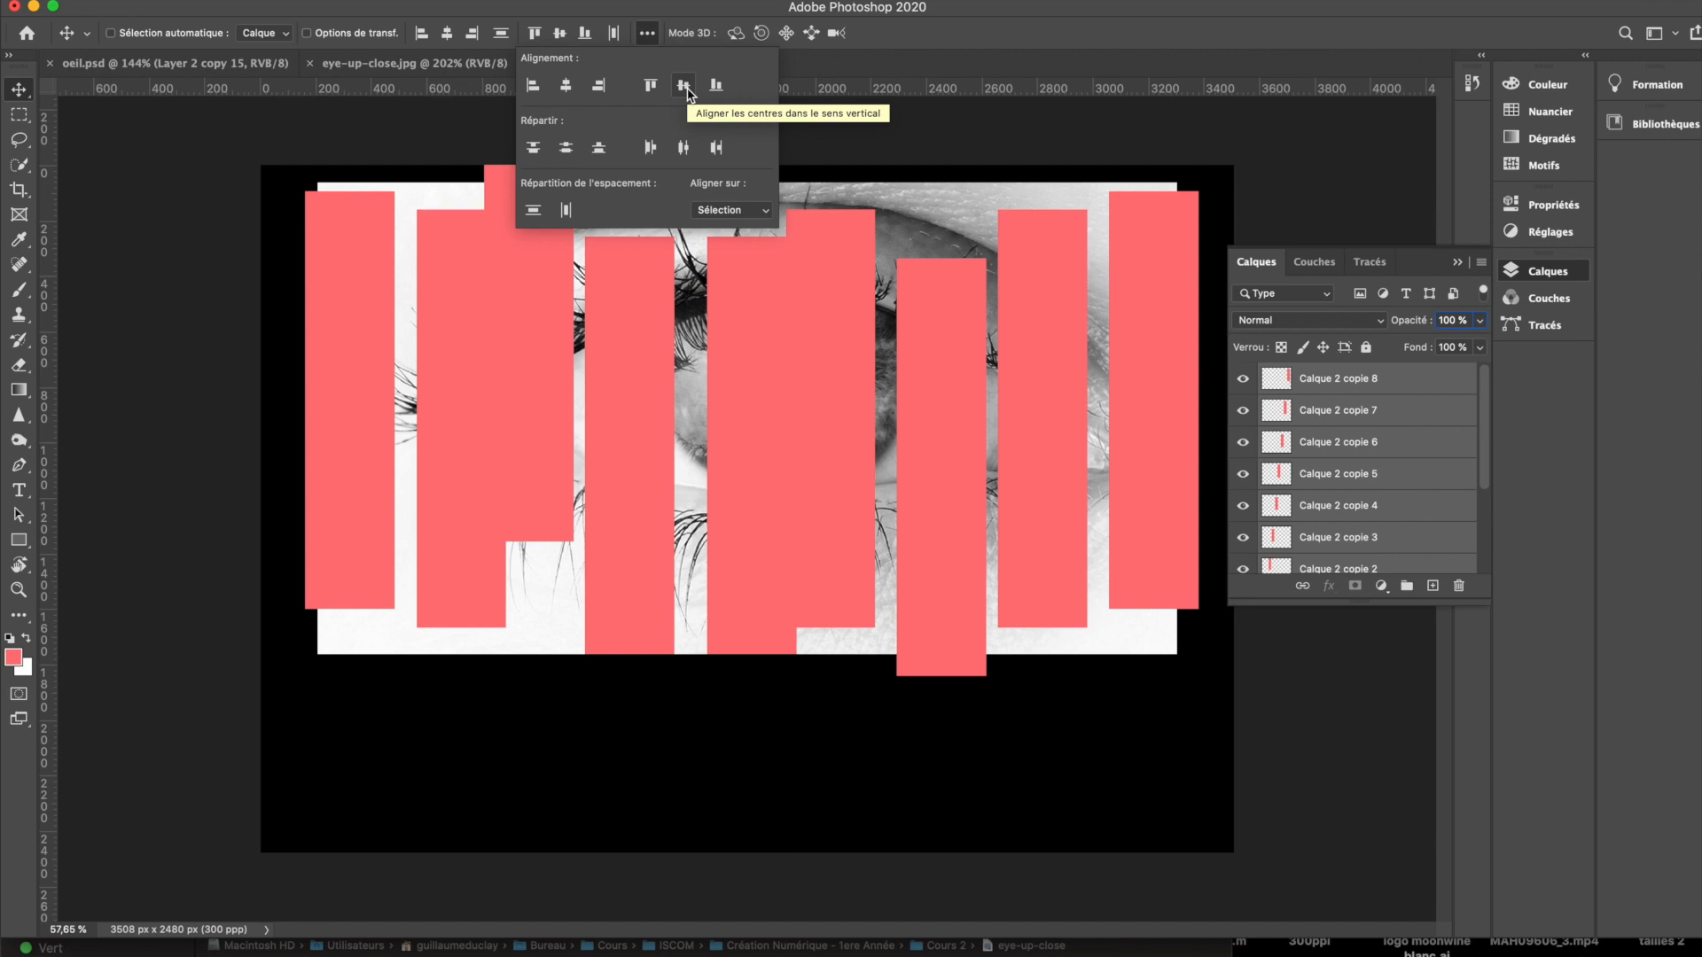
click(687, 87)
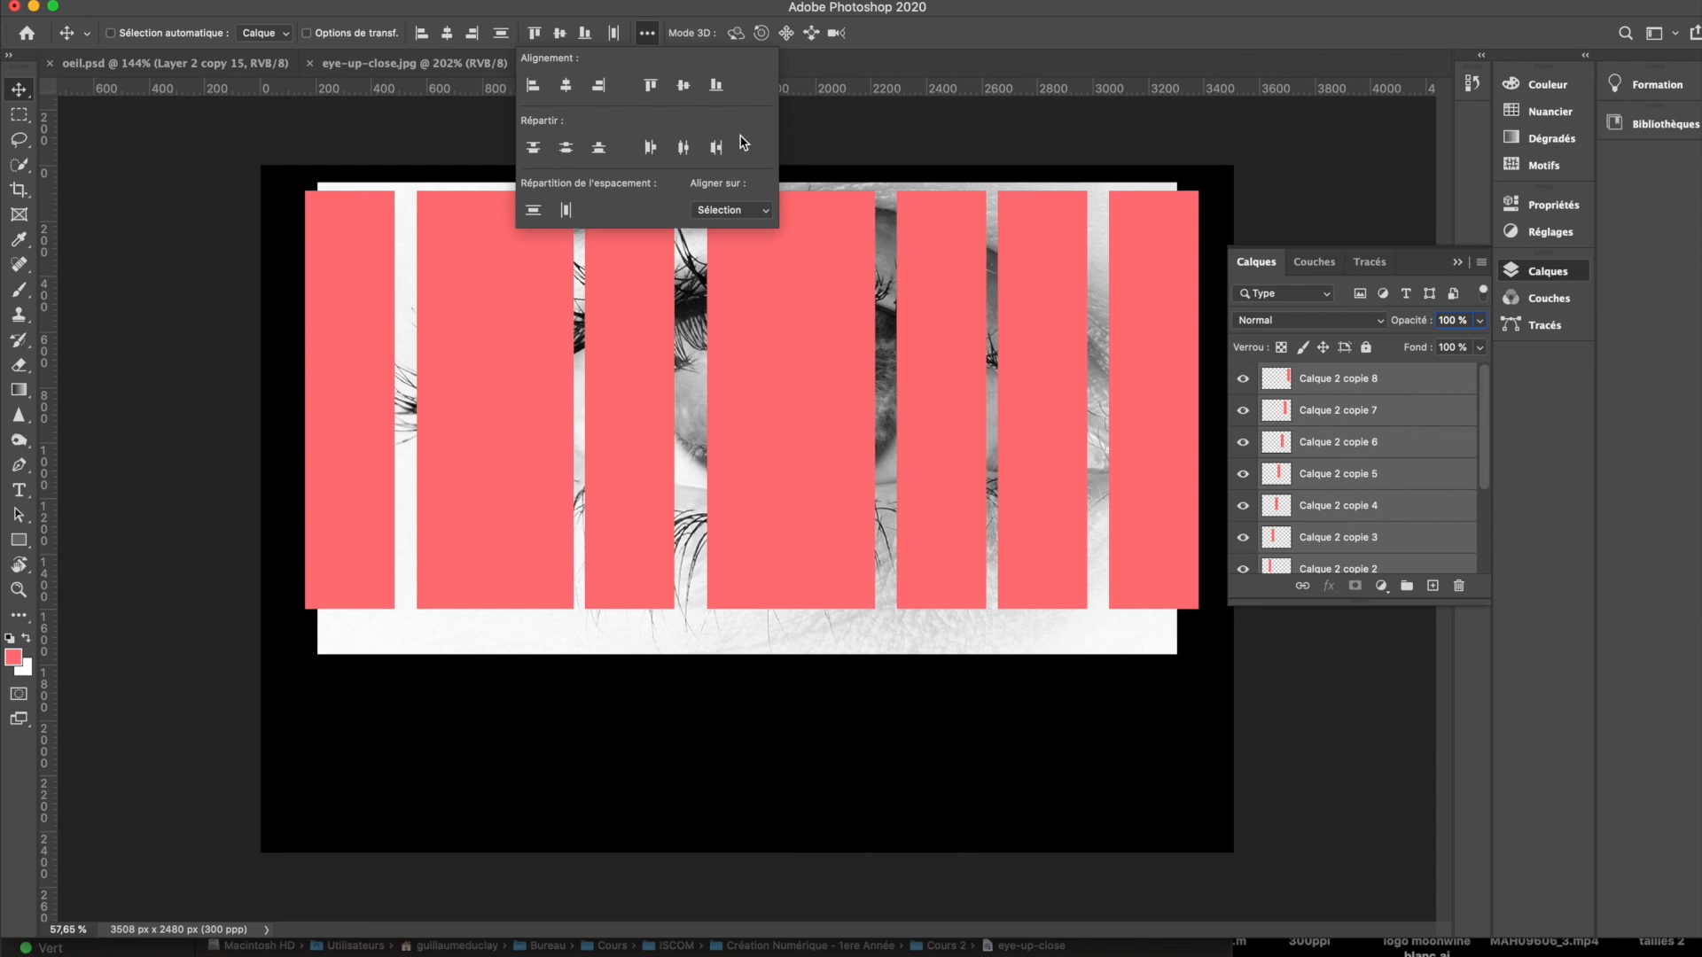
click(684, 148)
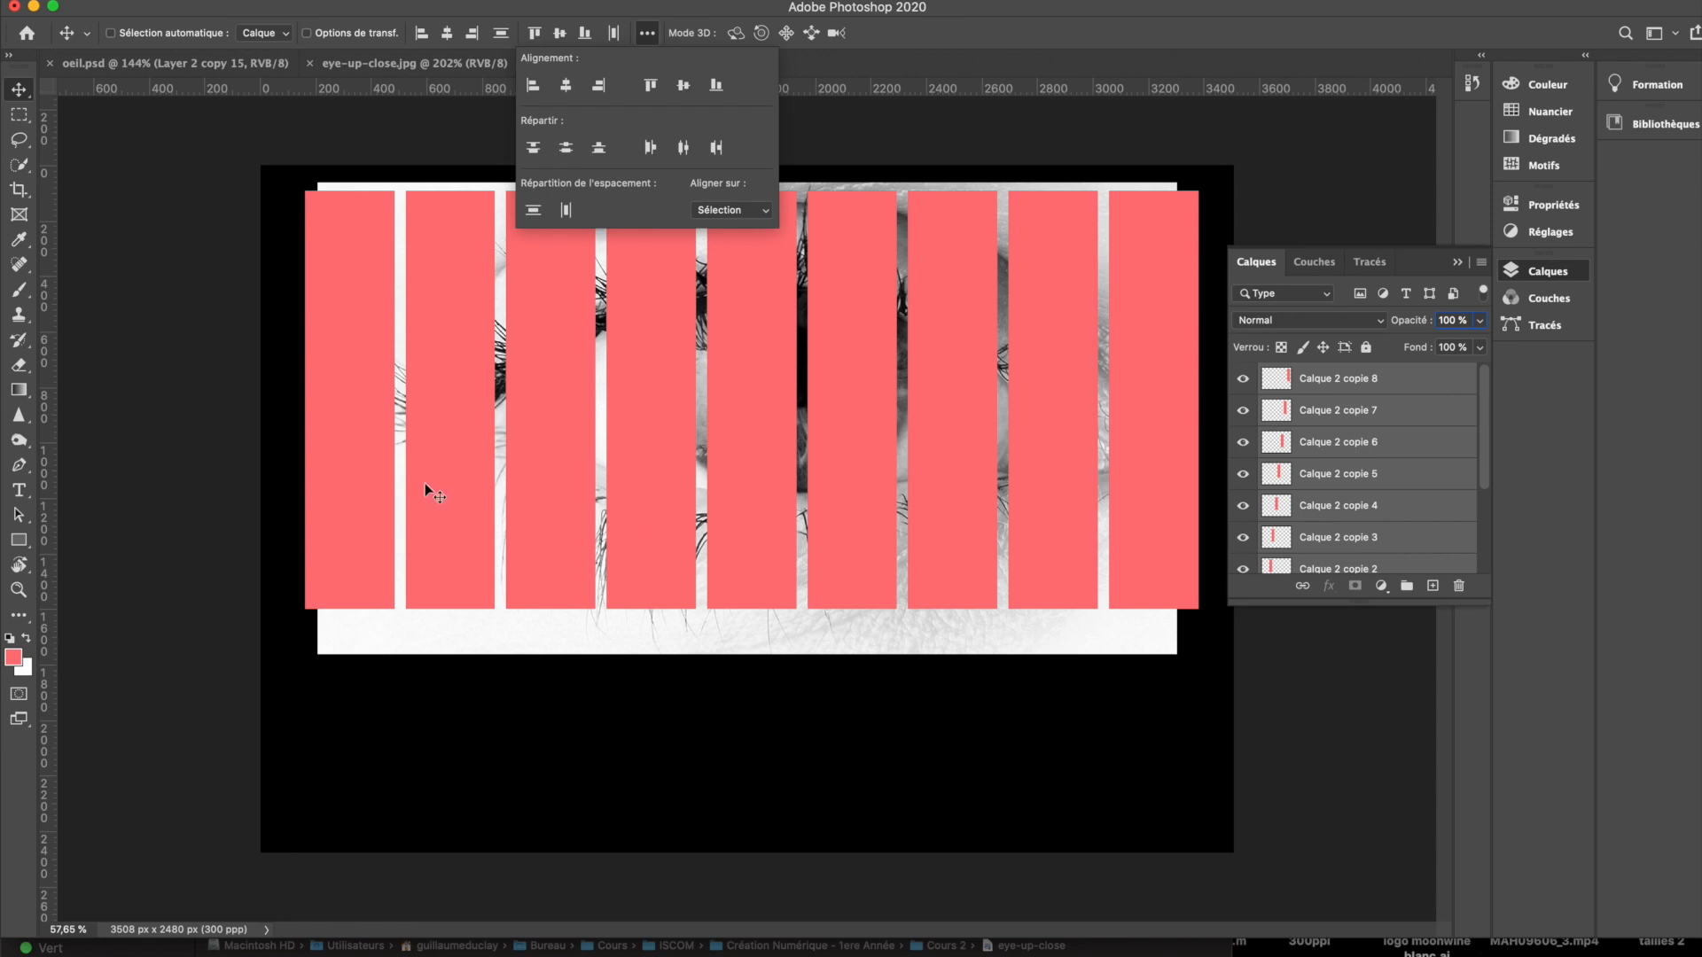
click(684, 149)
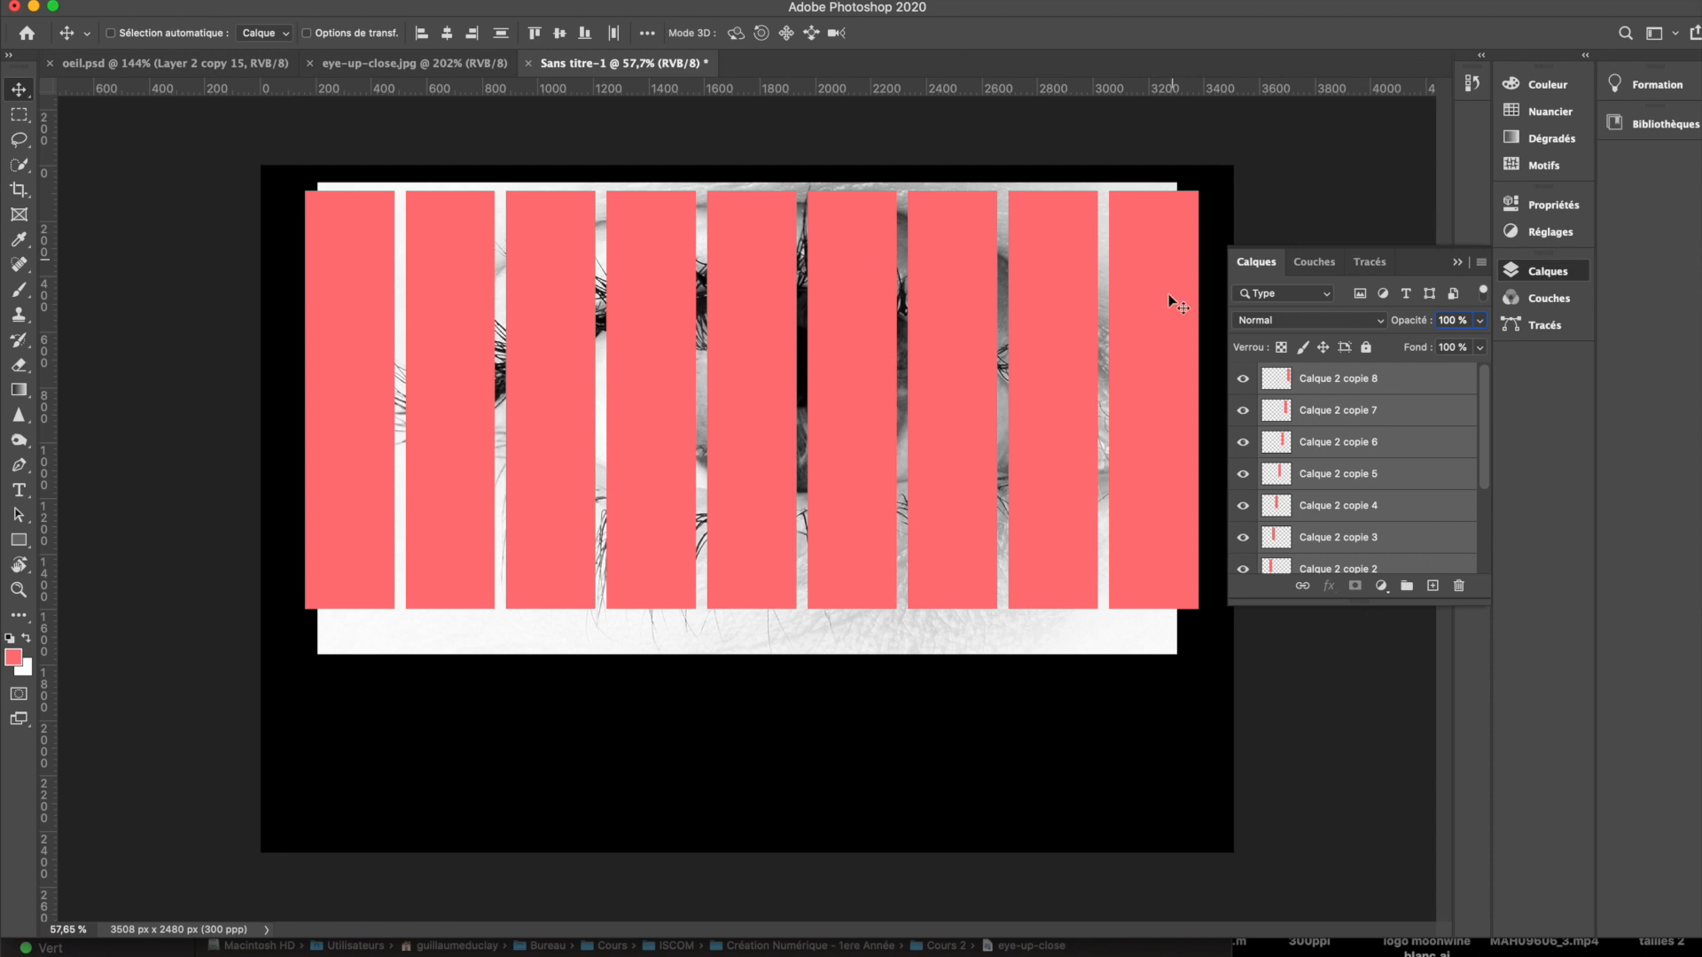
Step: Select the rightmost strip on the Calque 2 copie 8 layer with the Magic Wand at tolerance 44
click(1346, 476)
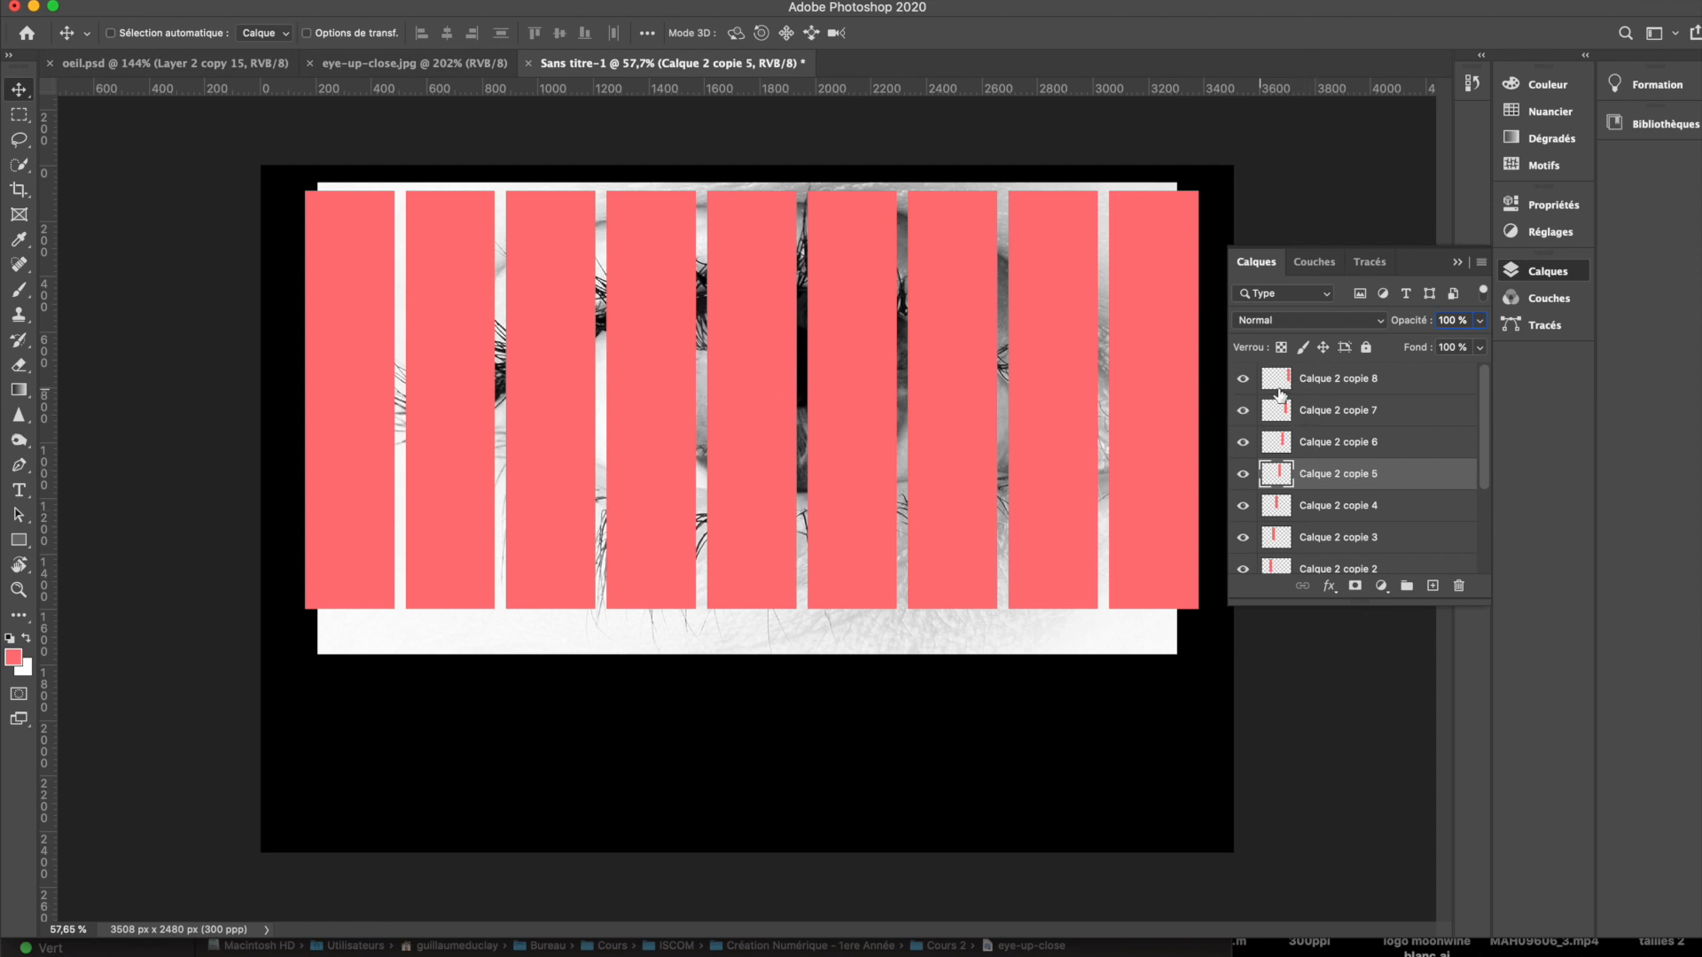
click(1280, 394)
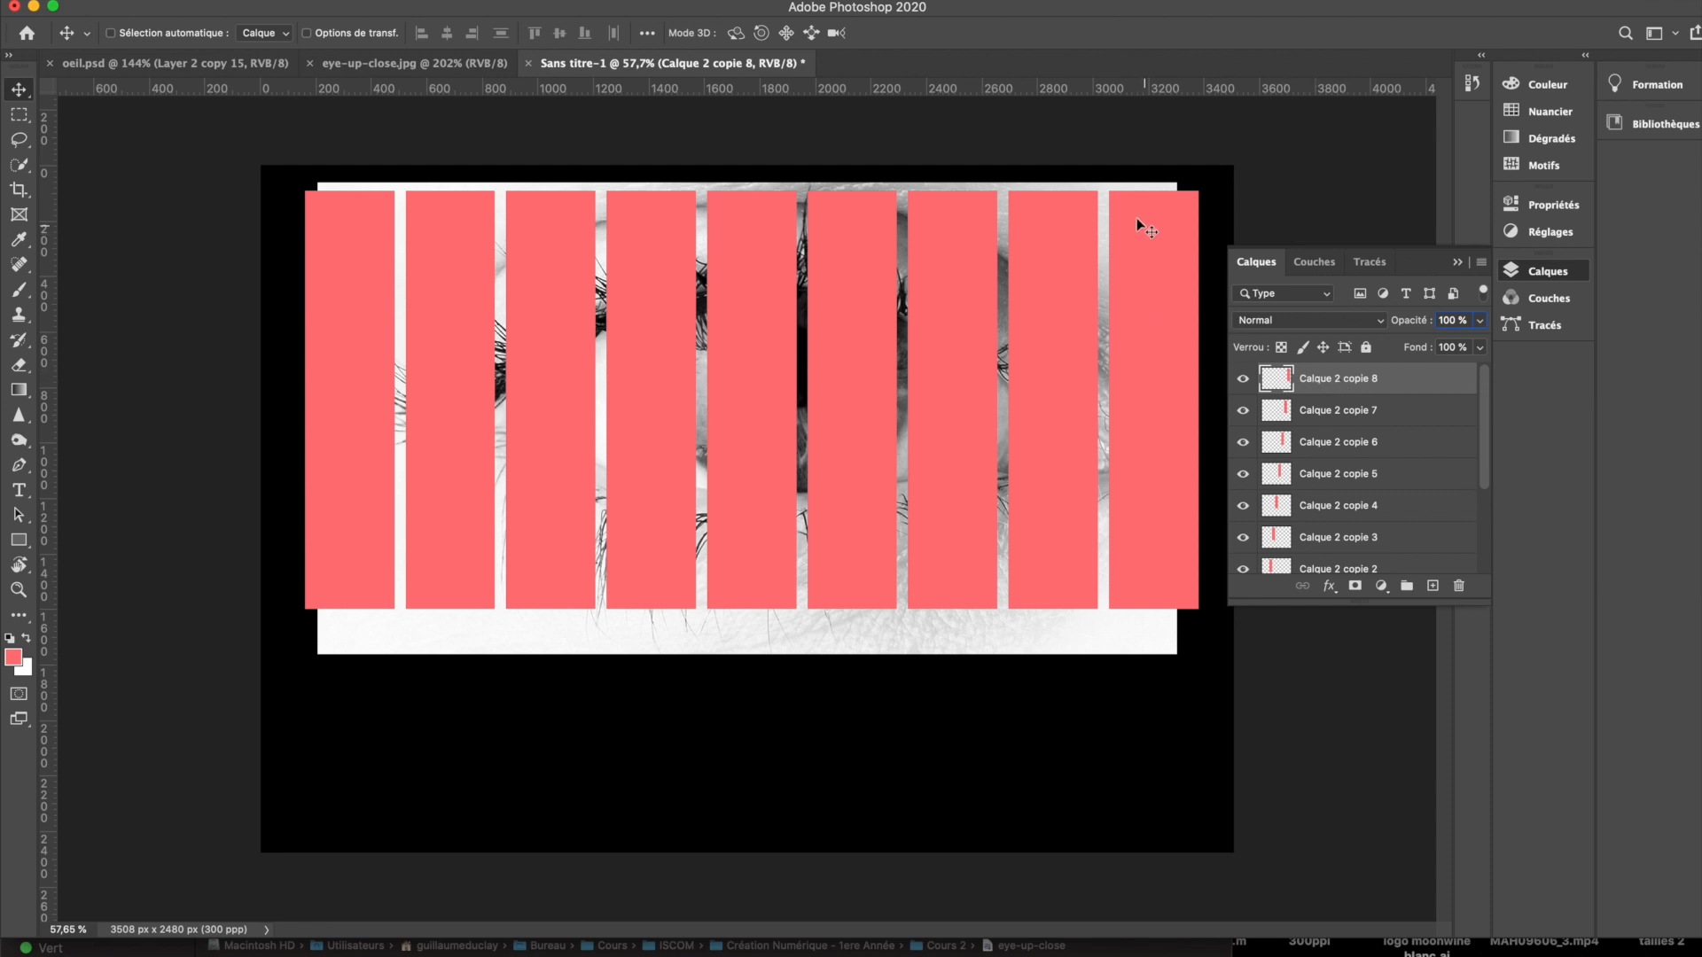
key(y)
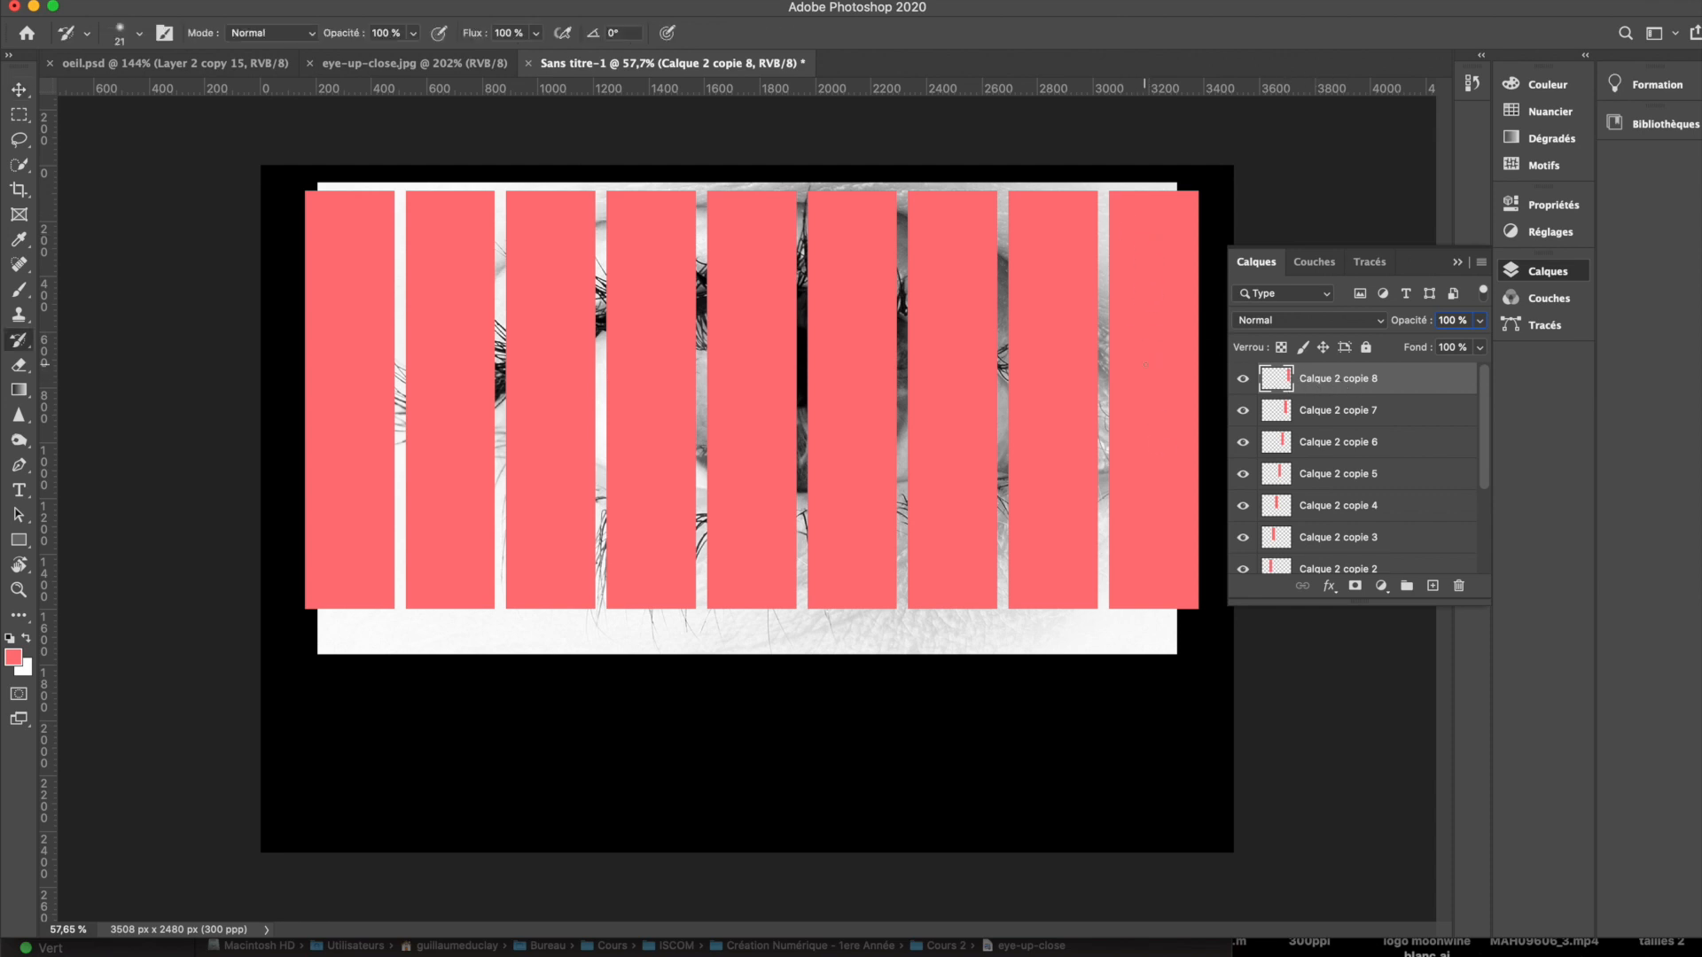
key(w)
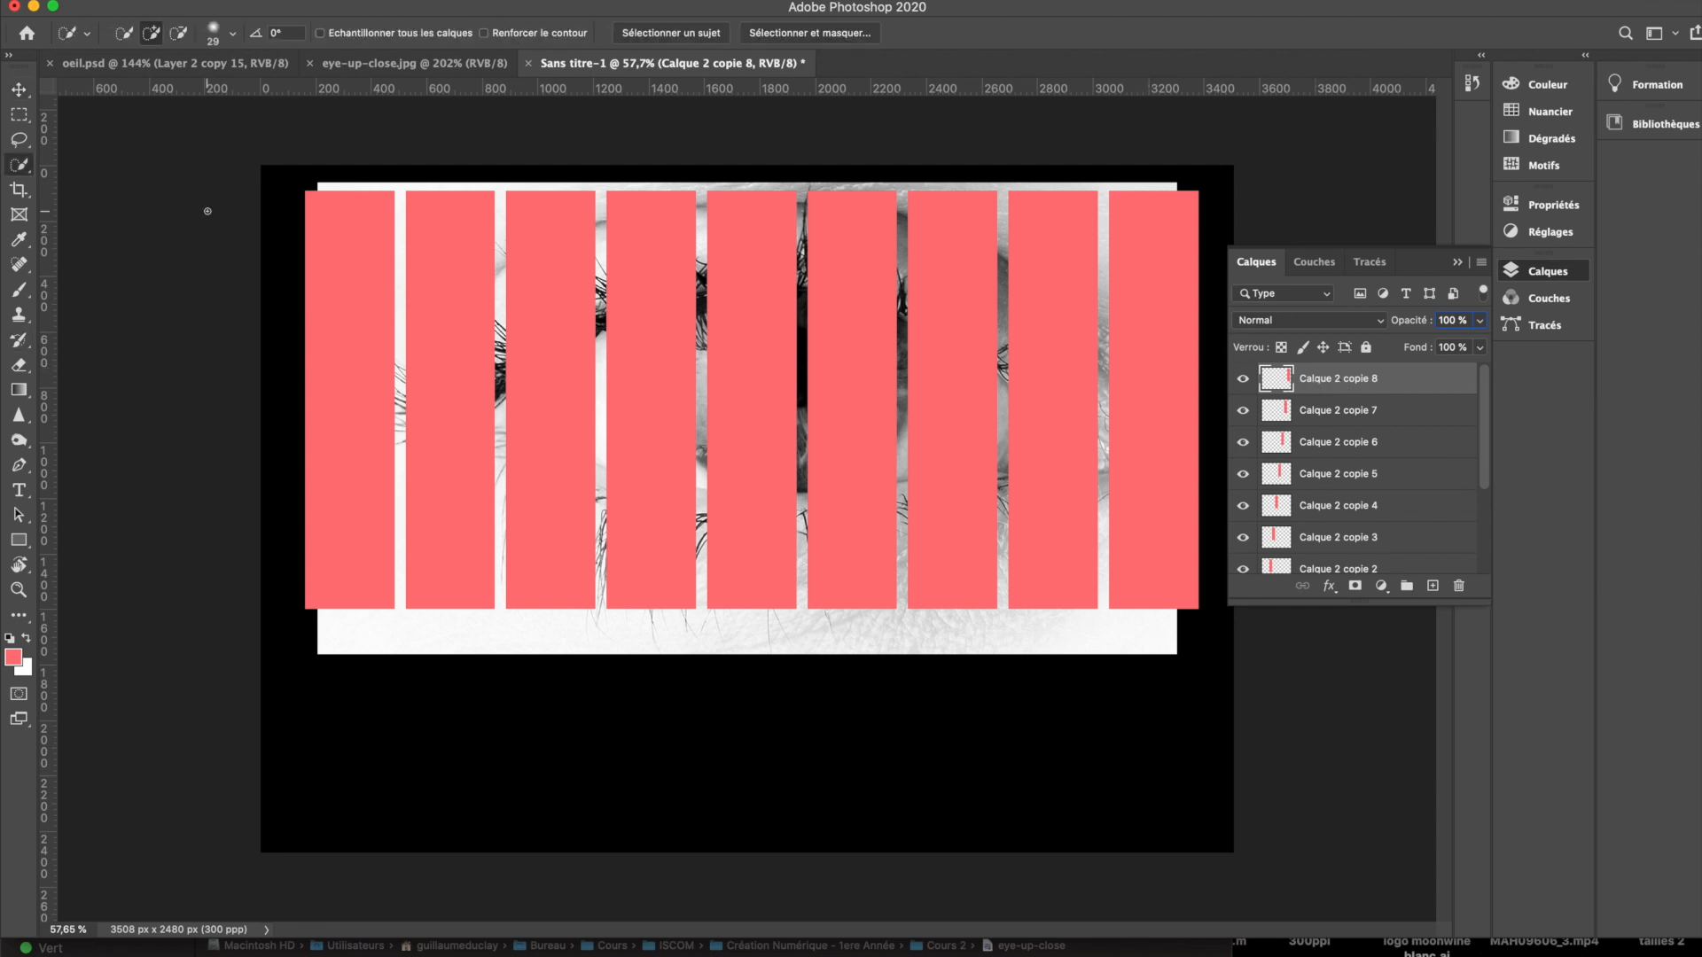
mouse_move(19, 165)
mouse_down()
mouse_move(111, 208)
mouse_move(89, 186)
mouse_move(140, 202)
mouse_up()
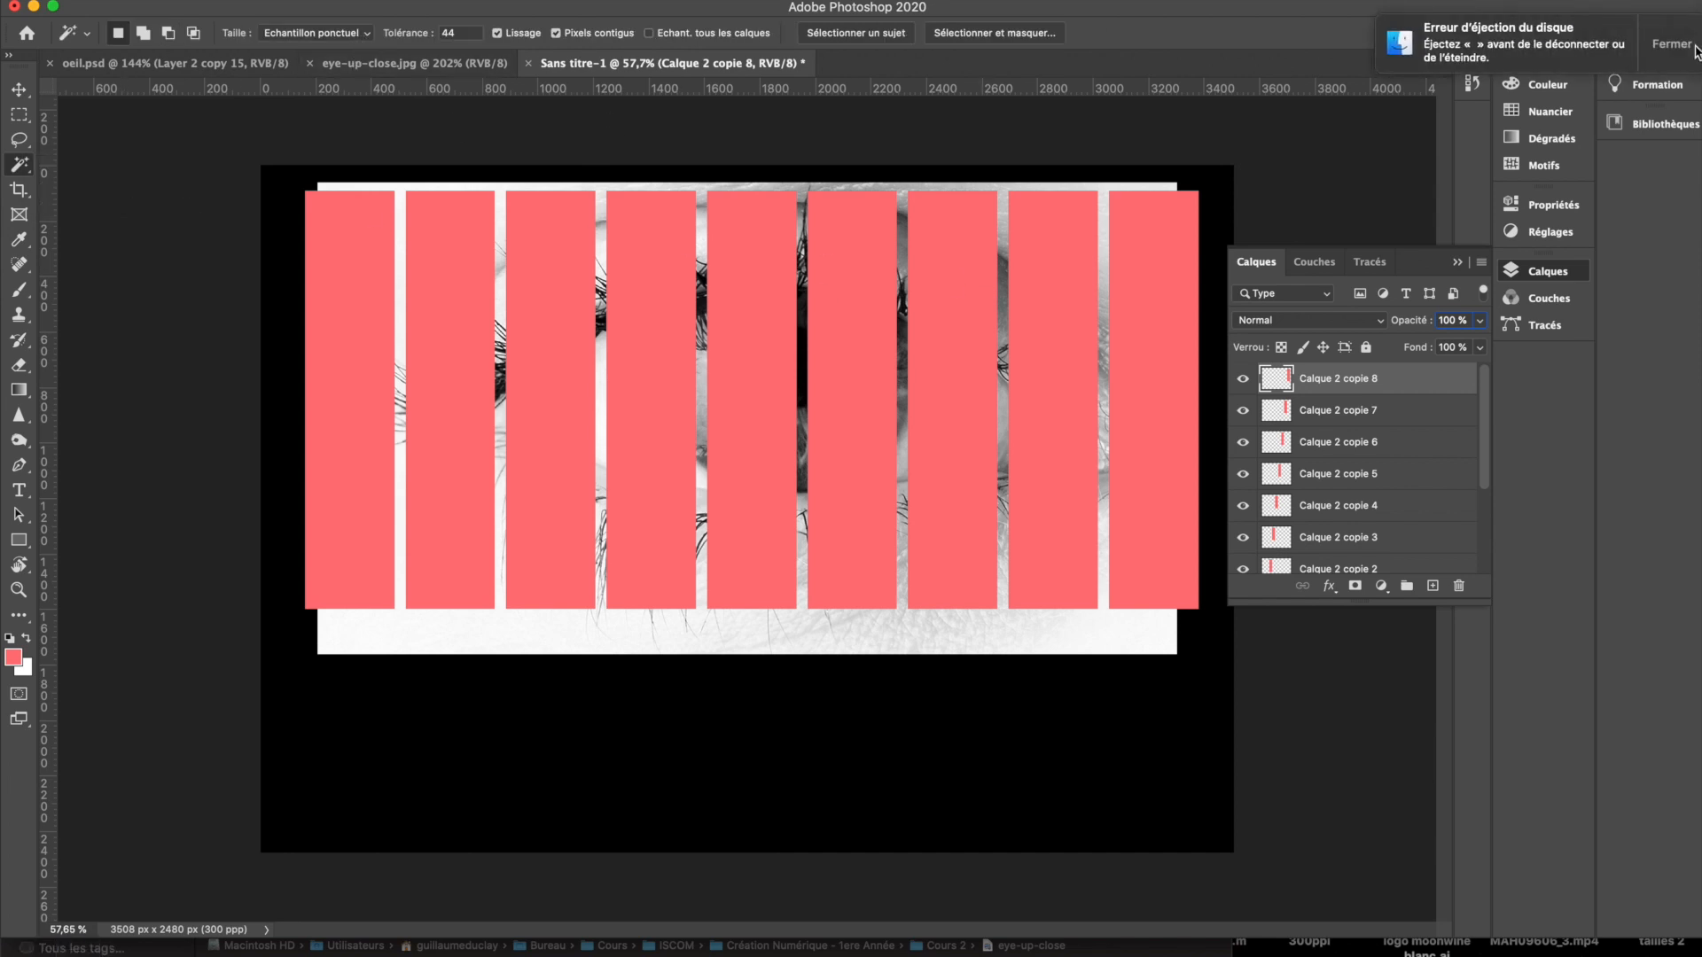
click(1691, 48)
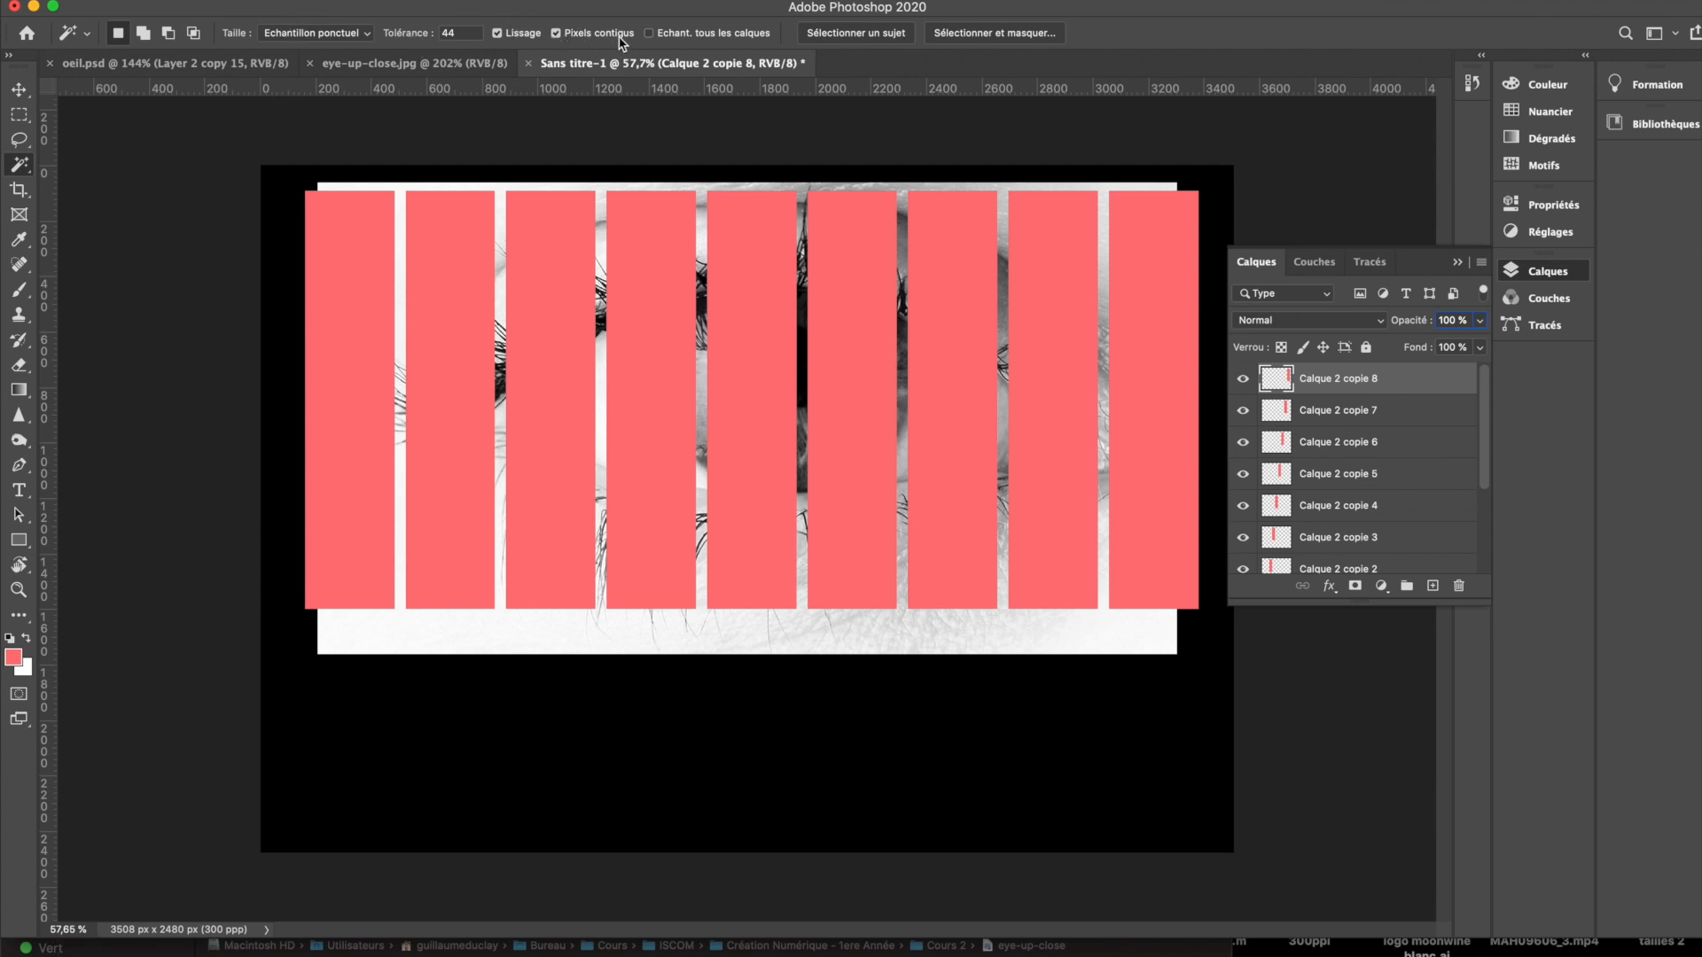
click(1167, 337)
click(78, 956)
click(540, 171)
scroll(703, 640, up, 3)
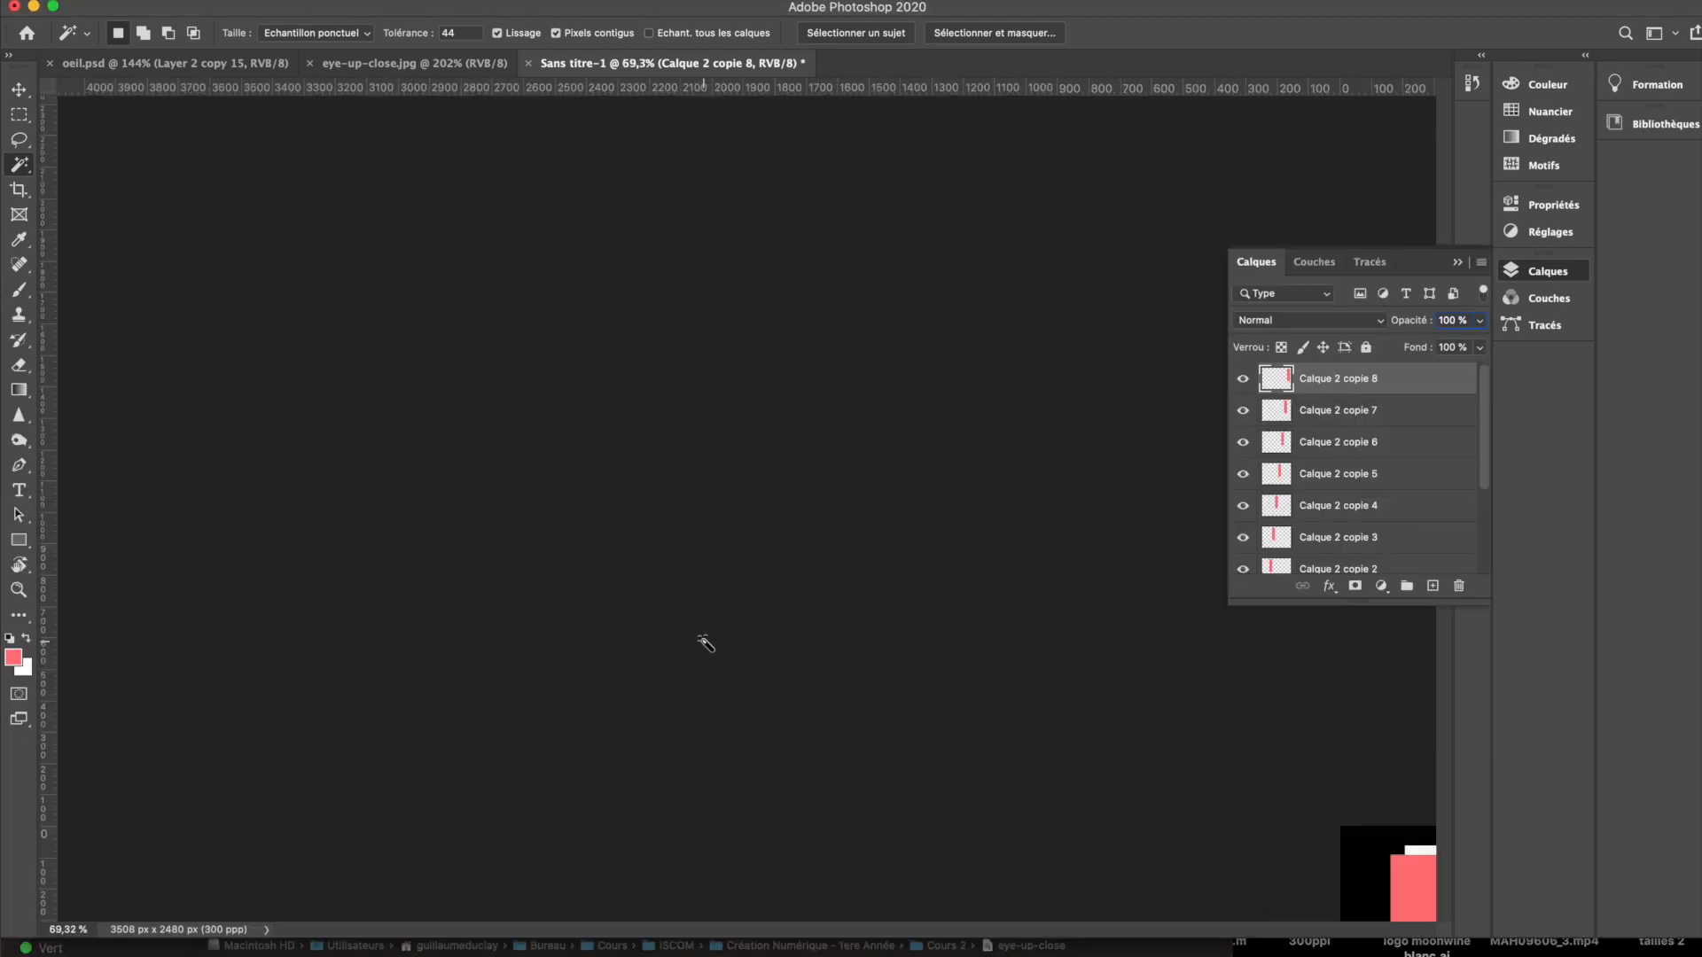
scroll(1045, 484, down, 2)
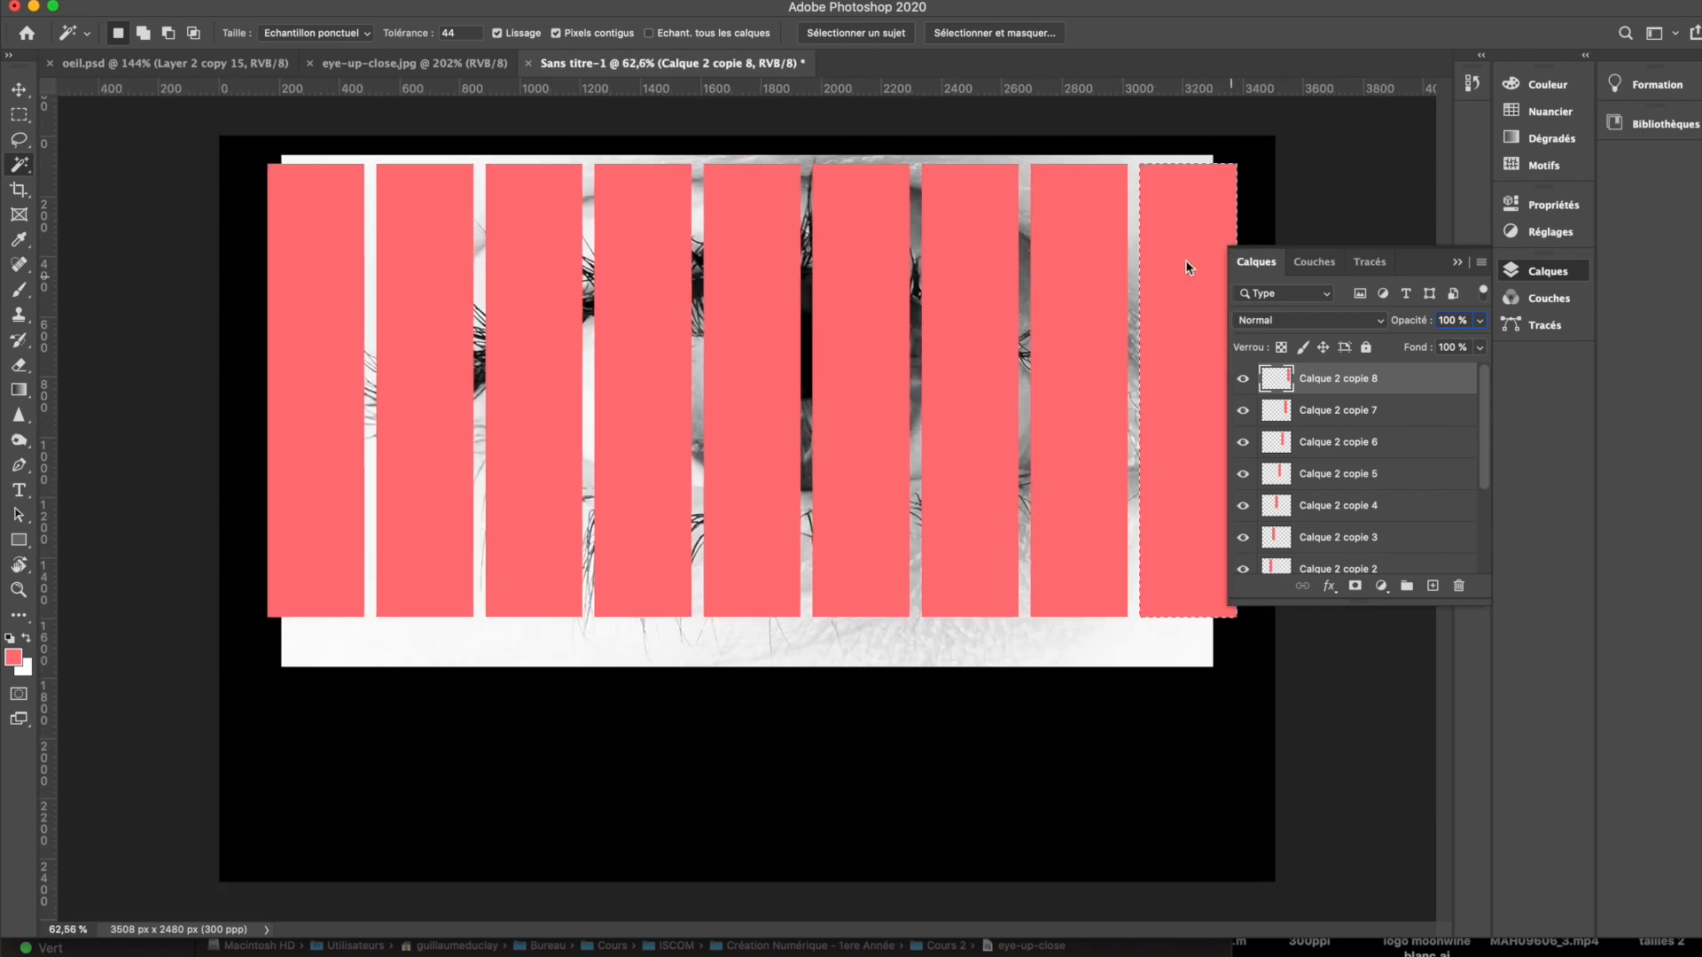
Step: Set the foreground color to a light orange
click(13, 657)
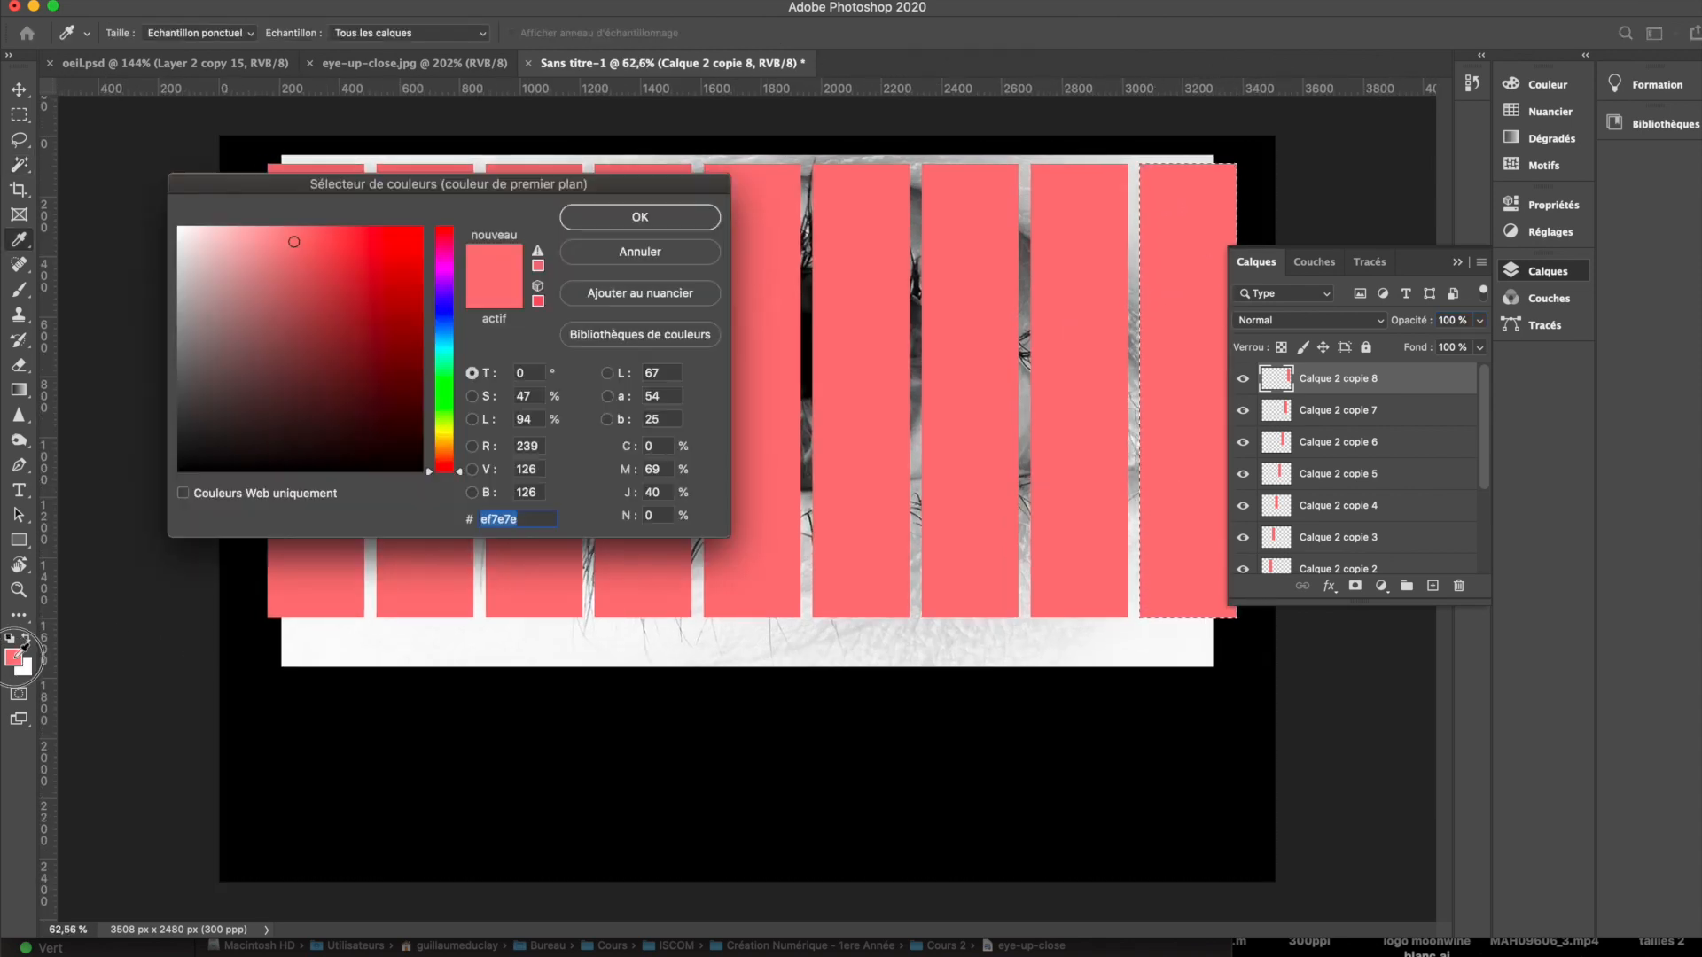
click(443, 444)
click(647, 219)
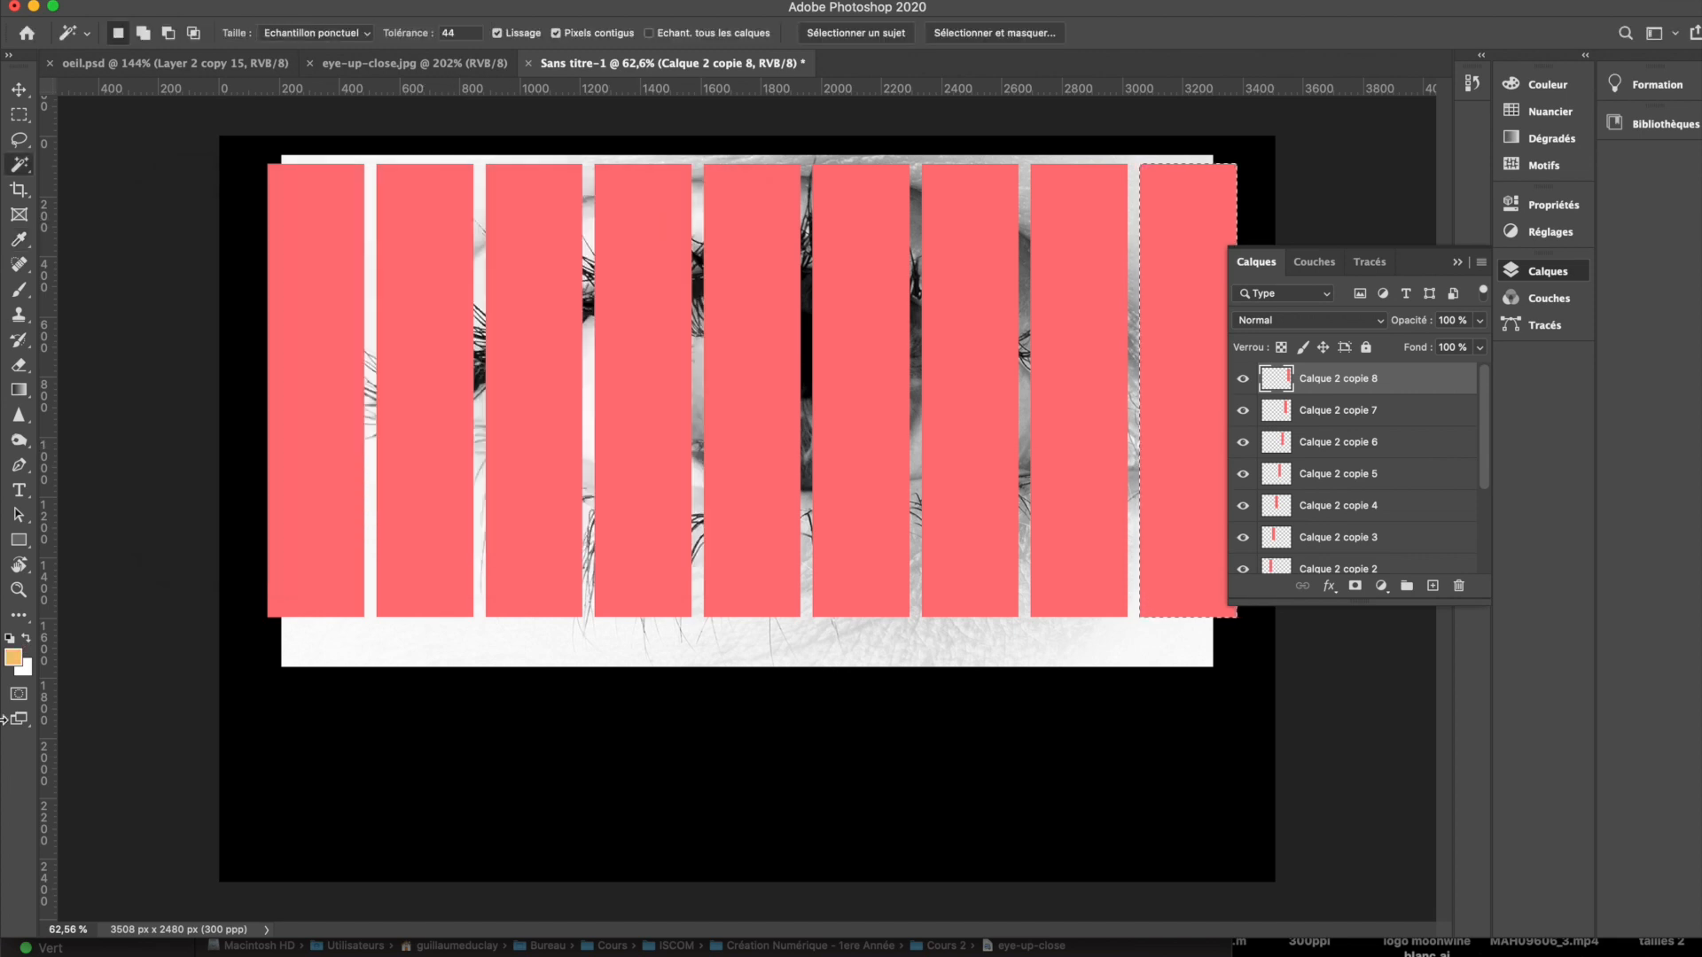
Step: Set the foreground color to pink ef7ec3 and fill the selected Calque 2 copie 8 strip with it
click(14, 656)
click(443, 235)
drag(444, 235, 443, 256)
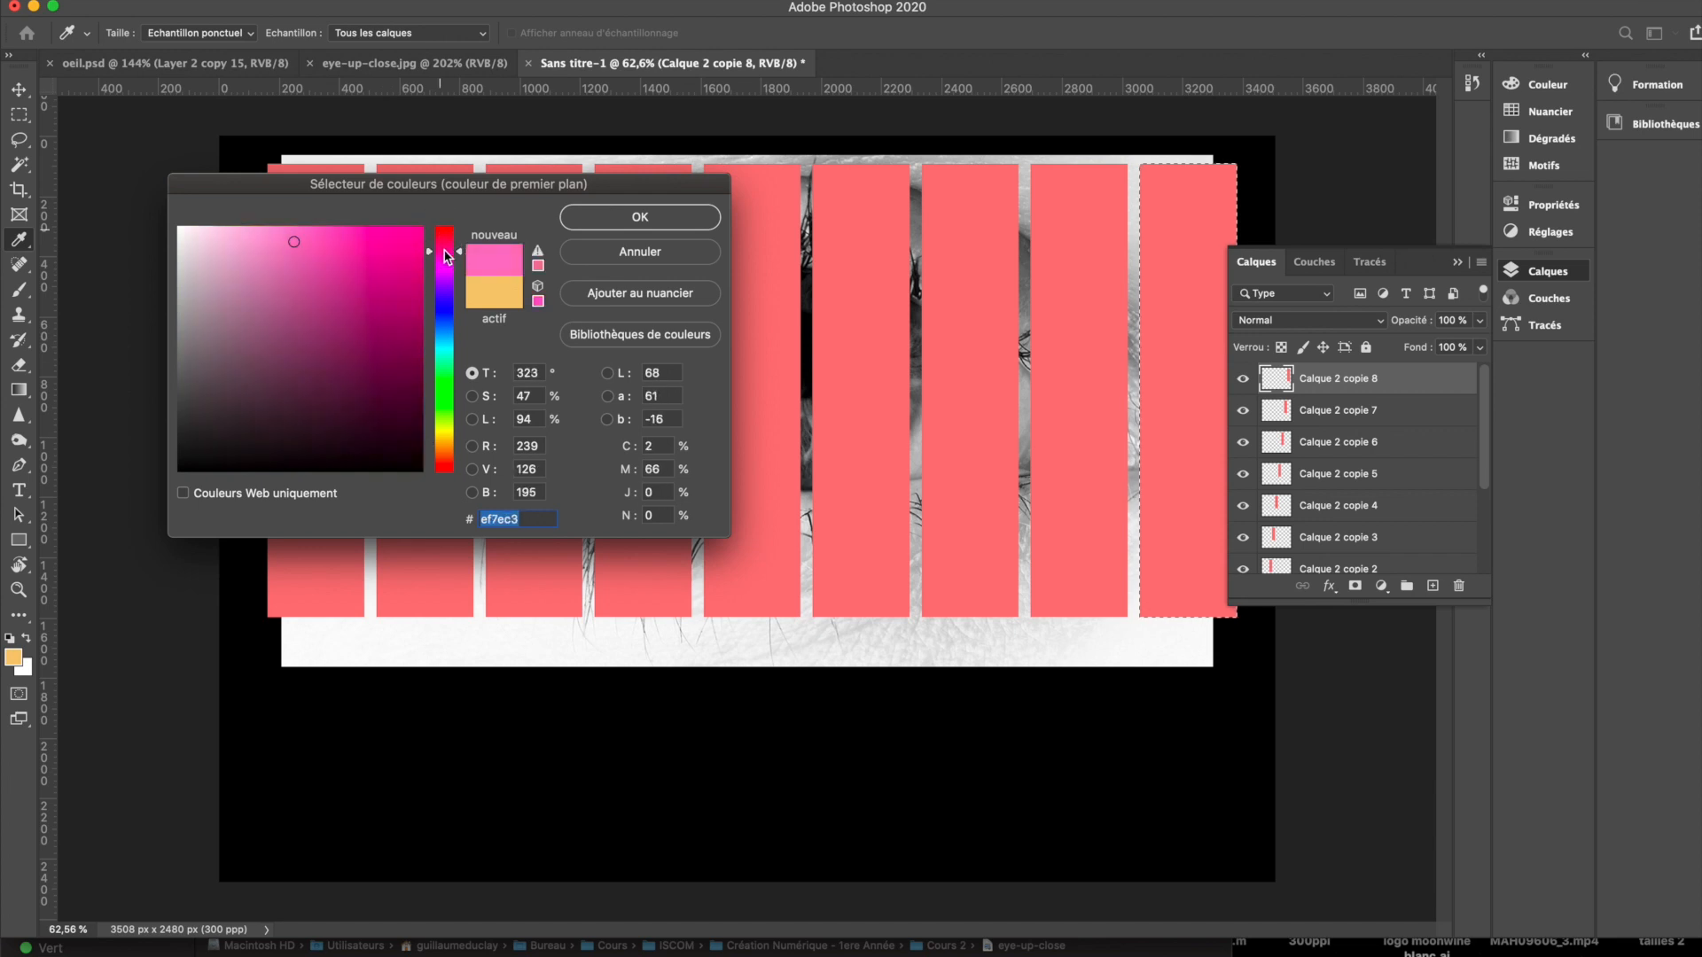
click(640, 218)
key(shift+BackSpace)
key(Return)
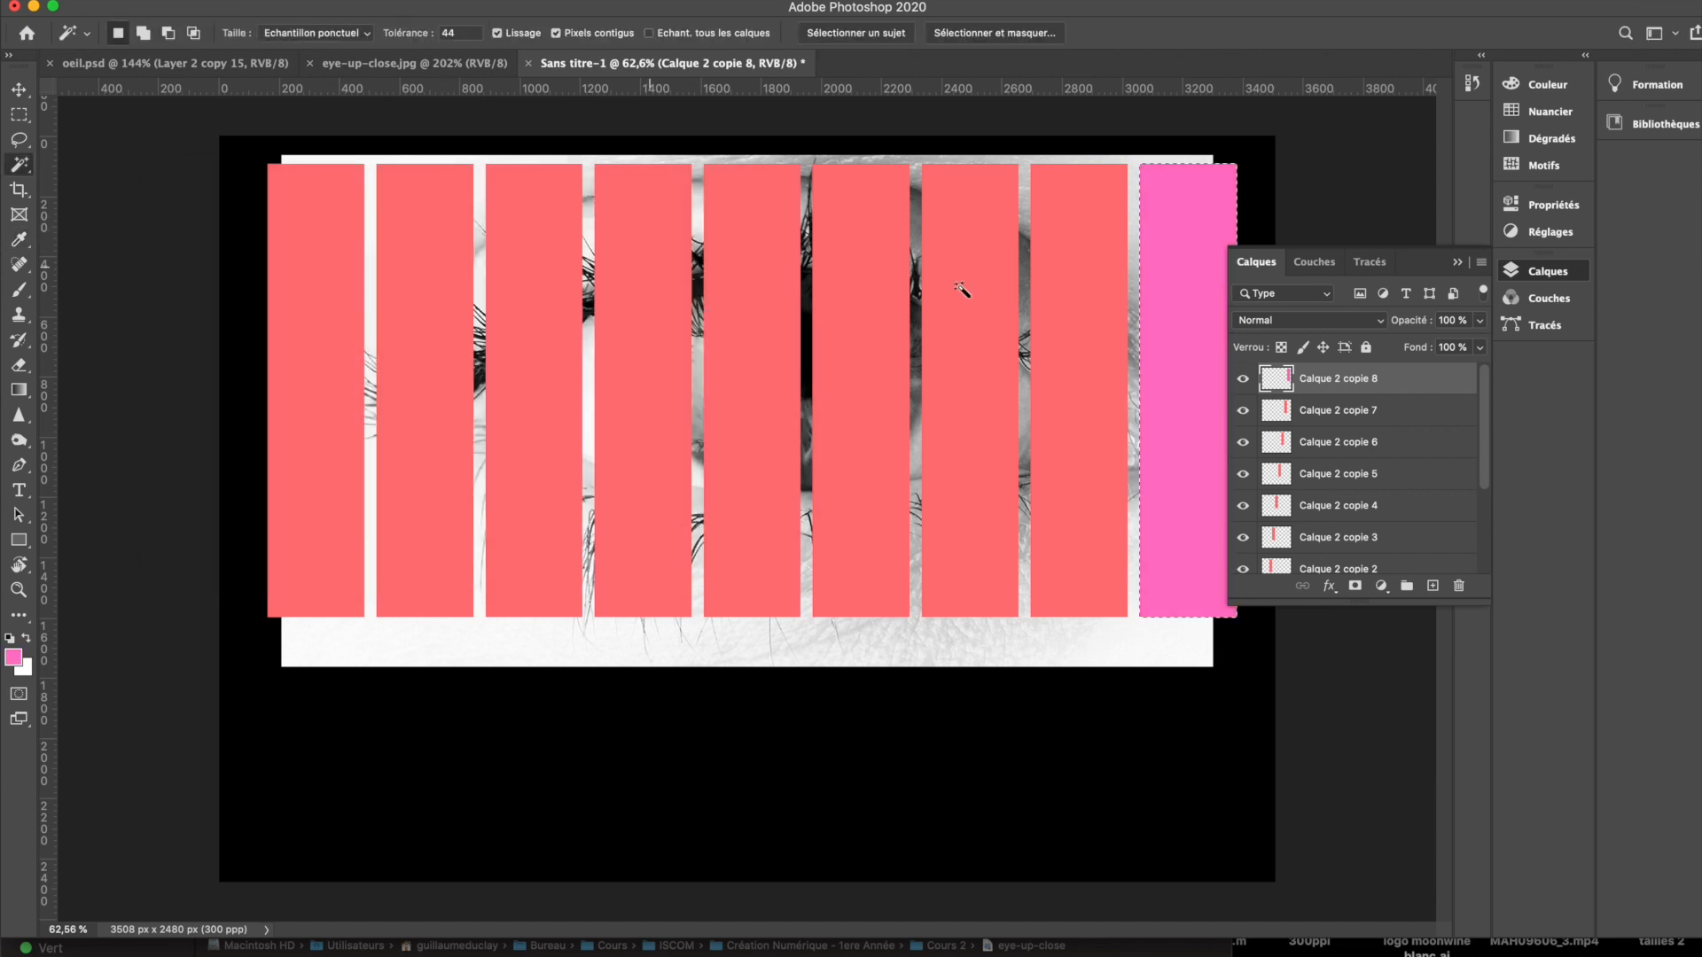
Step: Select the strip on the Calque 2 copie 7 layer and fill it with magenta e87eef
click(1335, 417)
click(1096, 426)
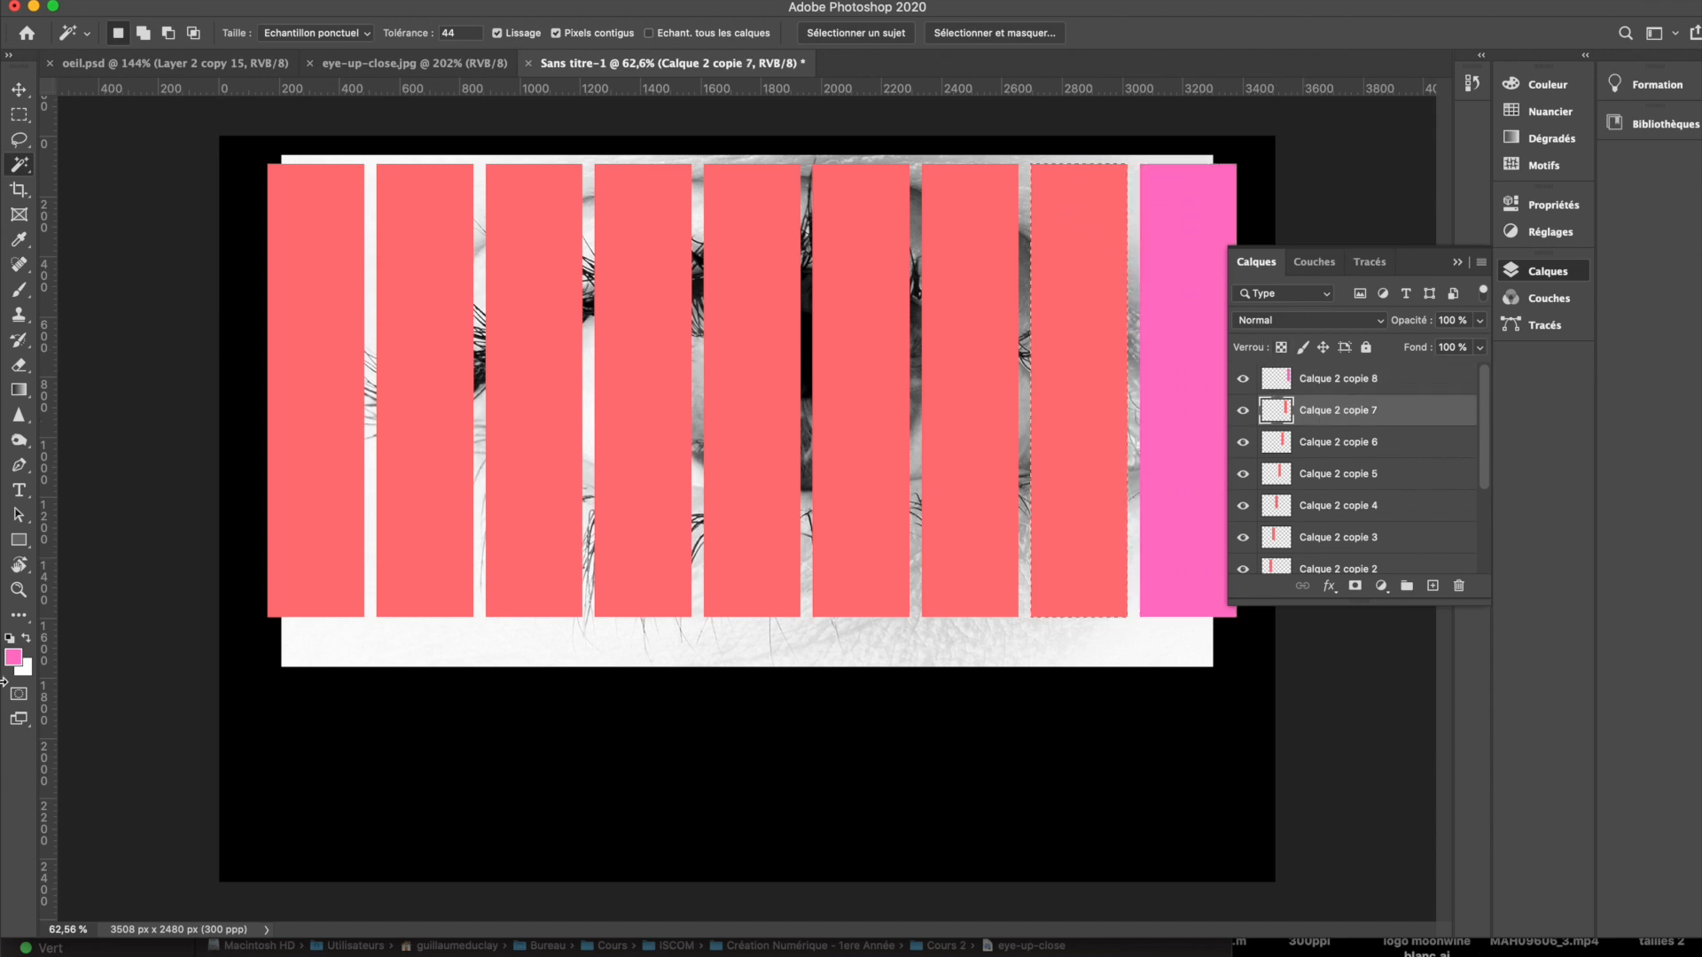
click(12, 657)
click(447, 271)
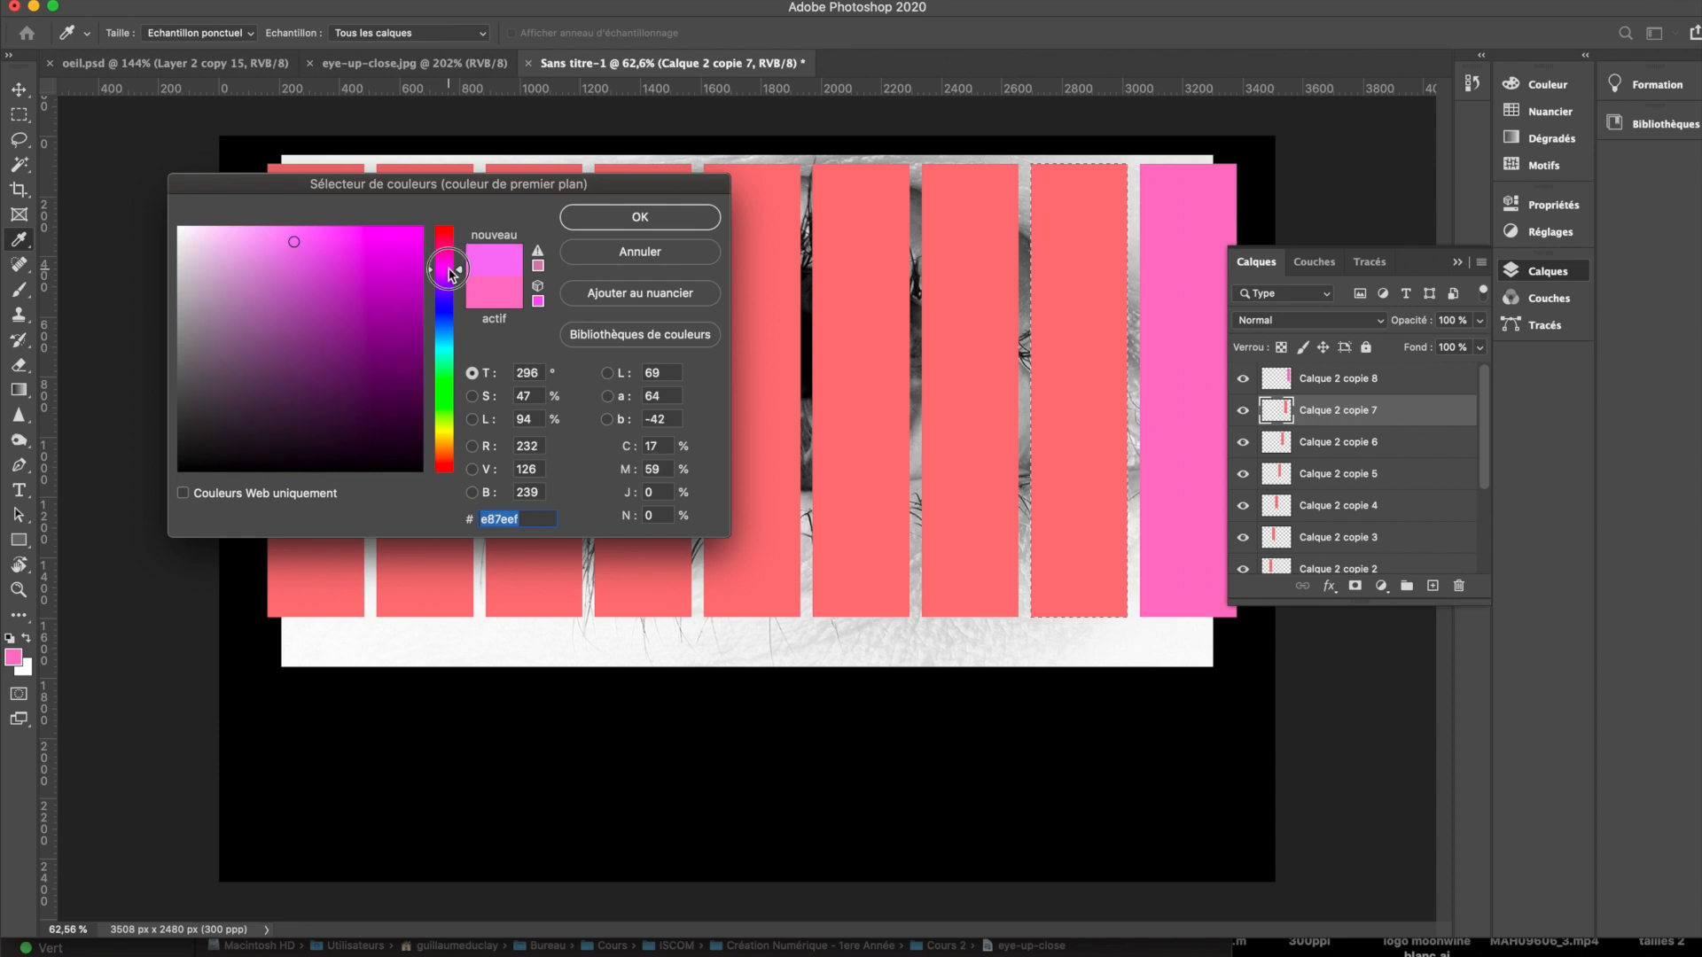
click(635, 220)
key(shift+BackSpace)
key(Return)
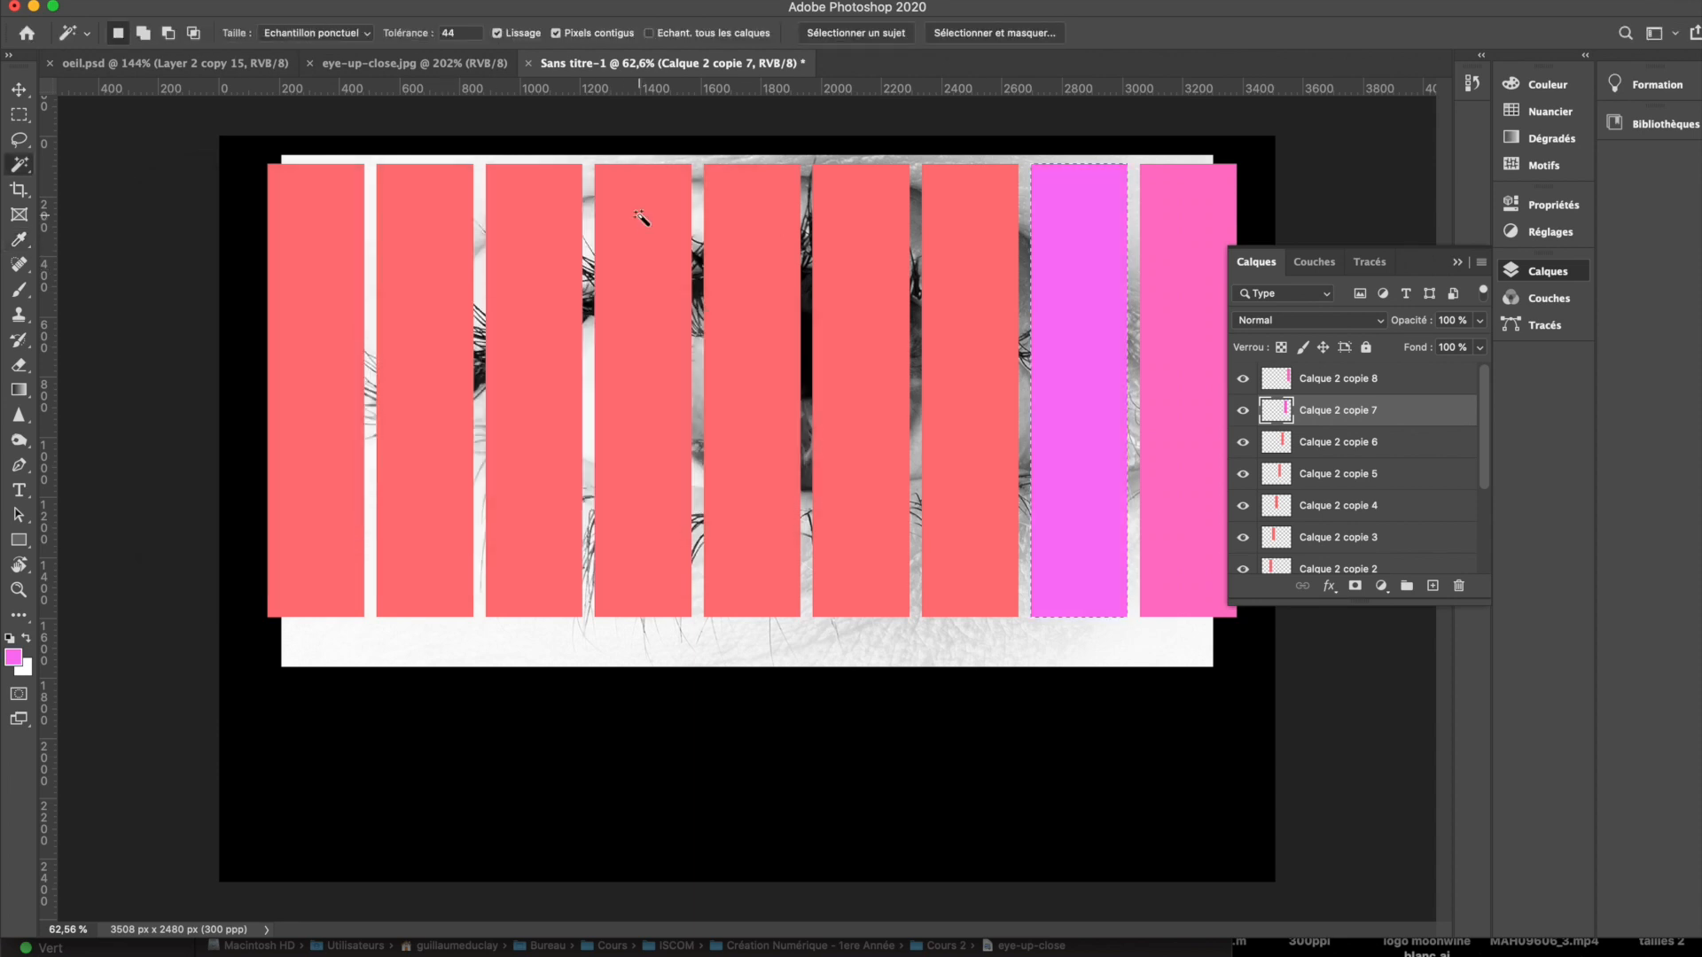
Step: Select the strip on the Calque 2 copie 6 layer and fill it with purple a87eef
click(1372, 454)
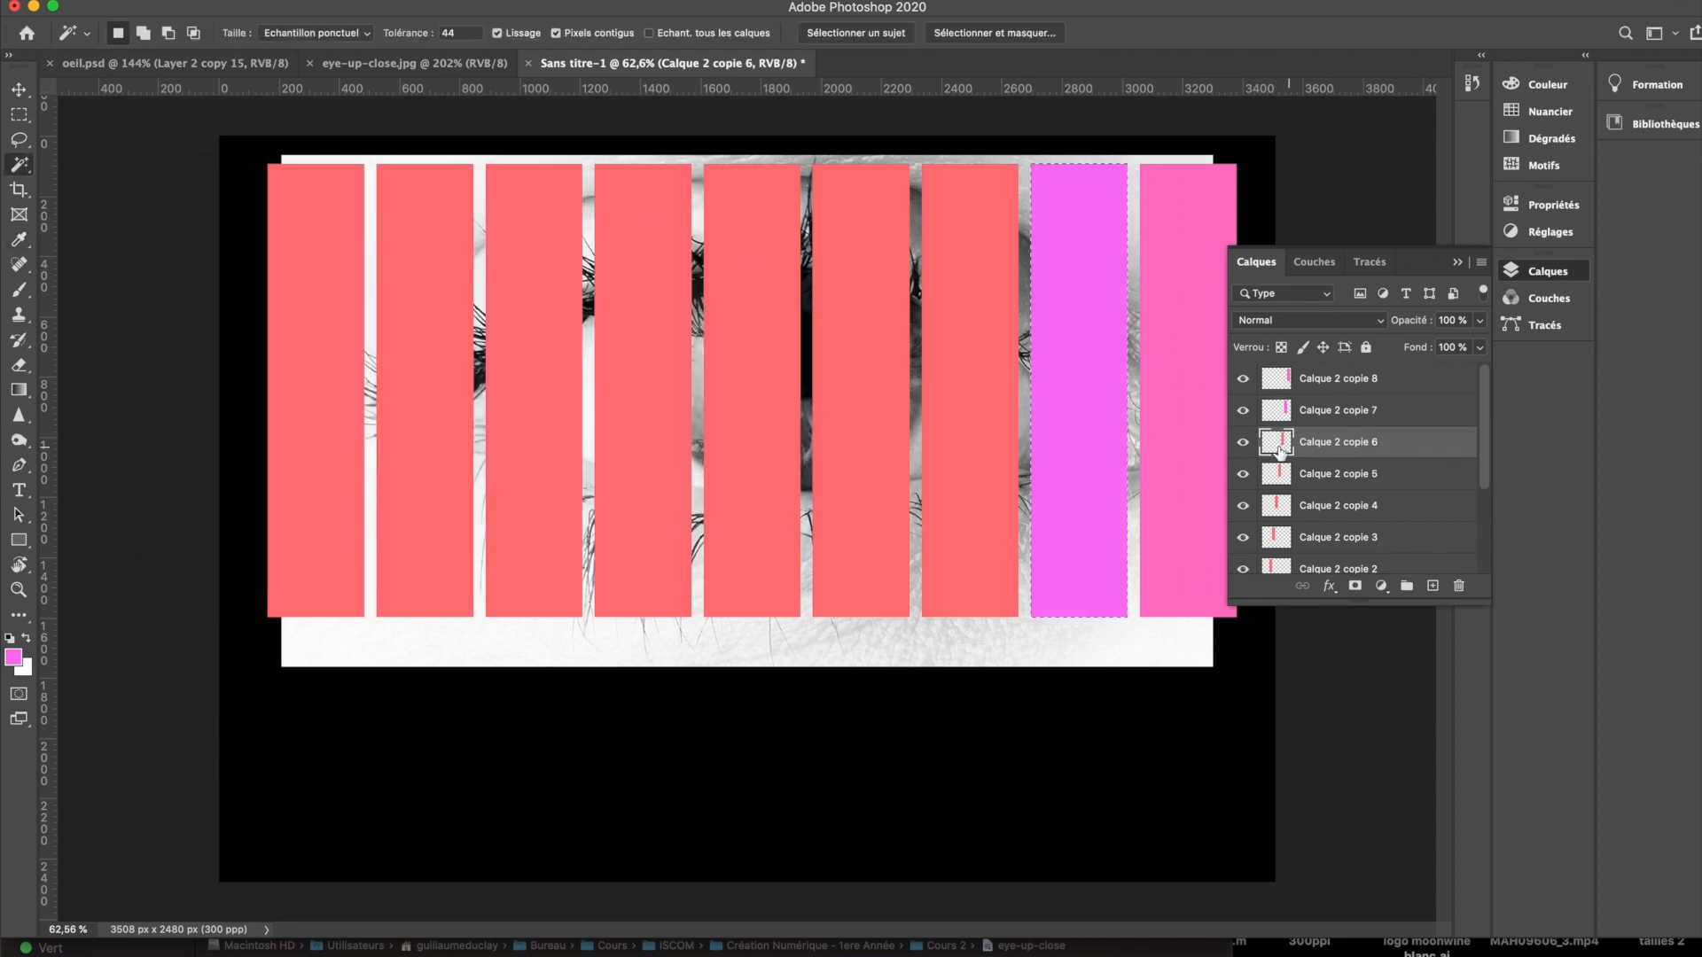
click(974, 427)
click(13, 657)
click(450, 296)
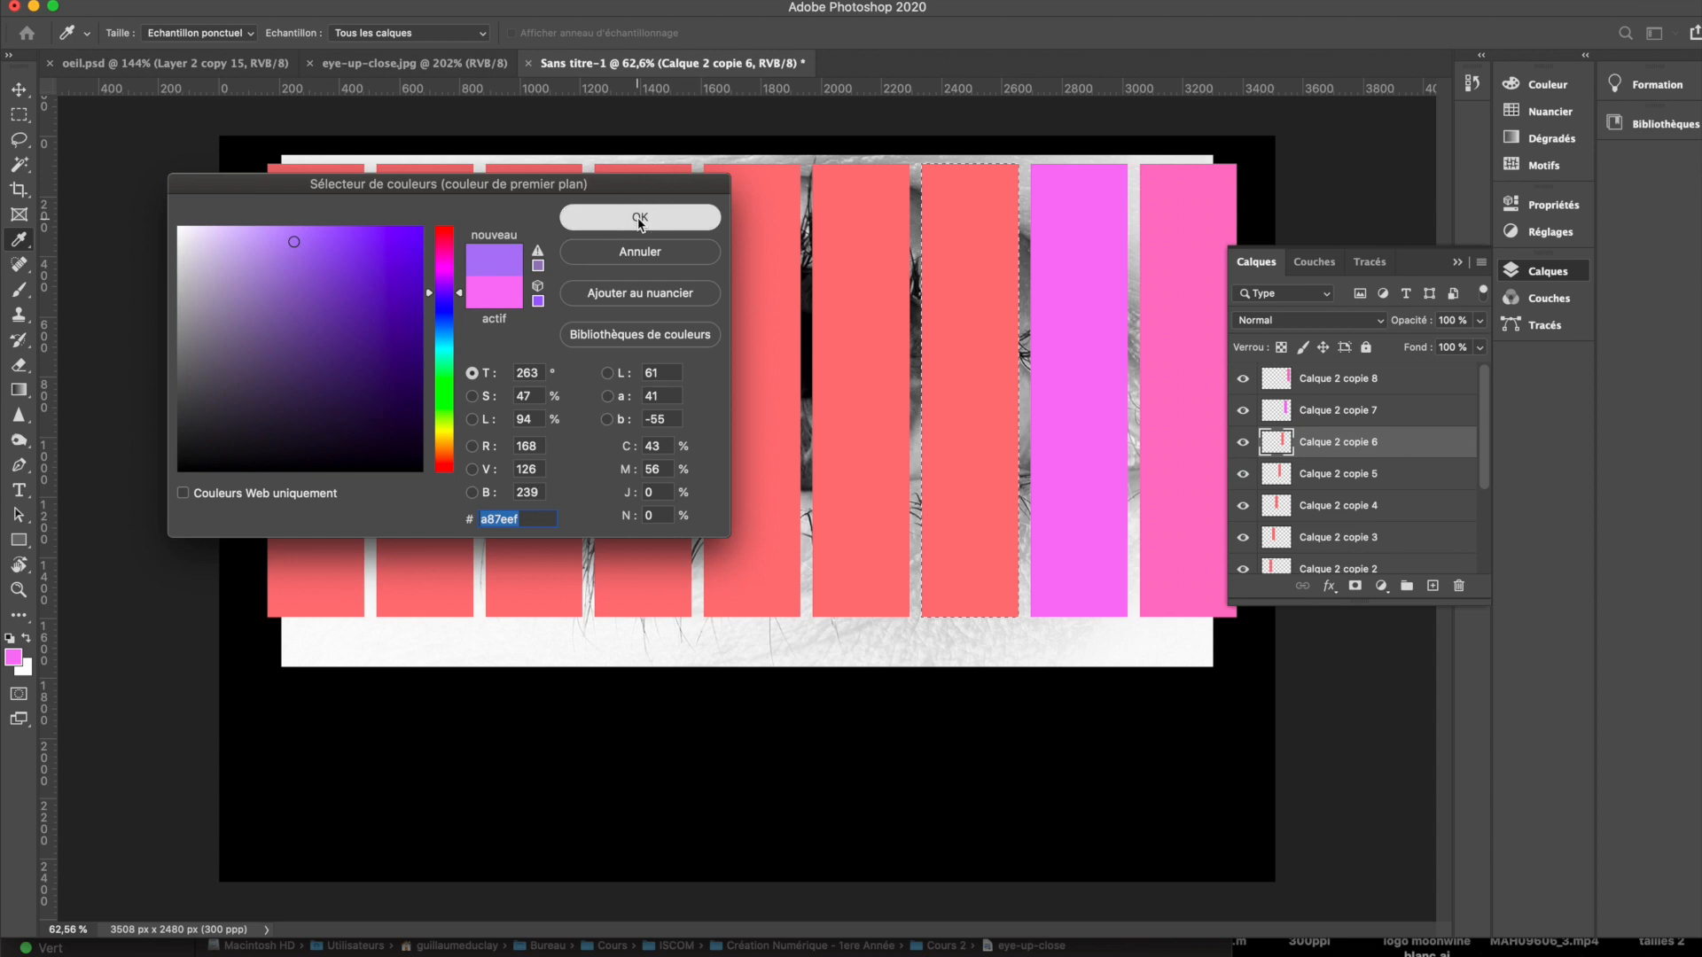
click(640, 218)
key(shift+BackSpace)
key(Return)
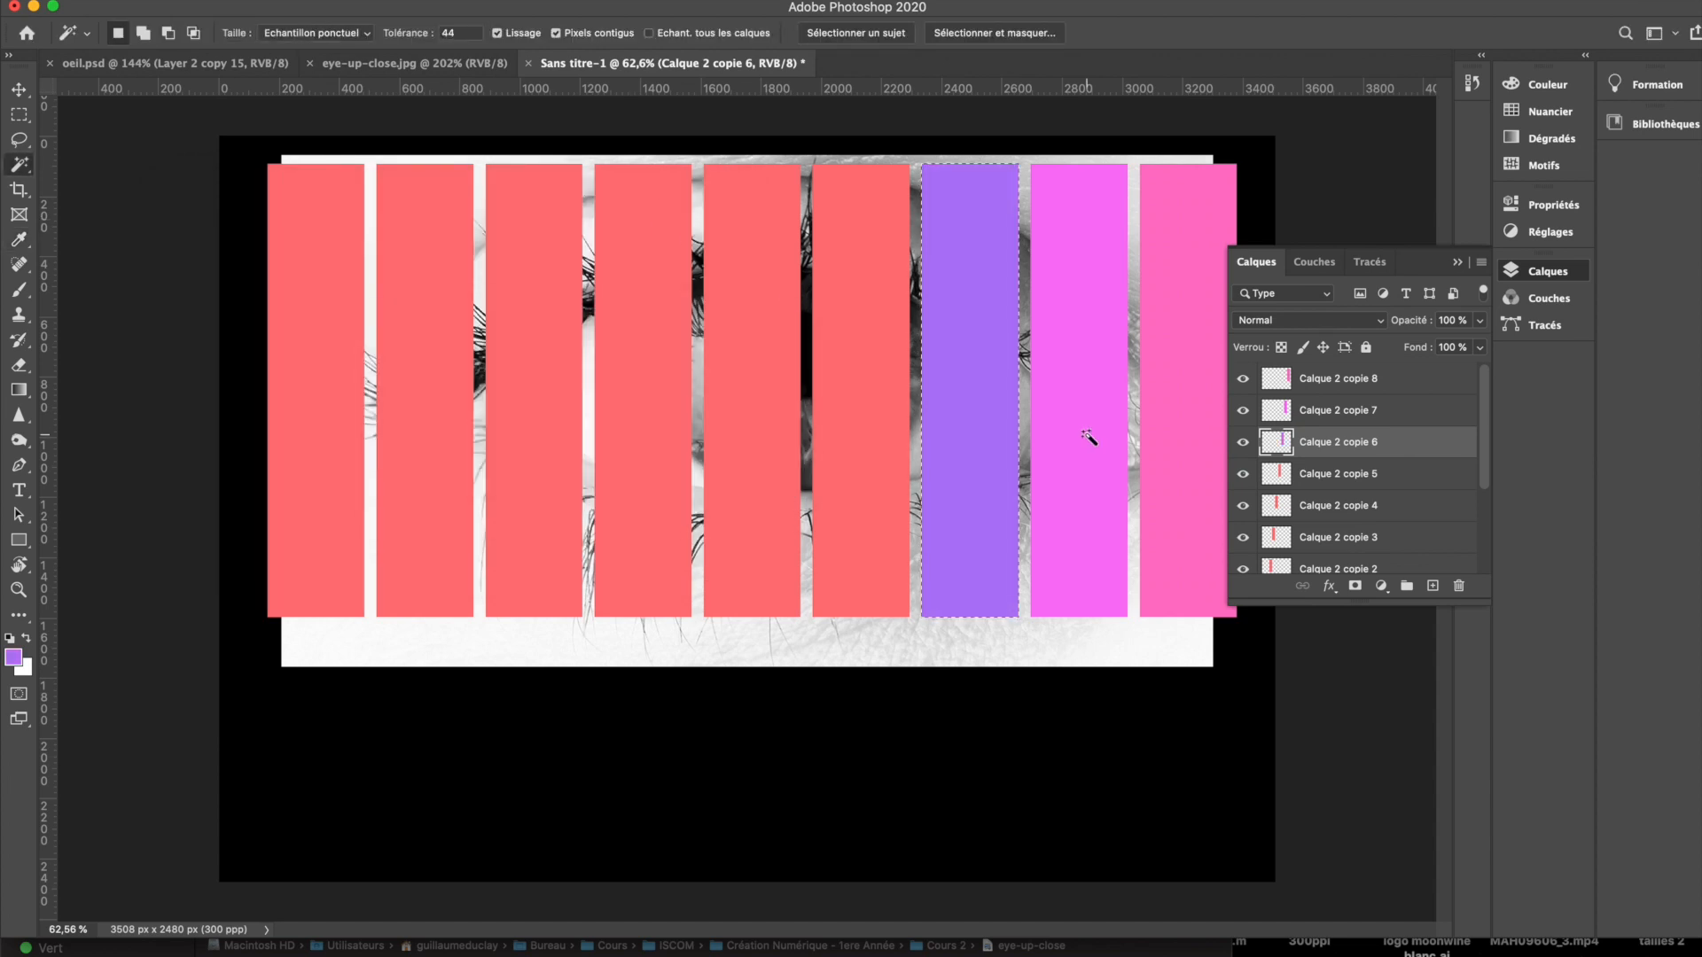
Step: Load the Calque 2 copie 5 strip's outline as a selection on its layer and fill it with blue 7e90ef
key(v)
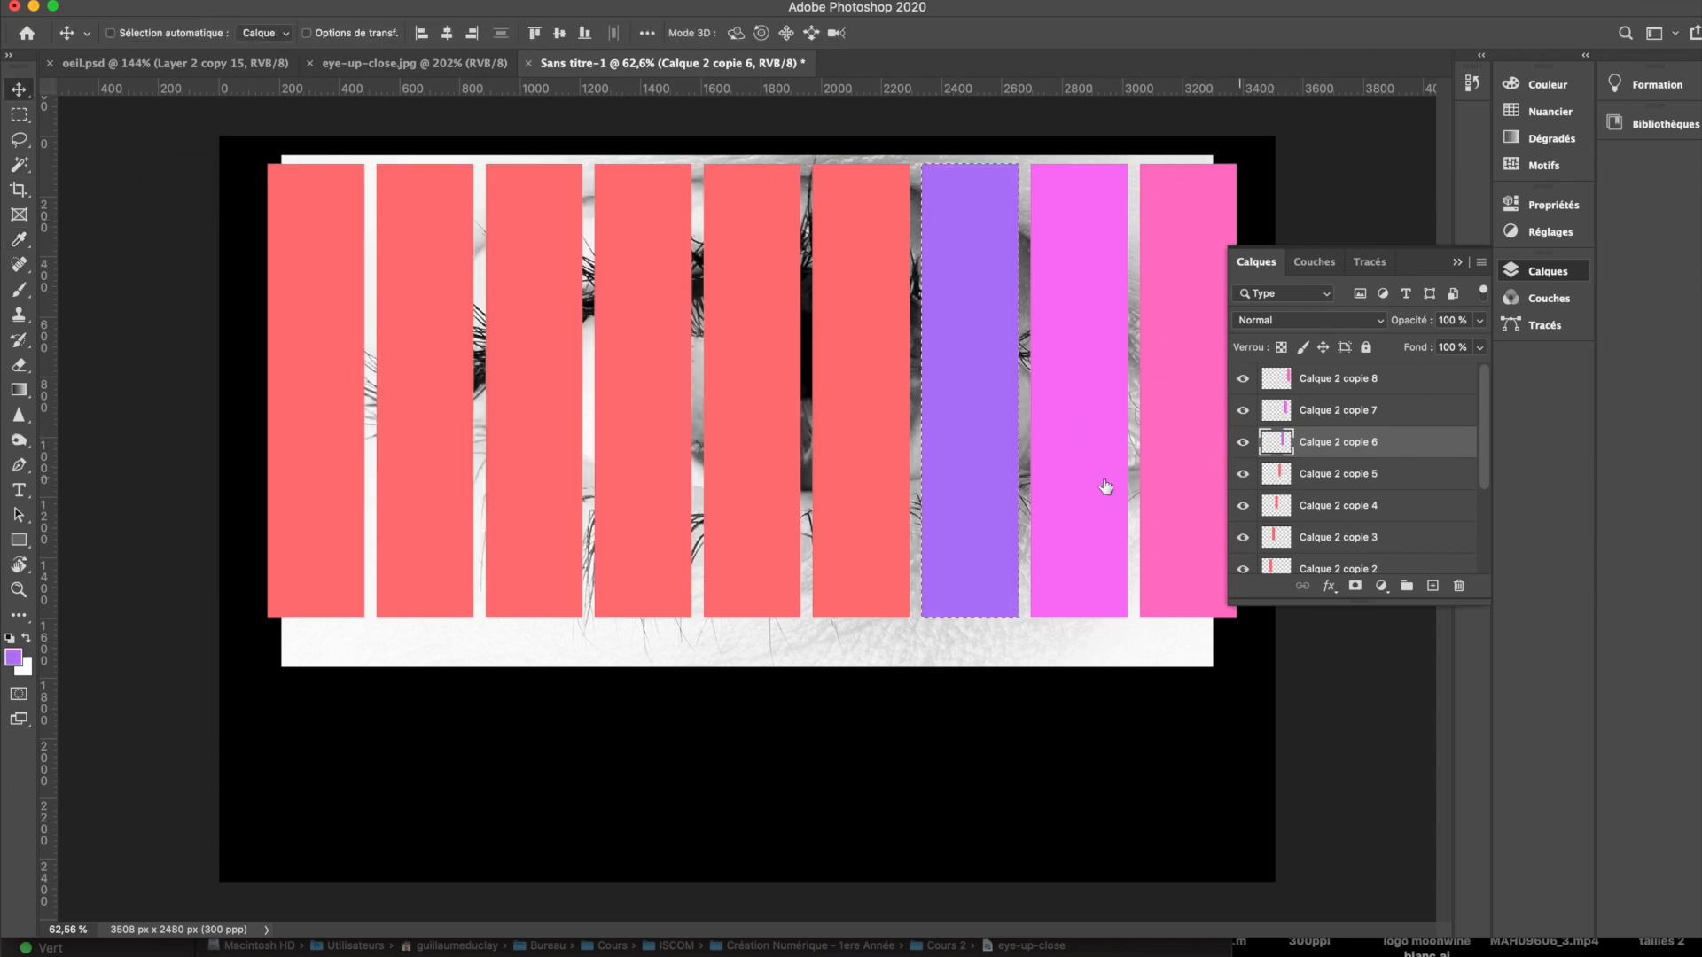
key(super)
super+click(1282, 480)
click(1291, 479)
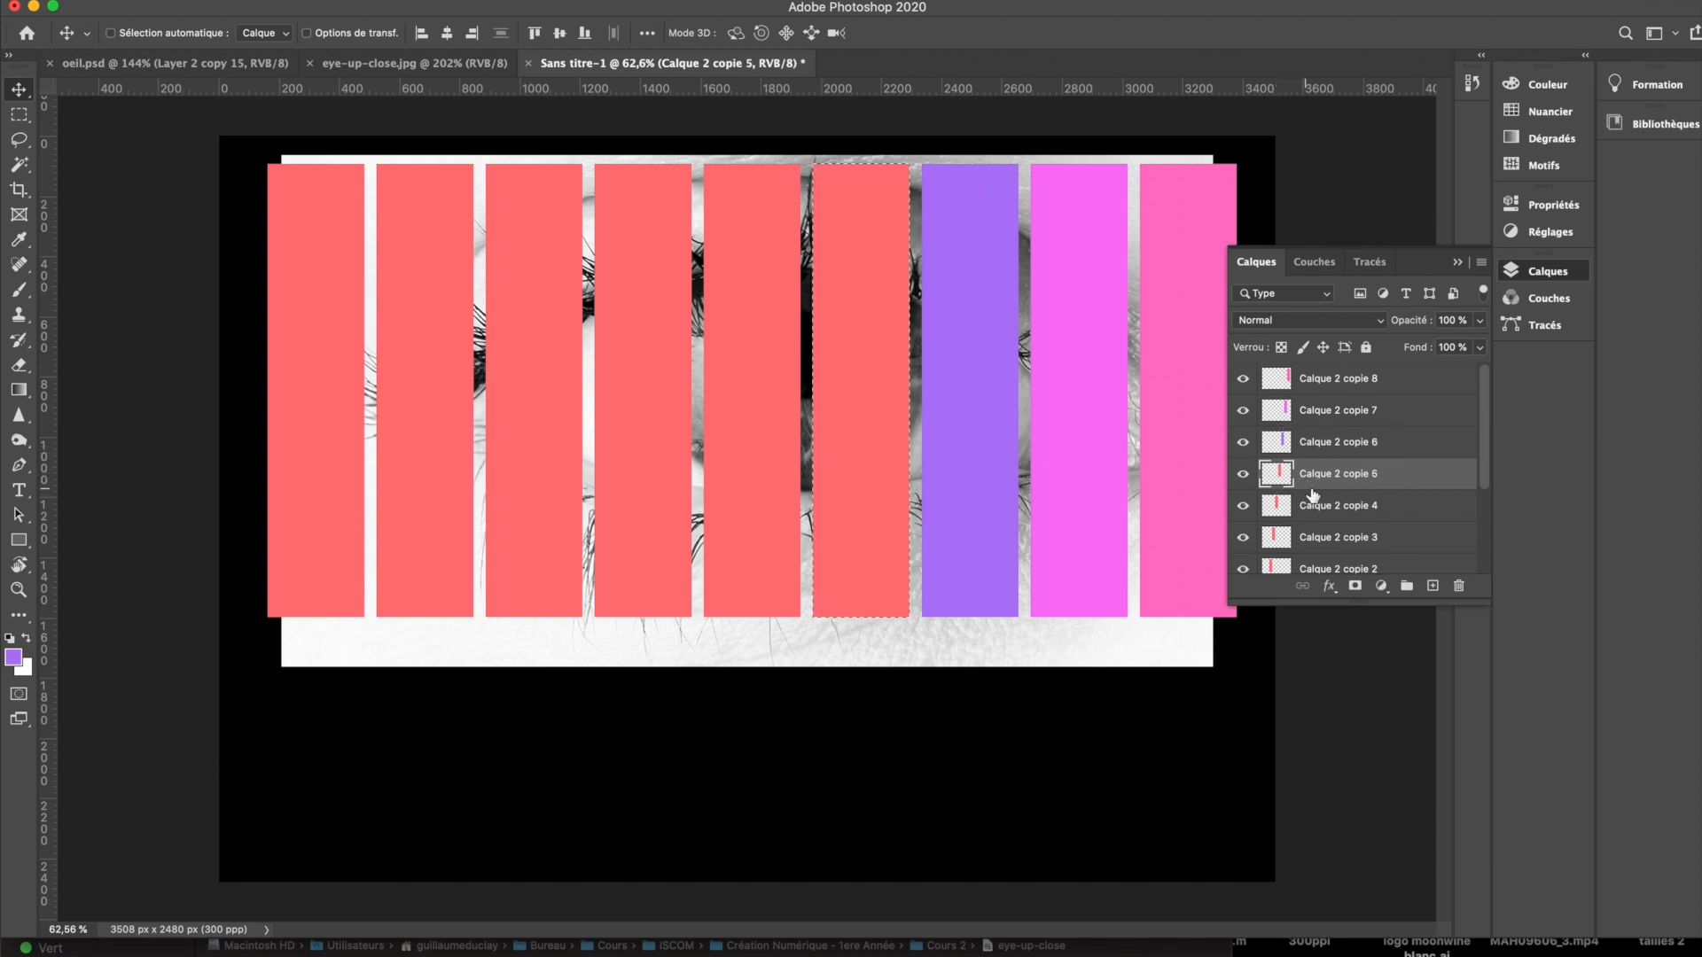
click(13, 657)
click(456, 314)
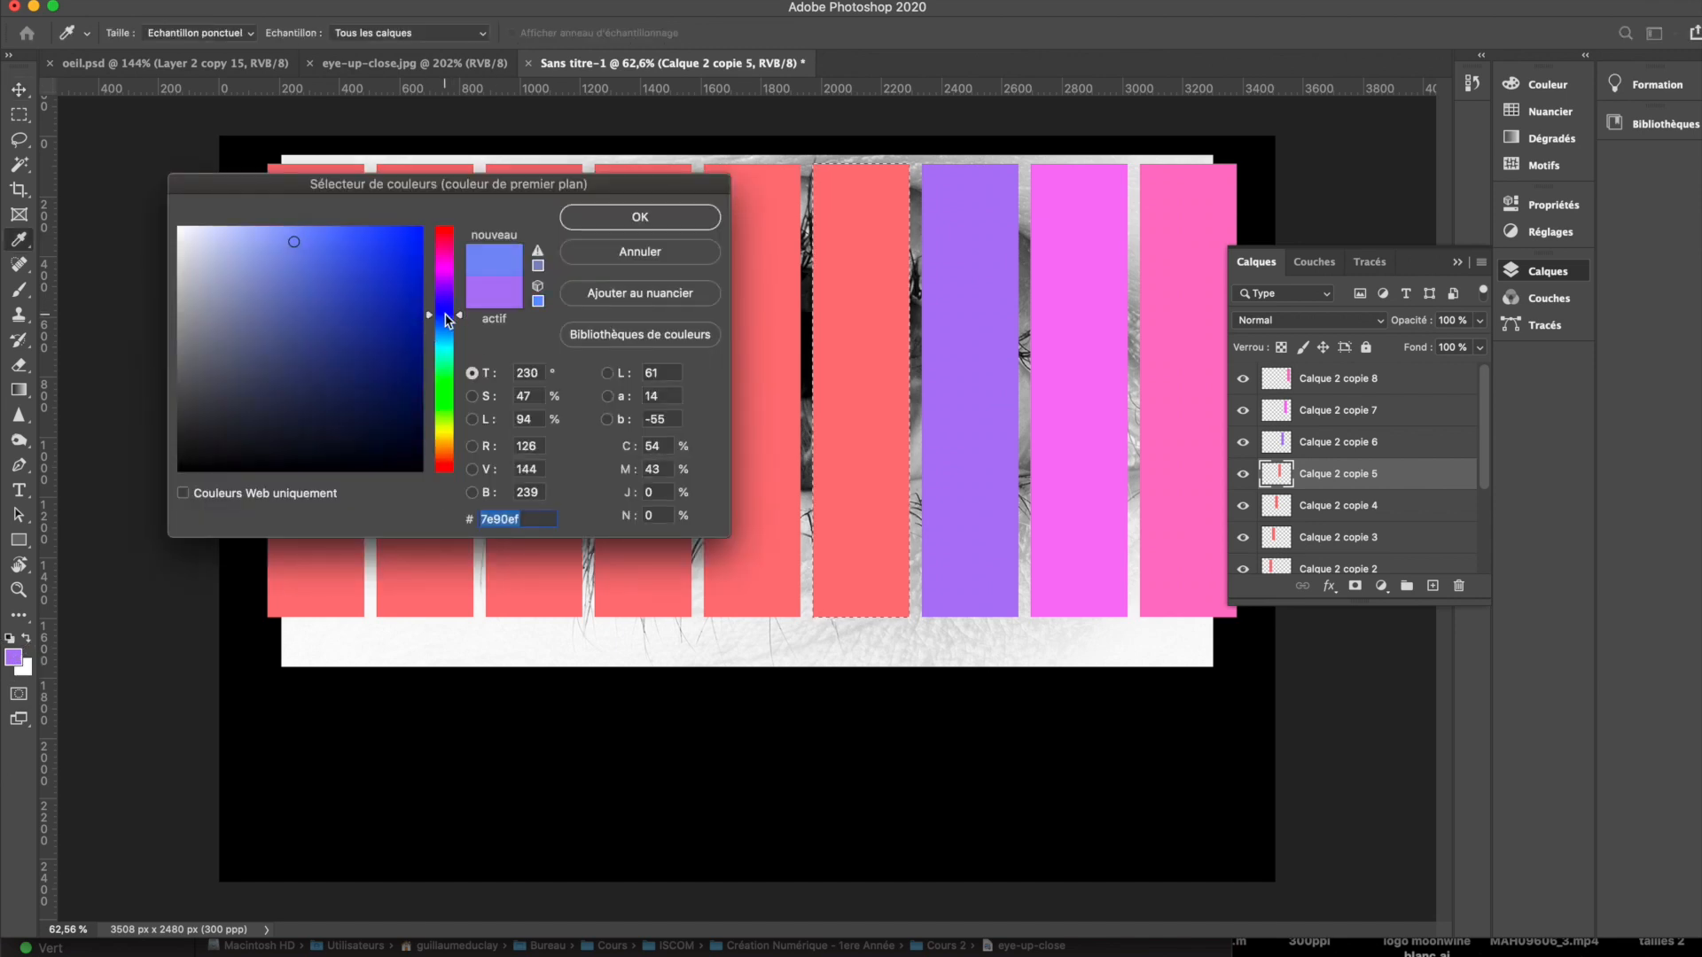
click(618, 229)
key(shift+F5)
key(Return)
key(v)
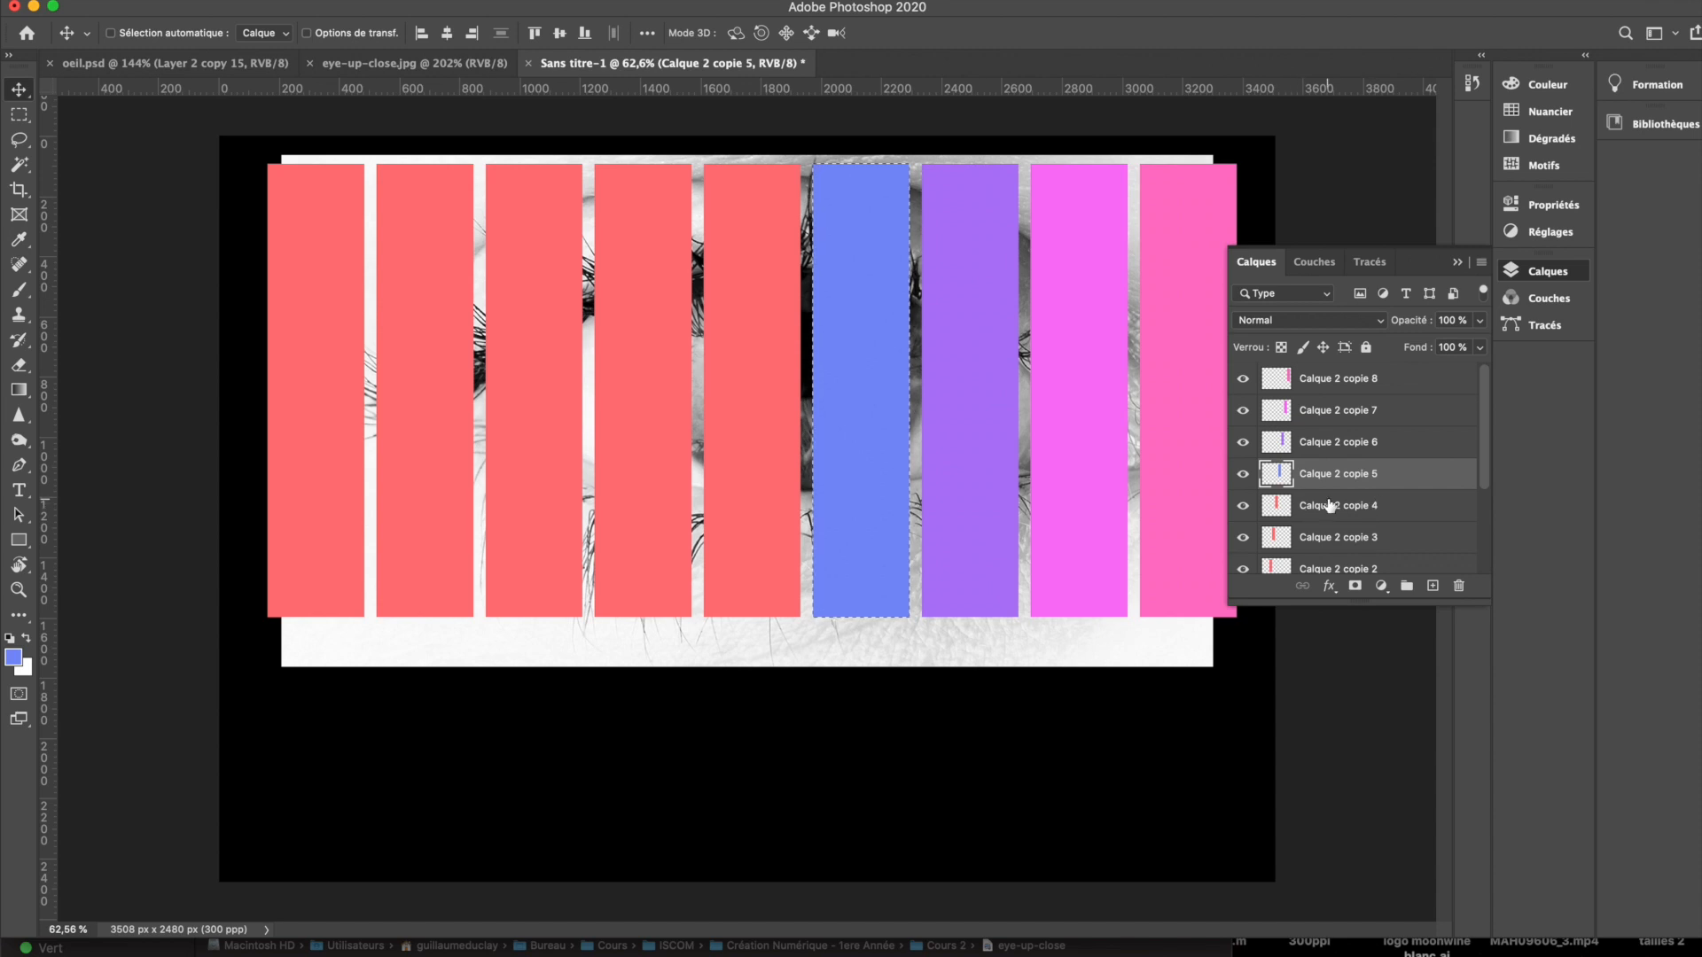
Step: Load the Calque 2 copie 4 strip's outline as a selection on its layer and fill it with light blue 7ed3ef
super+click(1277, 509)
click(1276, 509)
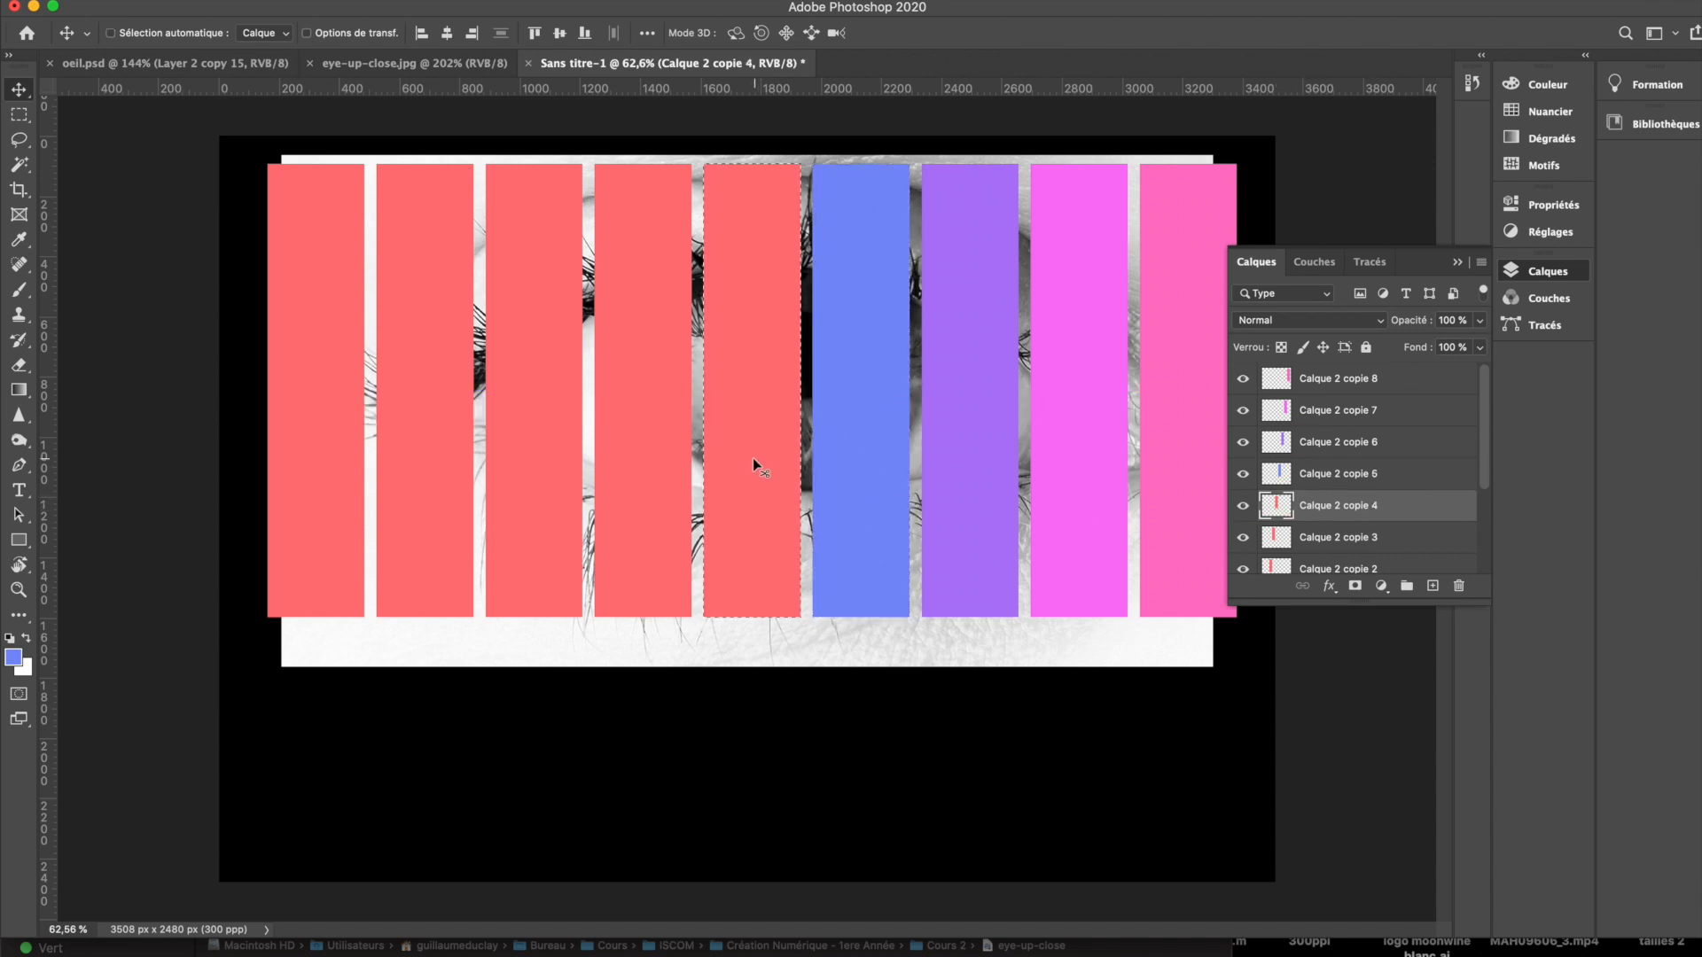
click(13, 656)
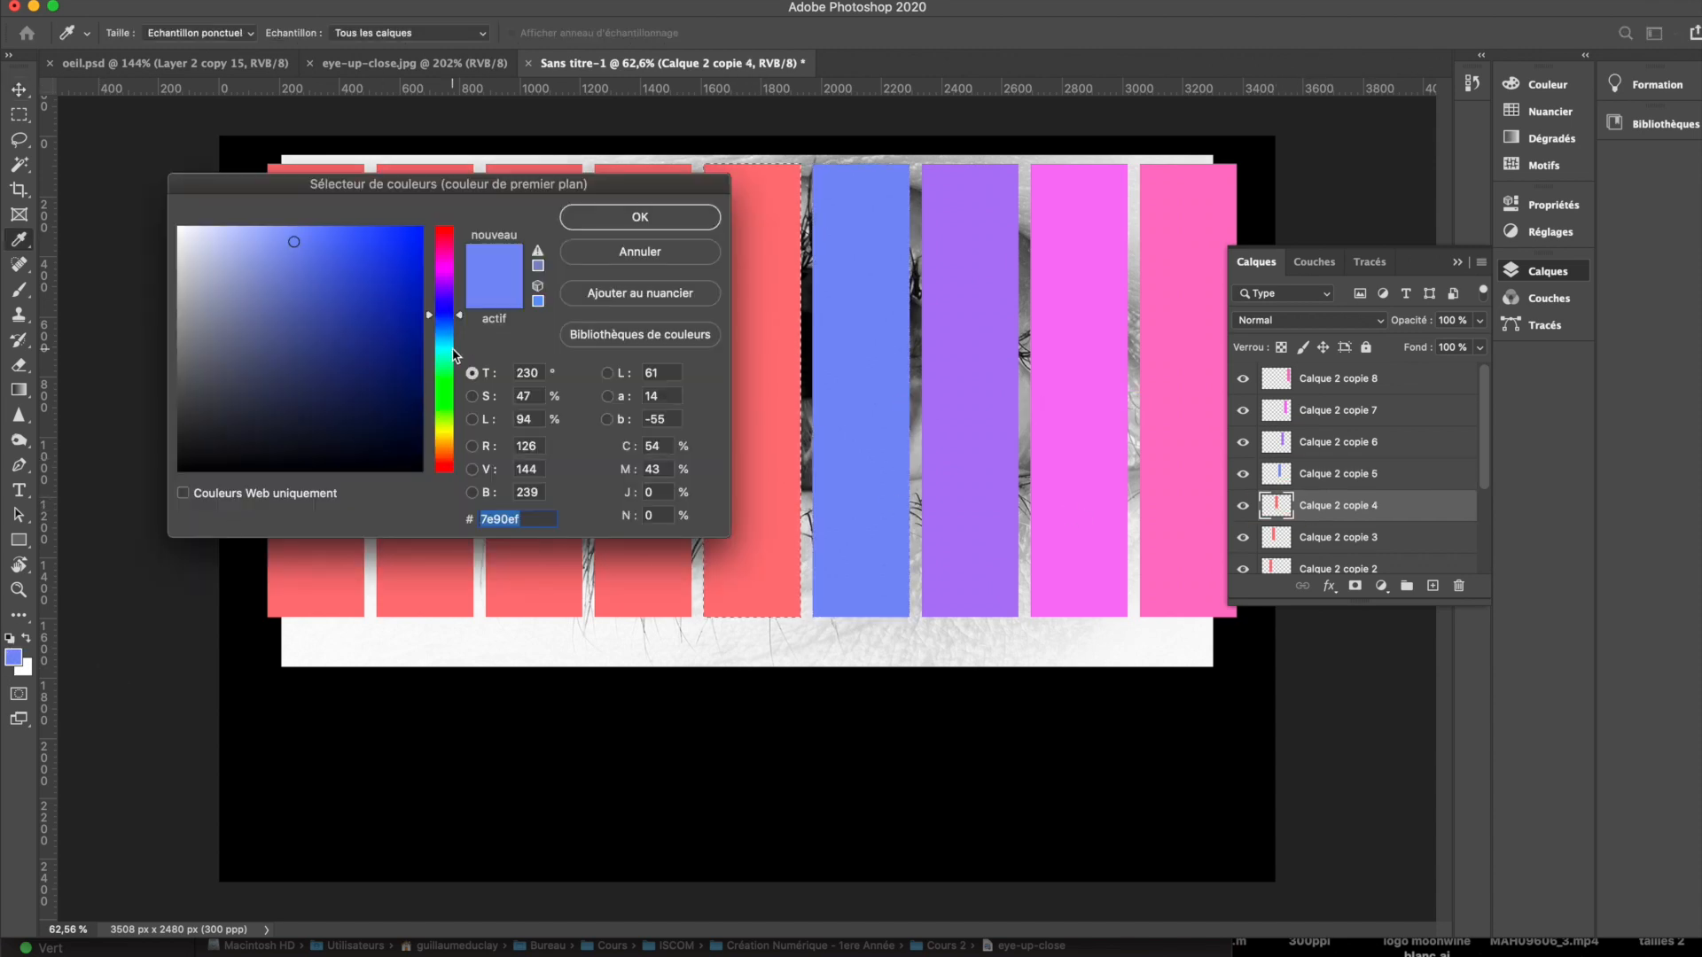
click(444, 348)
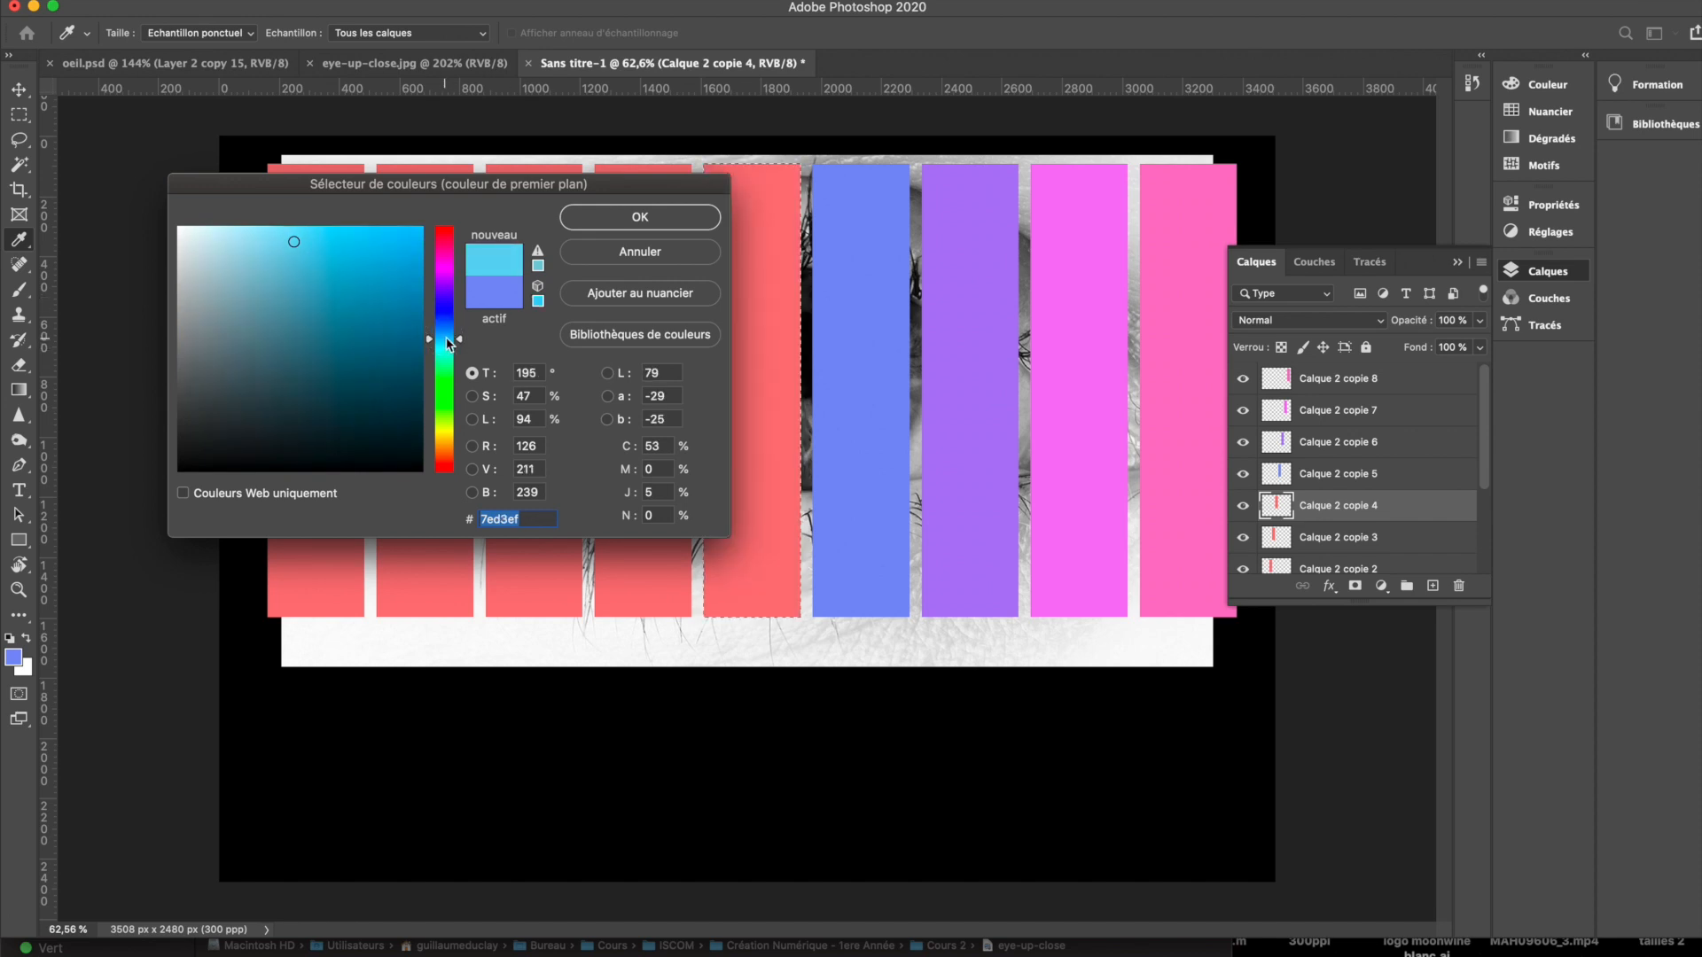
click(609, 211)
key(alt+BackSpace)
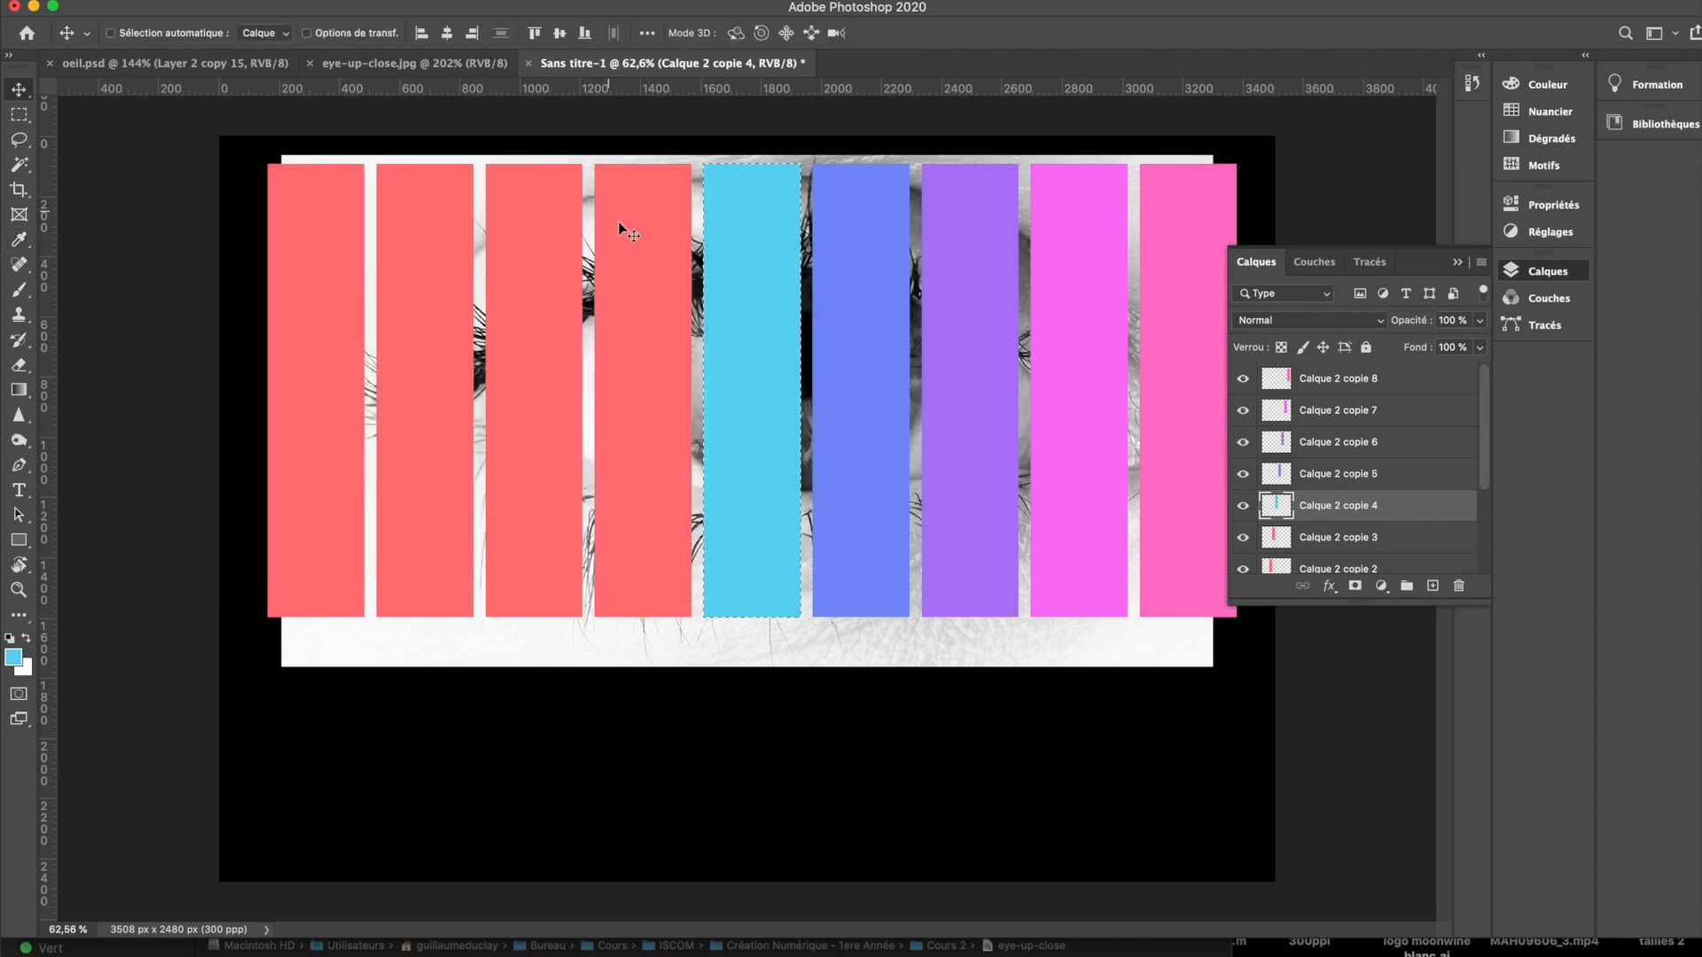
Step: Load the Calque 2 copie 3 strip's outline as a selection on its layer and fill it with turquoise 7eefd3
click(1281, 544)
super+click(1276, 537)
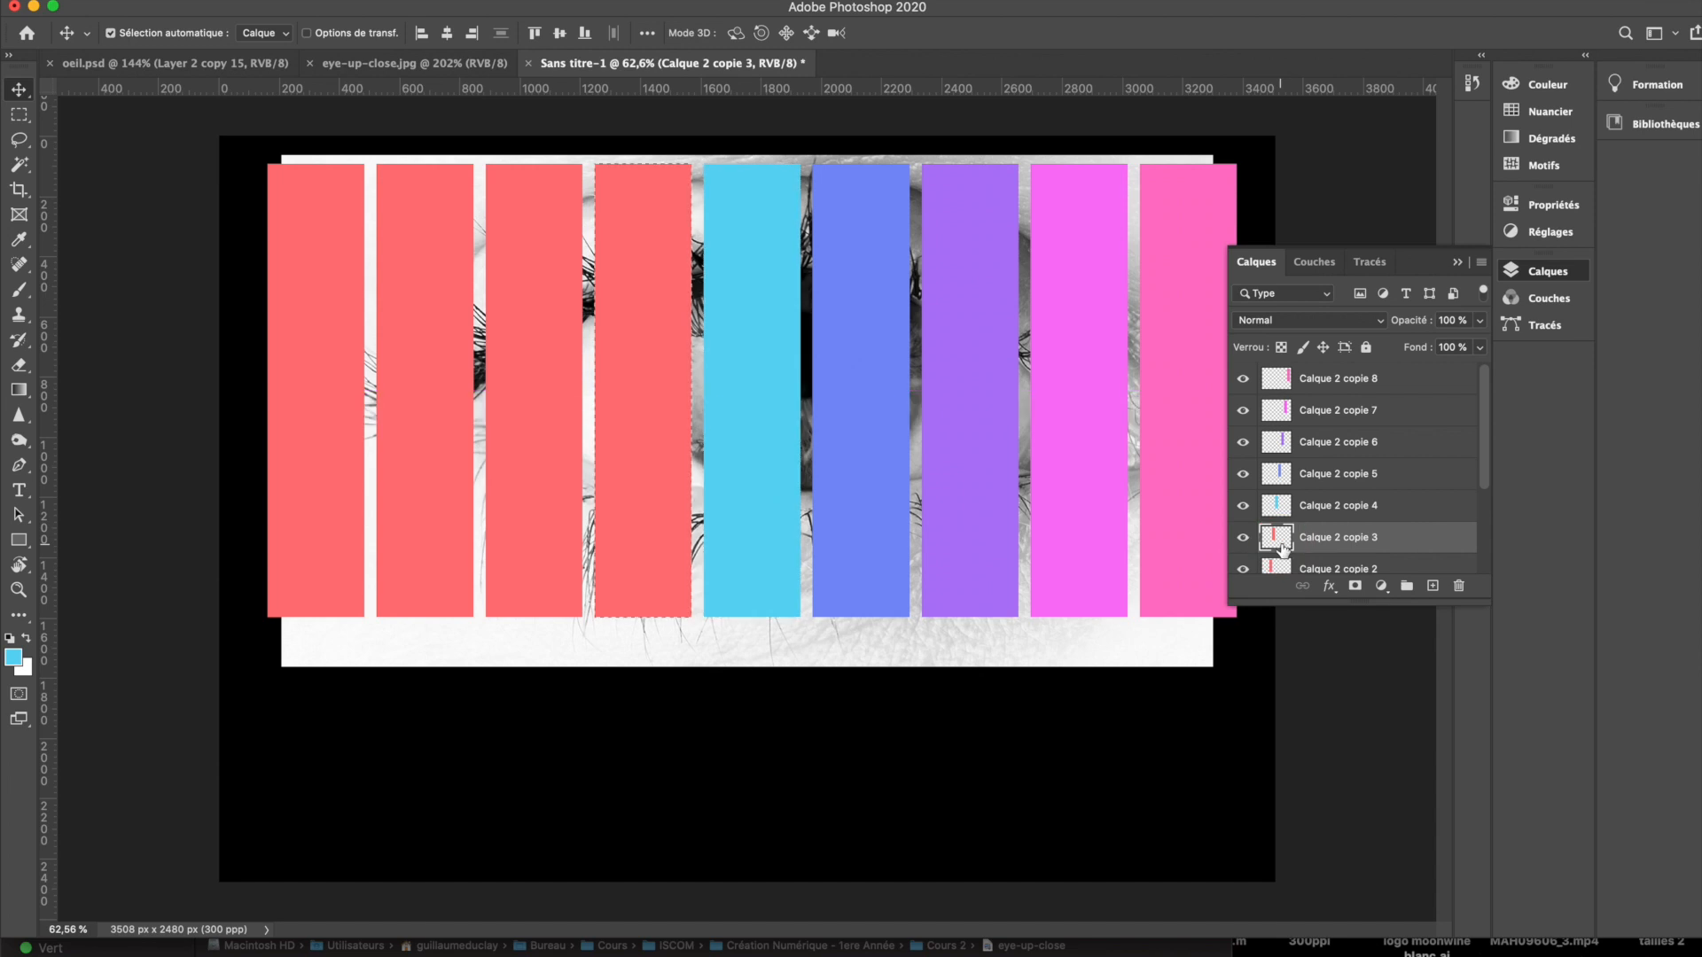
click(12, 658)
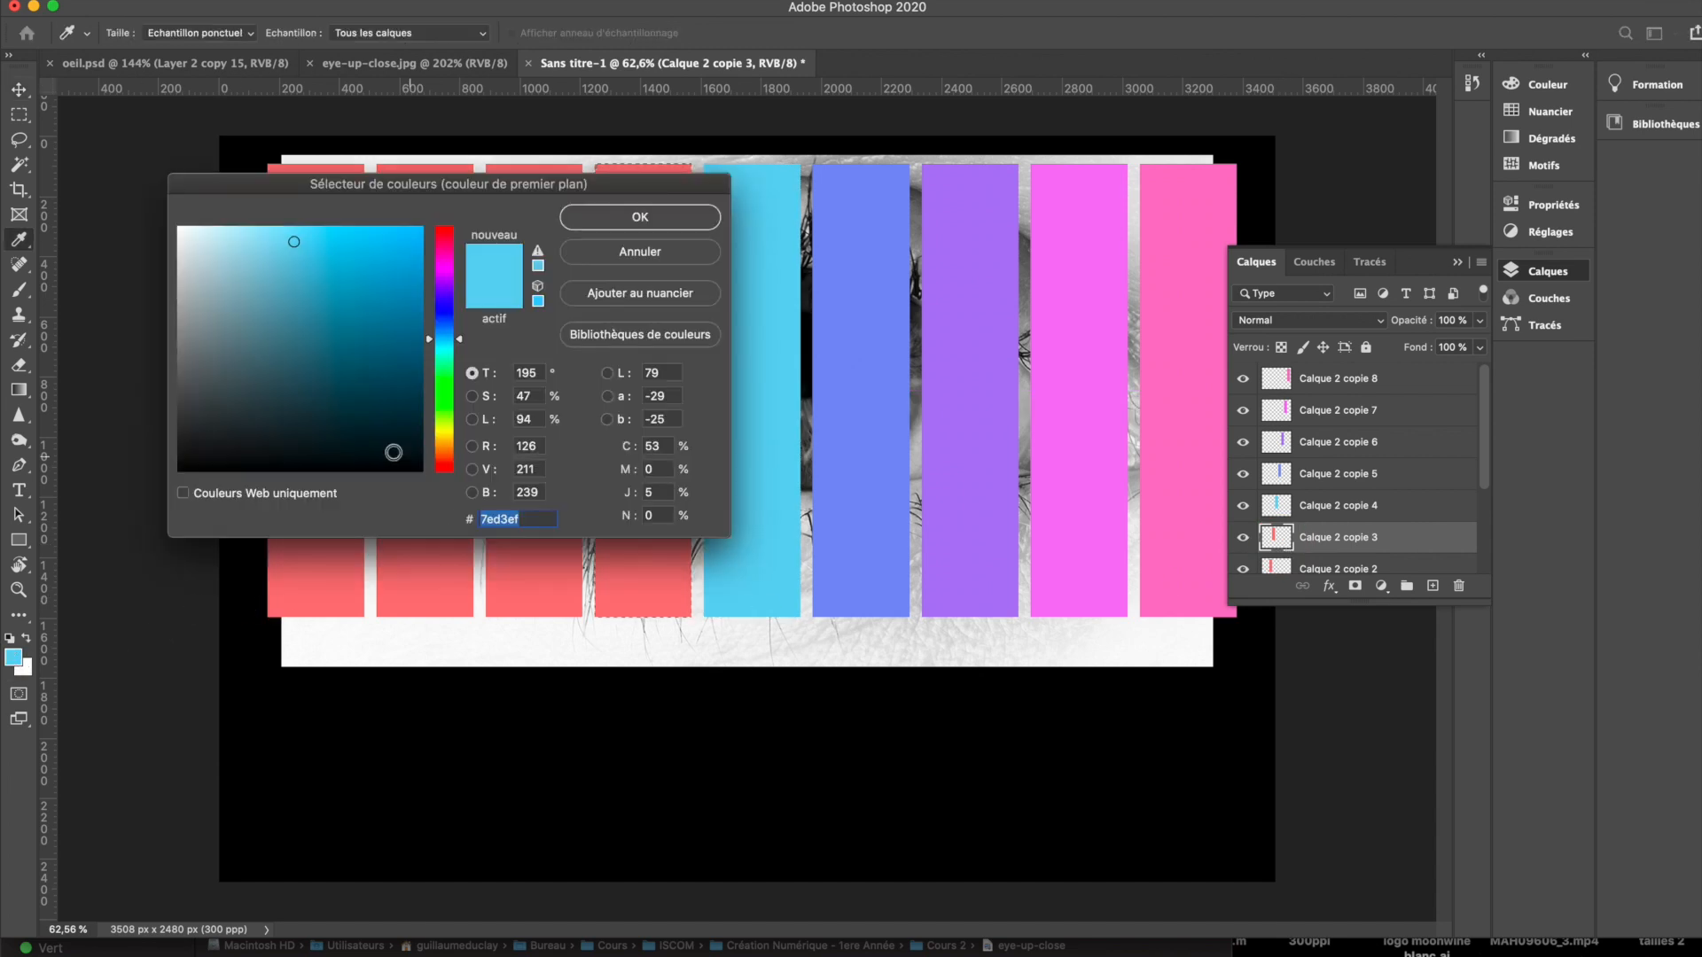
click(443, 359)
click(625, 215)
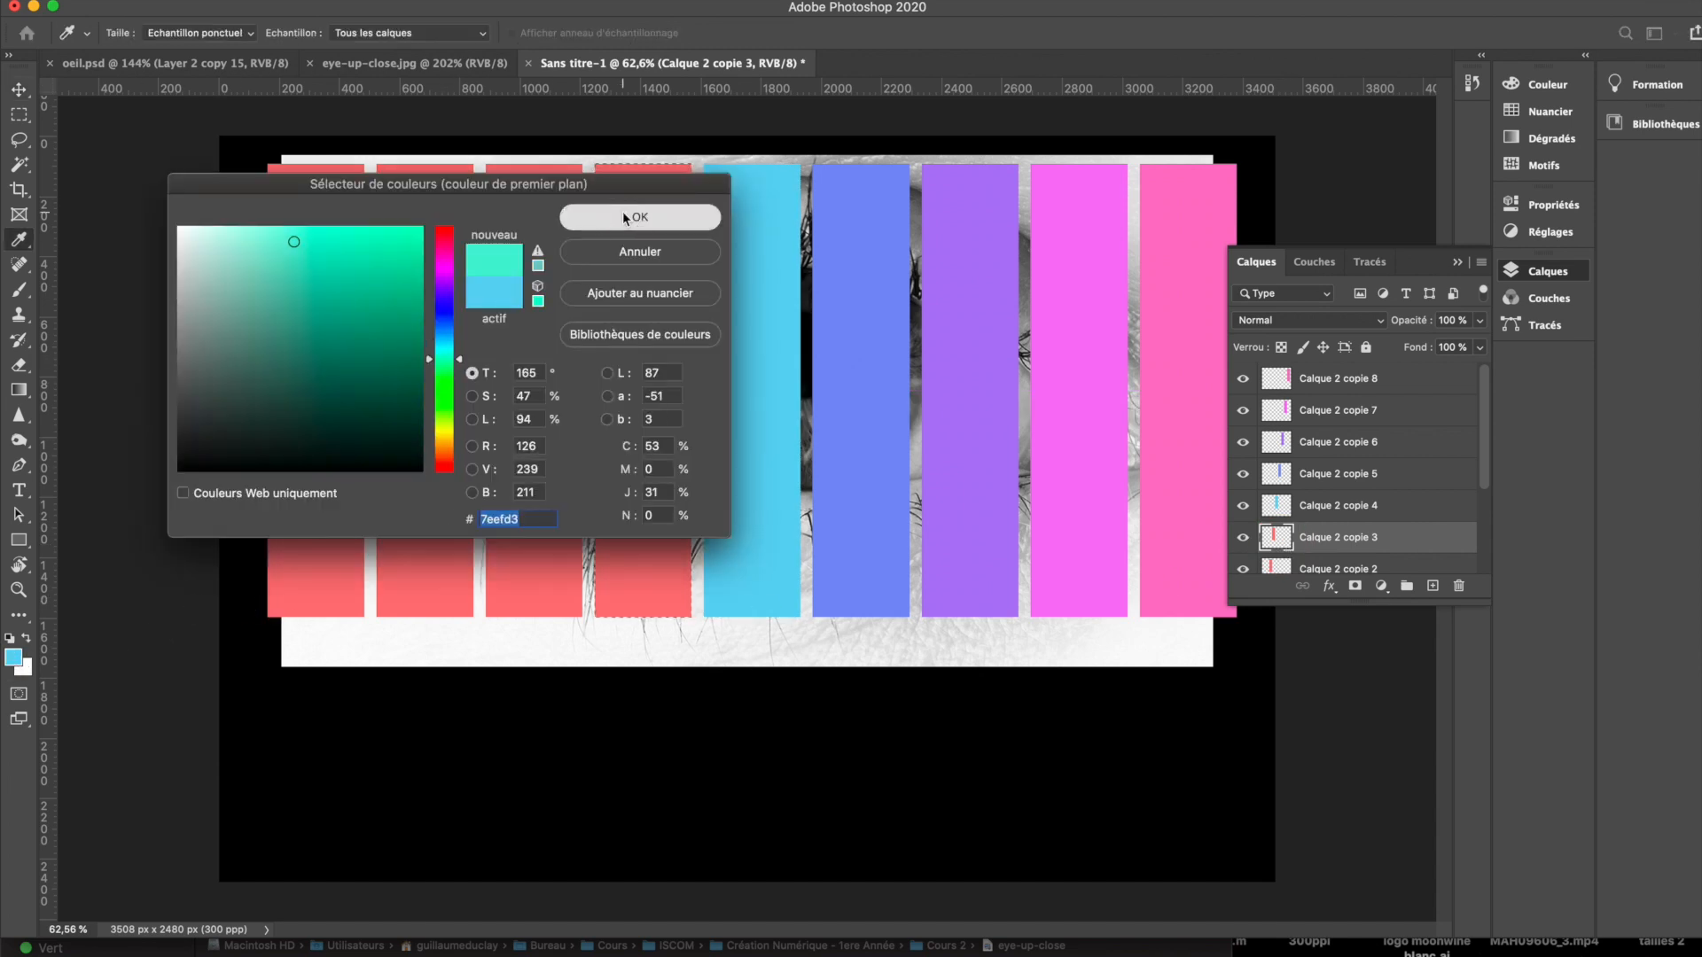
key(alt+BackSpace)
key(v)
Step: Load the Calque 2 copie 2 strip's outline as a selection on its layer and fill it with green 80ef7e
scroll(1348, 470, down, 4)
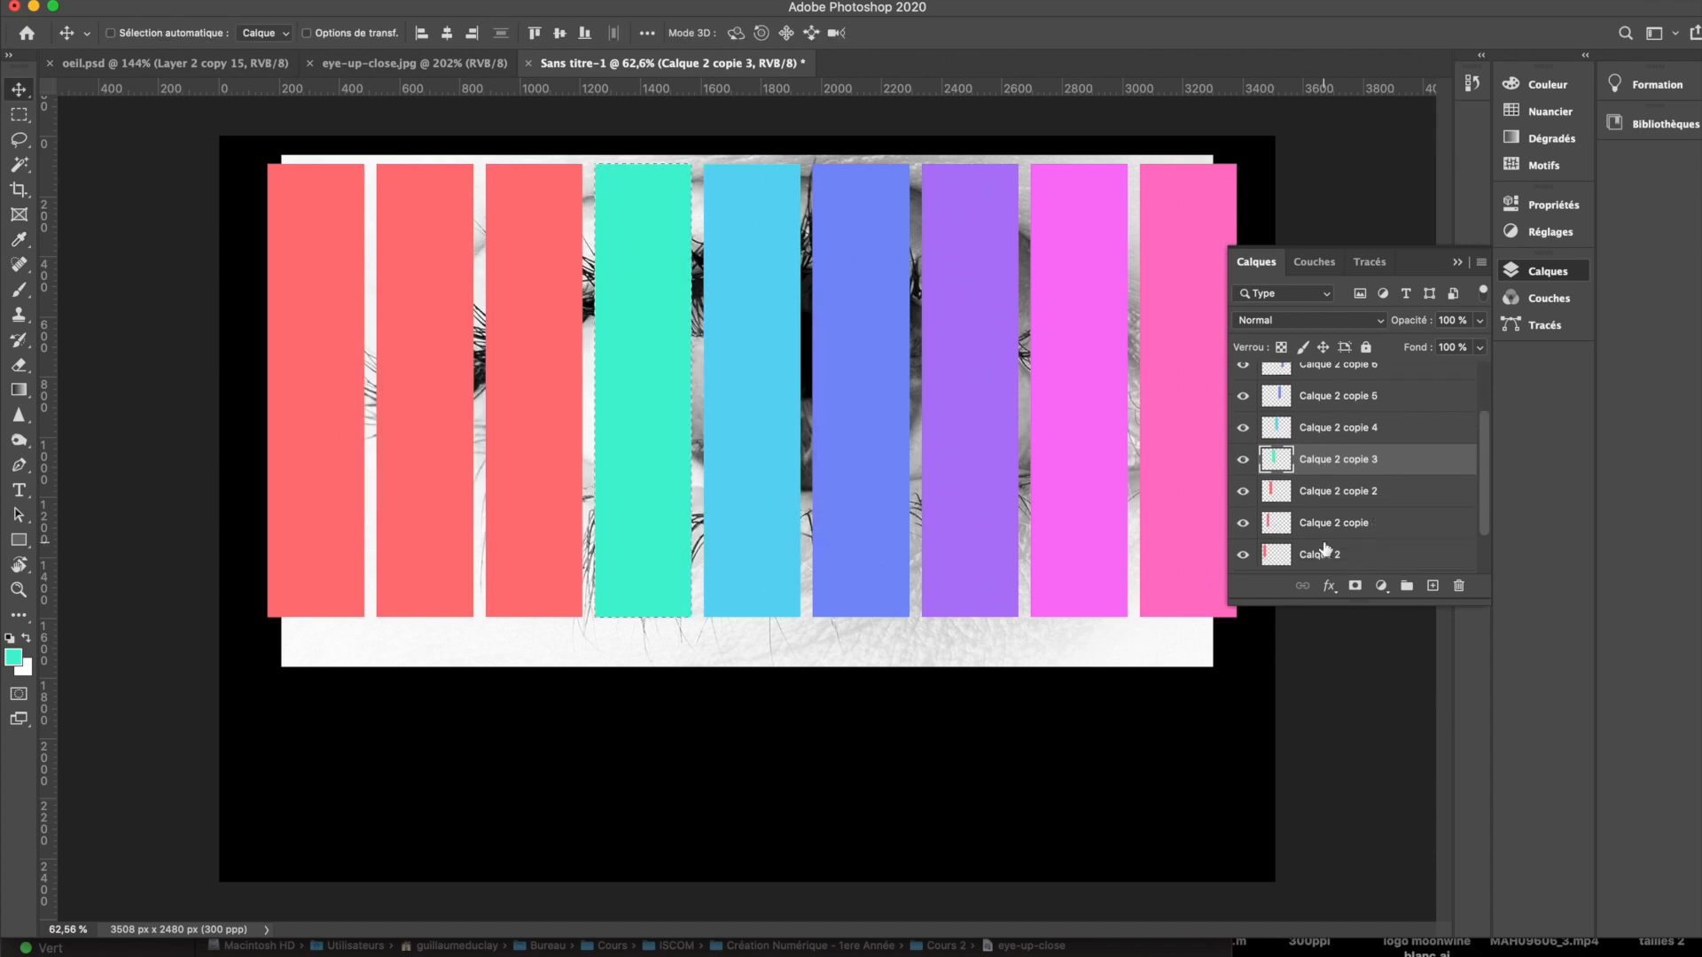
click(1279, 432)
super+click(1276, 431)
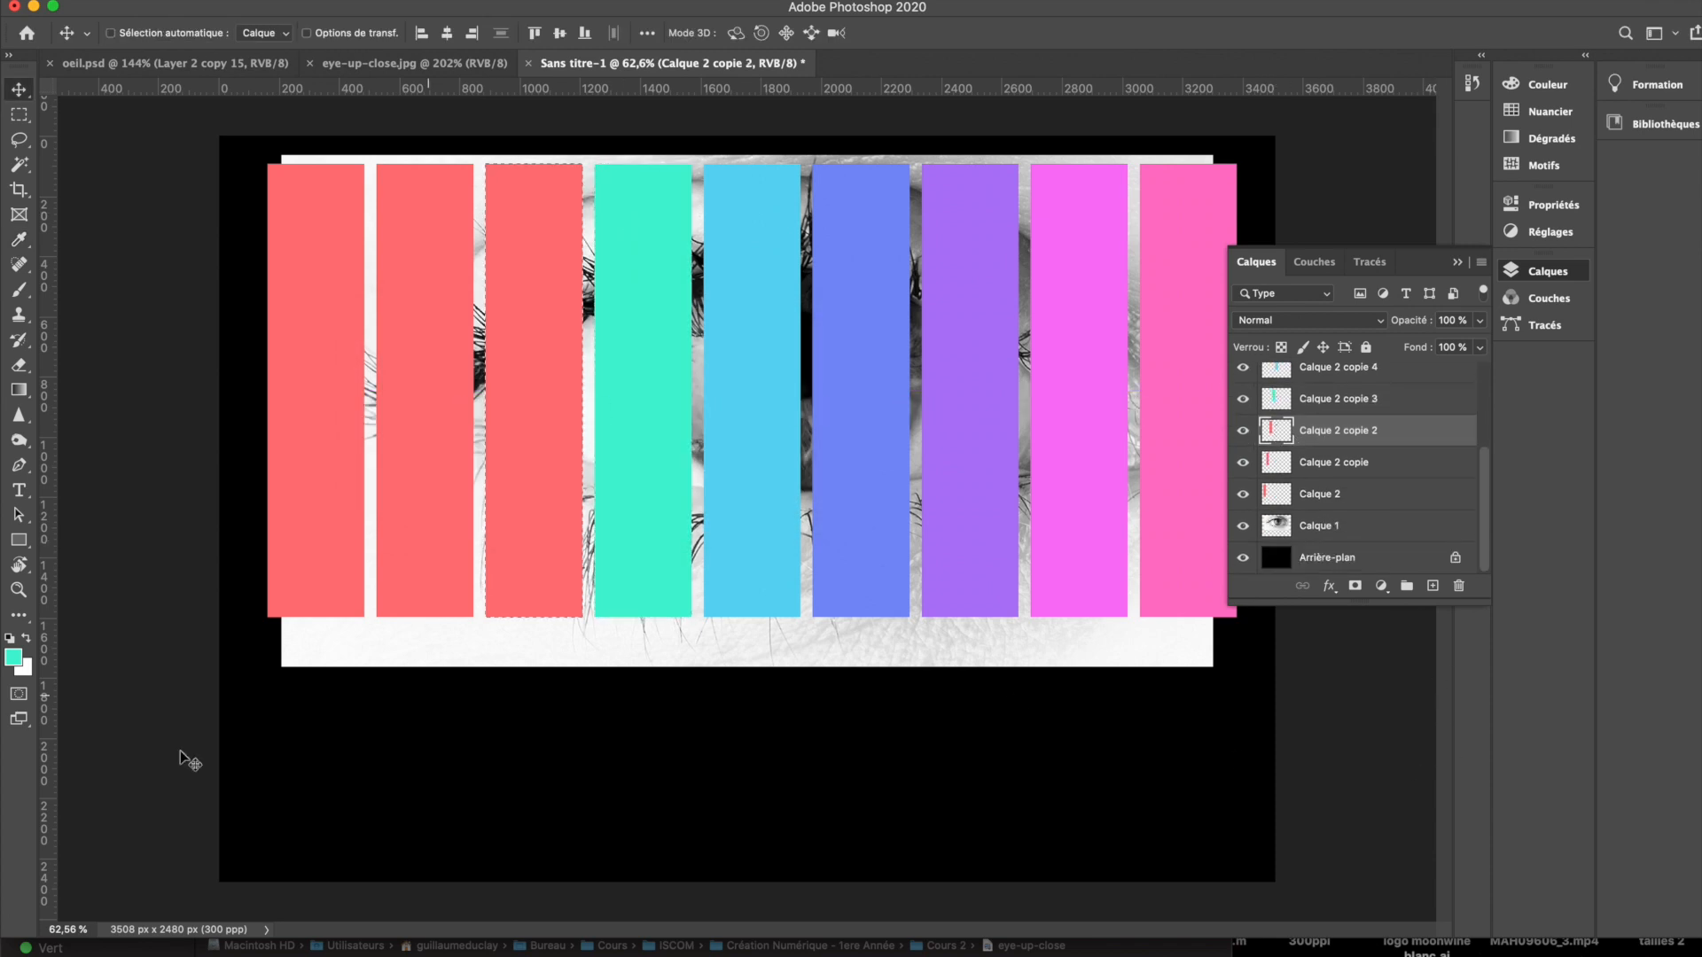
click(13, 660)
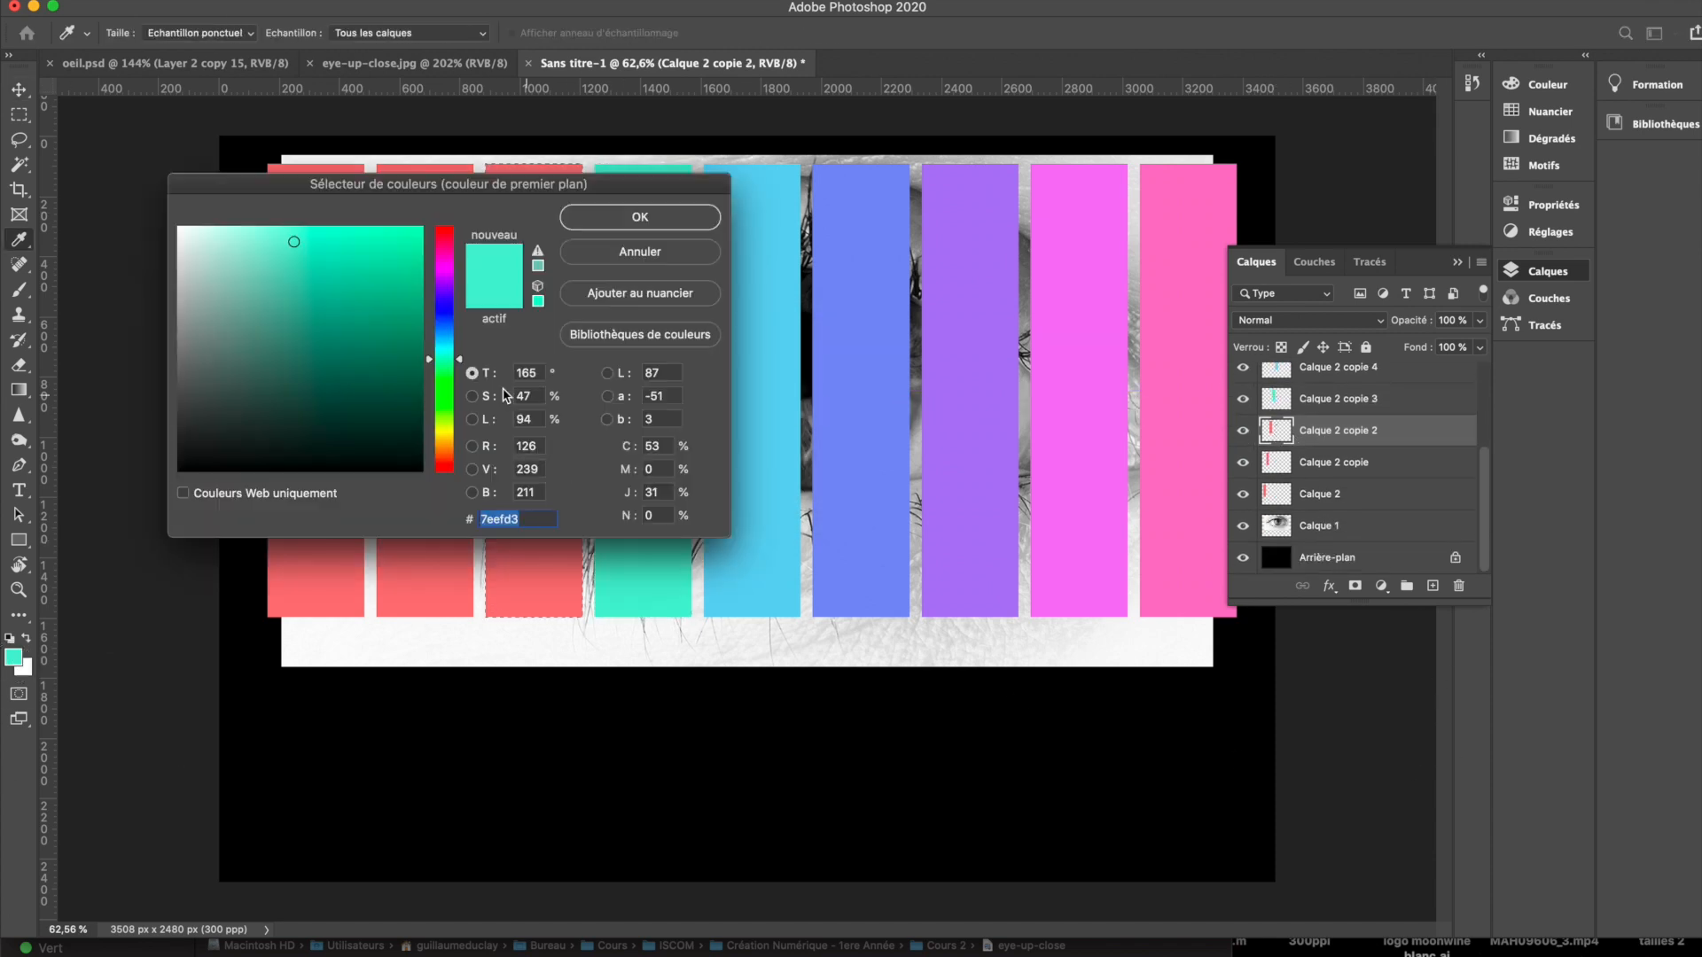
click(445, 383)
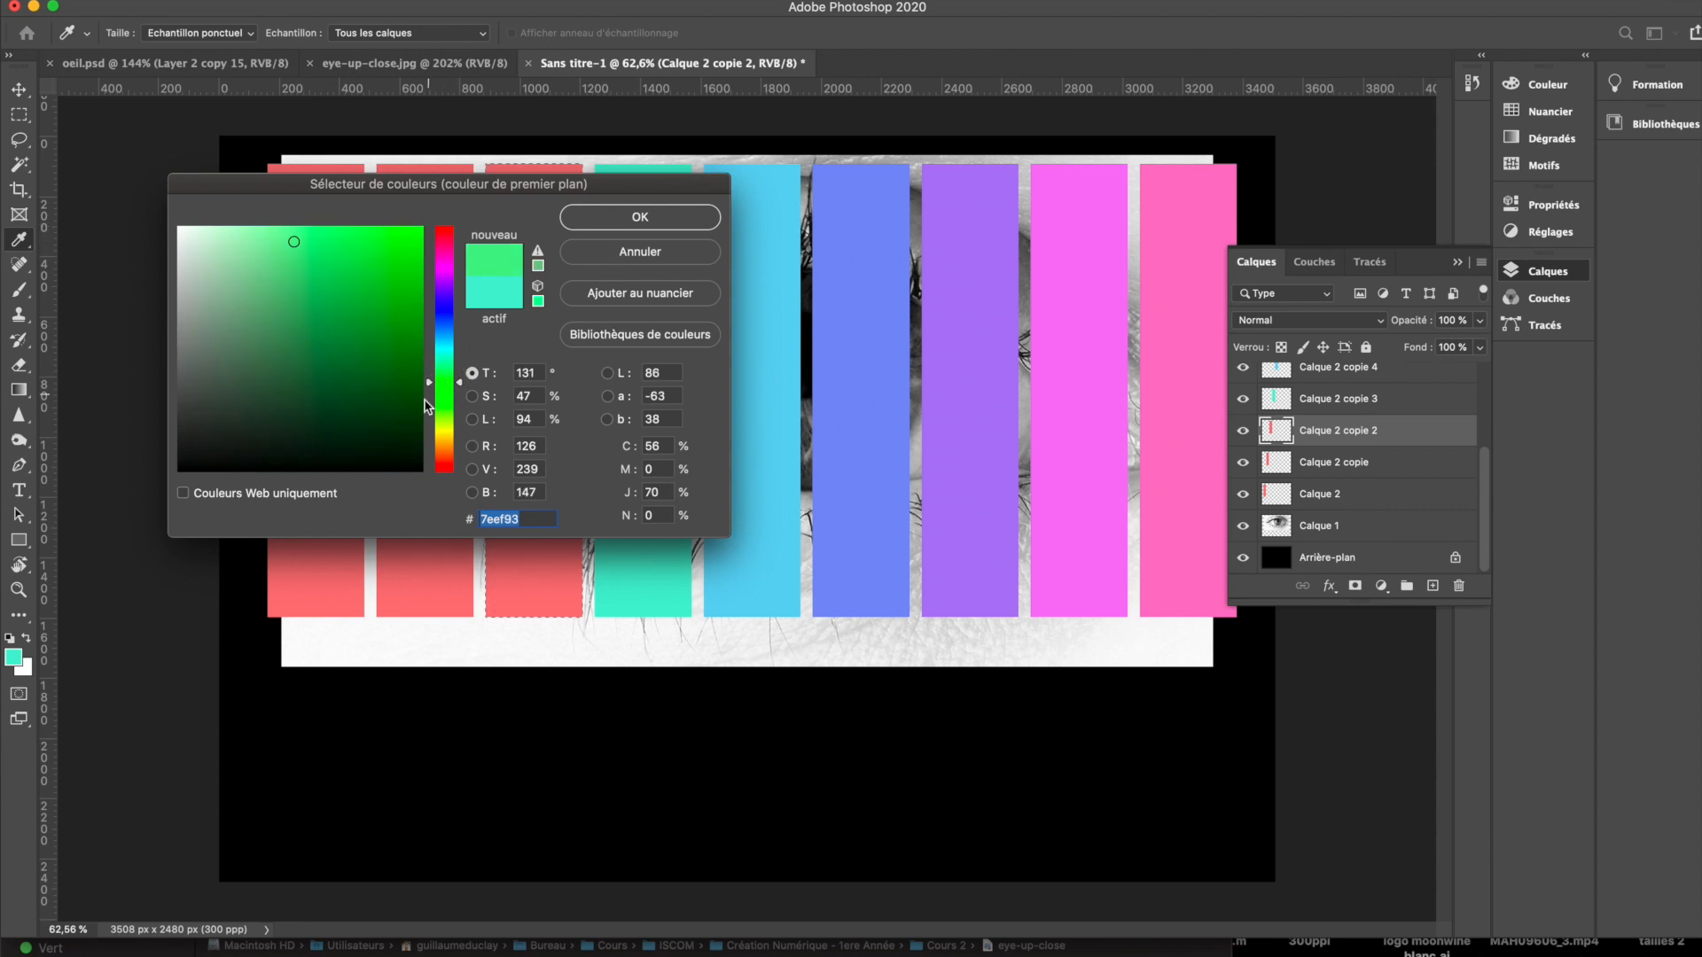
click(656, 222)
key(shift+F5)
key(Return)
key(v)
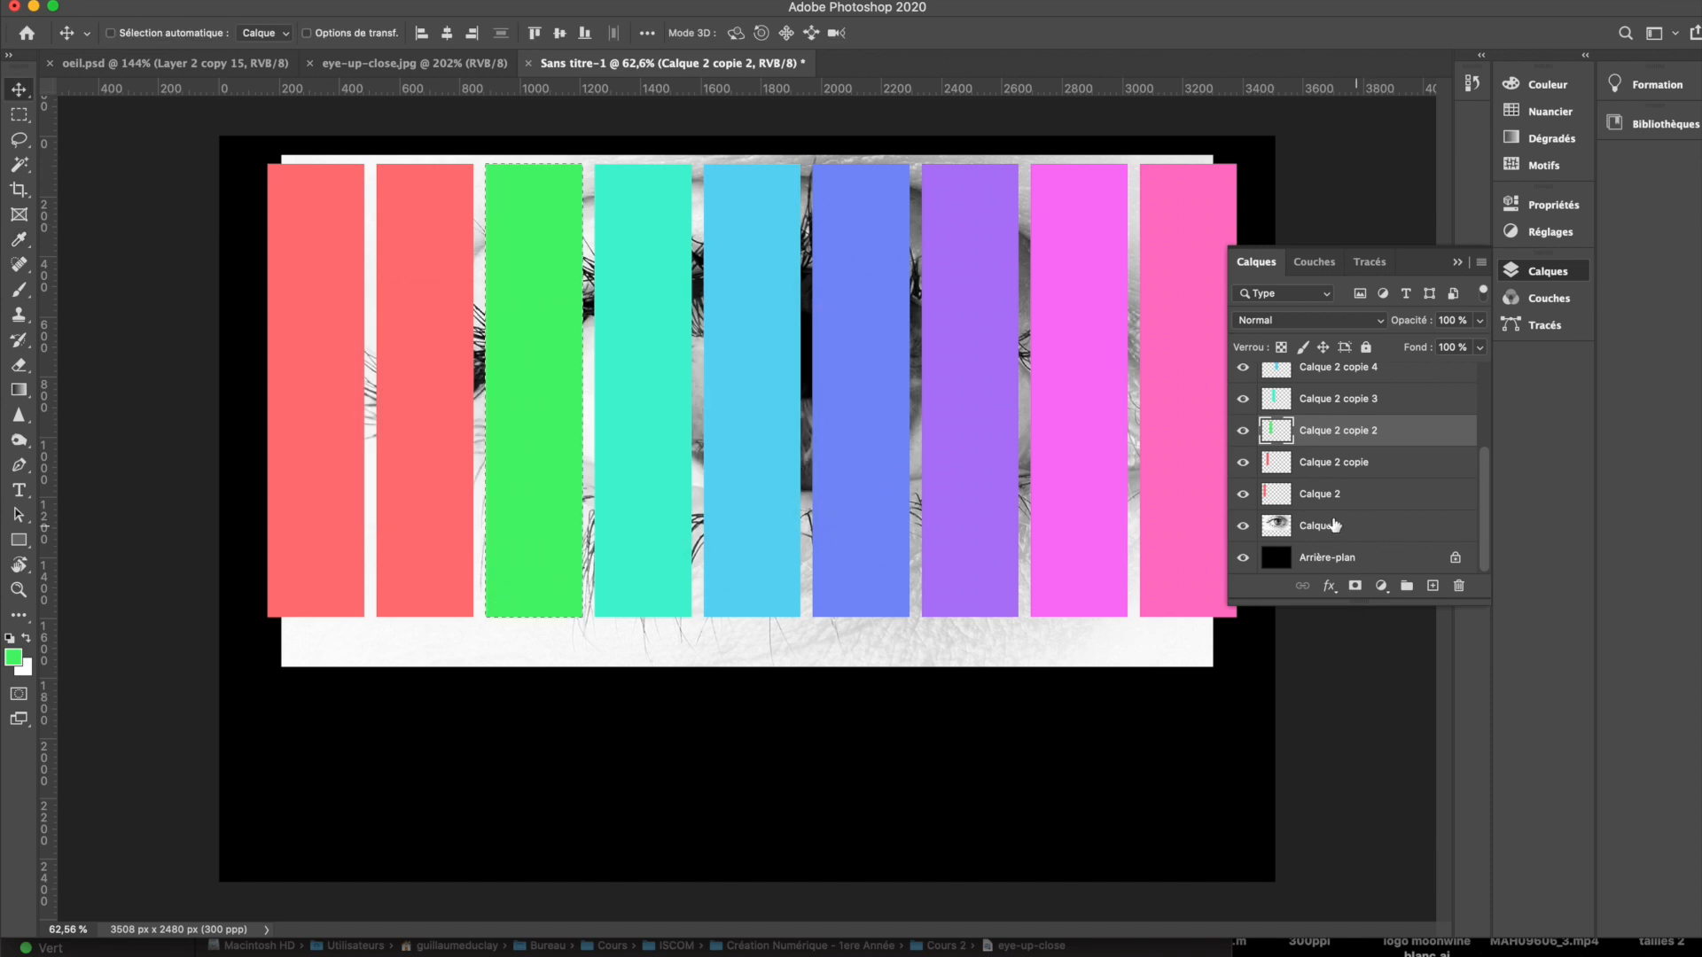
Step: Load the Calque 2 copie strip's outline as a selection on its layer and fill it with yellow-green deef7e
click(1281, 470)
super+click(1277, 462)
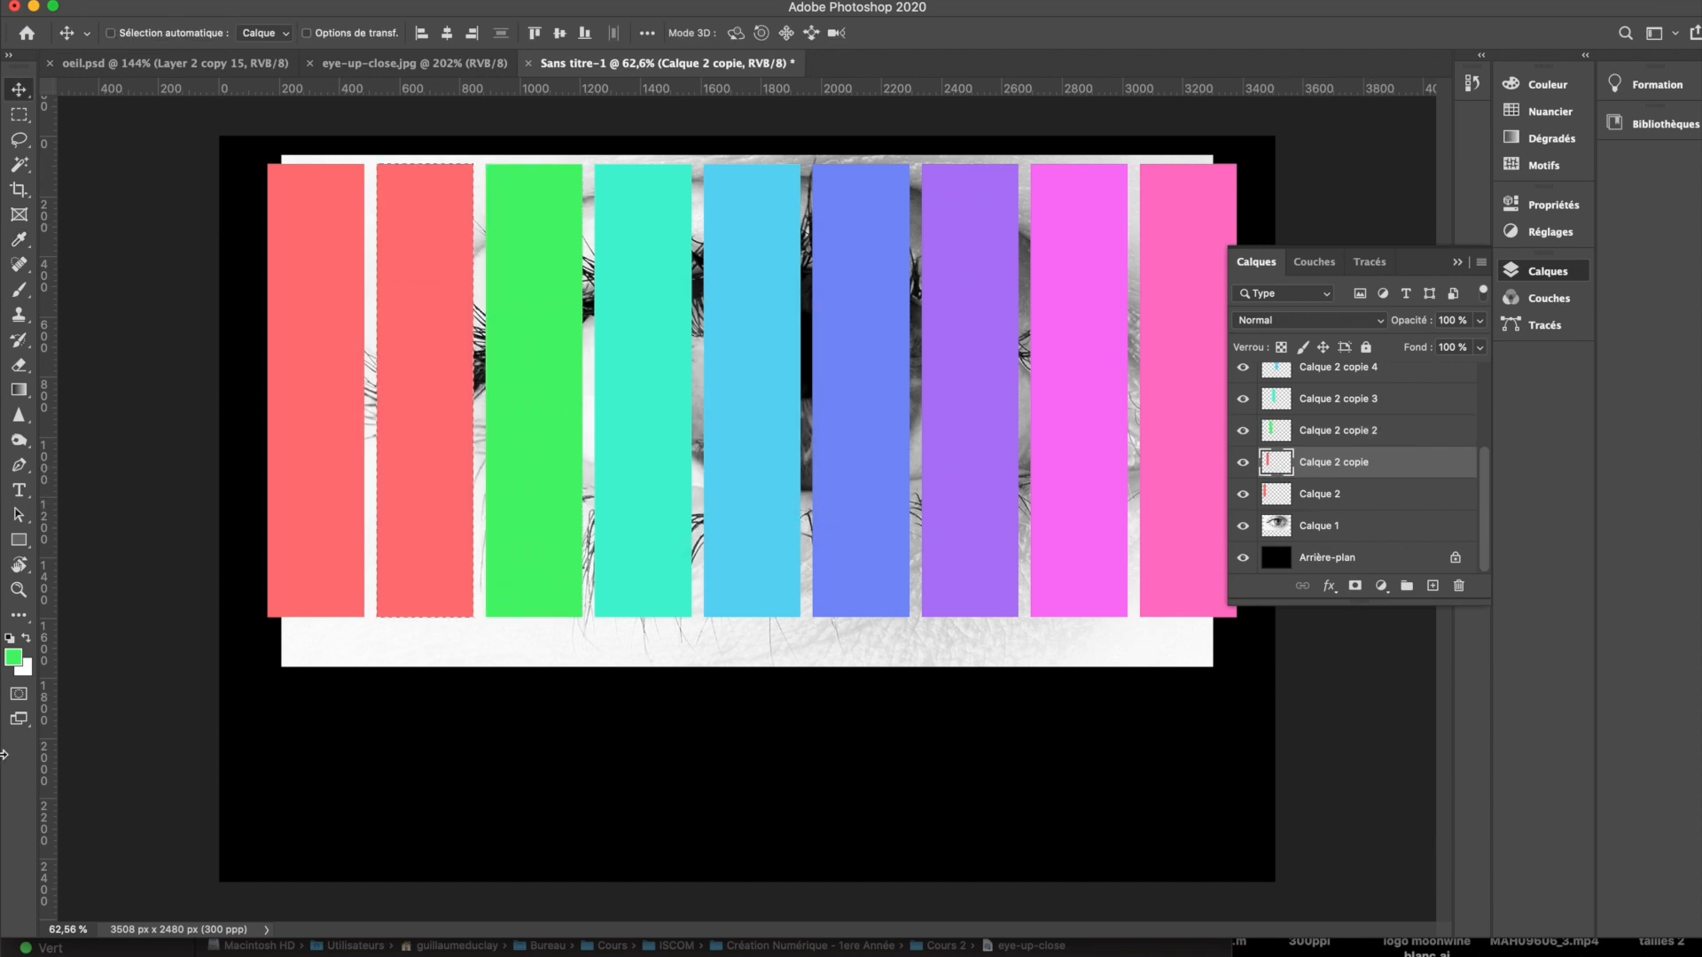
key(i)
click(14, 656)
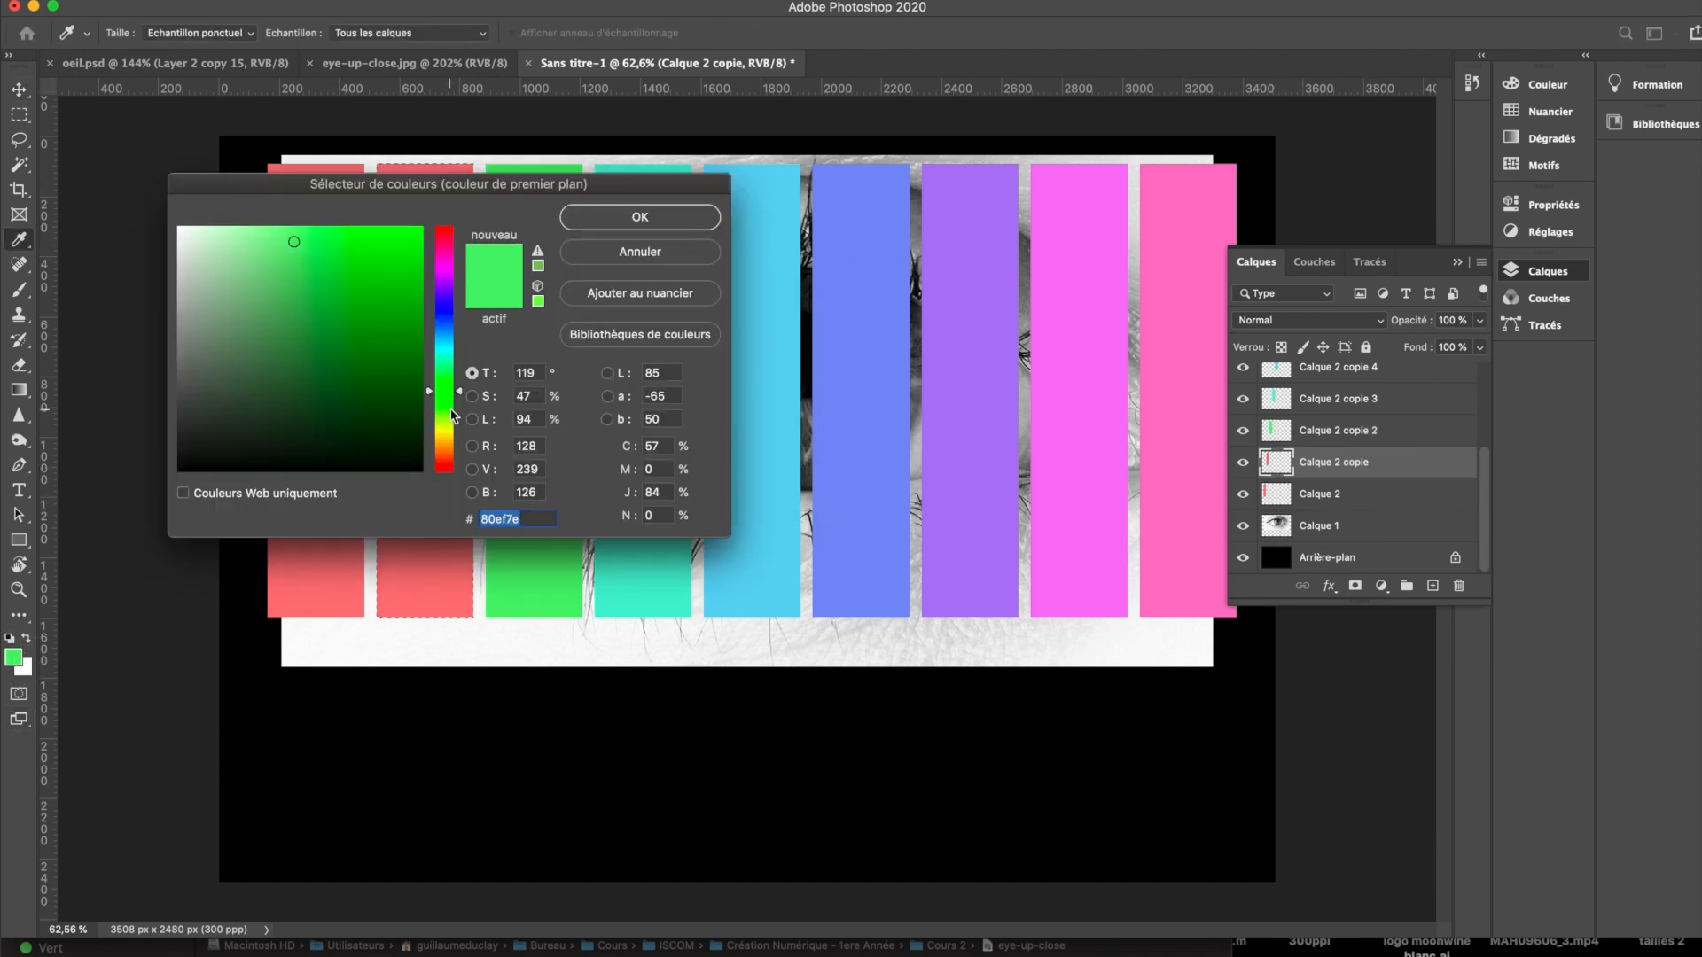
click(451, 415)
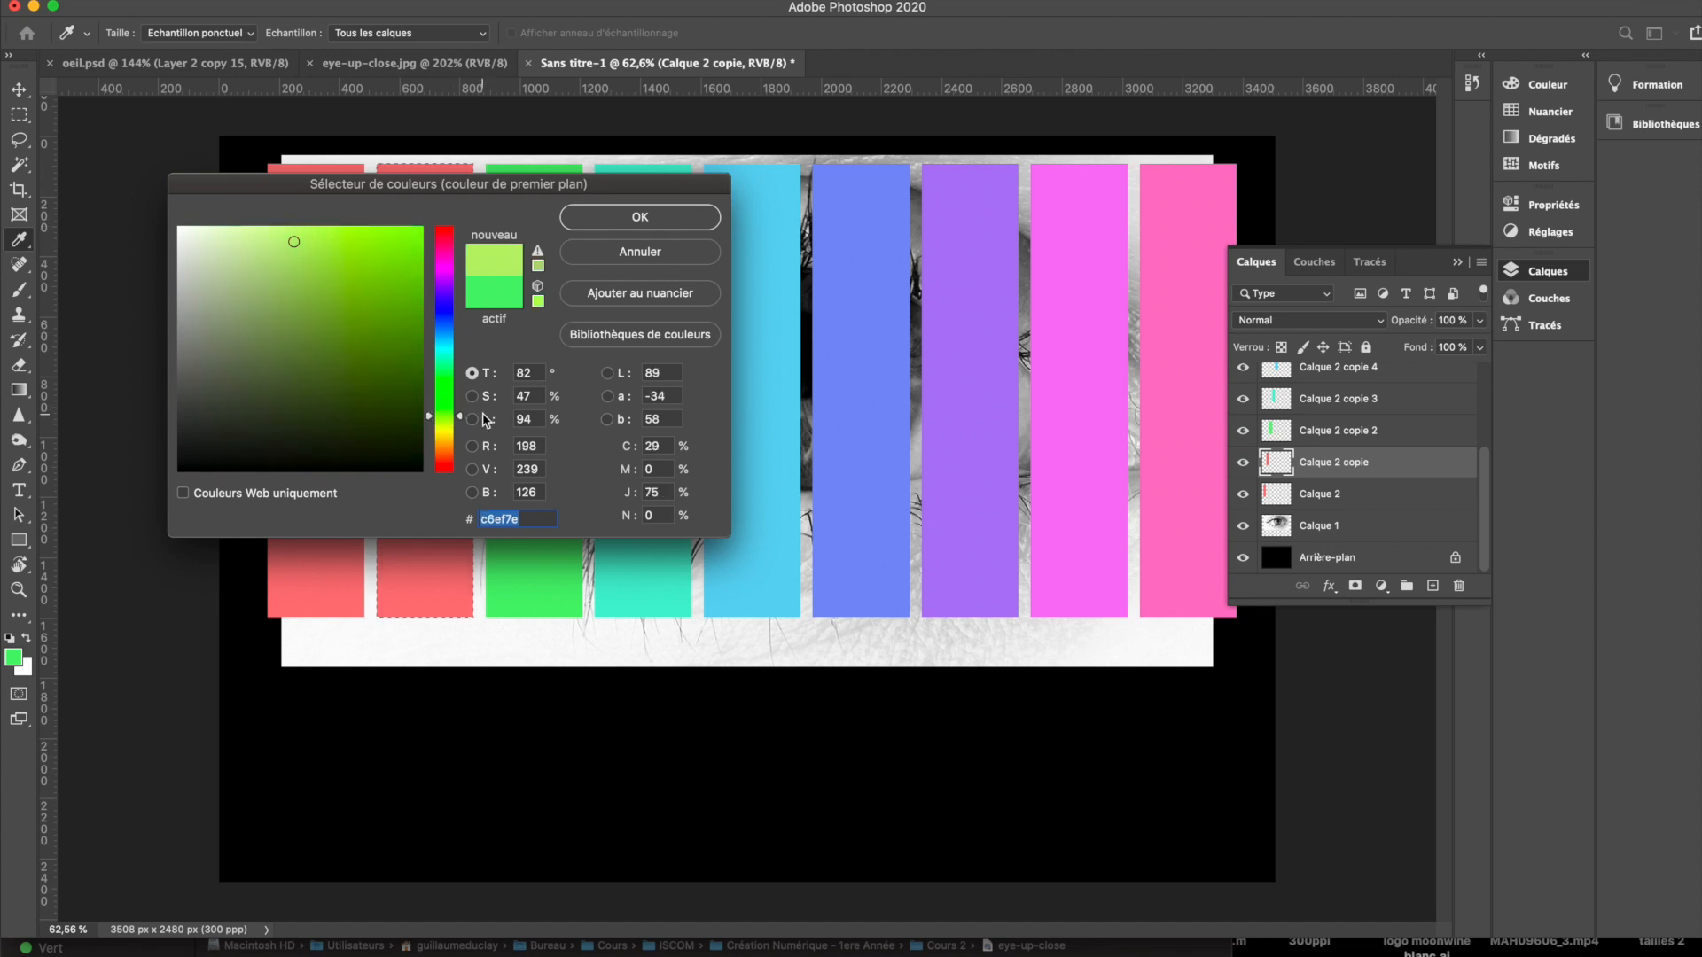
click(448, 426)
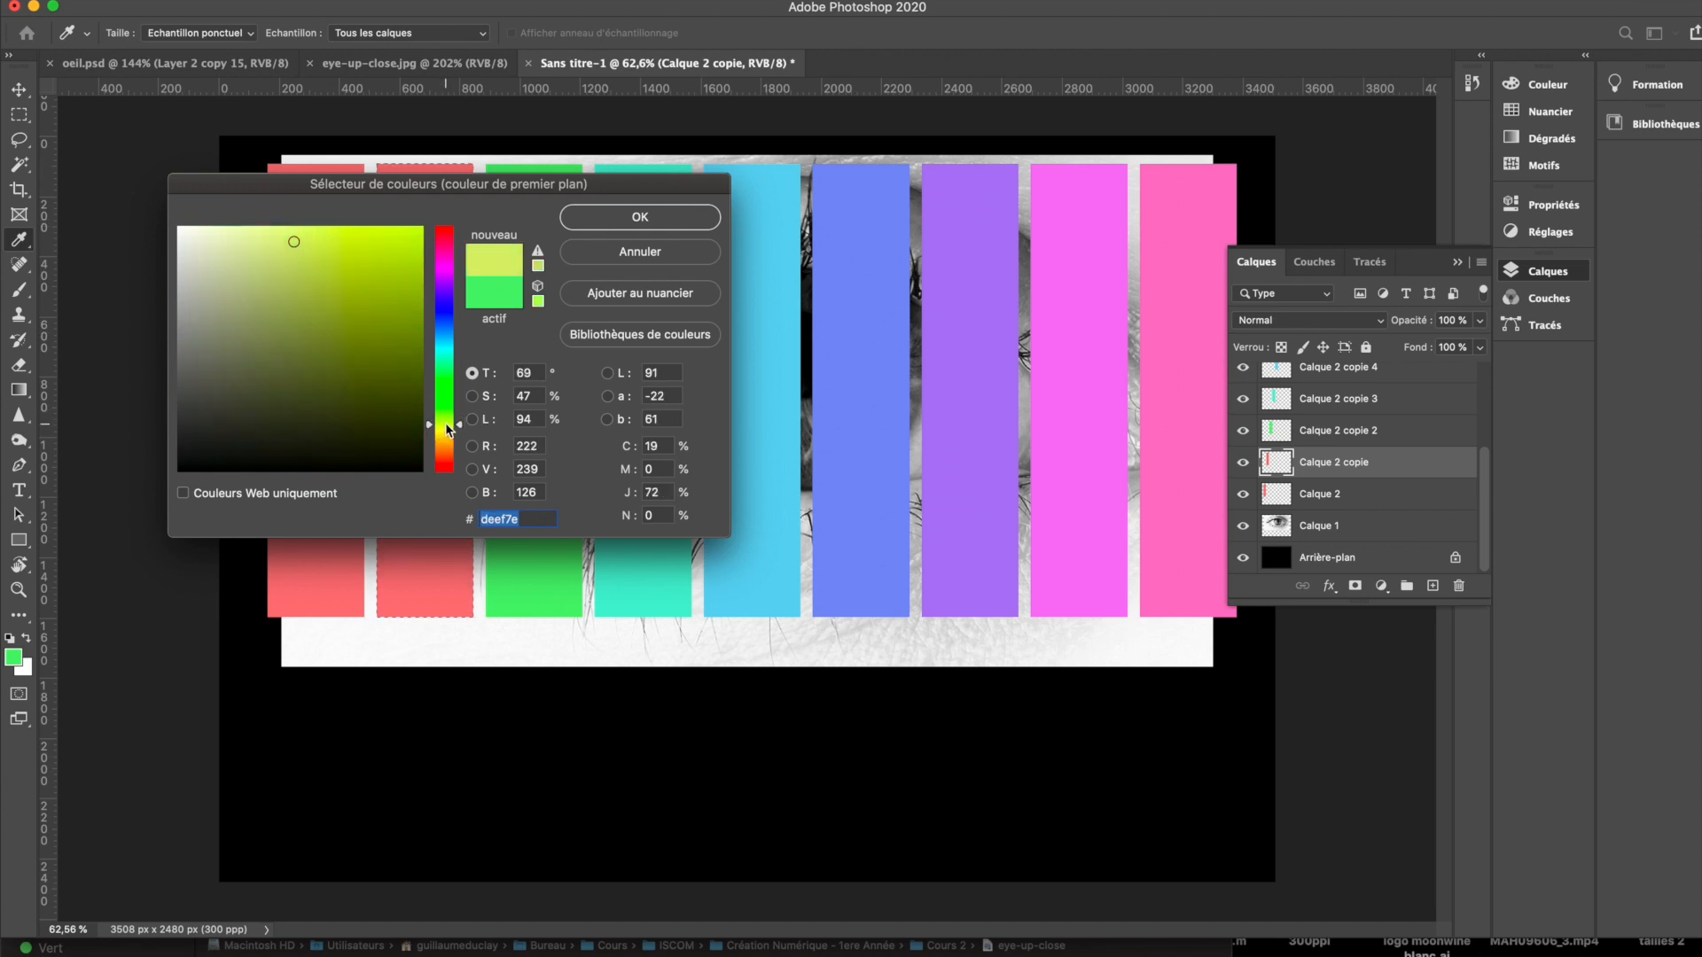
click(621, 216)
key(shift+BackSpace)
key(Return)
key(v)
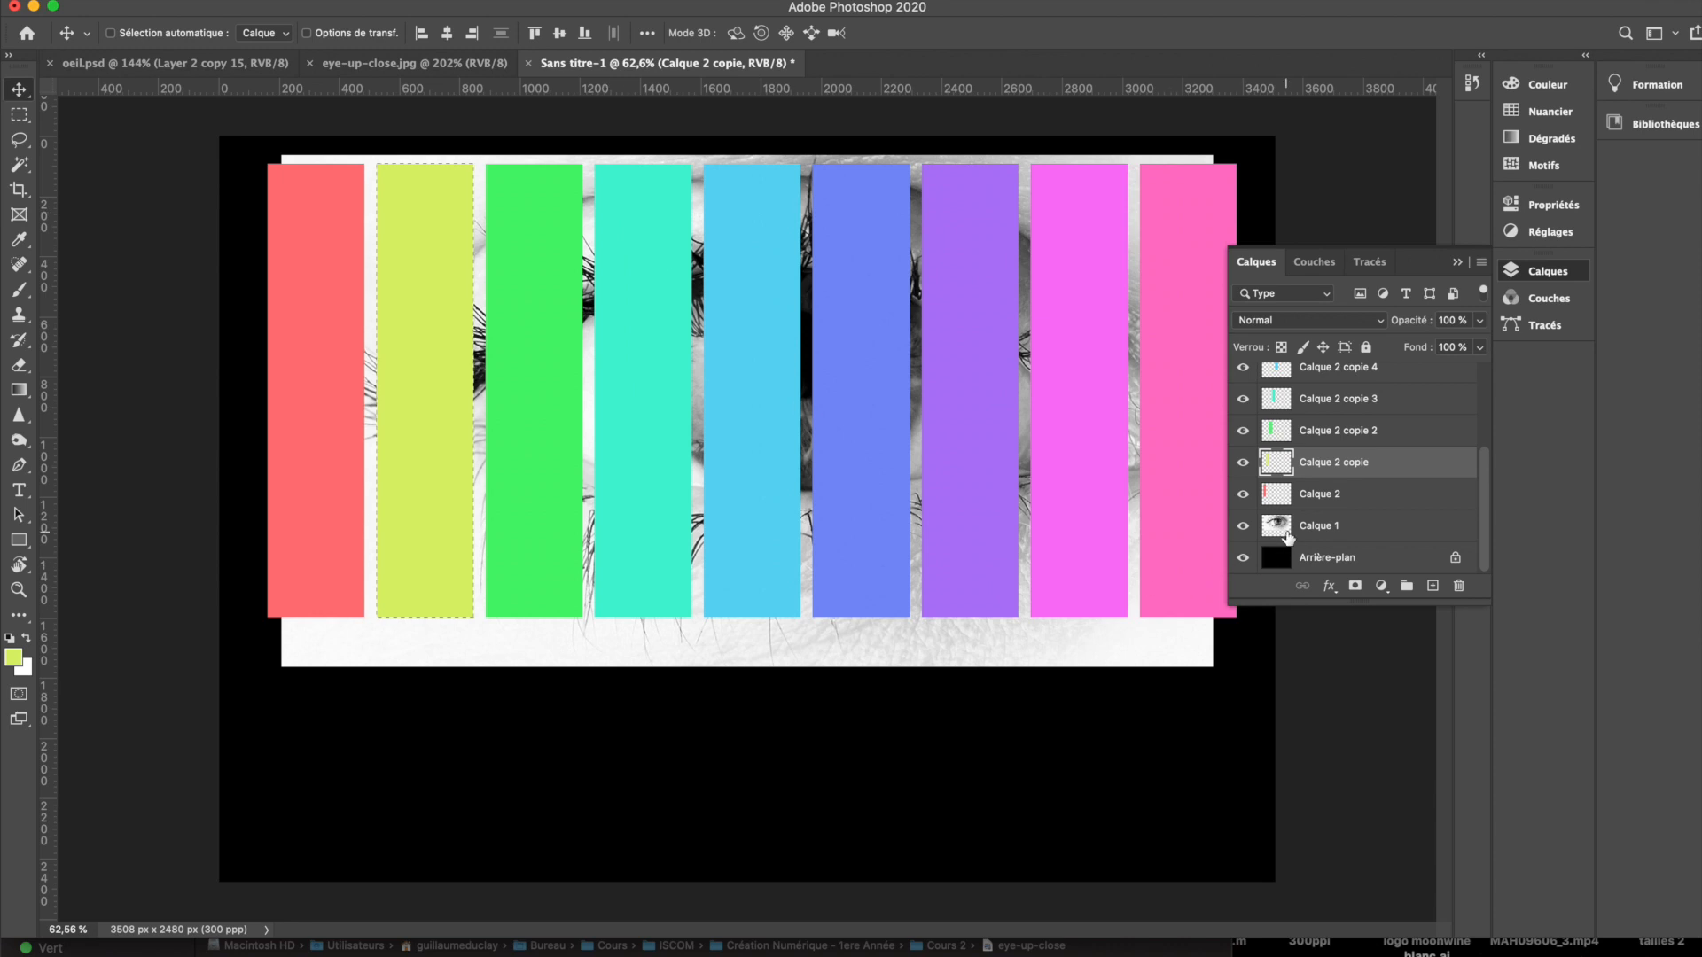
Step: Load the Calque 2 strip's outline as a selection, fill it with light orange efd37e, and deselect
click(1285, 494)
super+click(1286, 493)
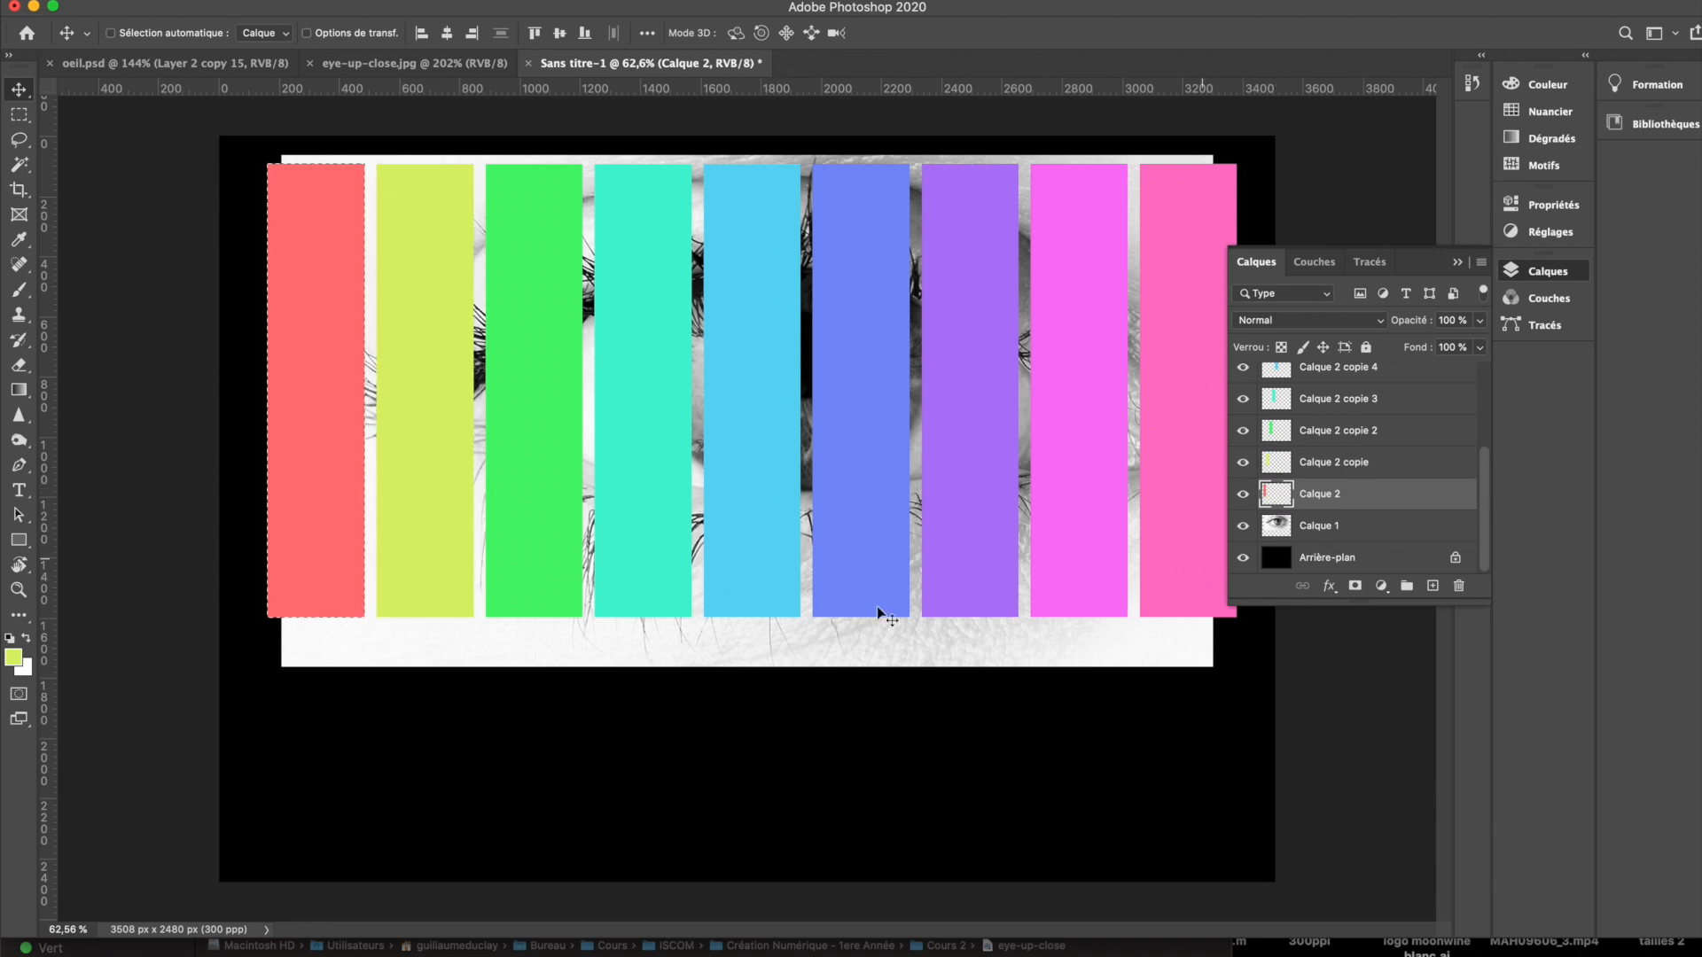
click(13, 657)
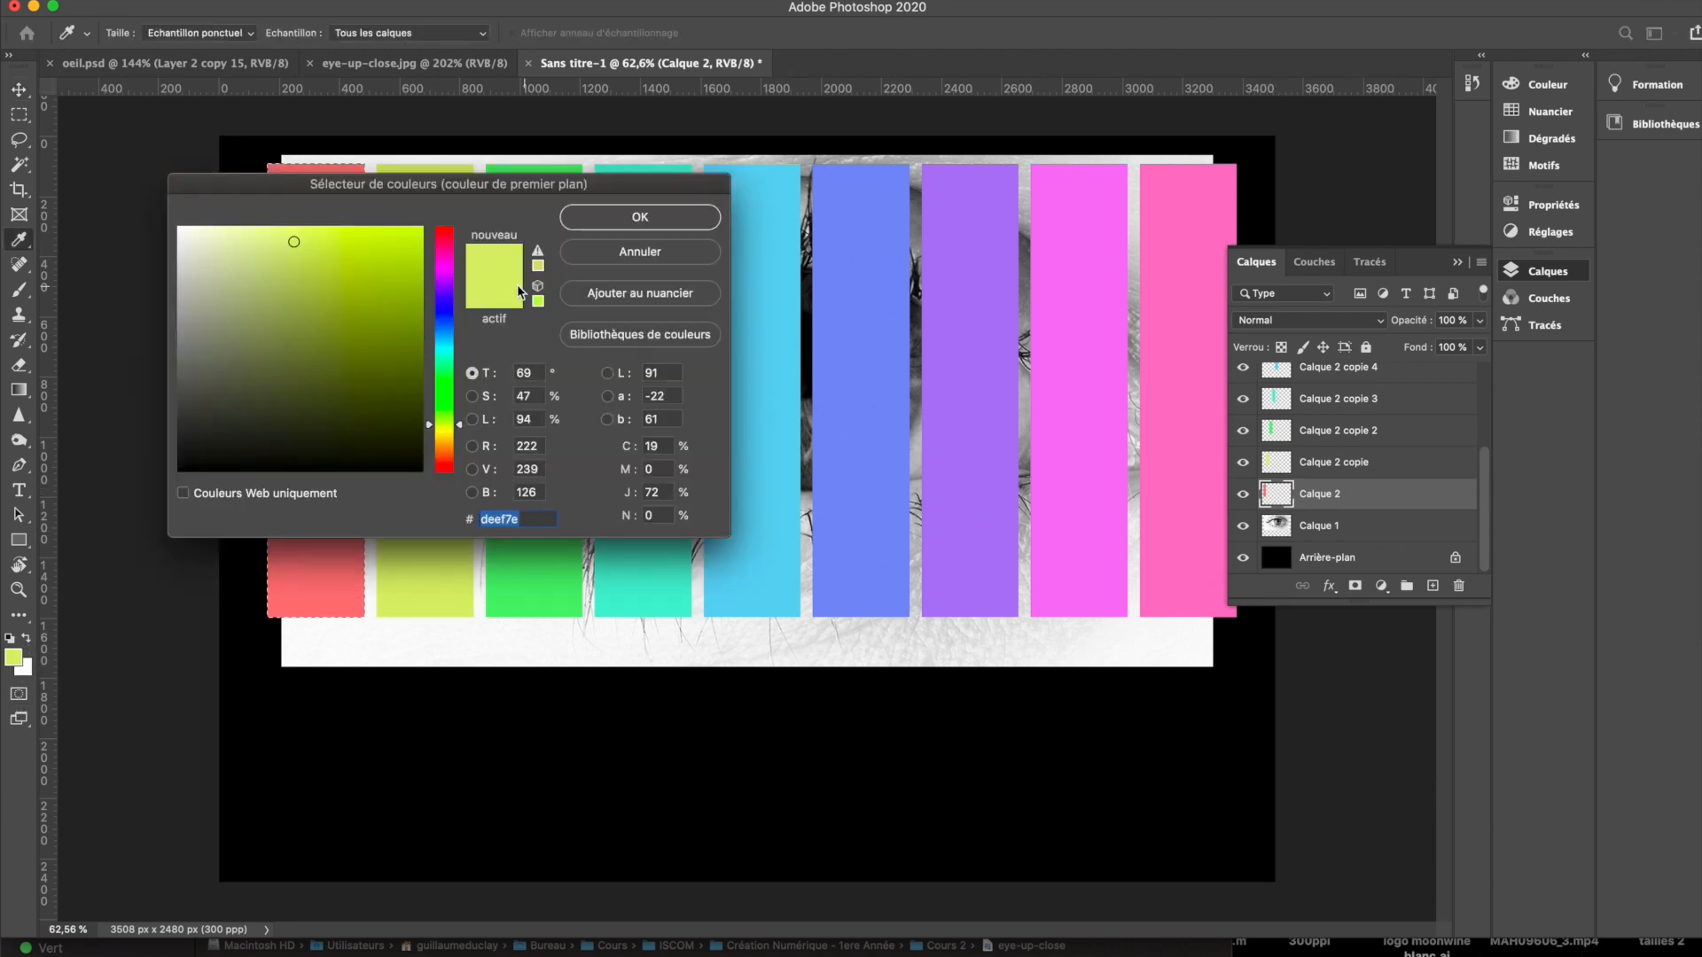
drag(450, 432, 451, 443)
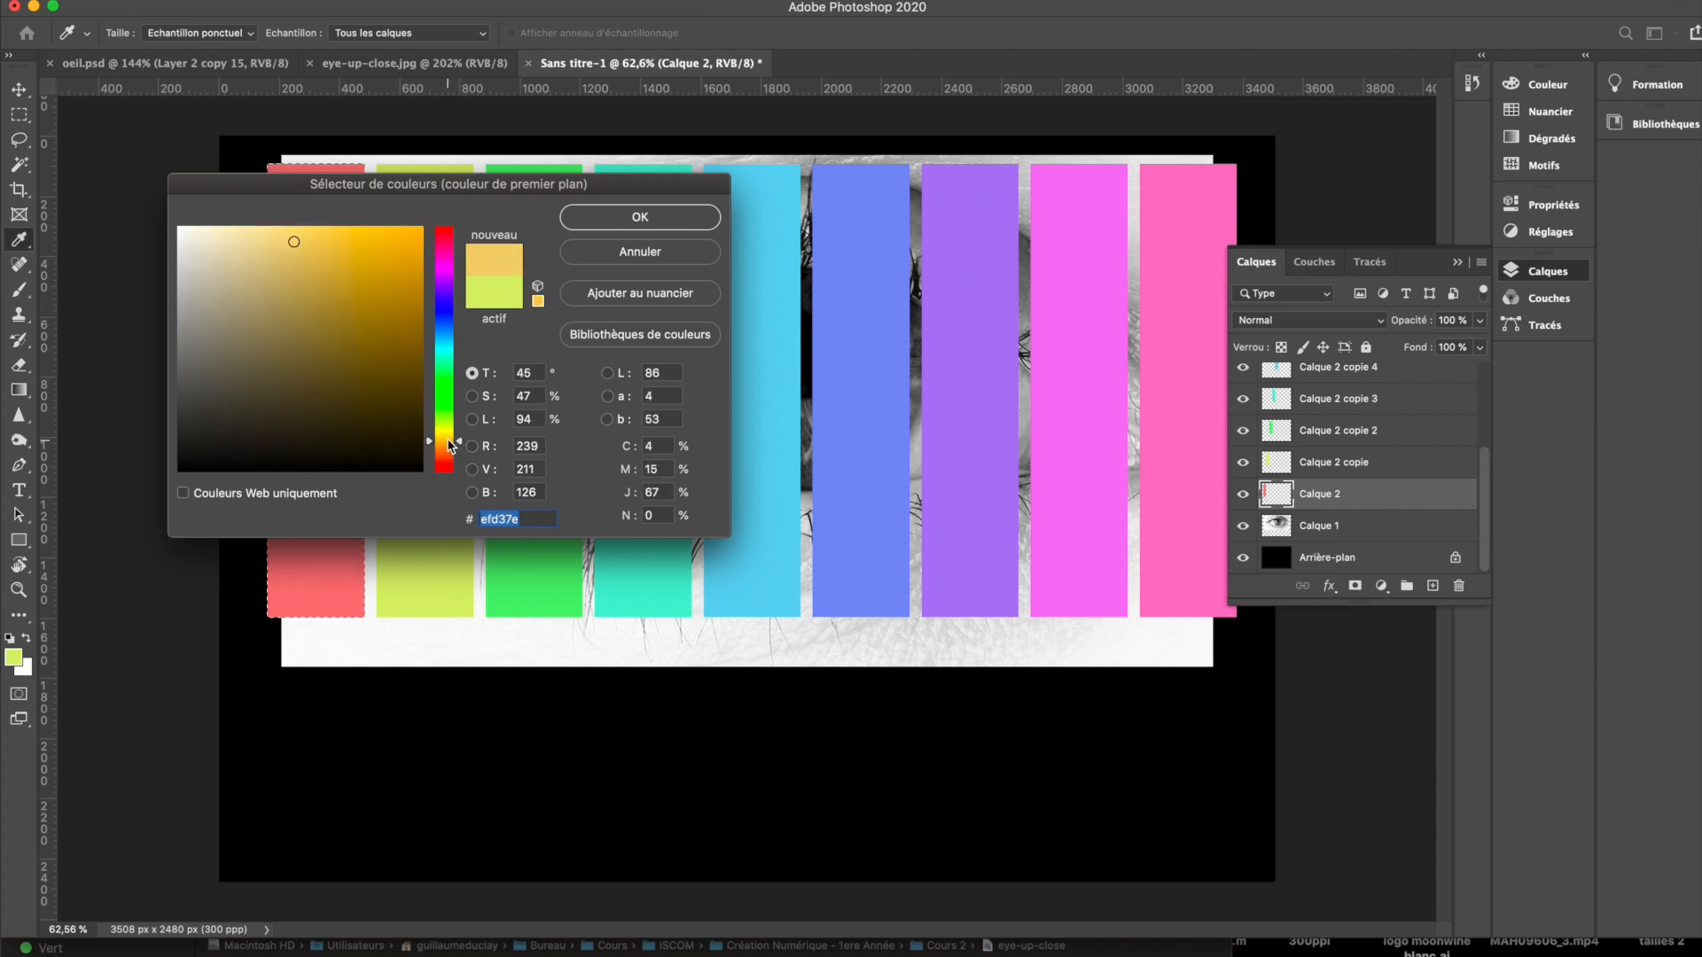
click(601, 227)
key(shift+BackSpace)
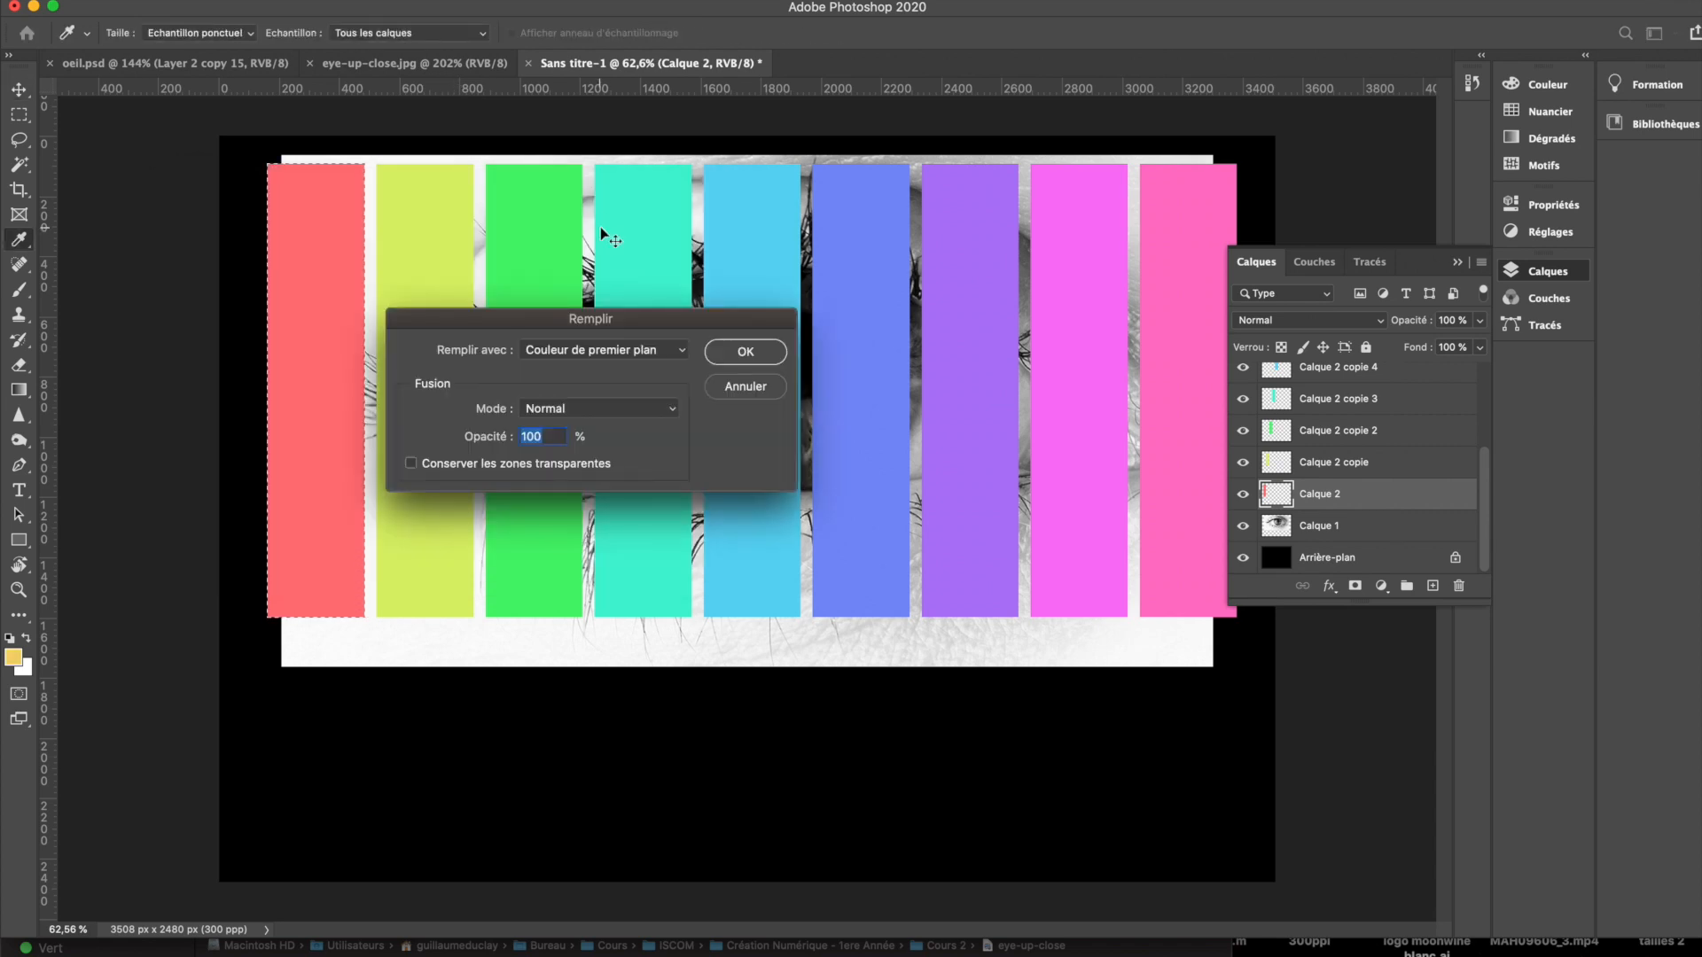
key(Return)
key(v)
key(ctrl+d)
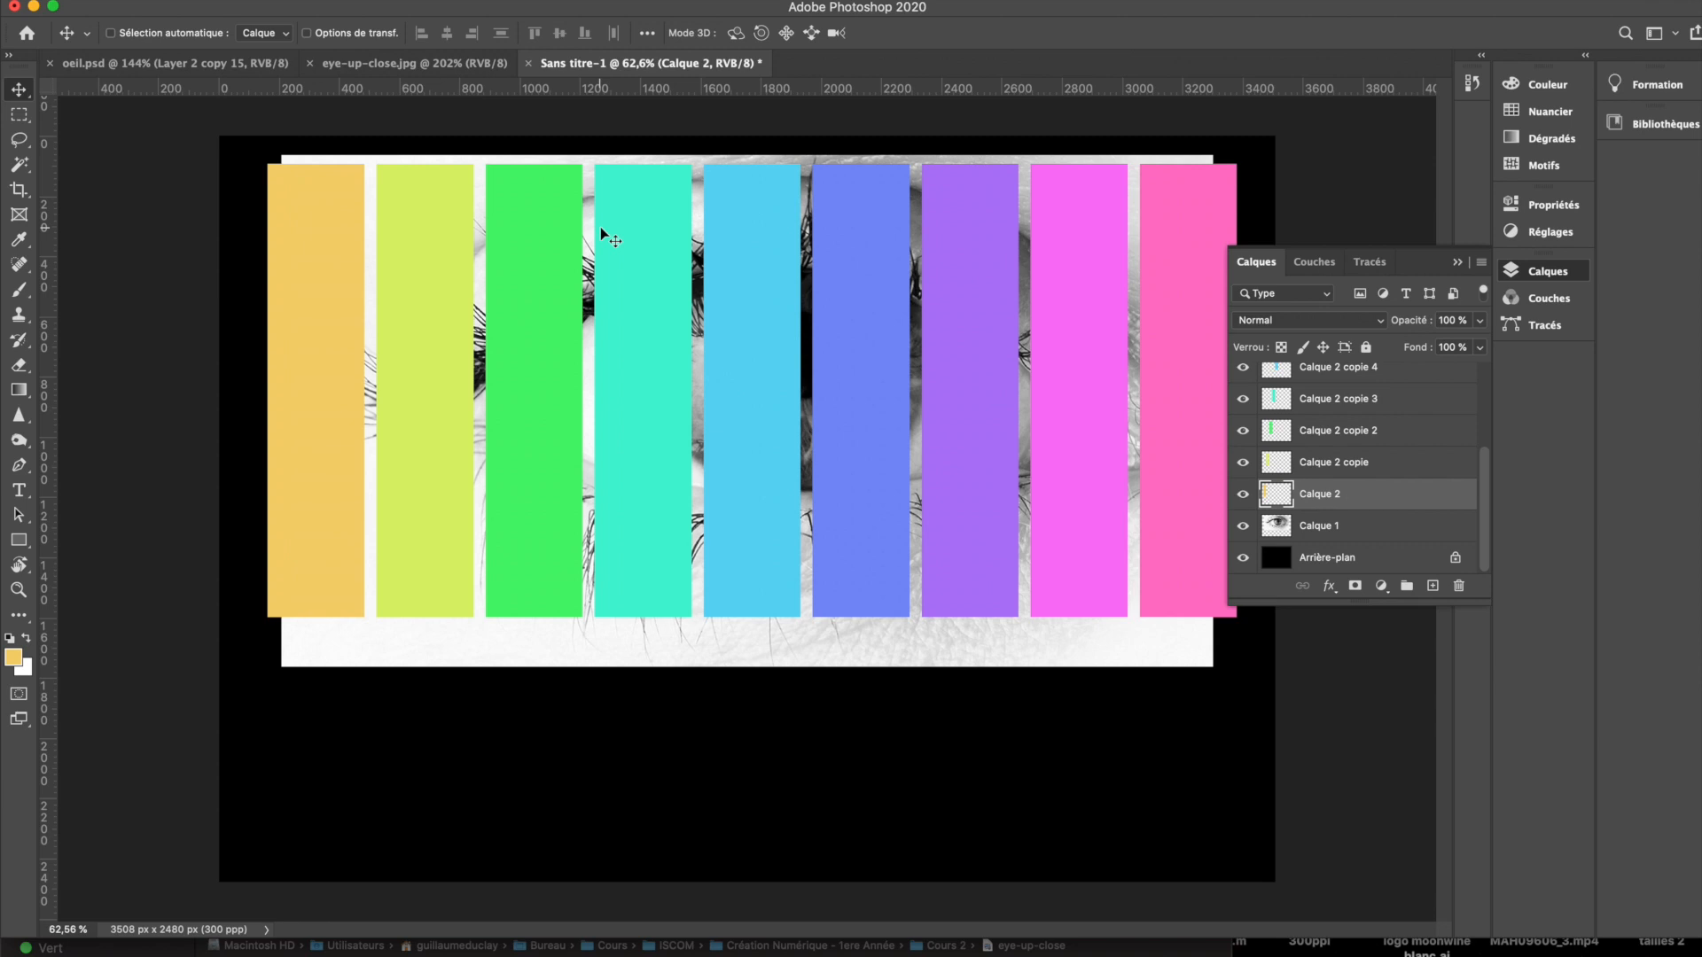
Step: Select all nine colored strip layers, from Calque 2 through Calque 2 copie 8, and merge them into a single layer
scroll(1283, 467, up, 4)
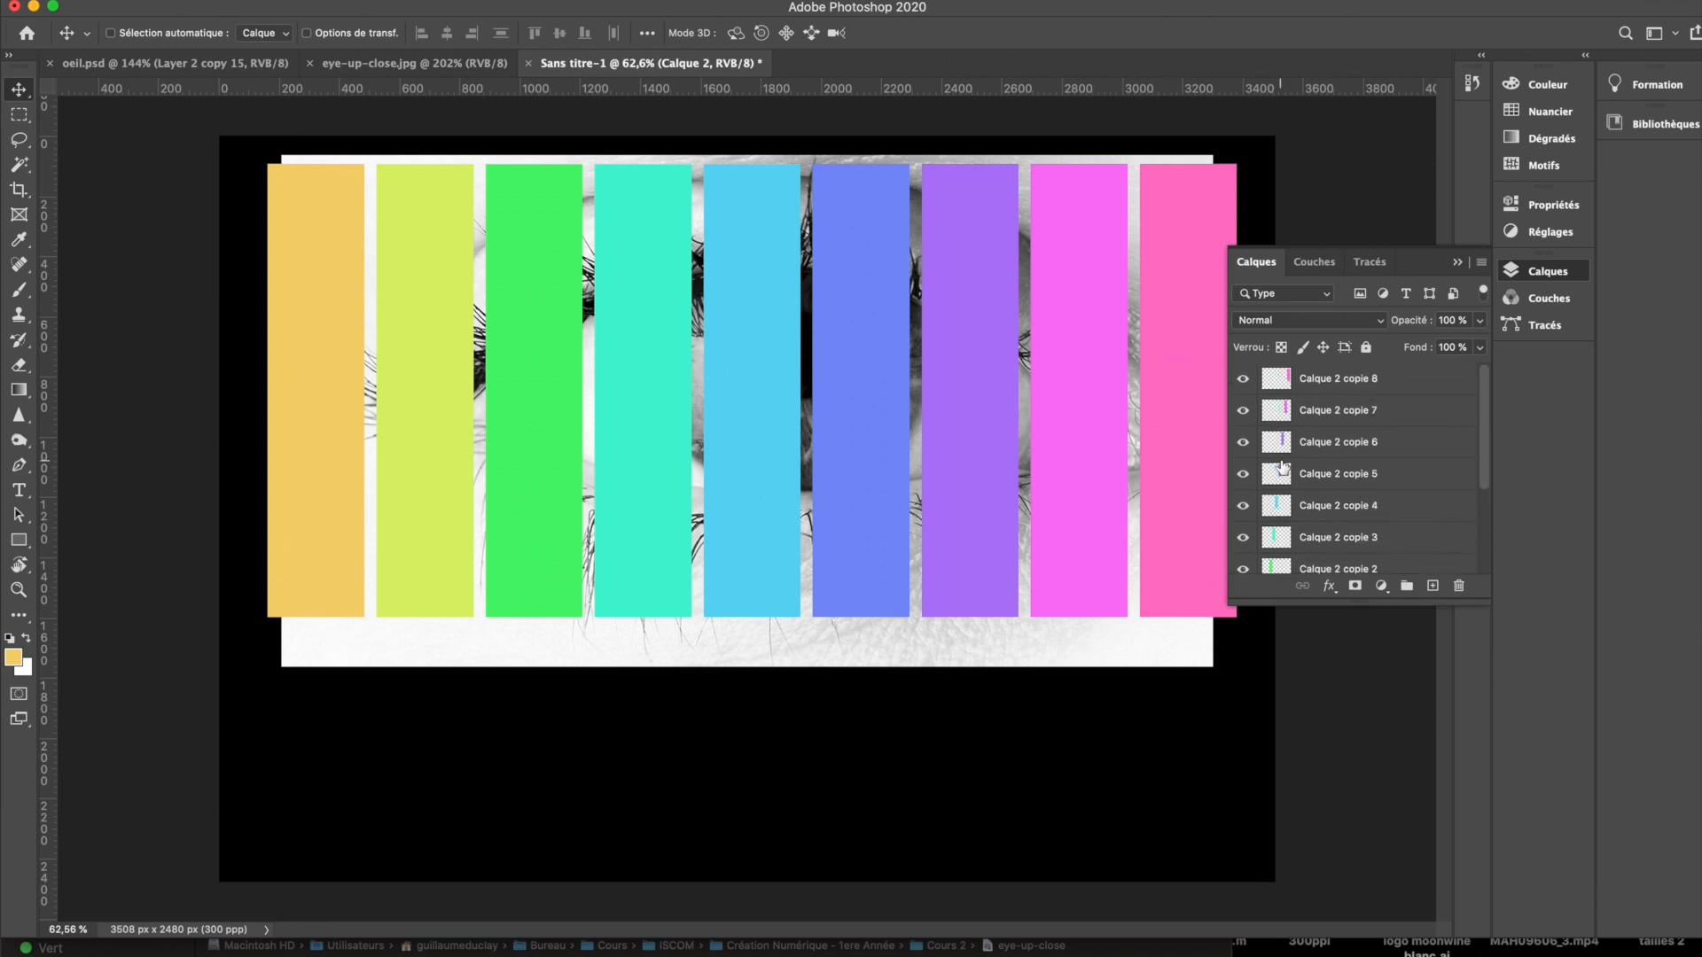
scroll(1283, 467, down, 3)
scroll(1283, 467, up, 3)
scroll(1283, 467, down, 3)
click(1381, 465)
click(1369, 493)
scroll(1369, 443, up, 3)
shift+click(1373, 388)
scroll(1347, 466, down, 3)
scroll(1347, 466, up, 3)
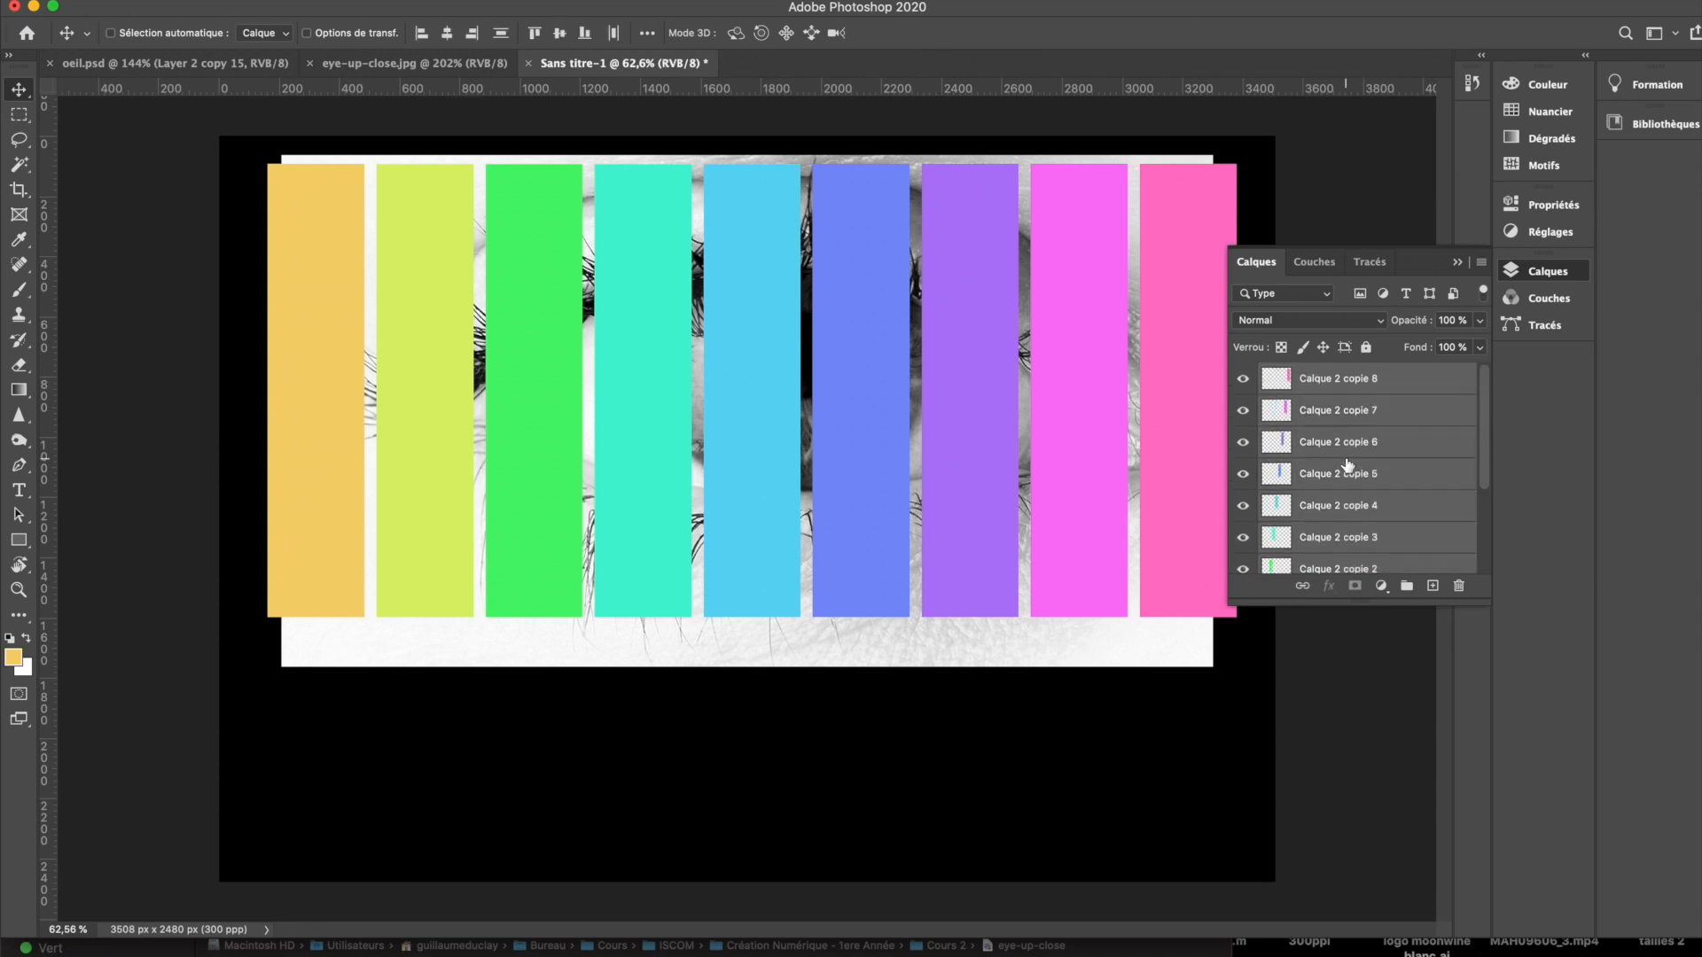
right_click(1355, 391)
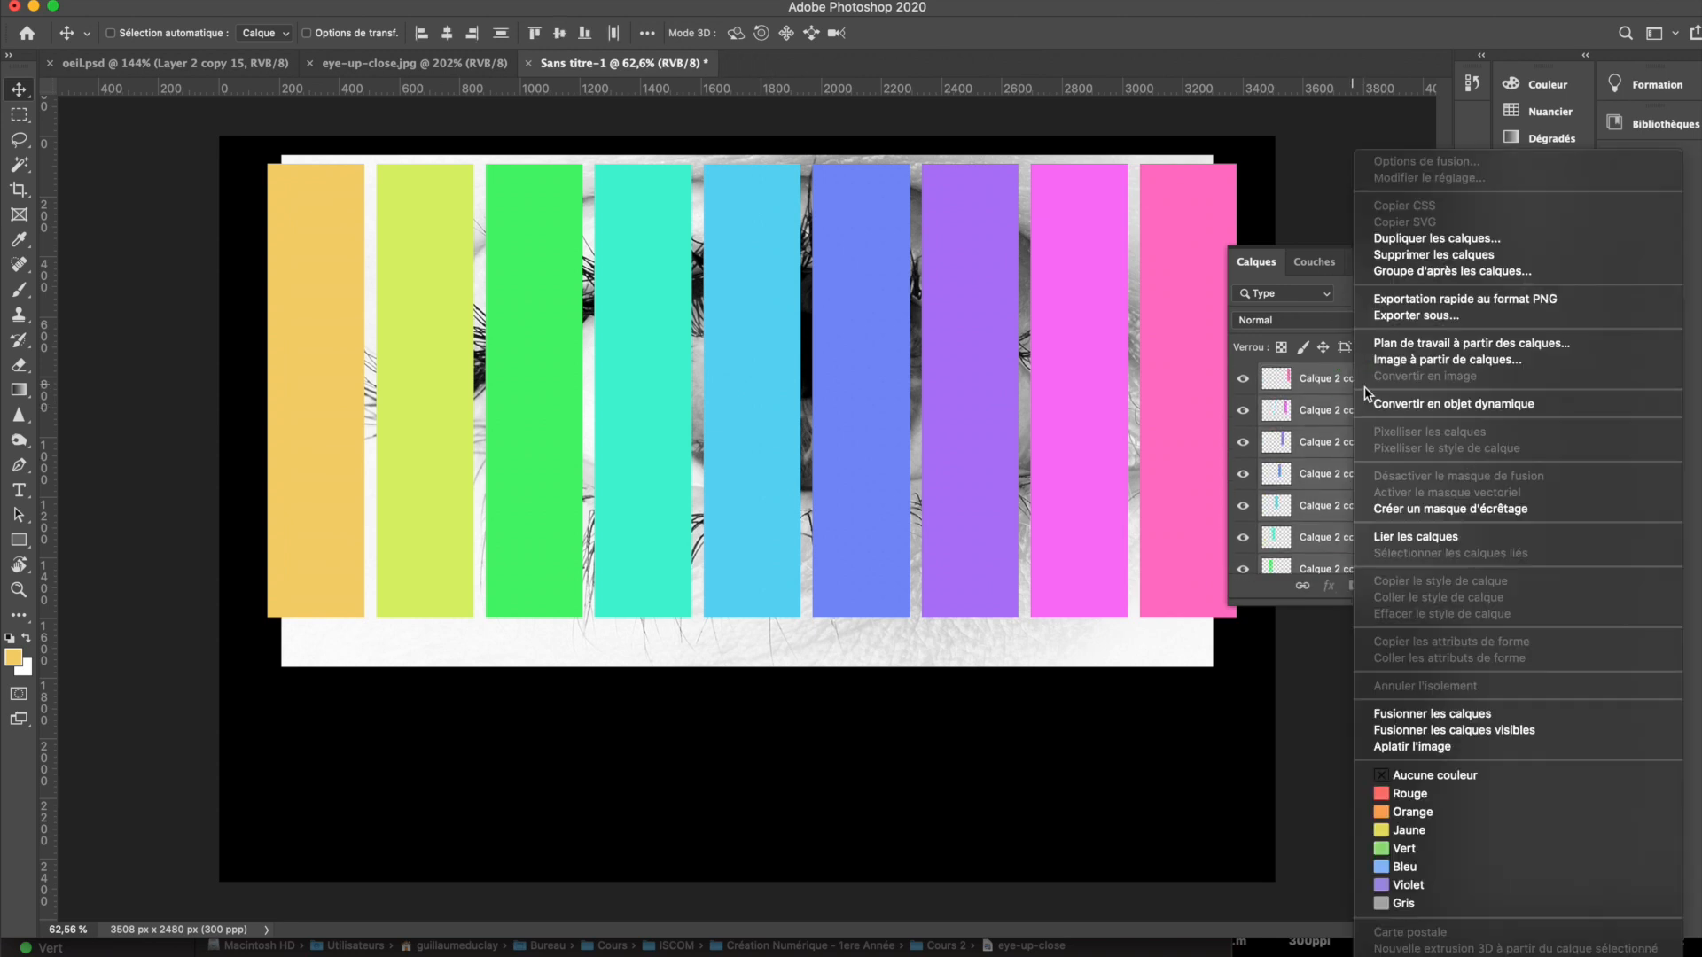
click(1323, 382)
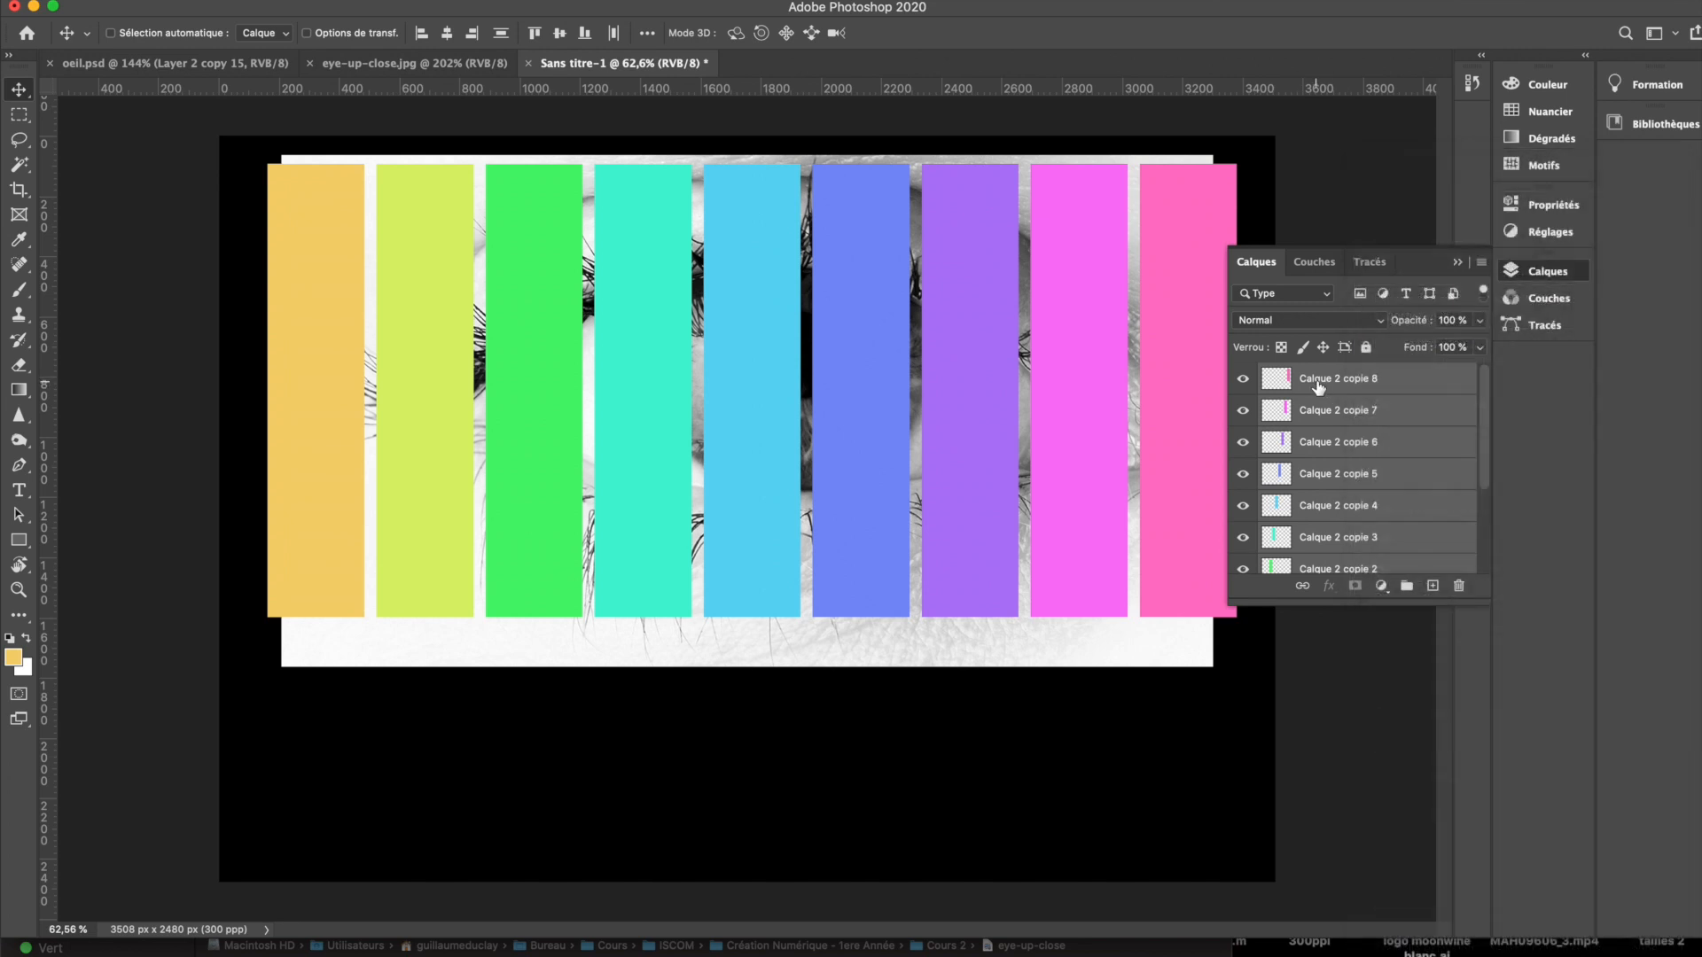
right_click(1273, 380)
click(1263, 392)
right_click(1356, 393)
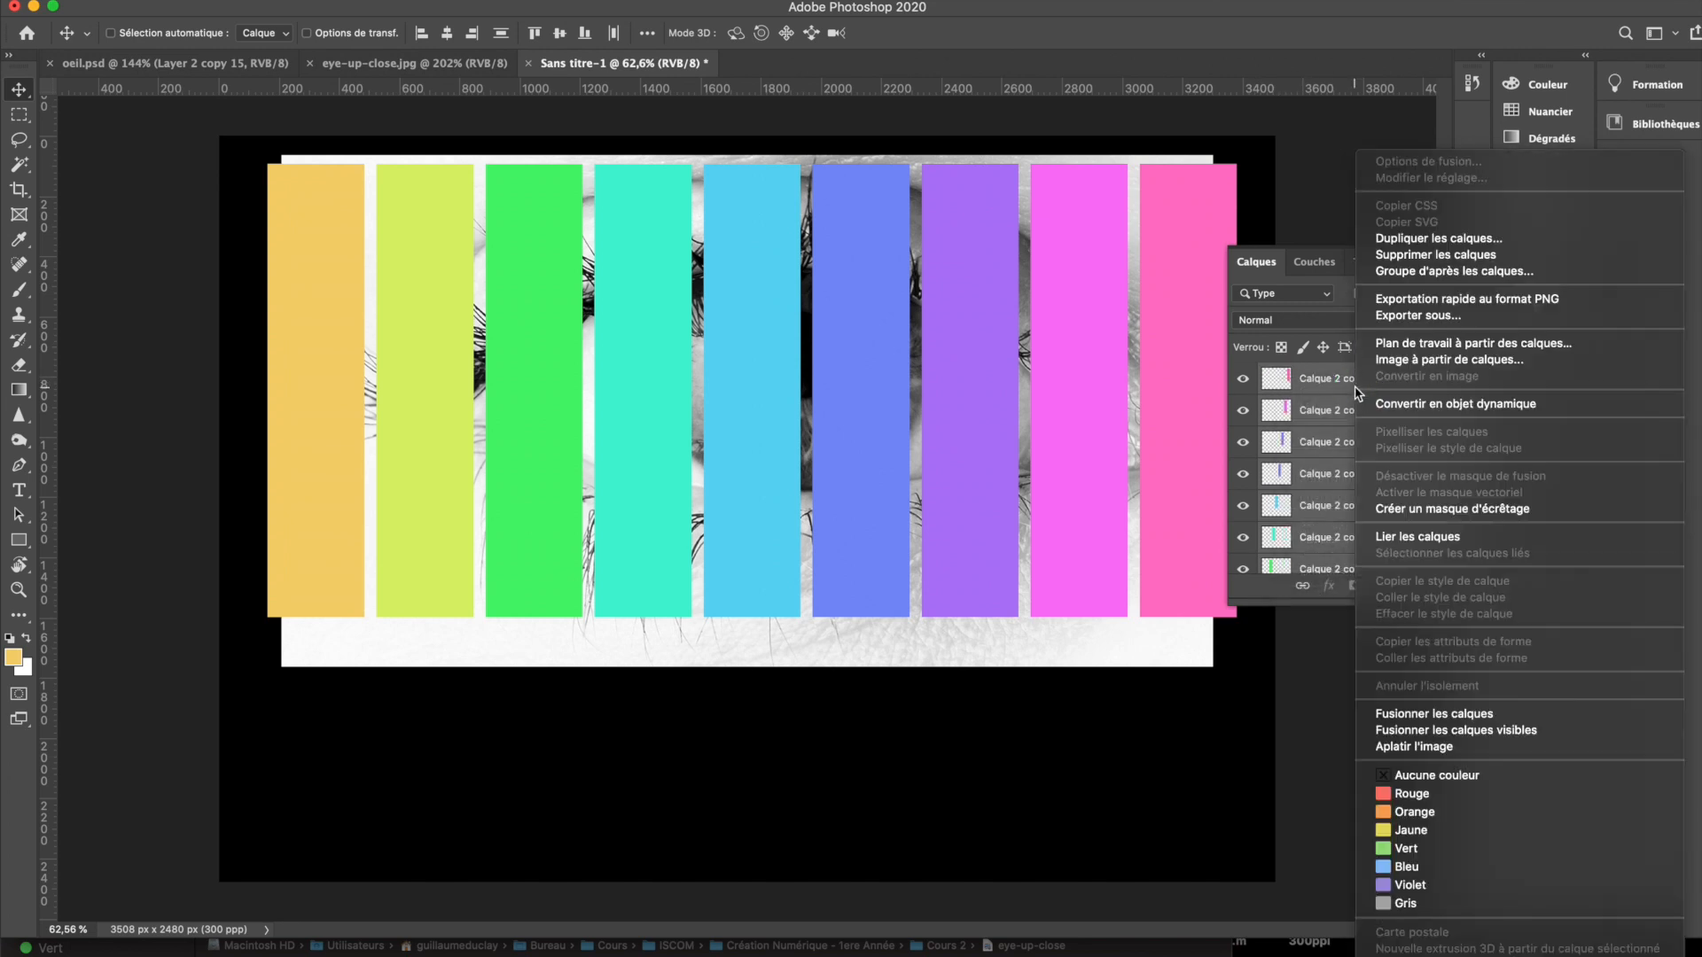
click(1451, 714)
click(1244, 381)
click(1244, 383)
mouse_move(1243, 443)
mouse_down()
mouse_move(1242, 410)
mouse_move(1243, 442)
mouse_up()
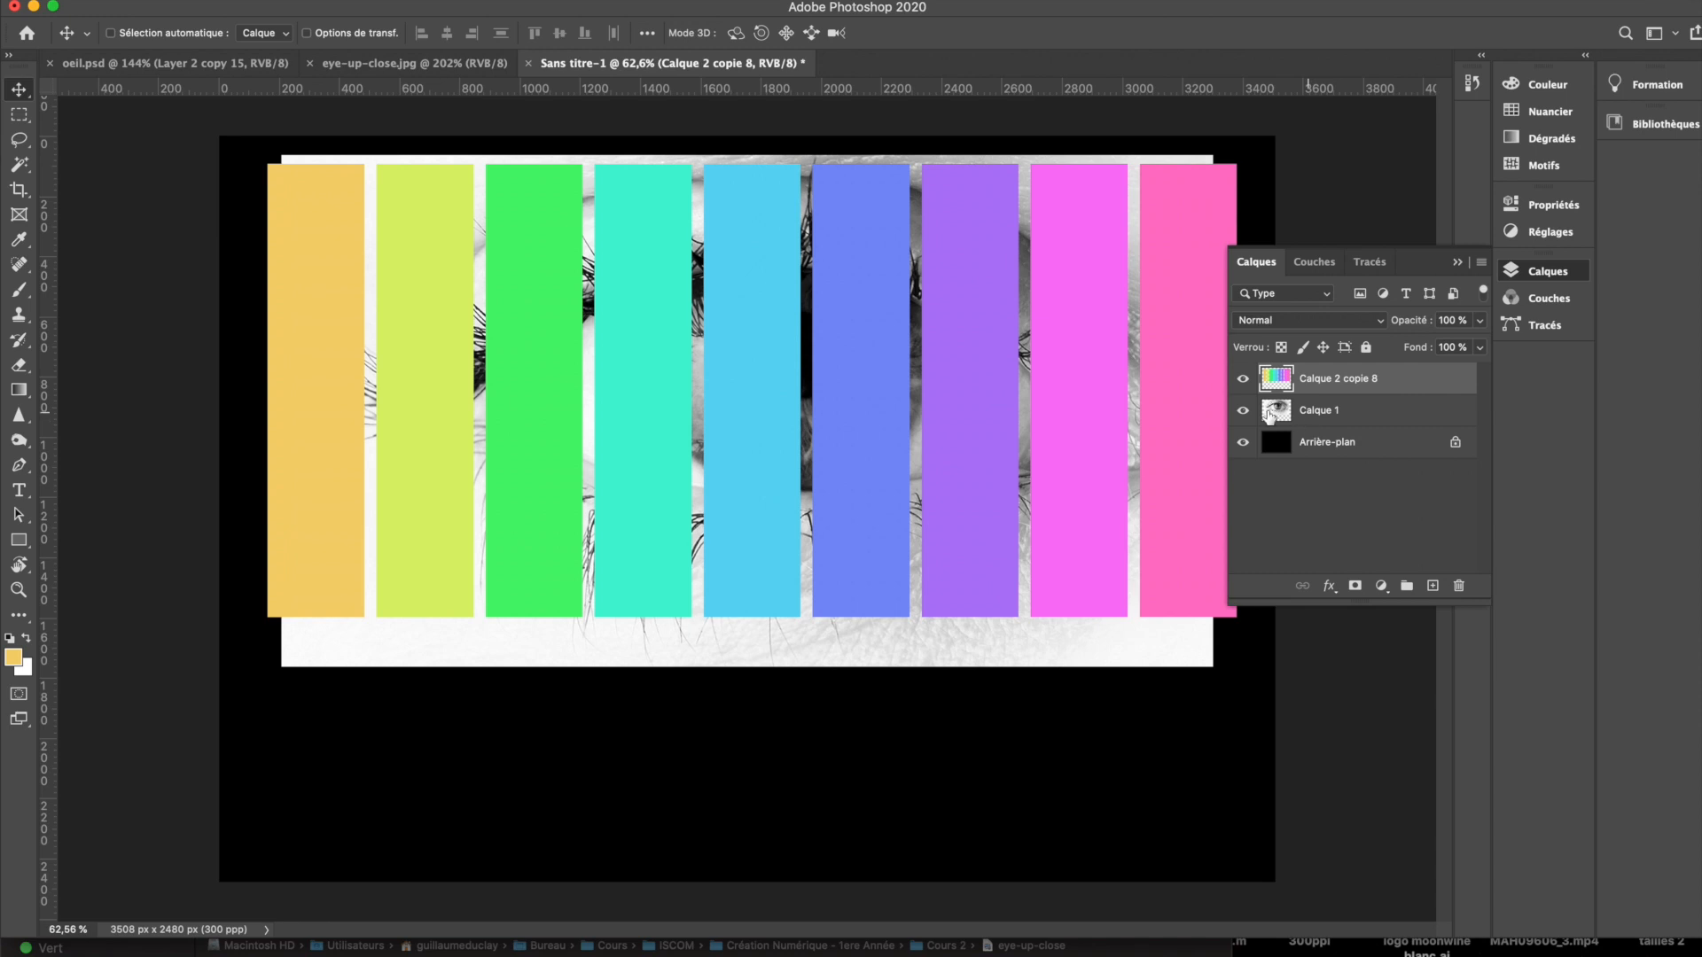
Step: Move the eye photo layer Calque 1 above the merged strips layer and clip it to the strips
click(1319, 419)
drag(1320, 419, 1338, 370)
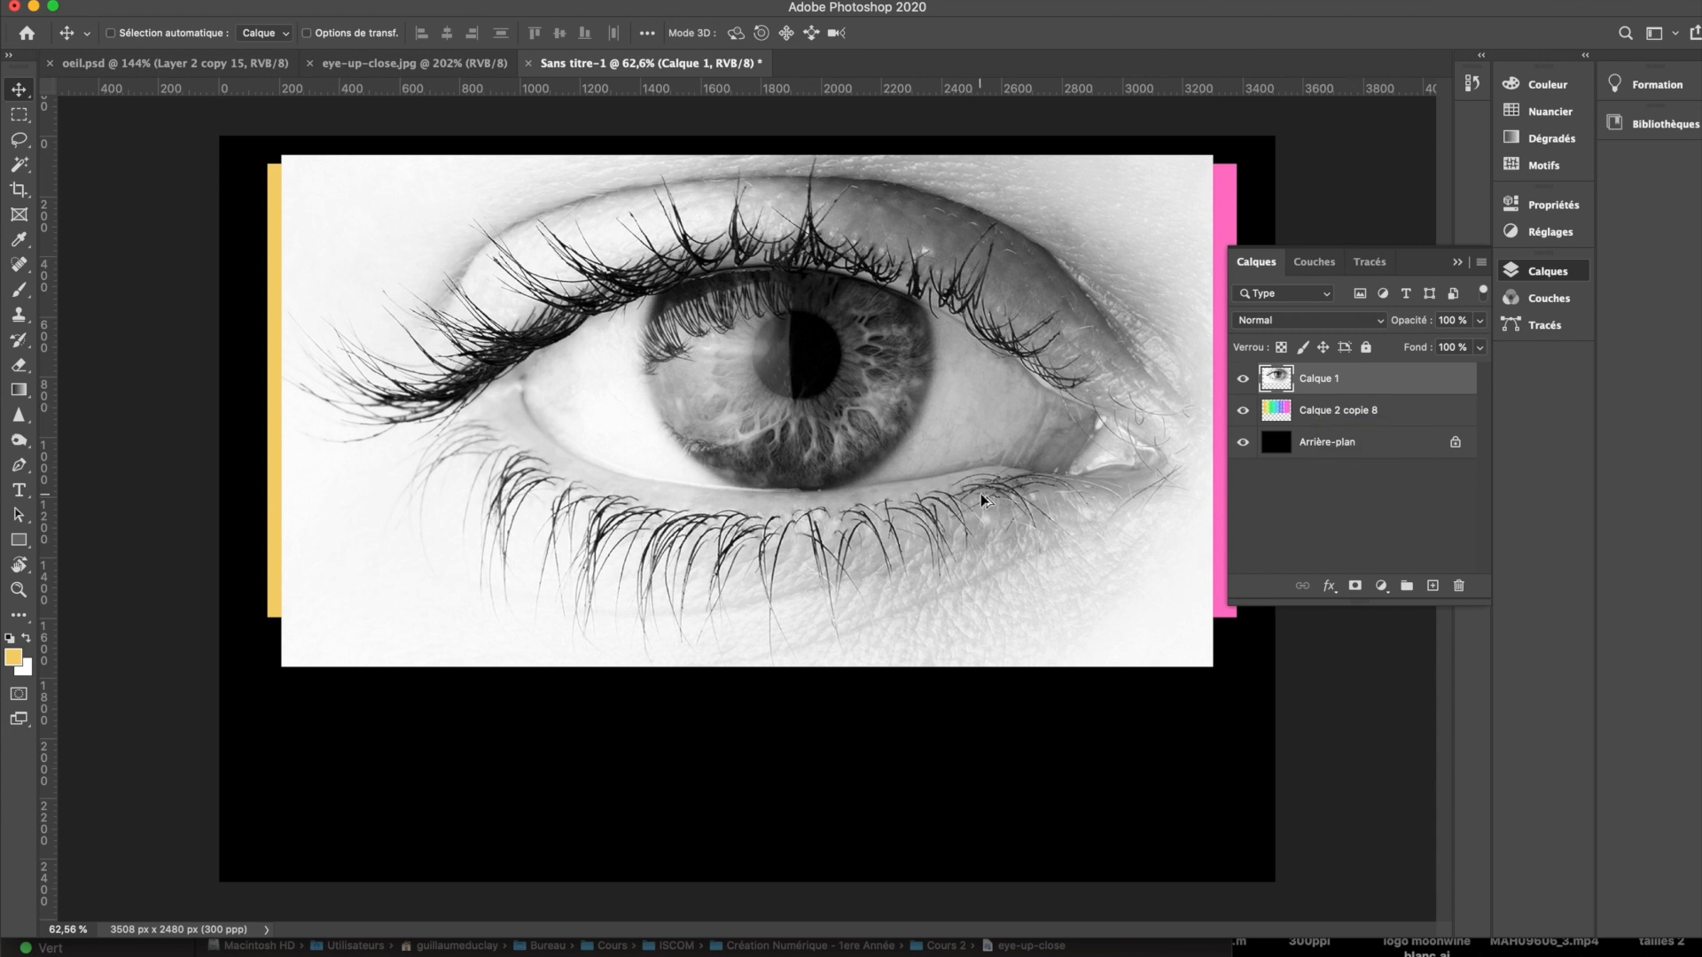
drag(1350, 420, 1379, 388)
alt+click(1379, 388)
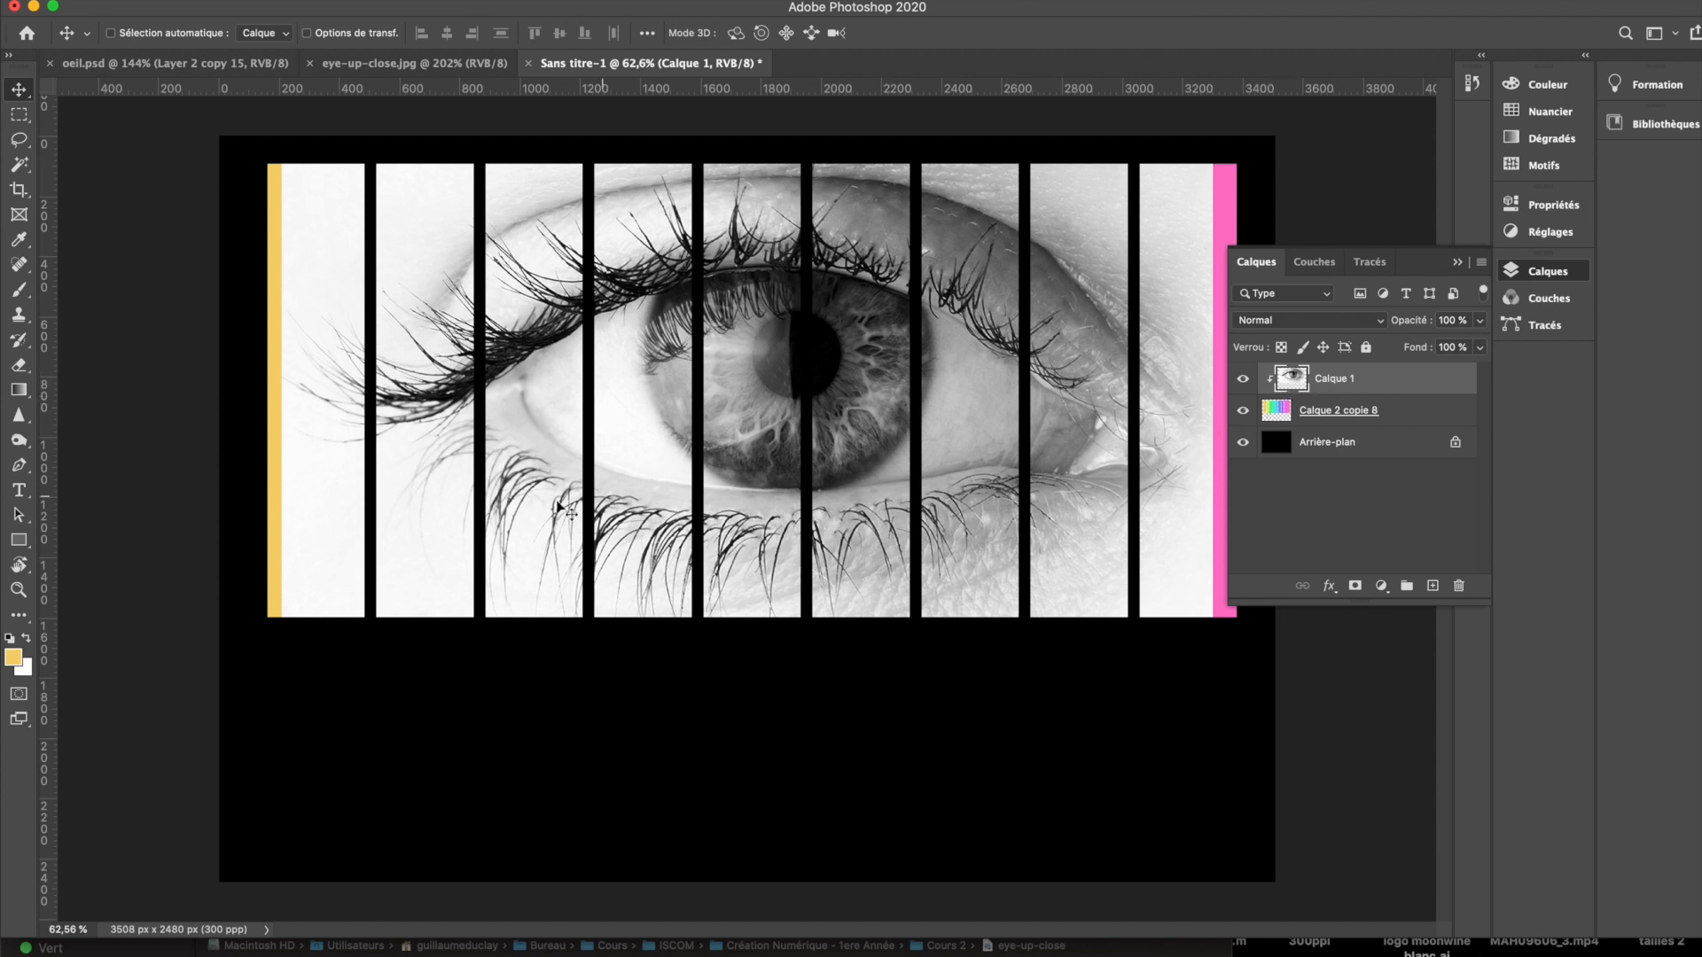
Step: Try shifting the clipped eye photo and the merged strips layer independently of each other
mouse_move(671, 371)
mouse_down()
mouse_move(577, 411)
mouse_move(652, 385)
mouse_move(643, 323)
mouse_move(617, 424)
mouse_move(722, 408)
mouse_move(682, 342)
mouse_move(736, 381)
mouse_move(718, 348)
mouse_move(691, 355)
mouse_up()
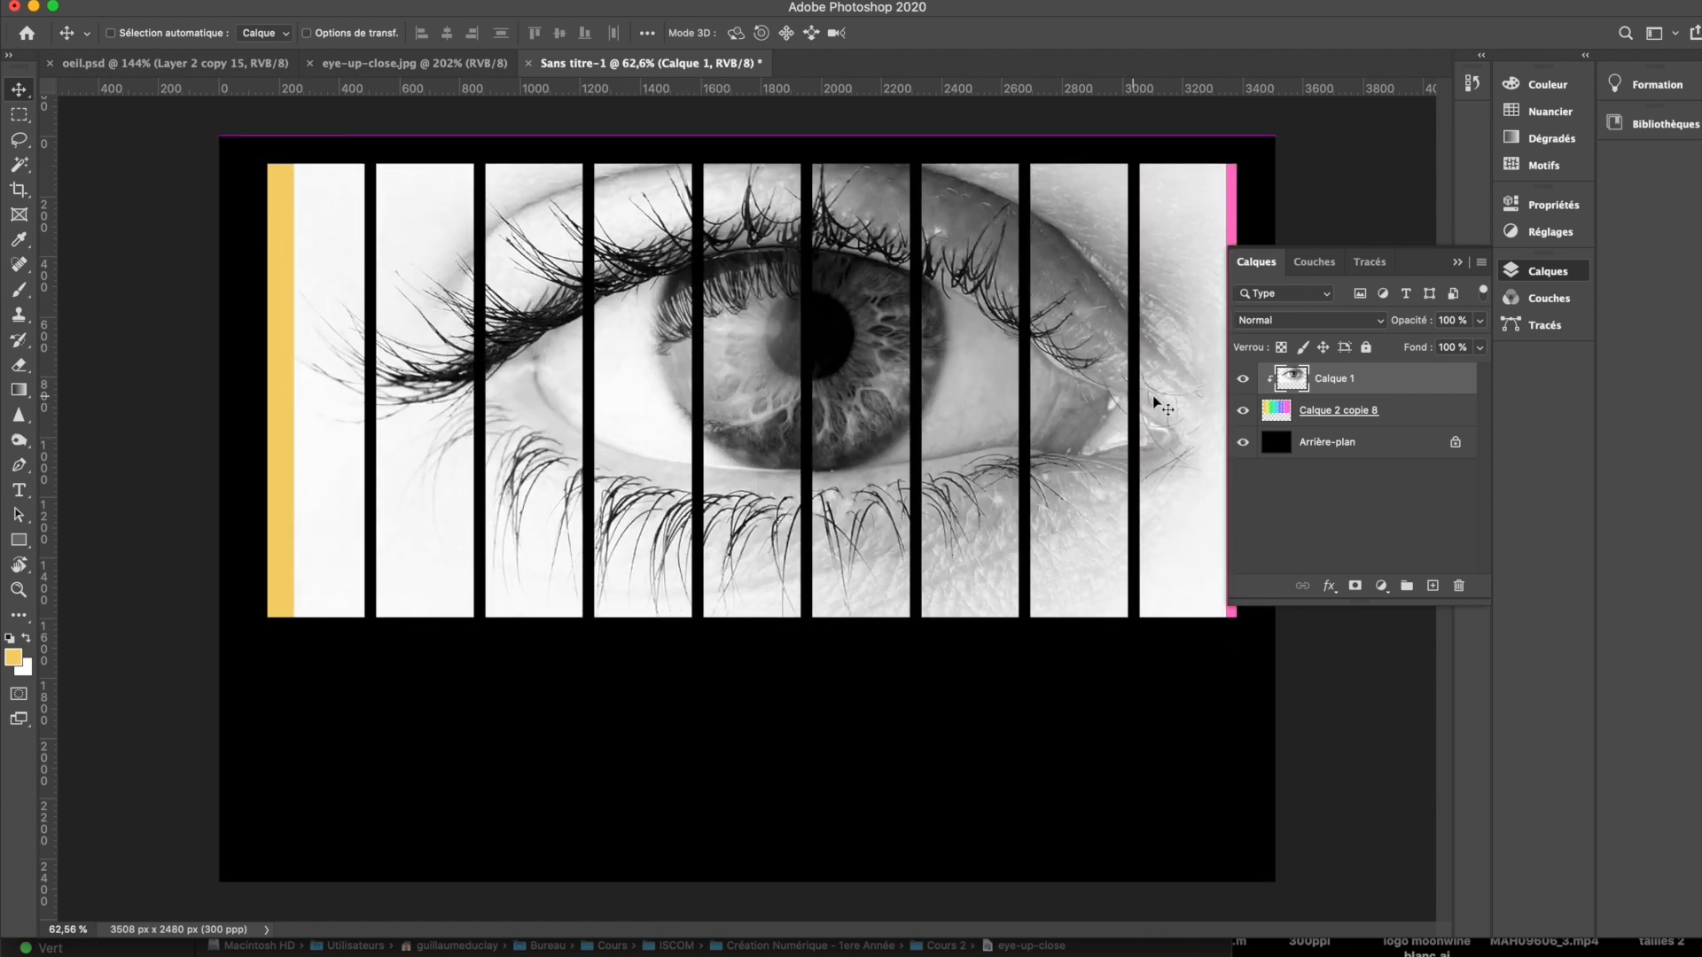
click(1253, 413)
drag(1102, 344, 1070, 402)
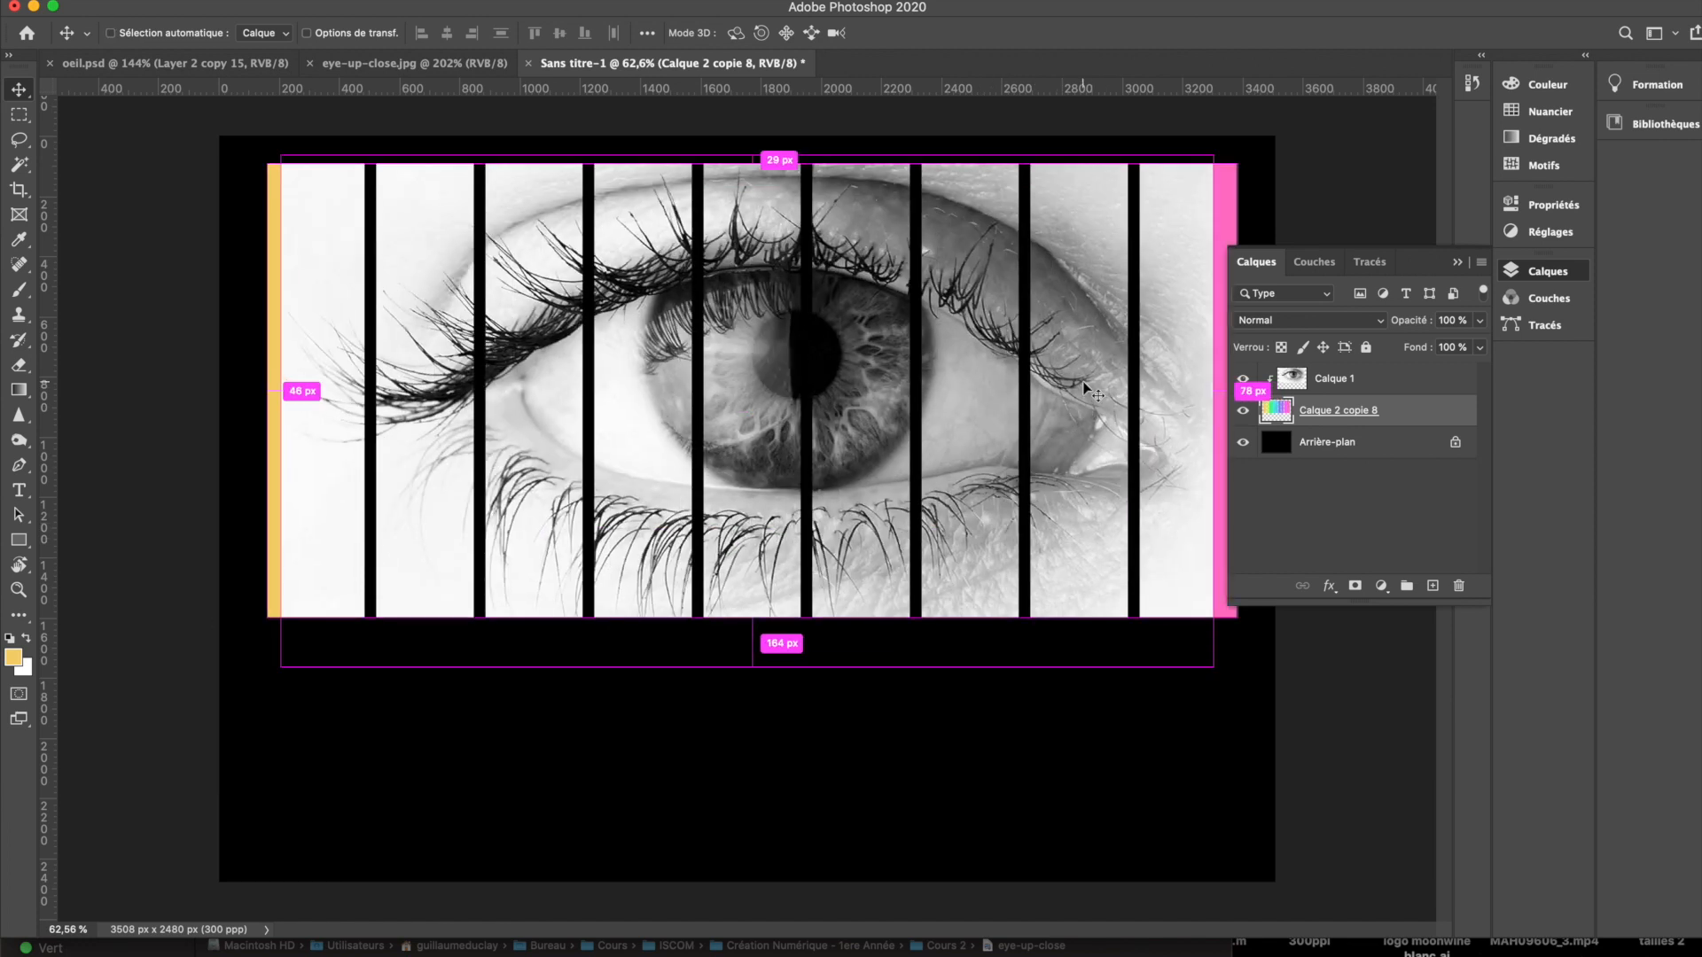
Step: Release and recreate the clipping mask between Calque 1 and the merged strips layer, trying both ways of applying it
click(1366, 397)
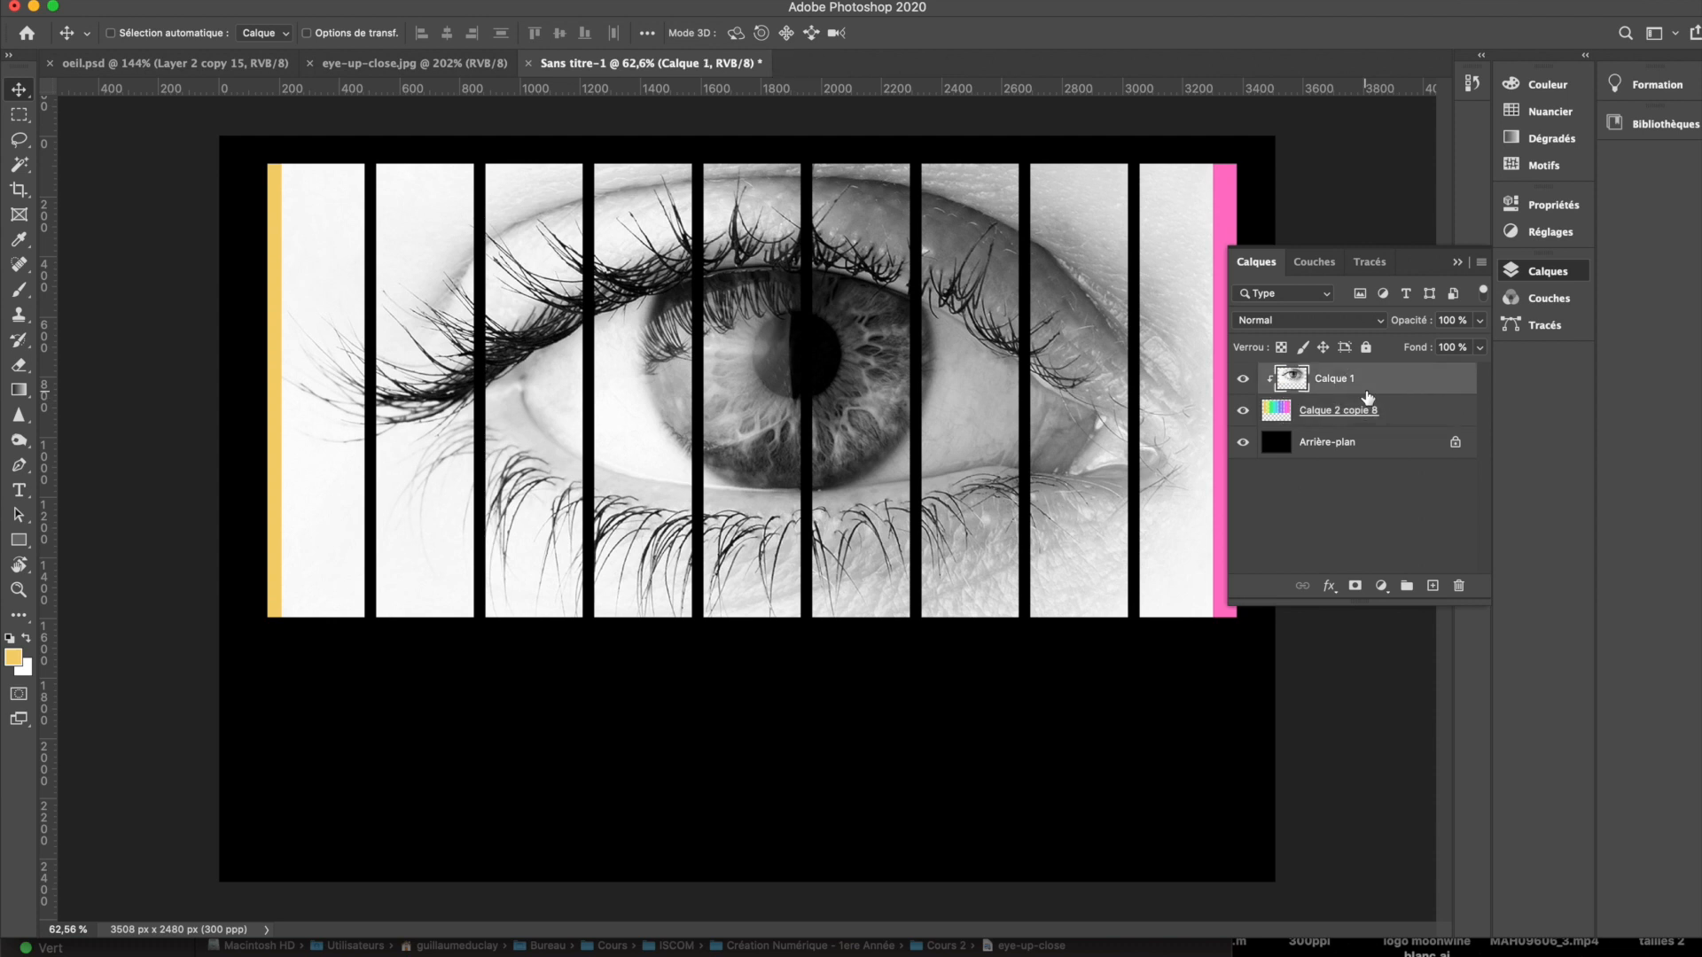
alt+click(1368, 398)
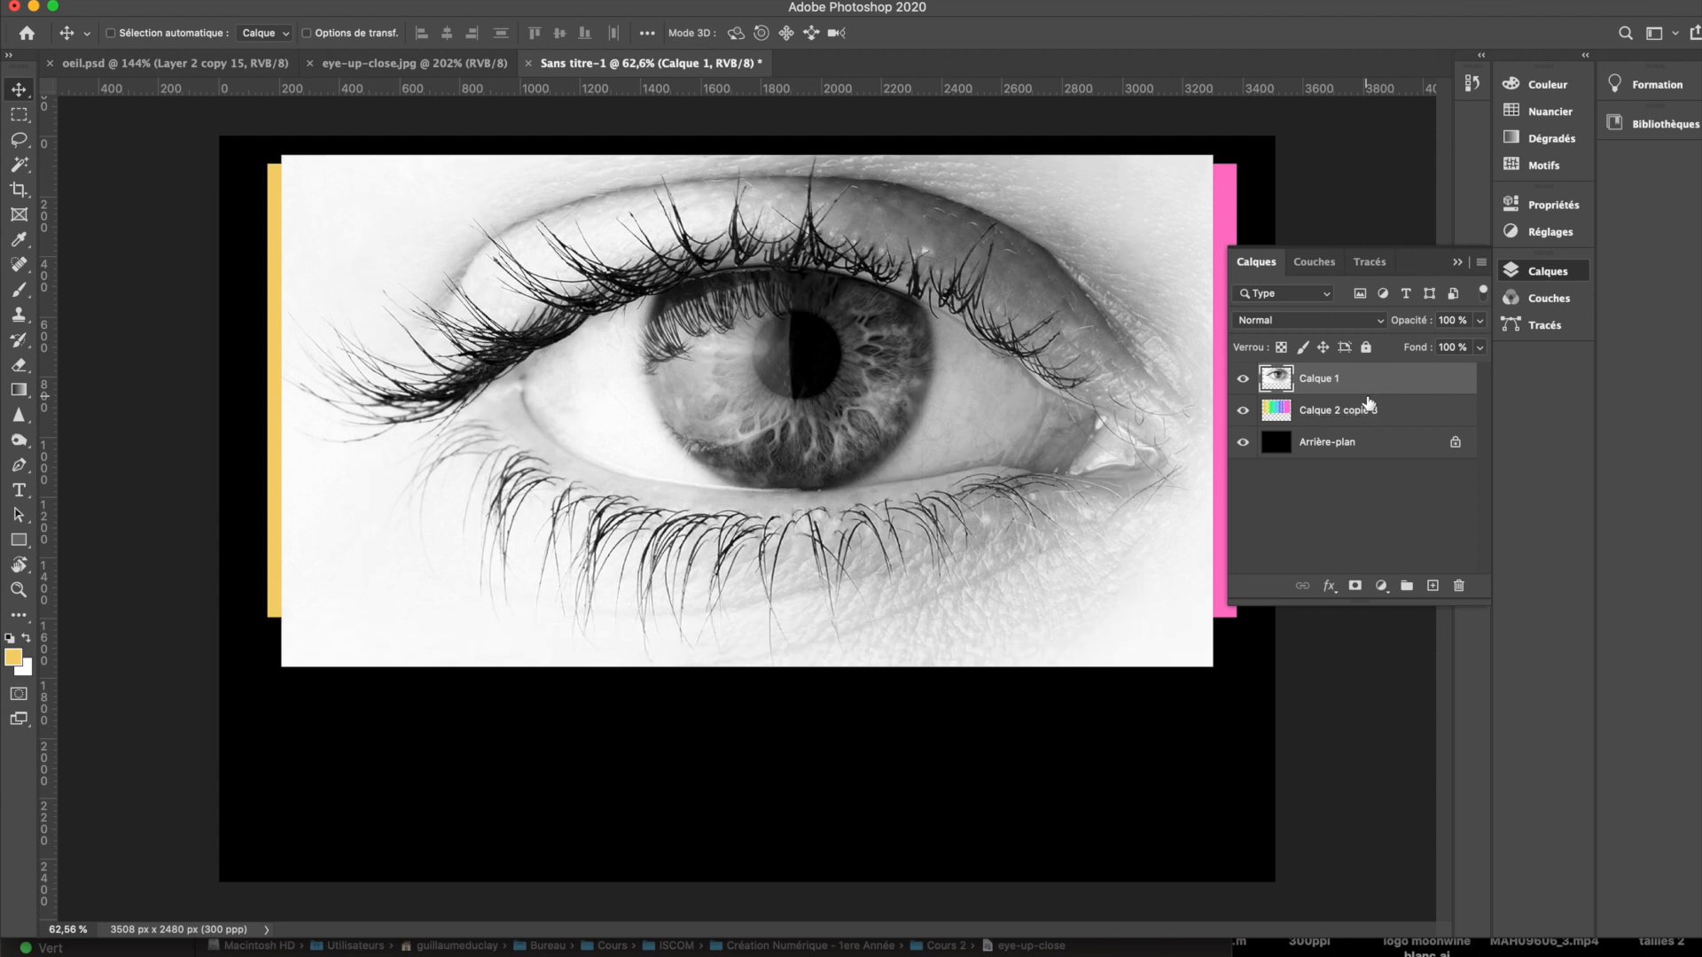
alt+click(1370, 403)
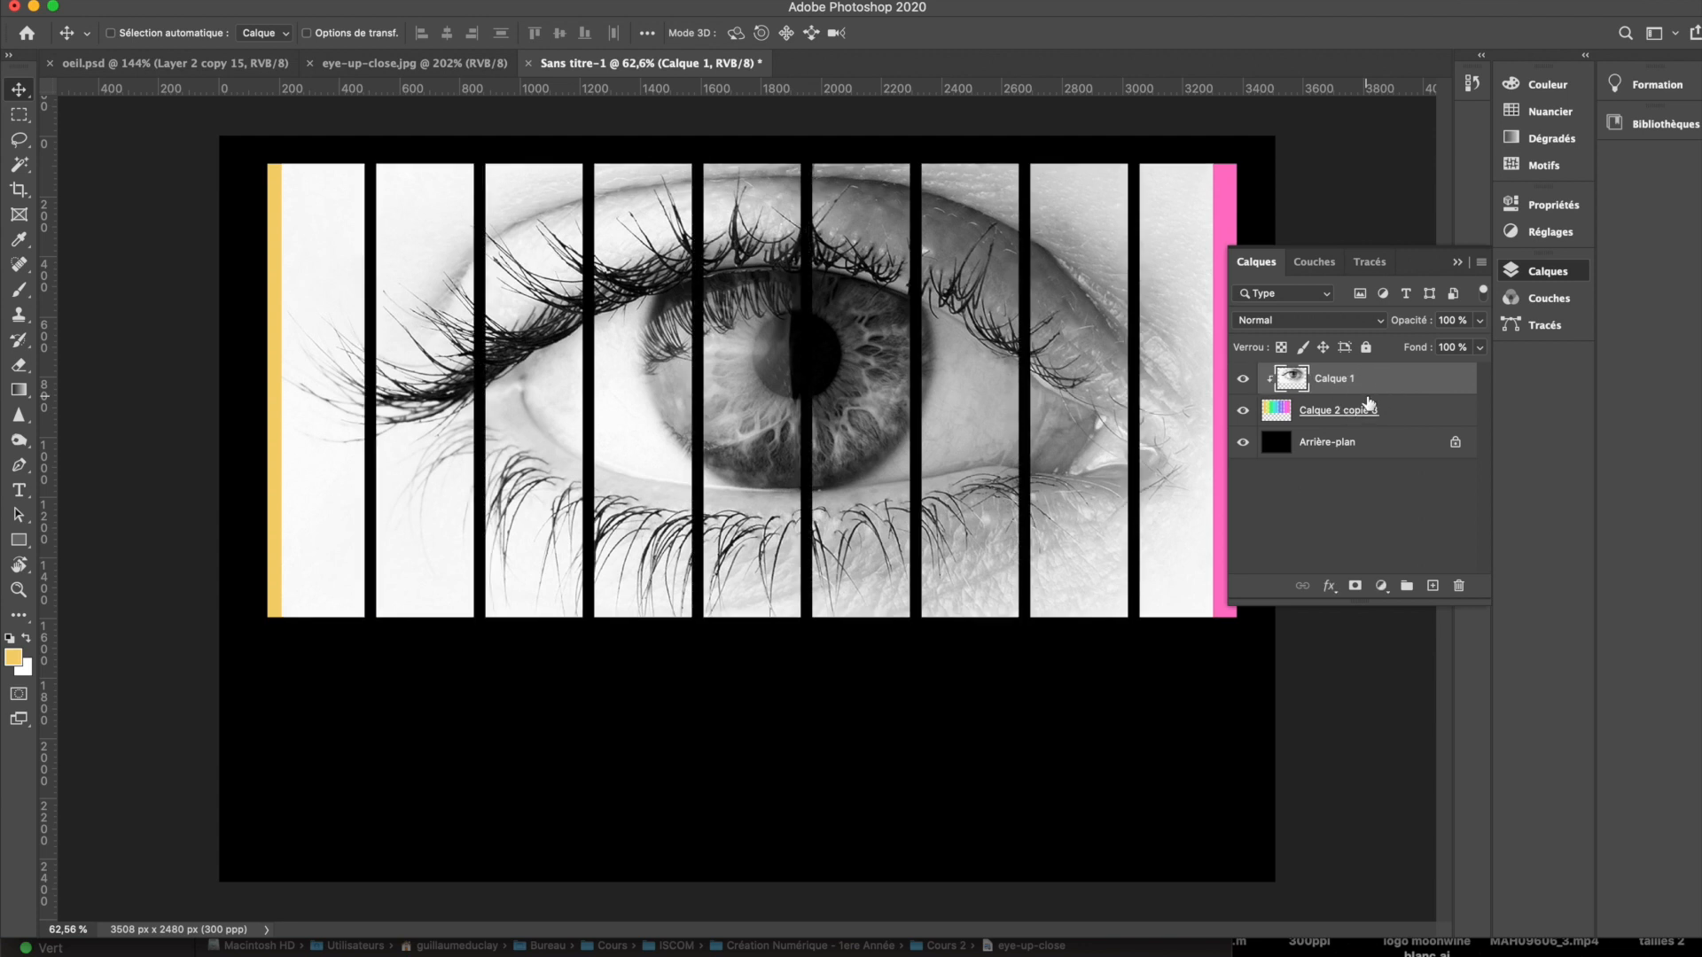
alt+click(1368, 391)
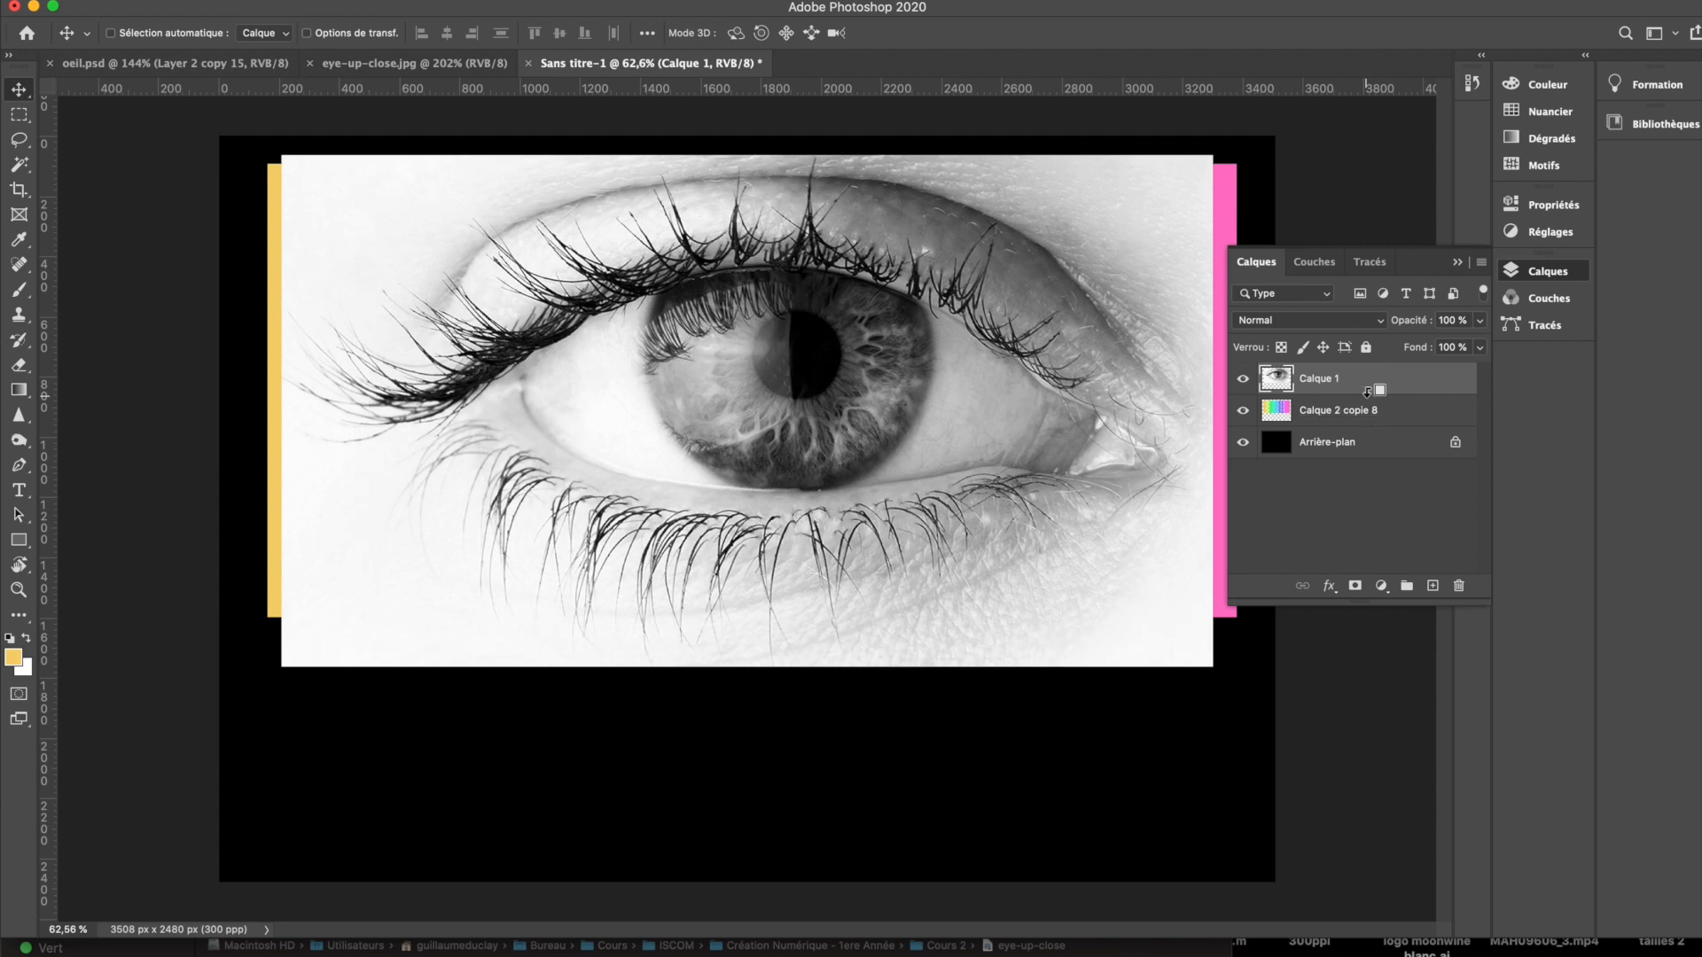
alt+click(1374, 388)
right_click(1399, 394)
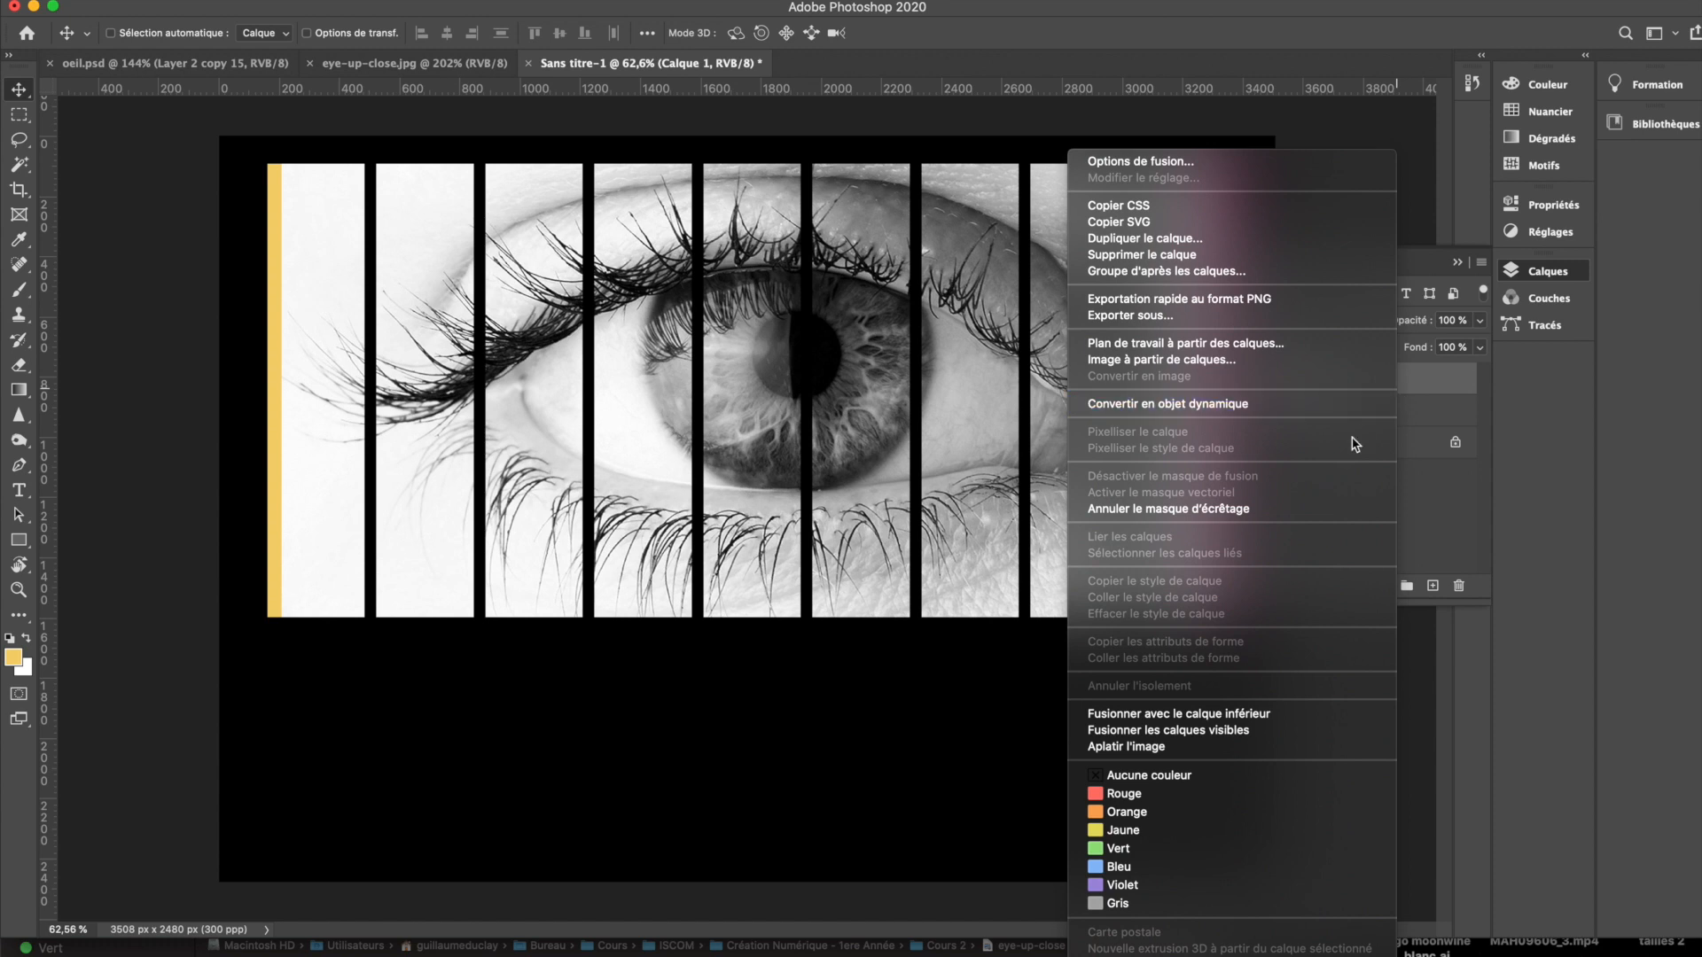
click(1274, 514)
right_click(1390, 390)
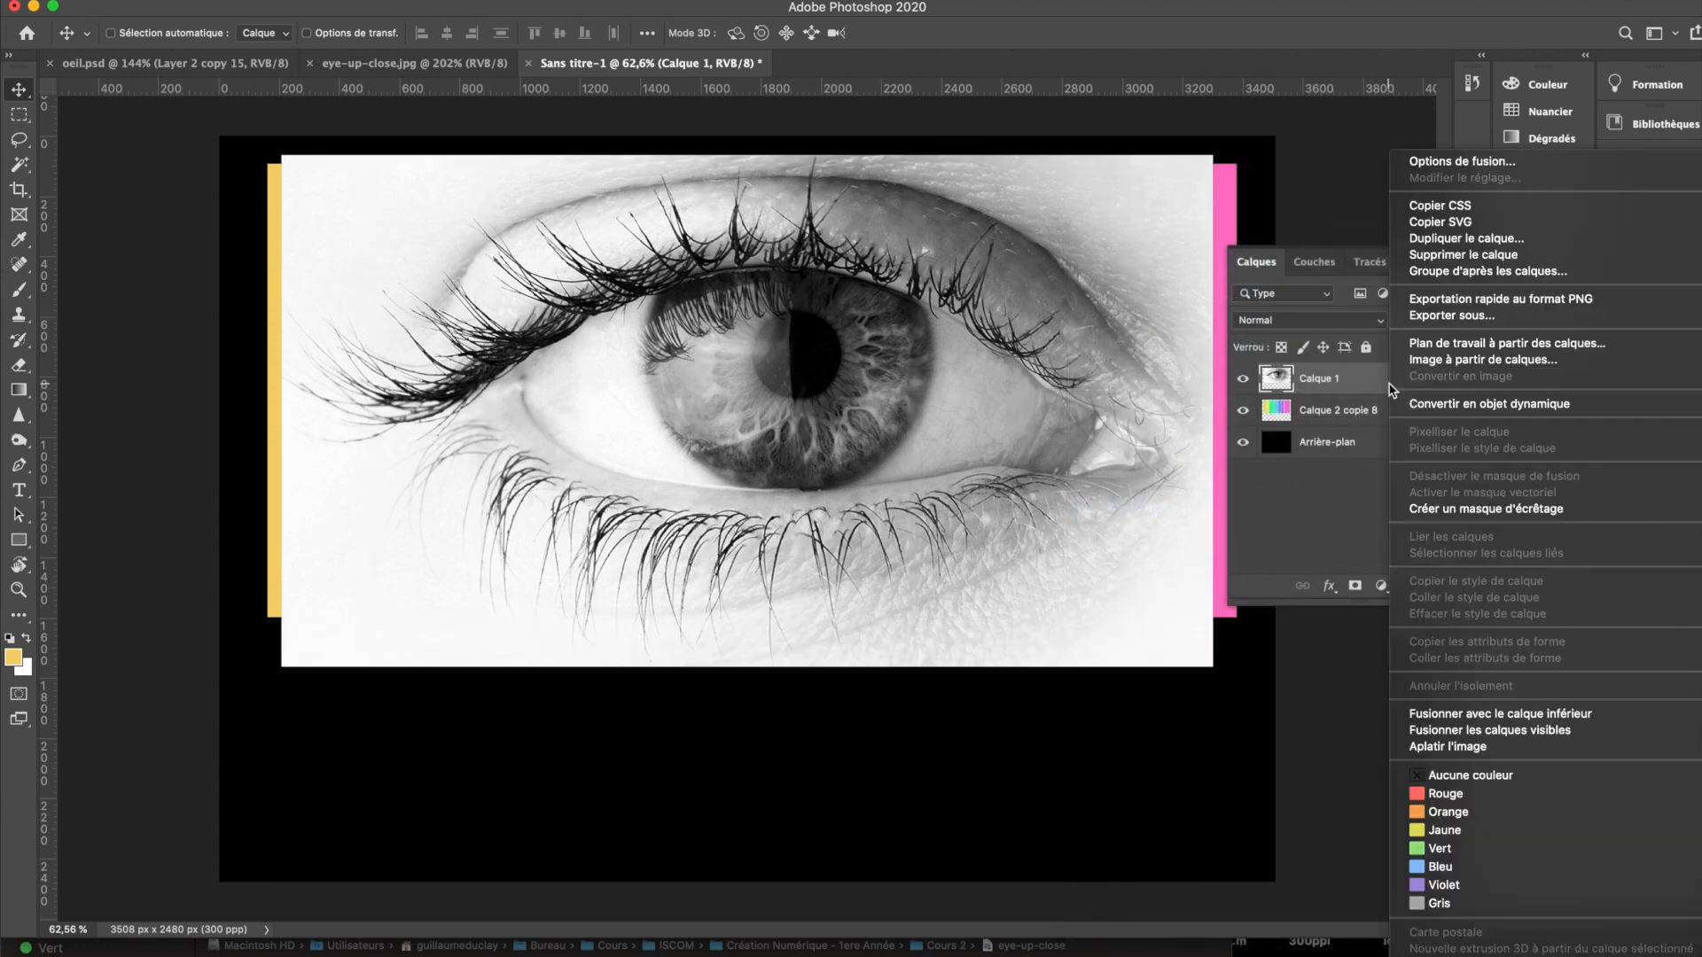
click(1436, 510)
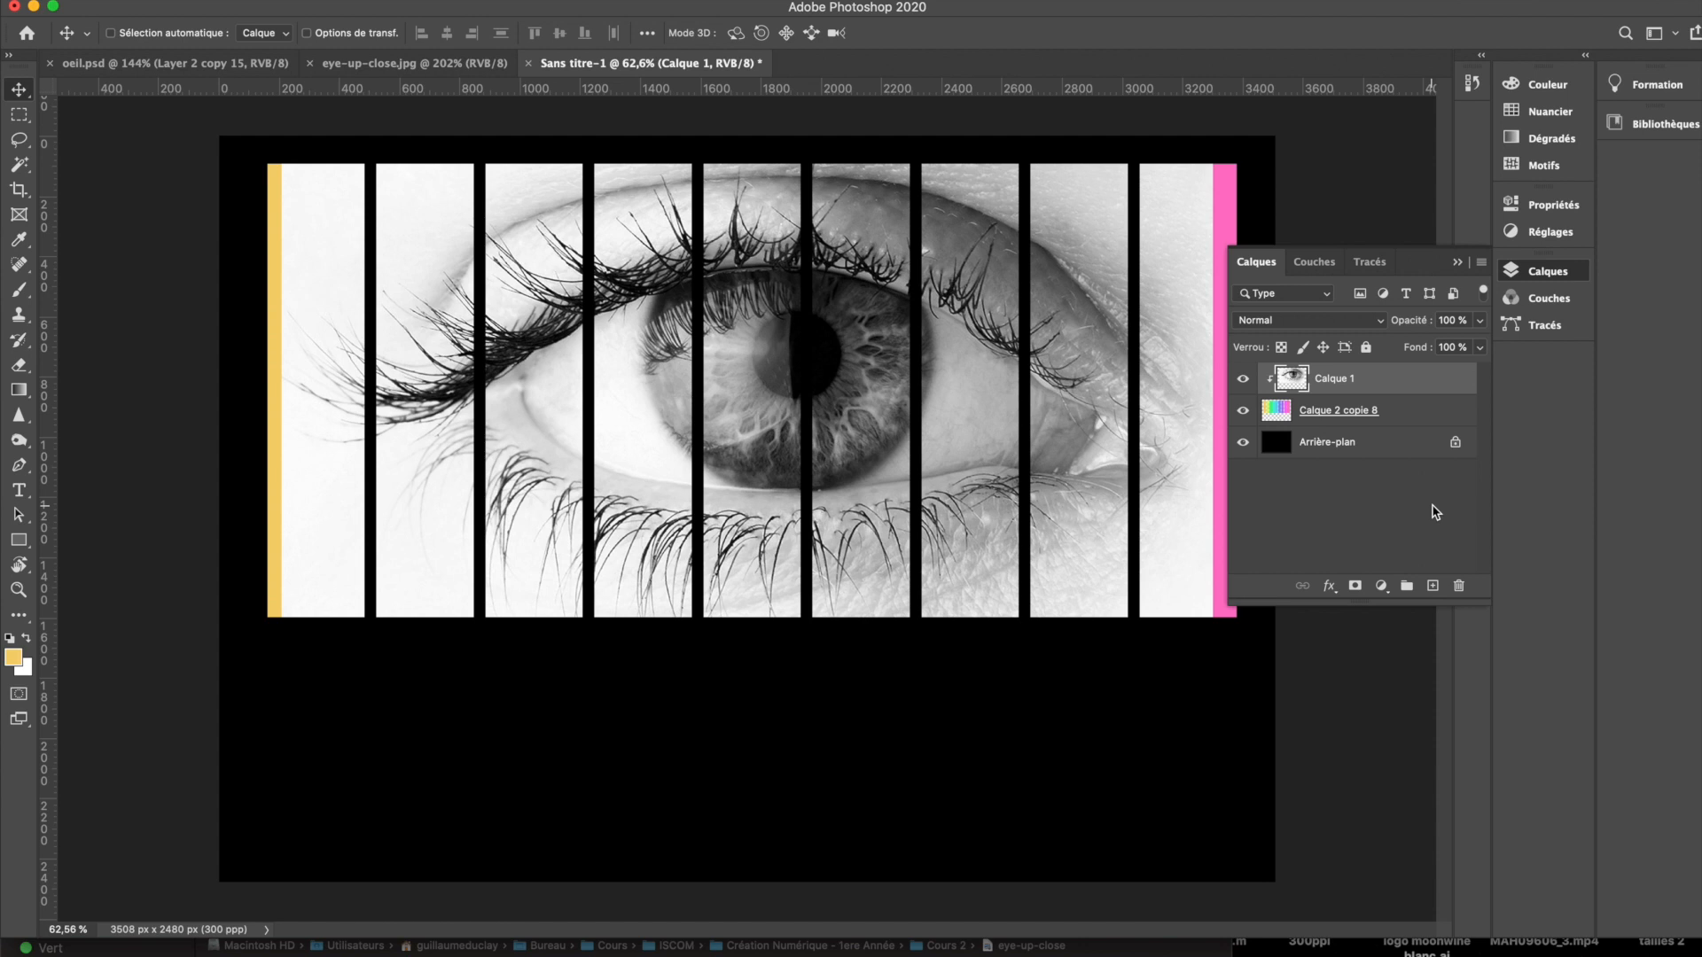
Step: Scale the clipped eye photo to about 104.87% and reposition it slightly so it covers every strip
key(super+t)
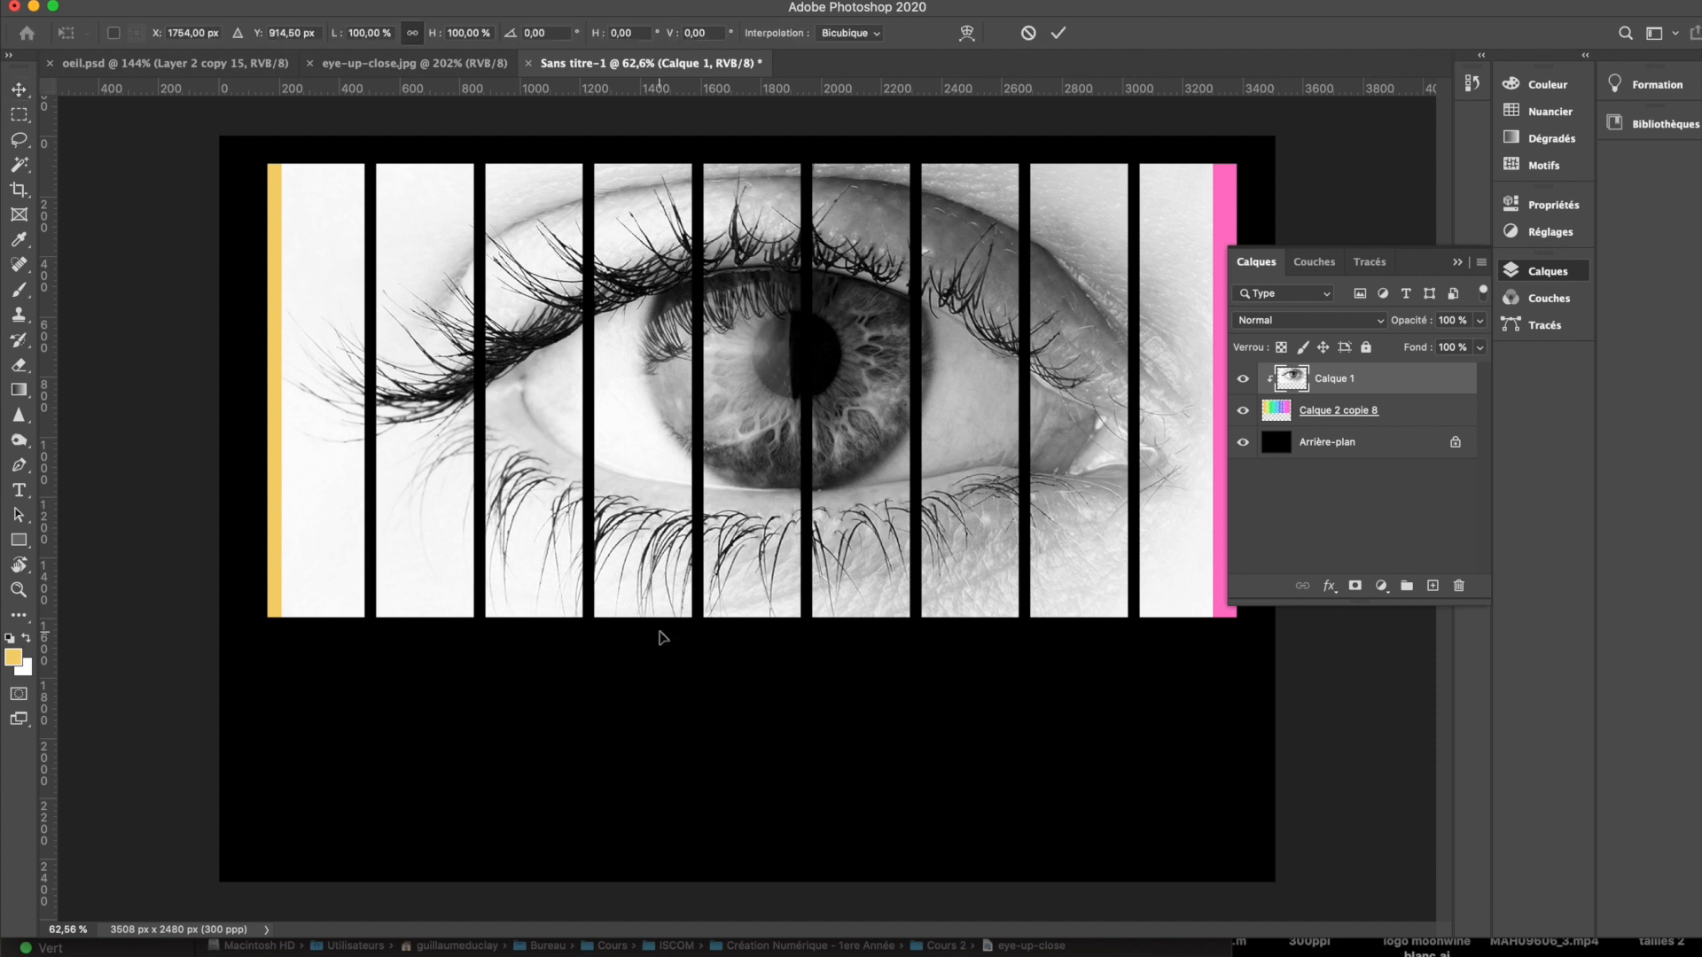
drag(281, 154, 258, 142)
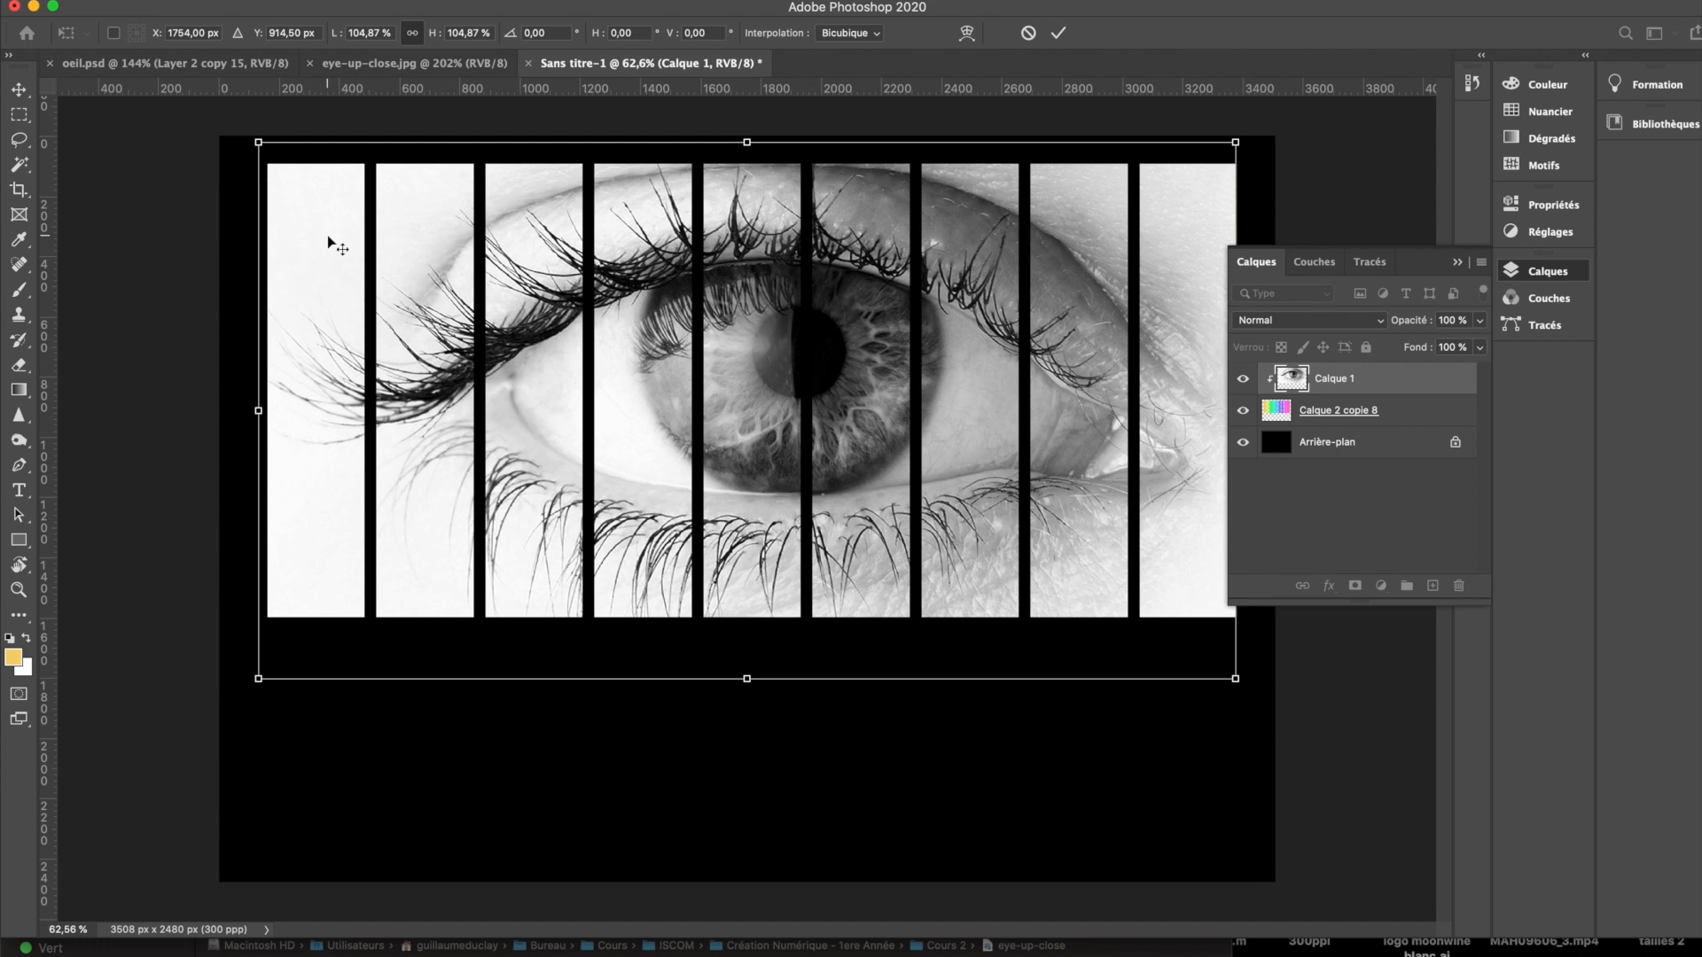
key(Return)
drag(523, 368, 527, 370)
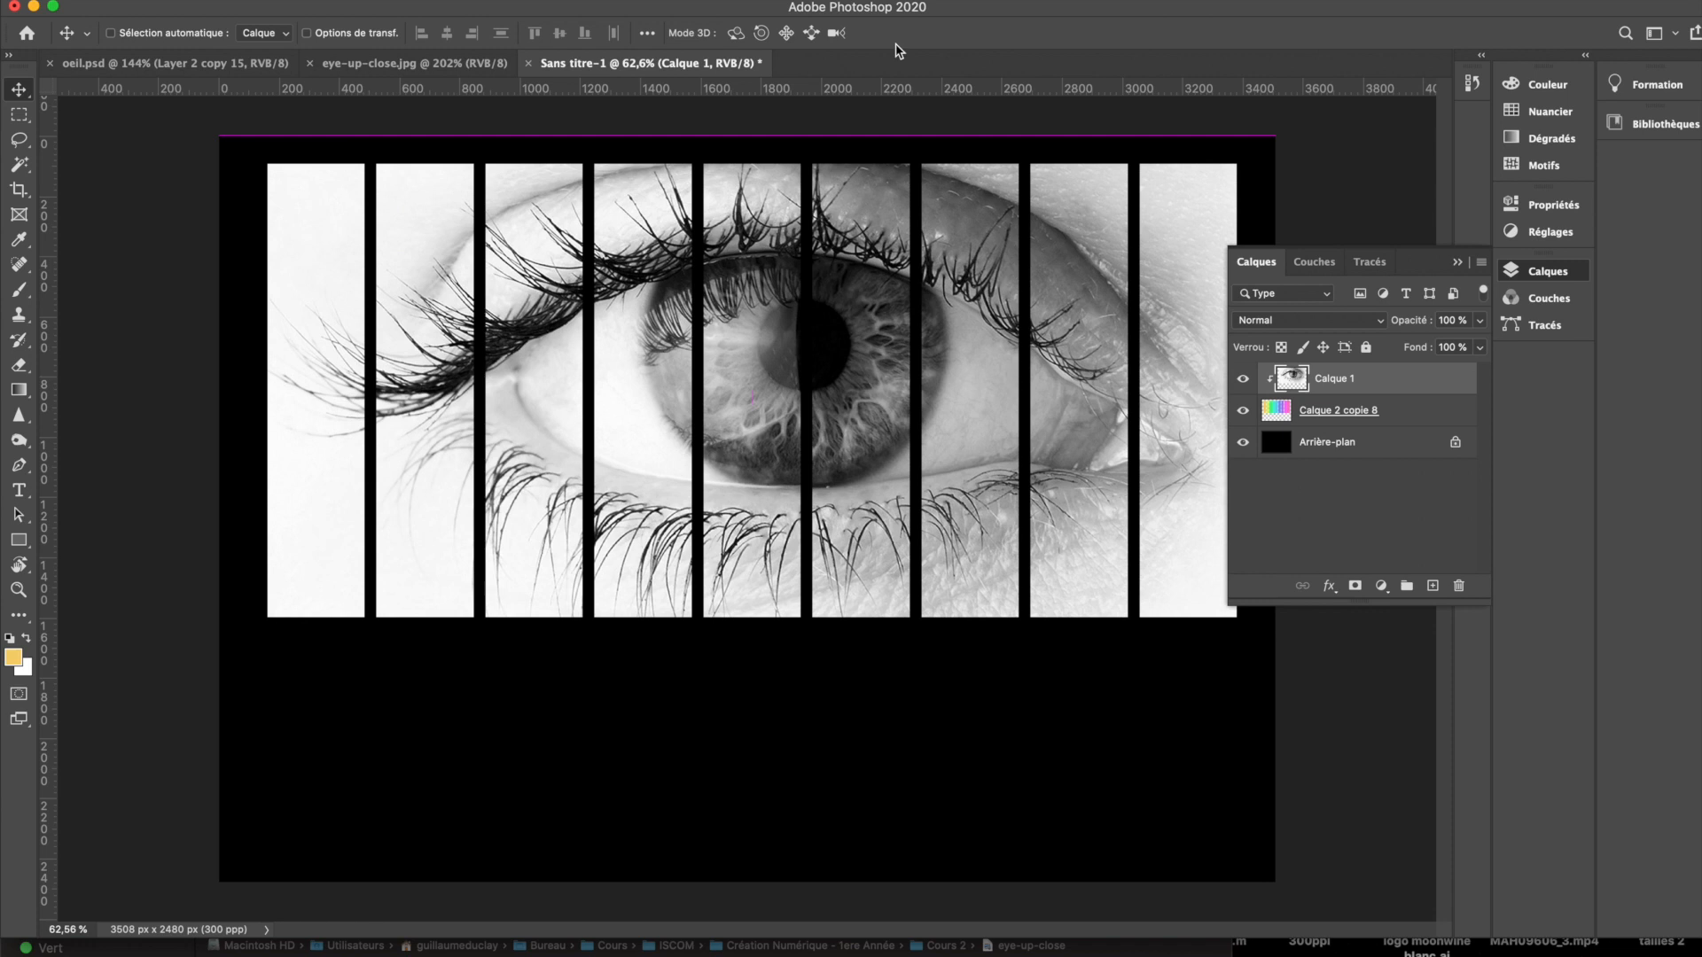
click(900, 0)
mouse_move(725, 75)
click(1245, 370)
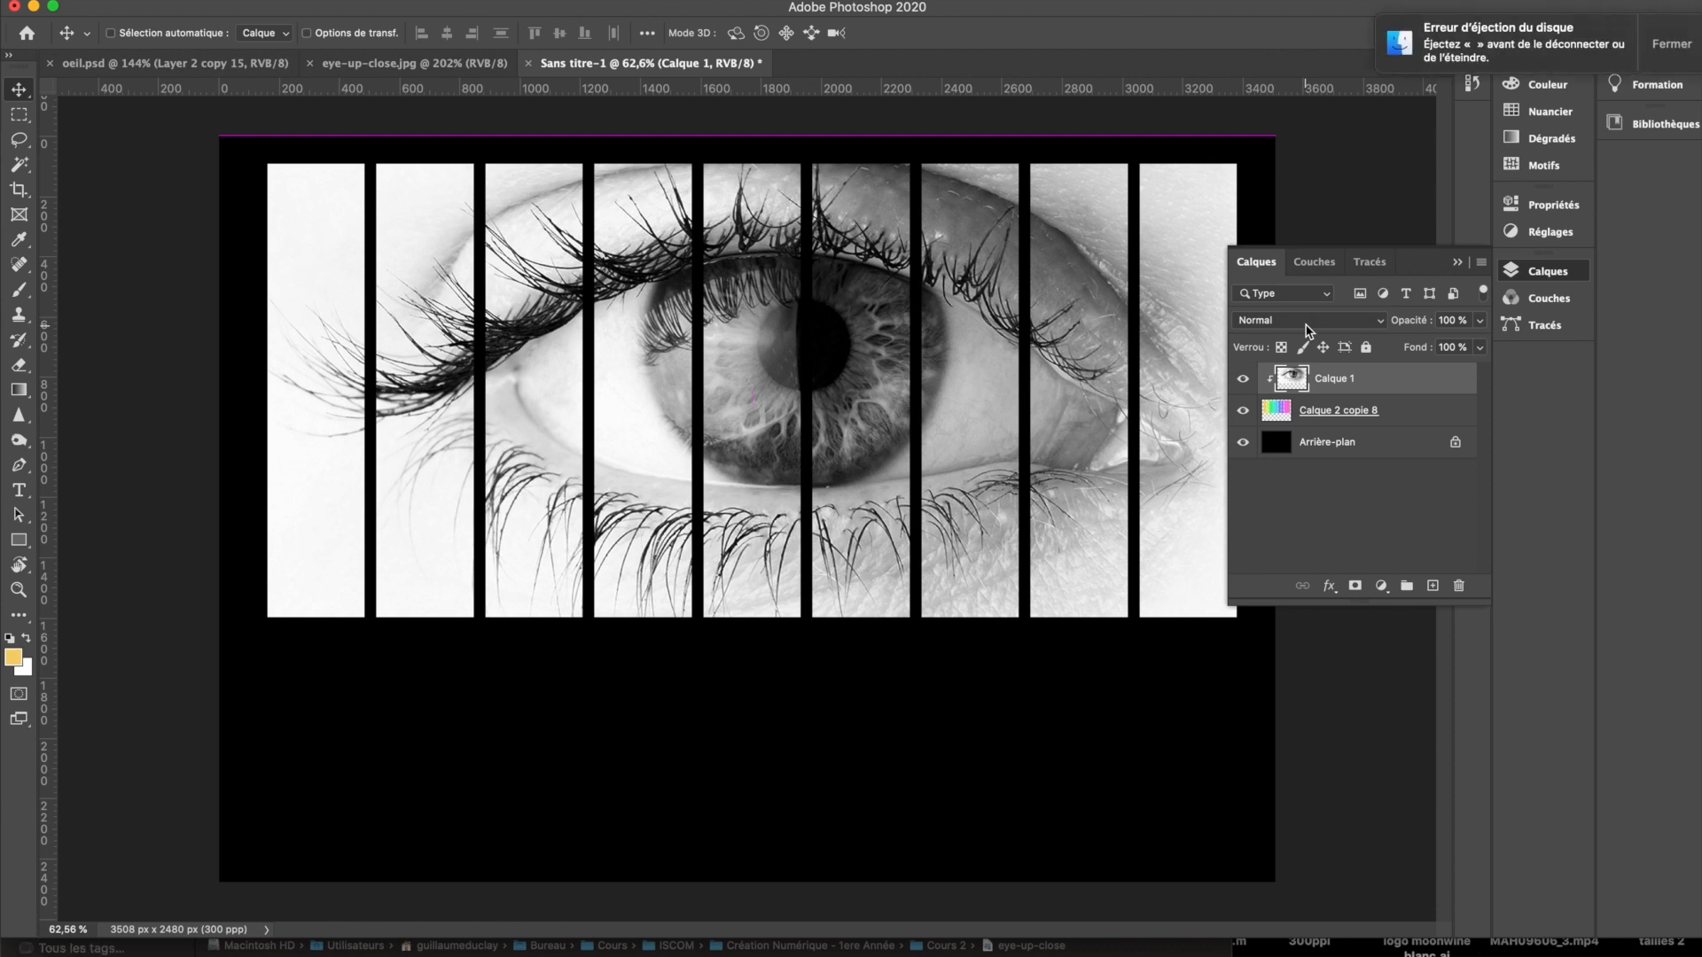
click(1683, 52)
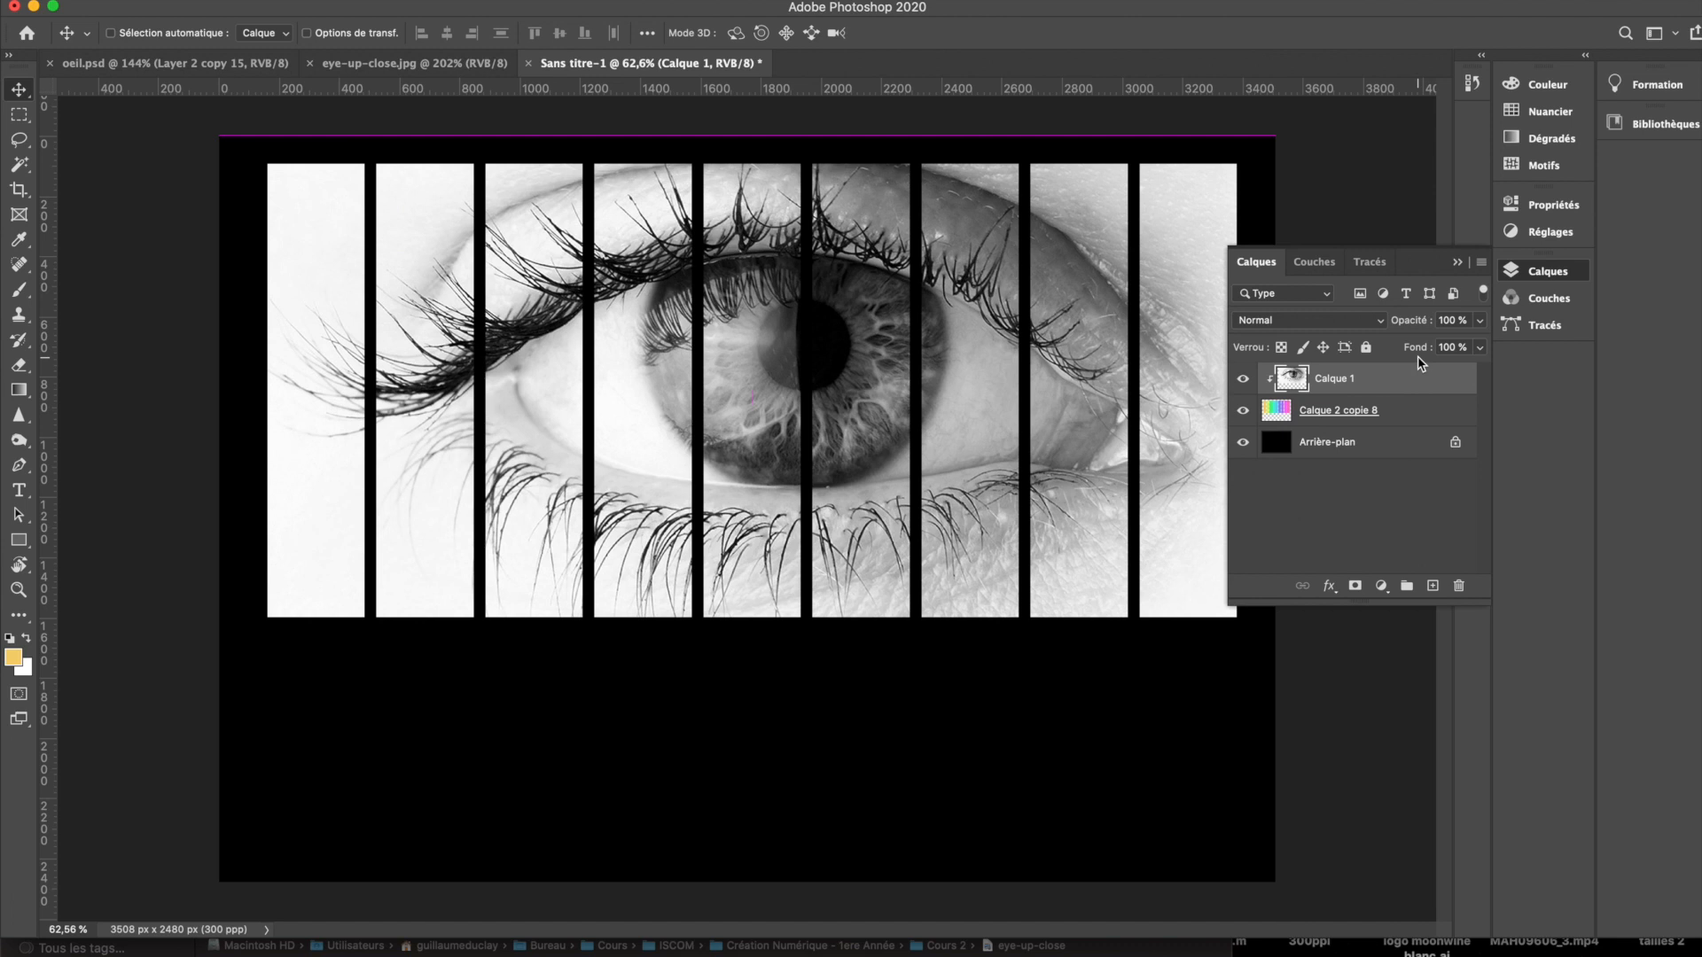
Step: Set the blend mode of the eye photo layer Calque 1 to Densité linéaire +
click(1347, 321)
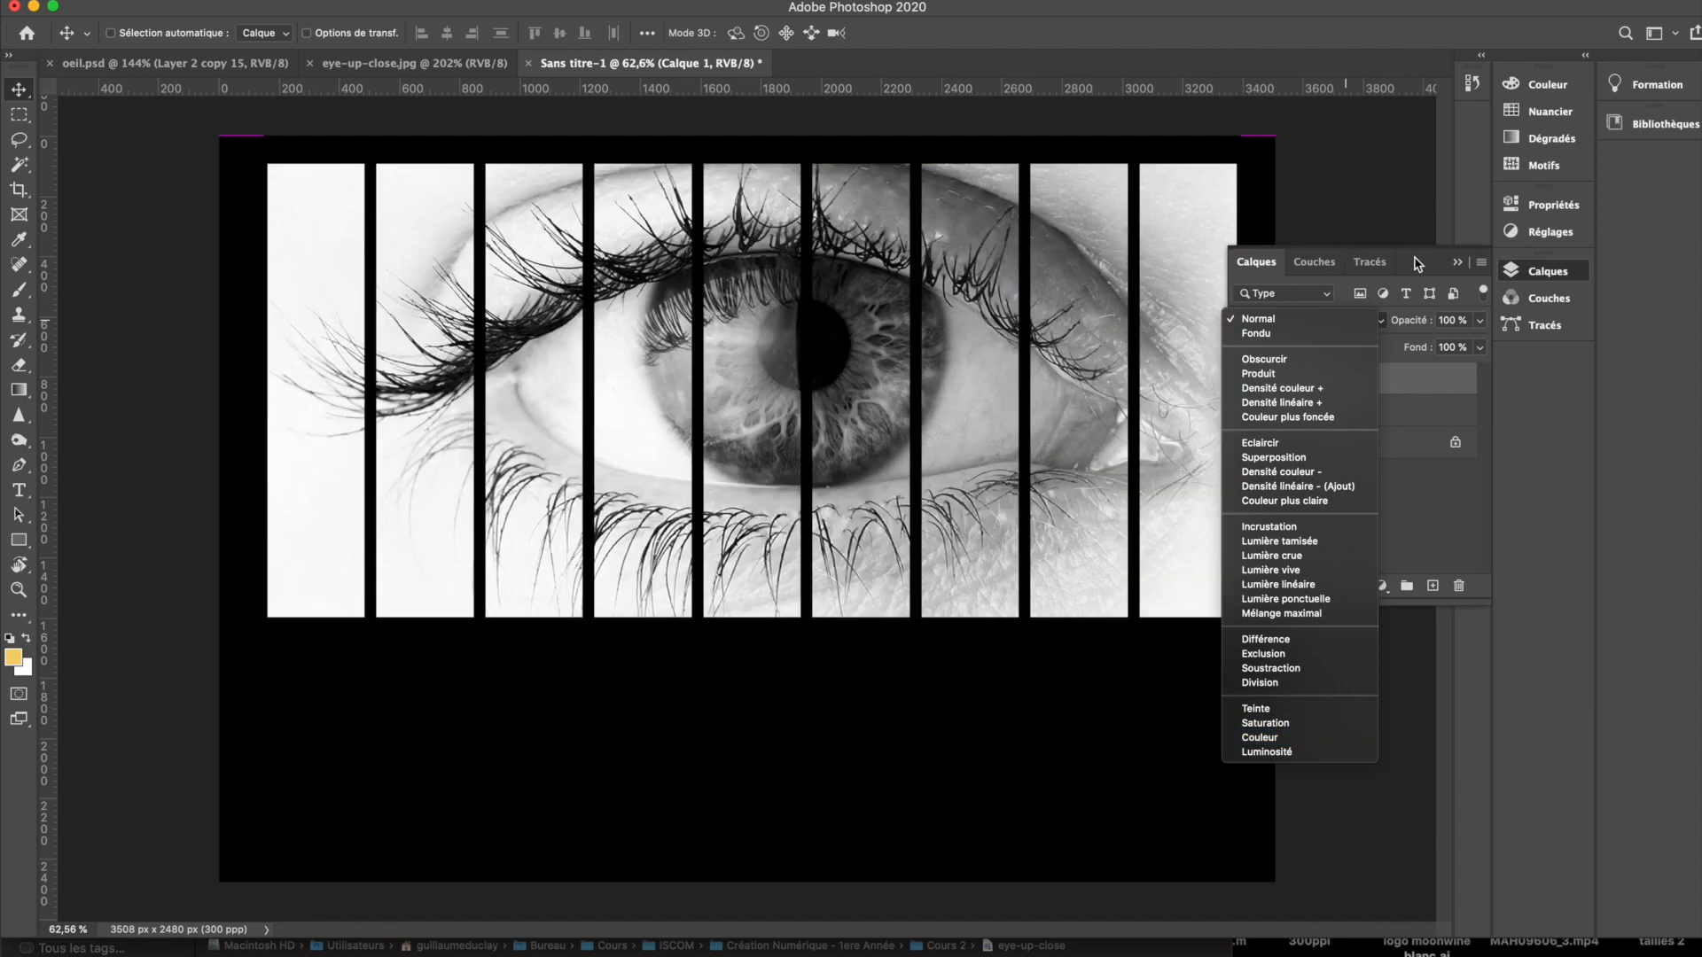
click(1419, 264)
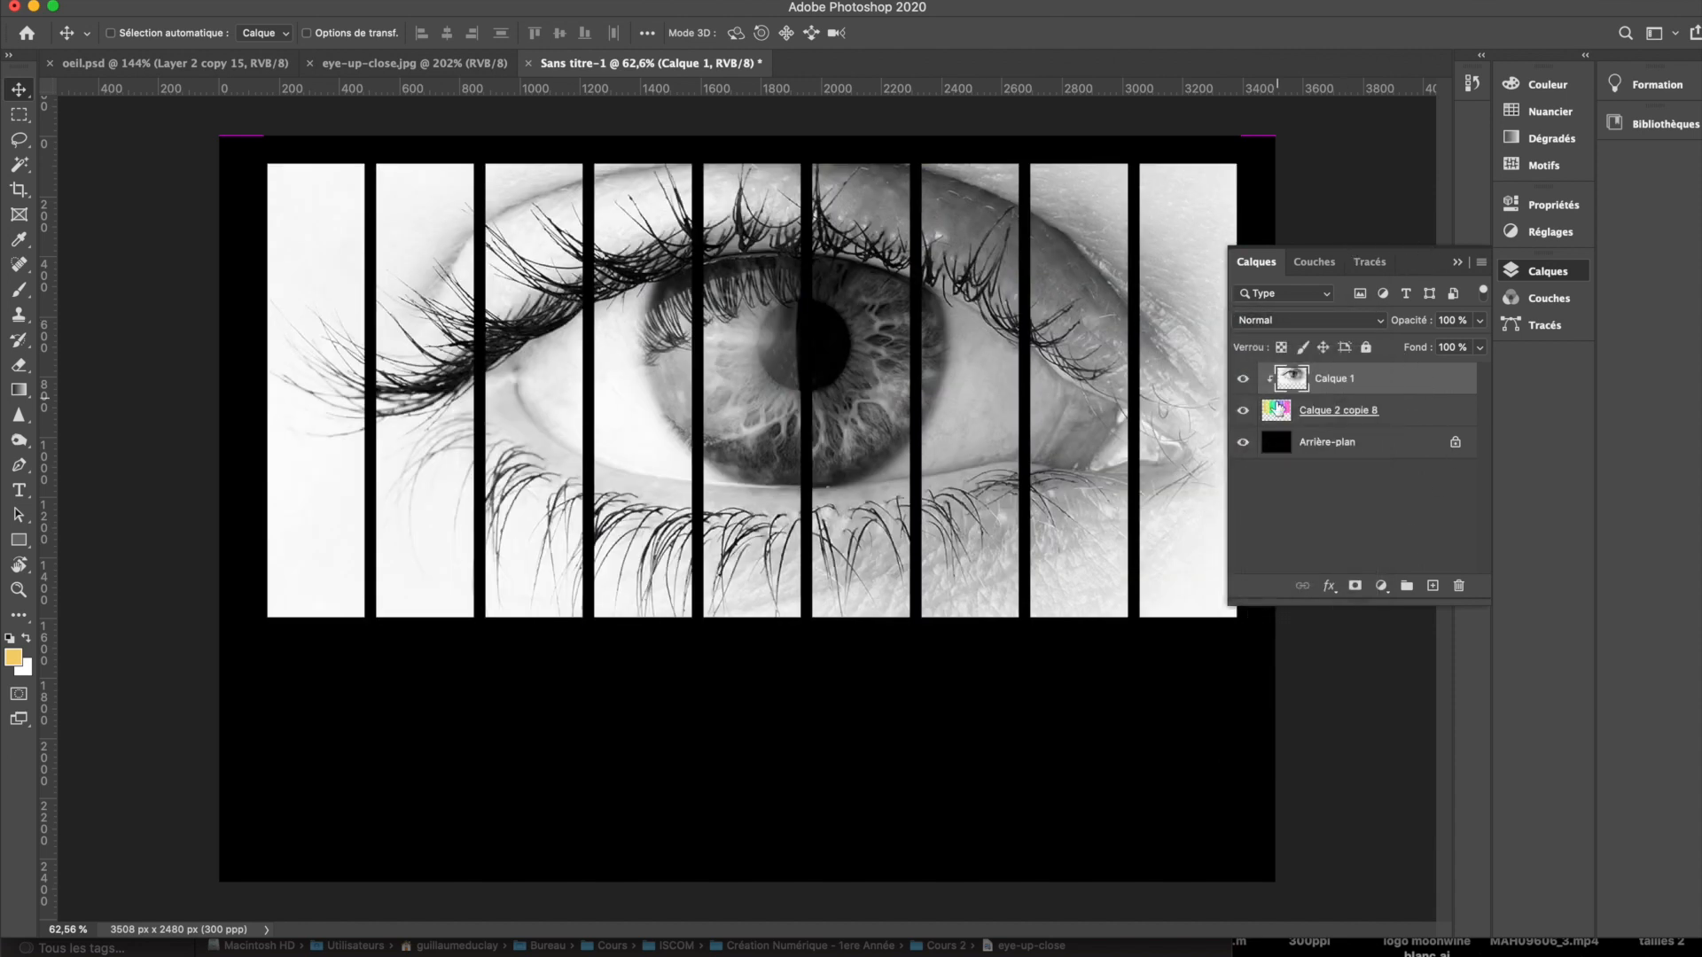
click(1317, 321)
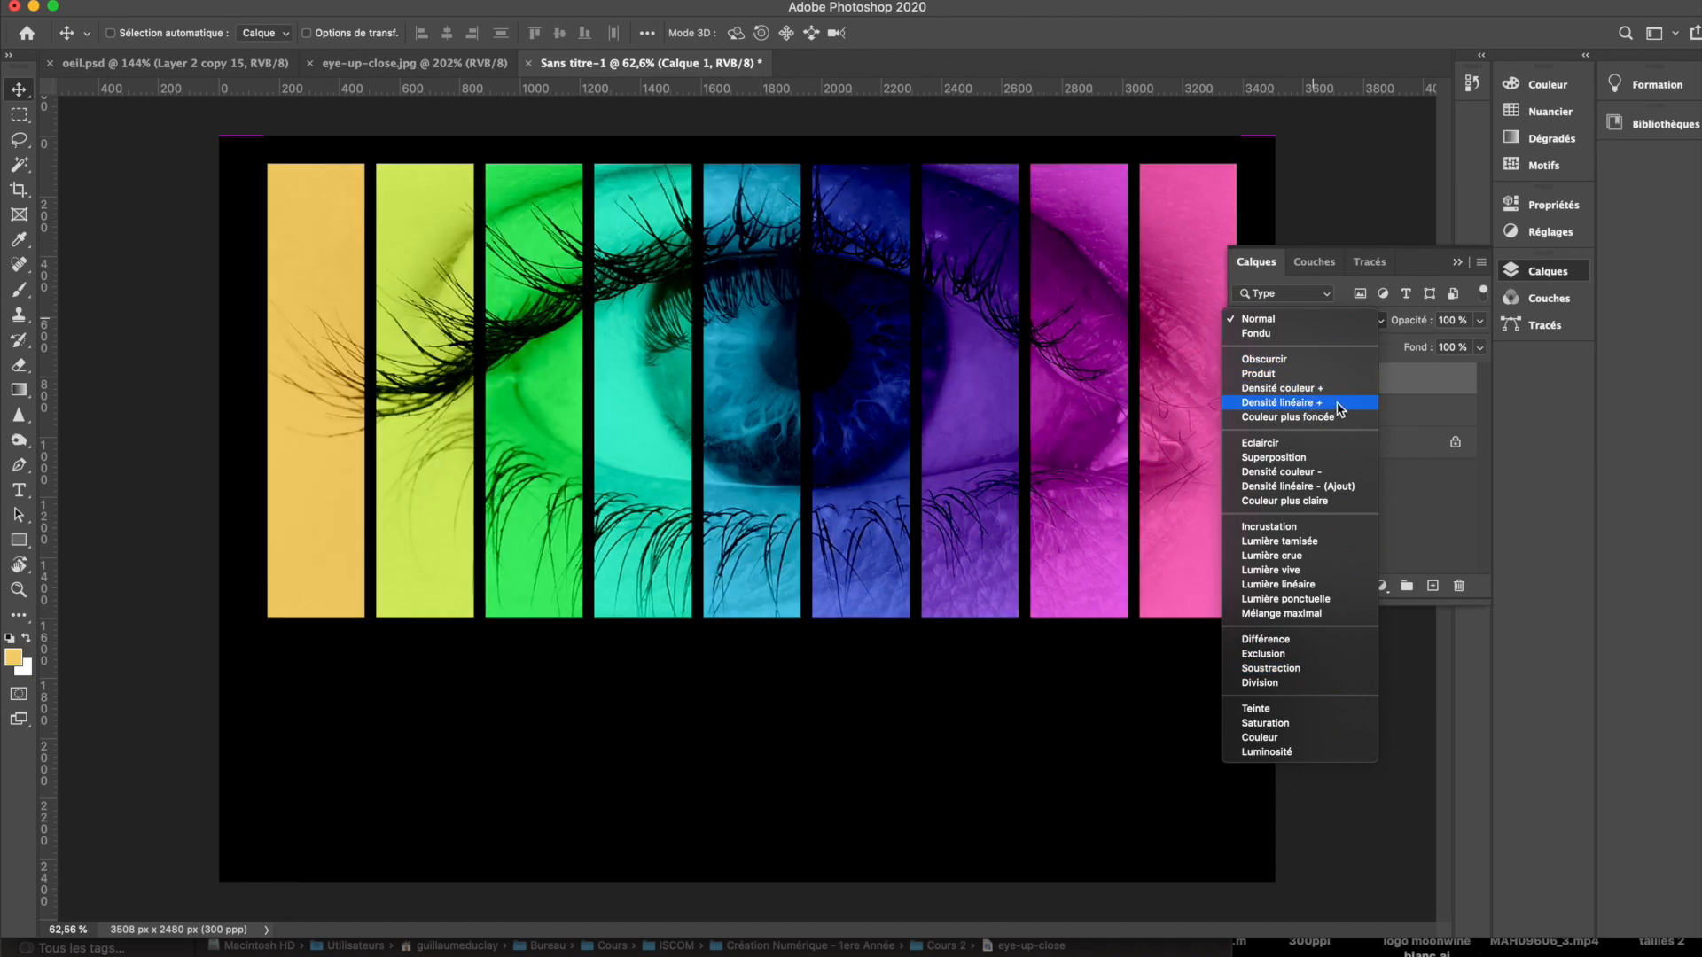
click(1338, 403)
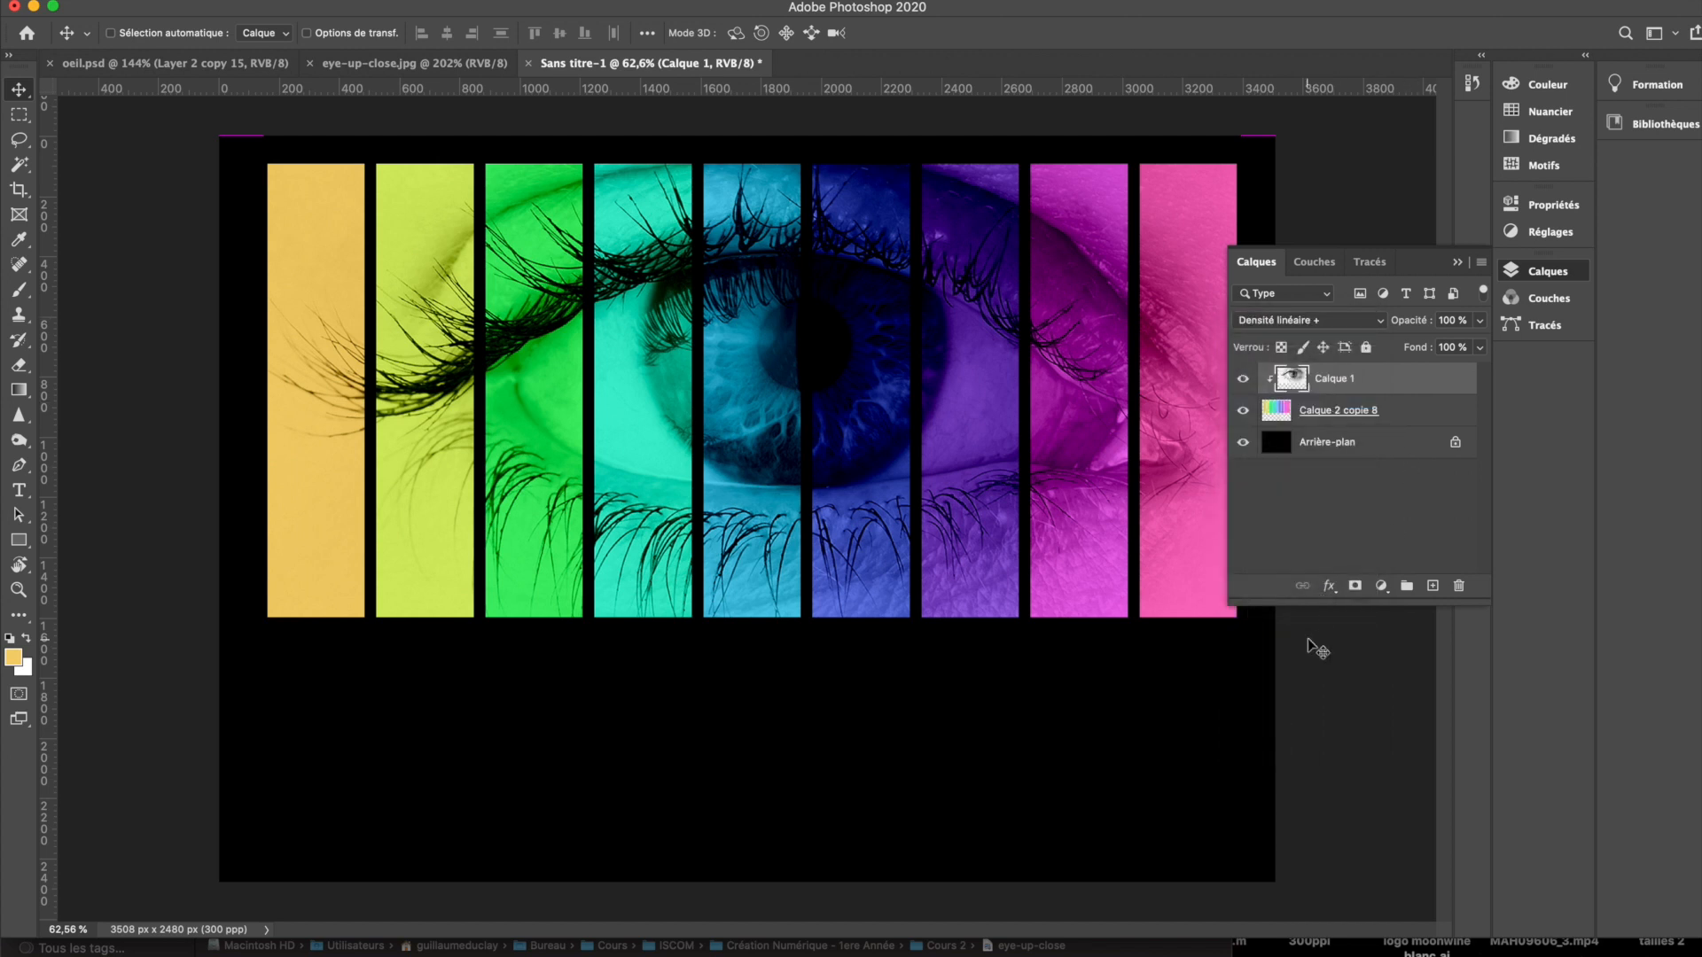
click(1457, 263)
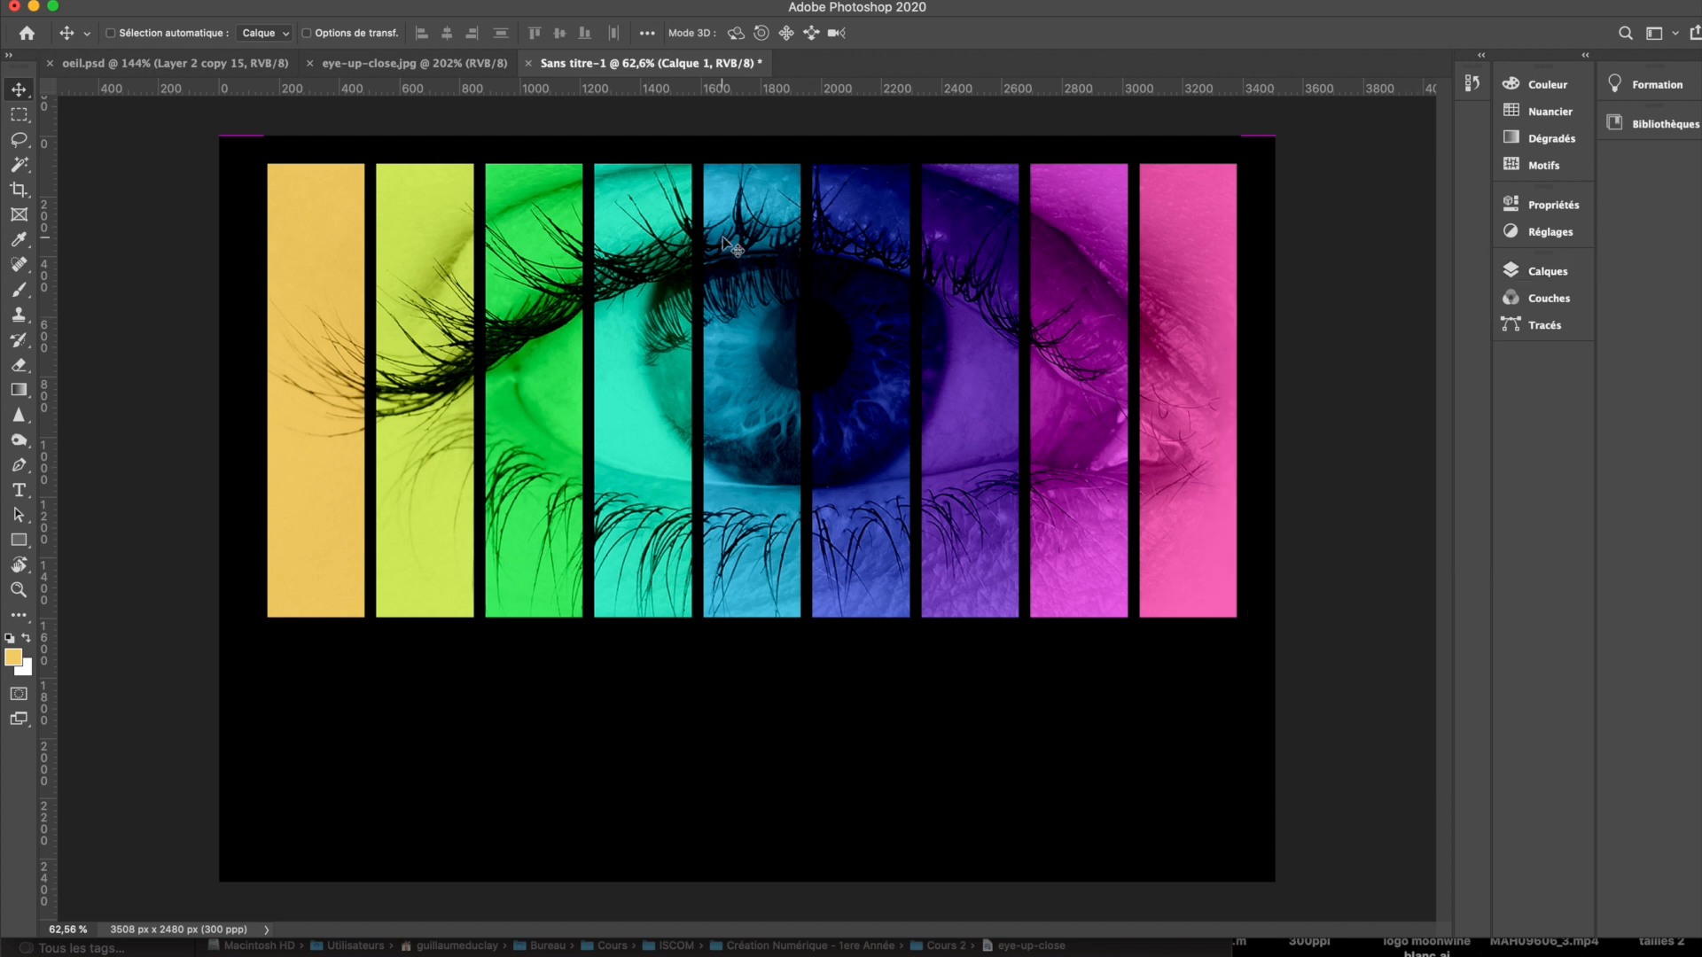
scroll(789, 502, down, 5)
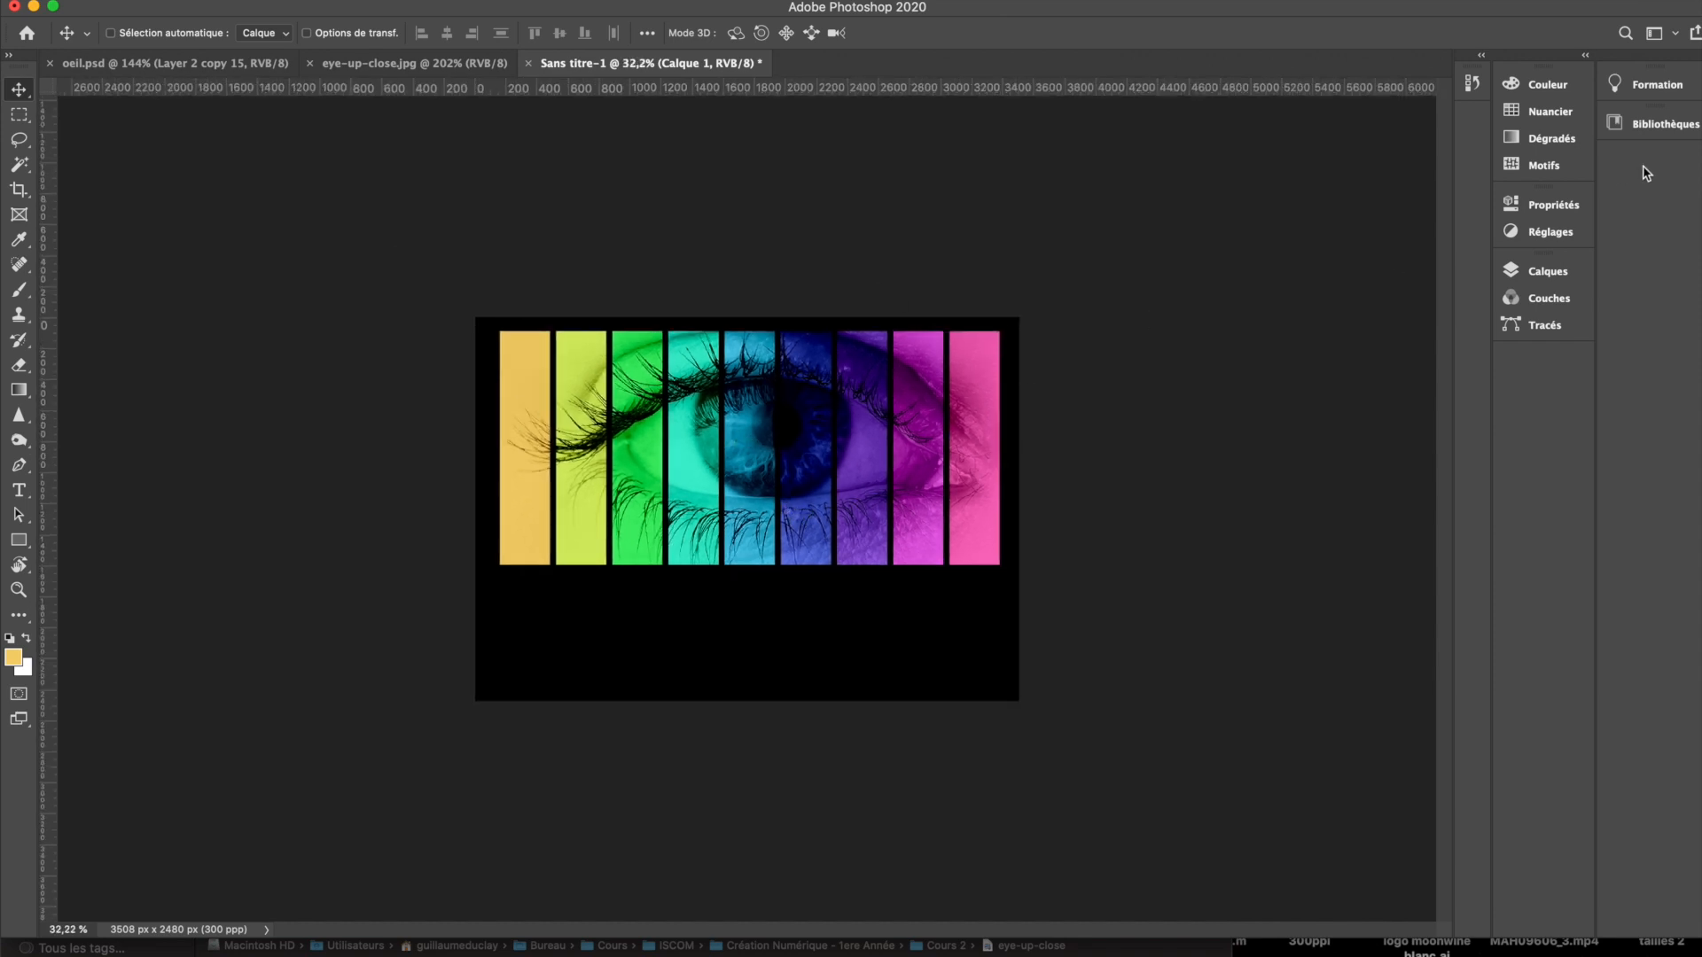
Step: Duplicate the Calque 1 eye layer together with the Calque 2 copie 8 strips layer and merge the two copies into one layer
click(1547, 270)
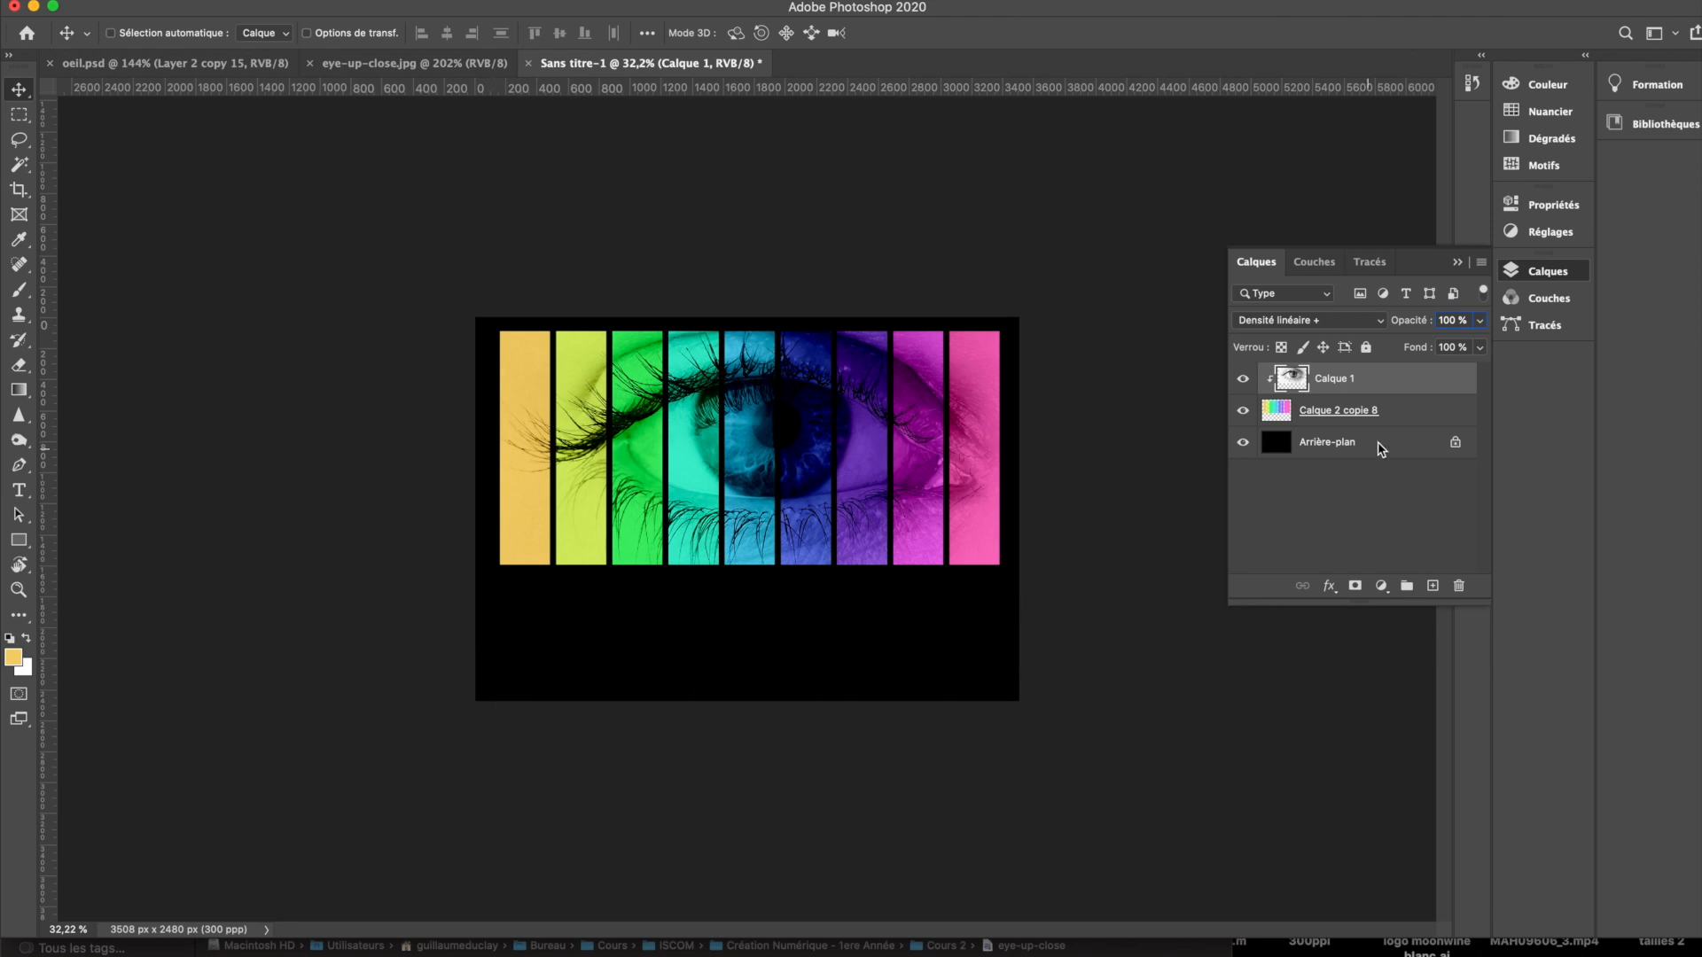
click(1409, 419)
click(141, 66)
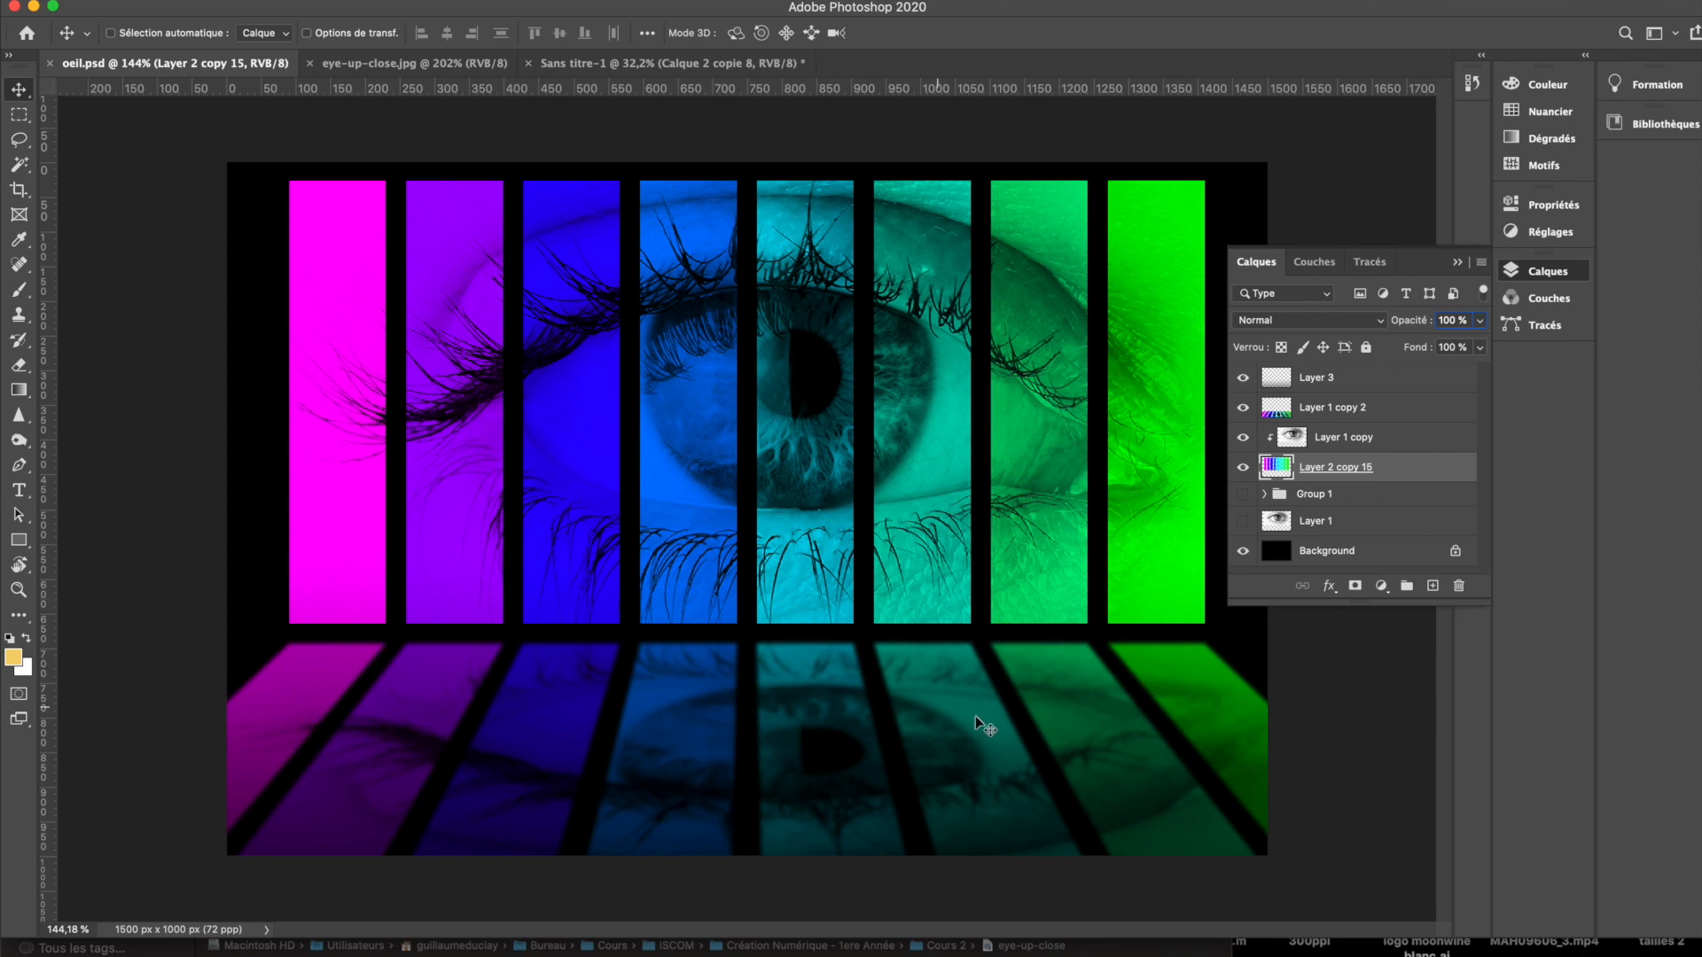
click(665, 63)
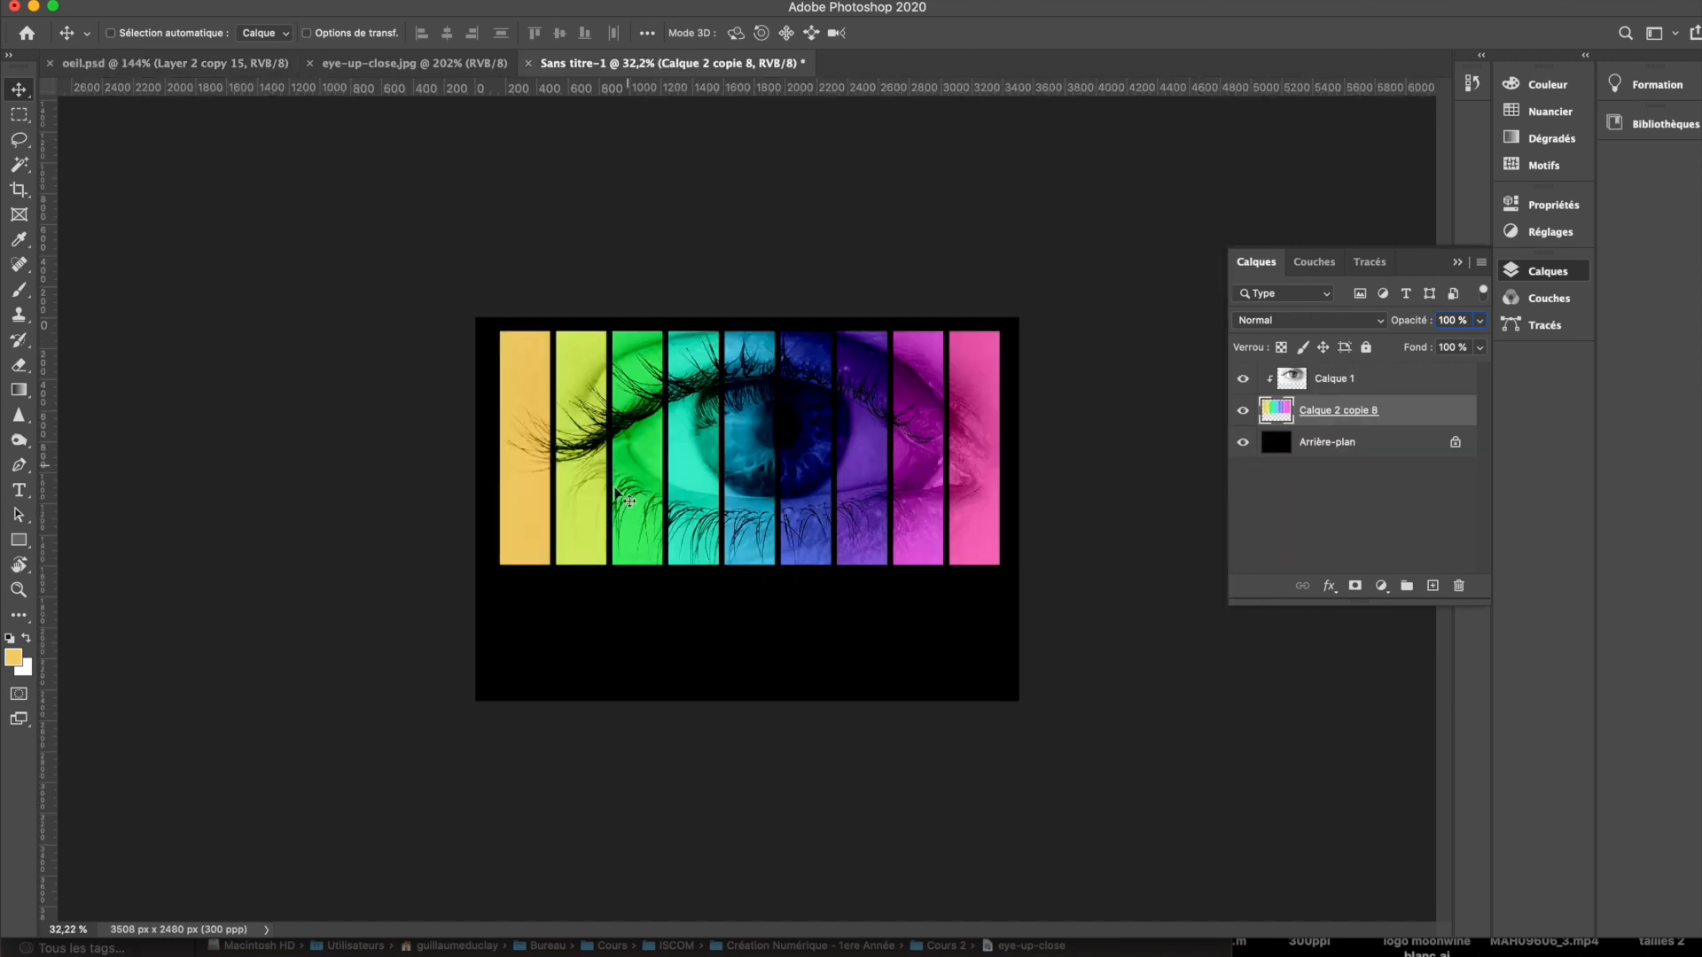
super+click(1380, 376)
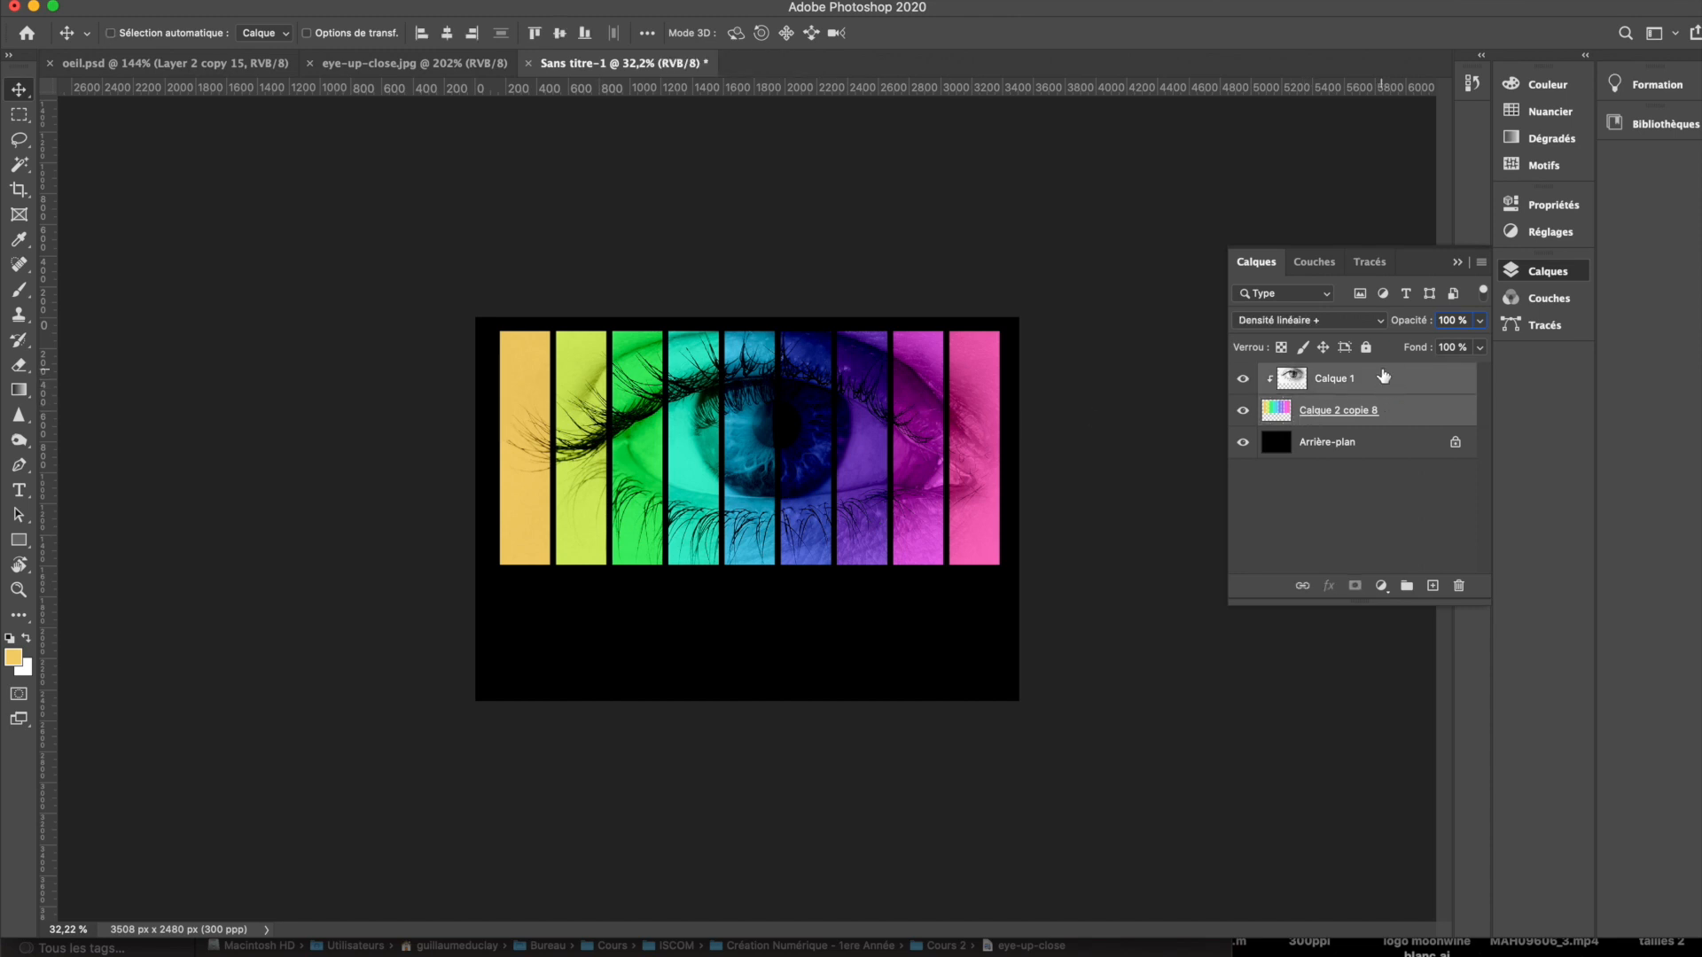
key(super+j)
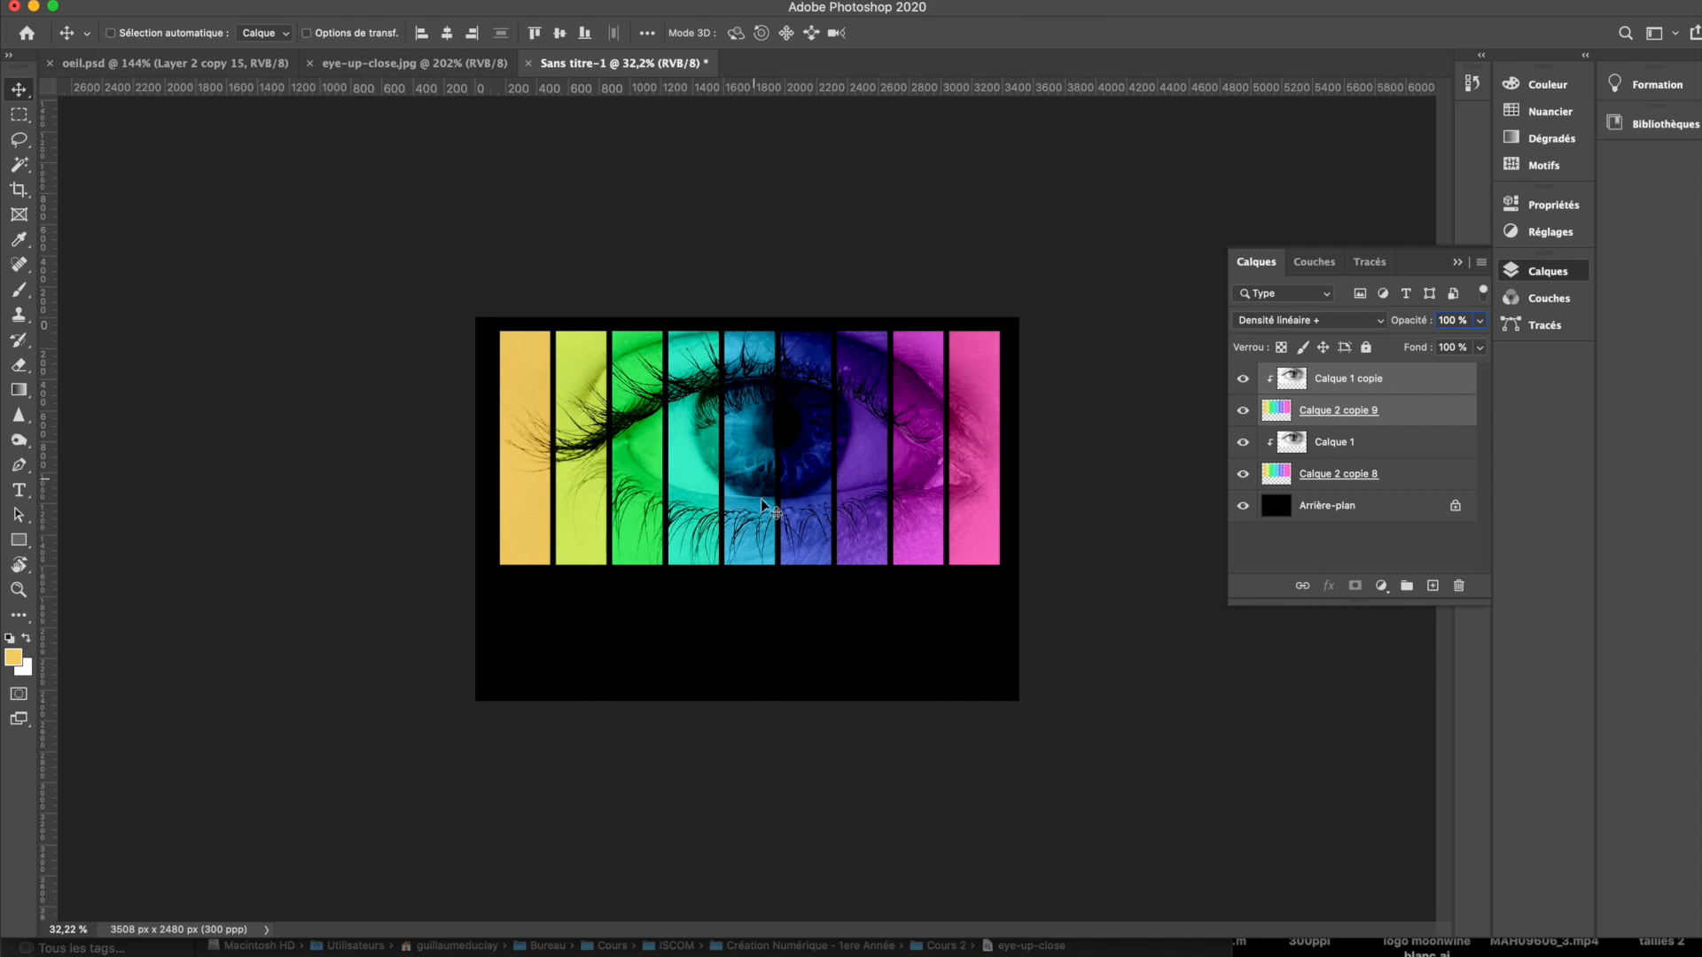
right_click(1447, 394)
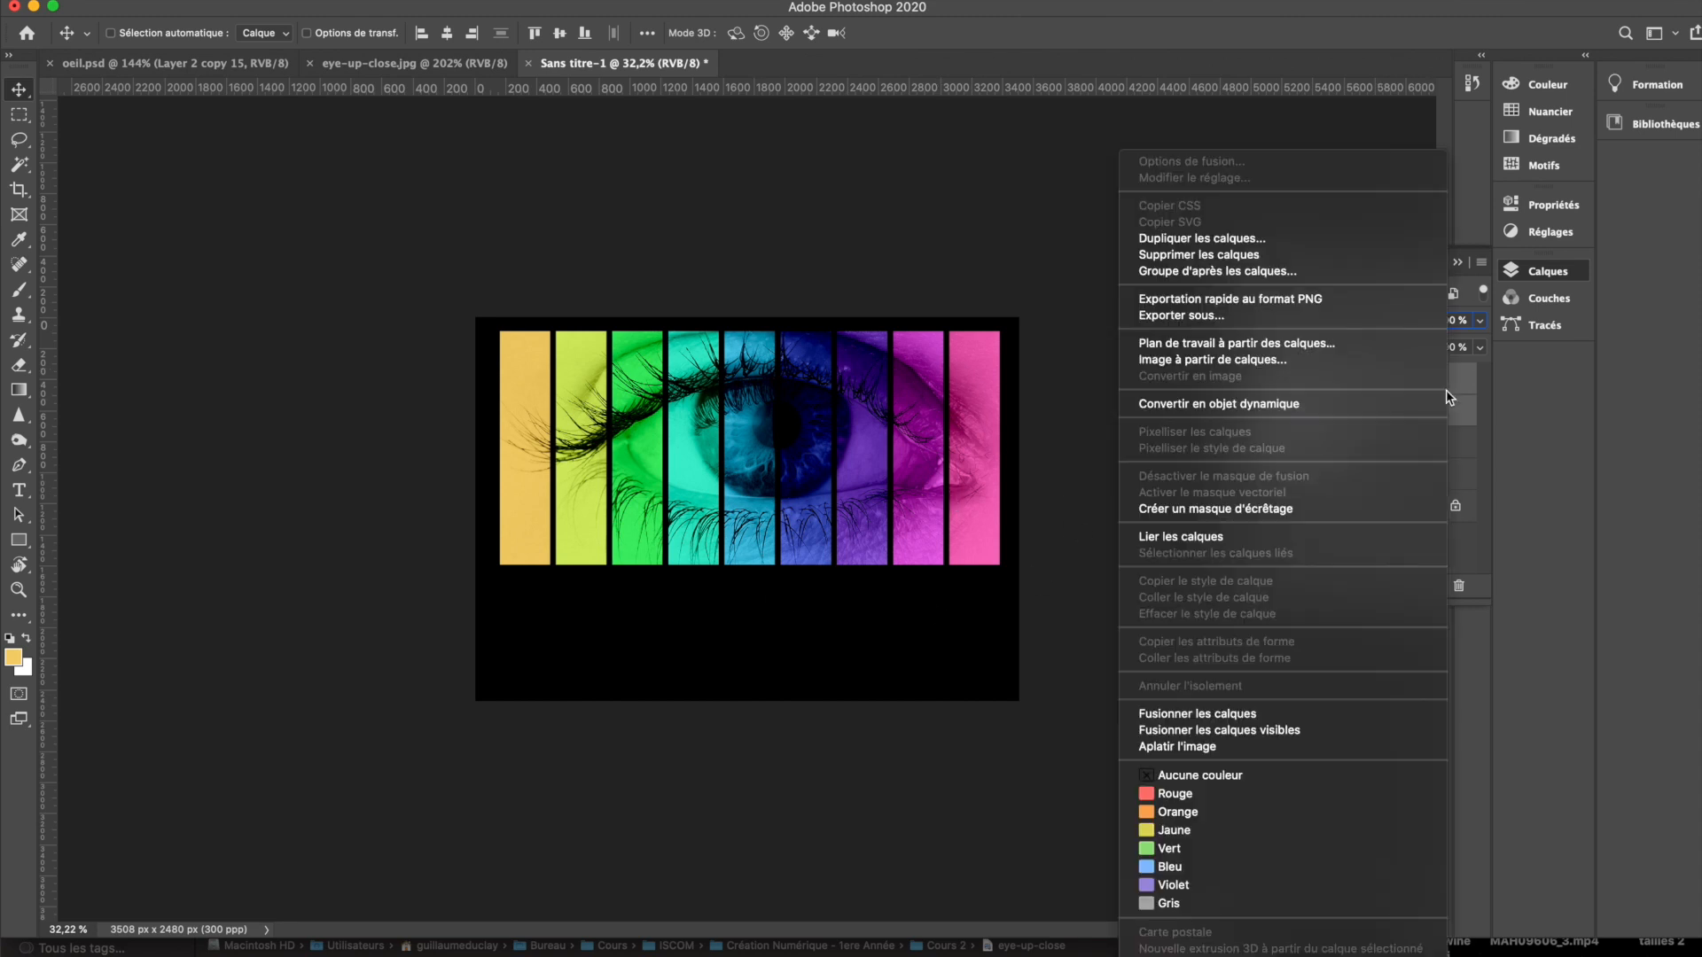
click(1235, 714)
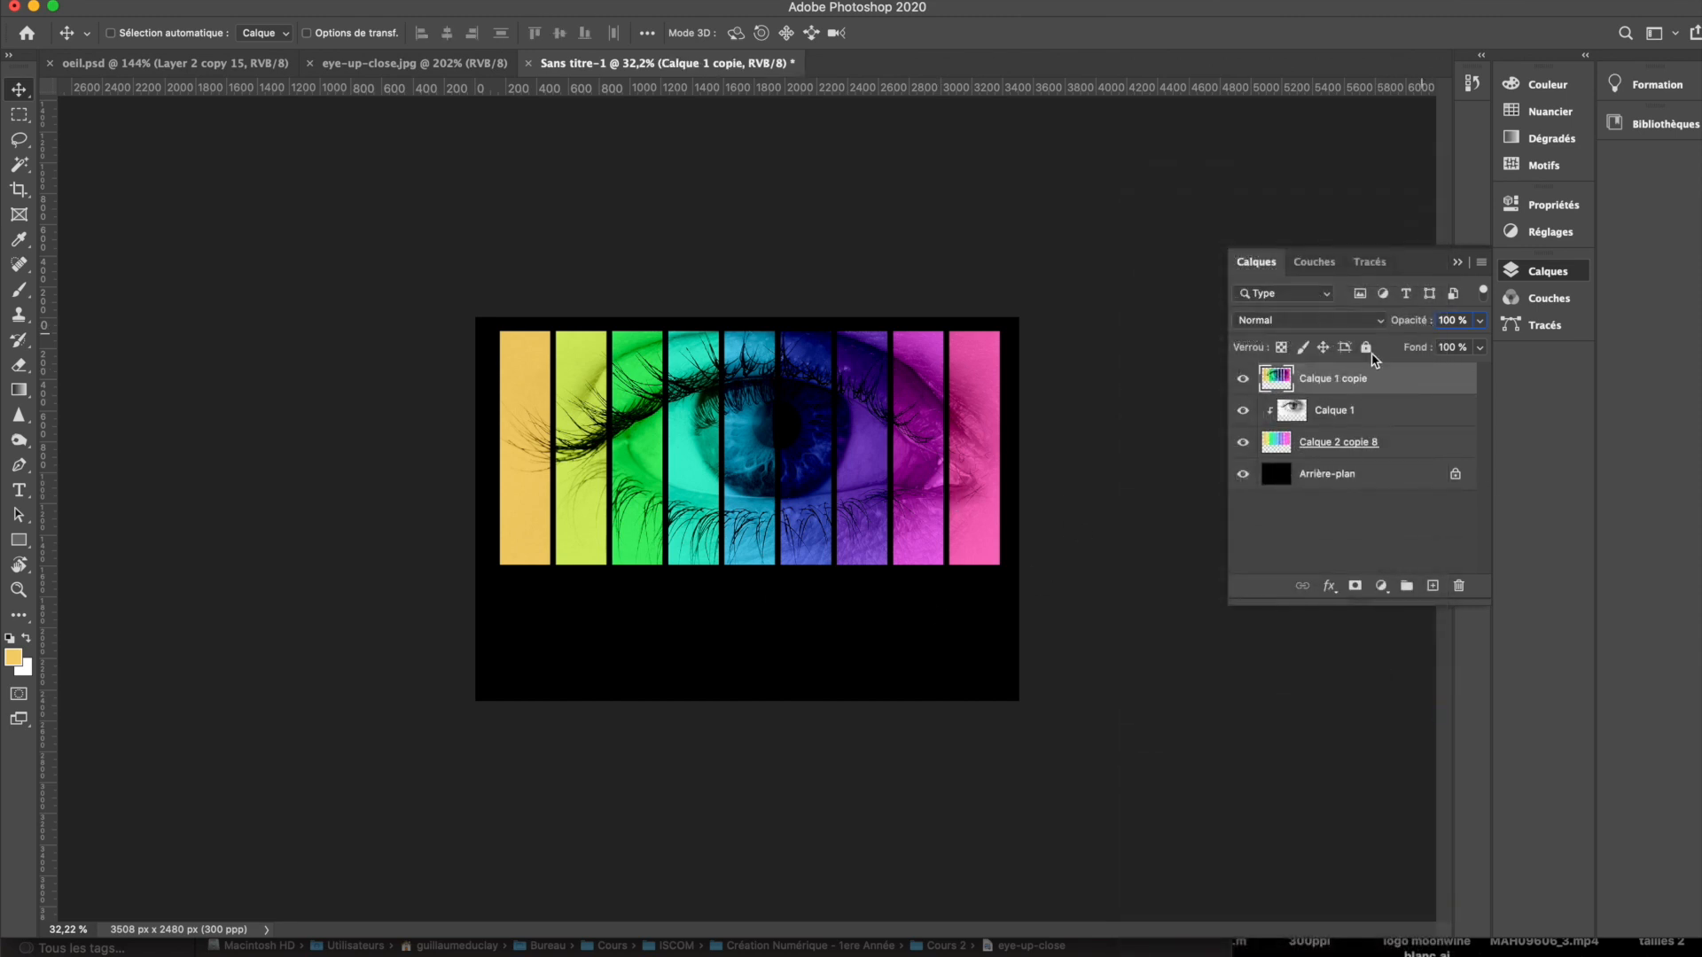
Step: Inspect the merged Calque 1 copie layer by hiding and reshowing the layers beneath it and test-moving it, undoing the move
drag(1243, 410, 1257, 571)
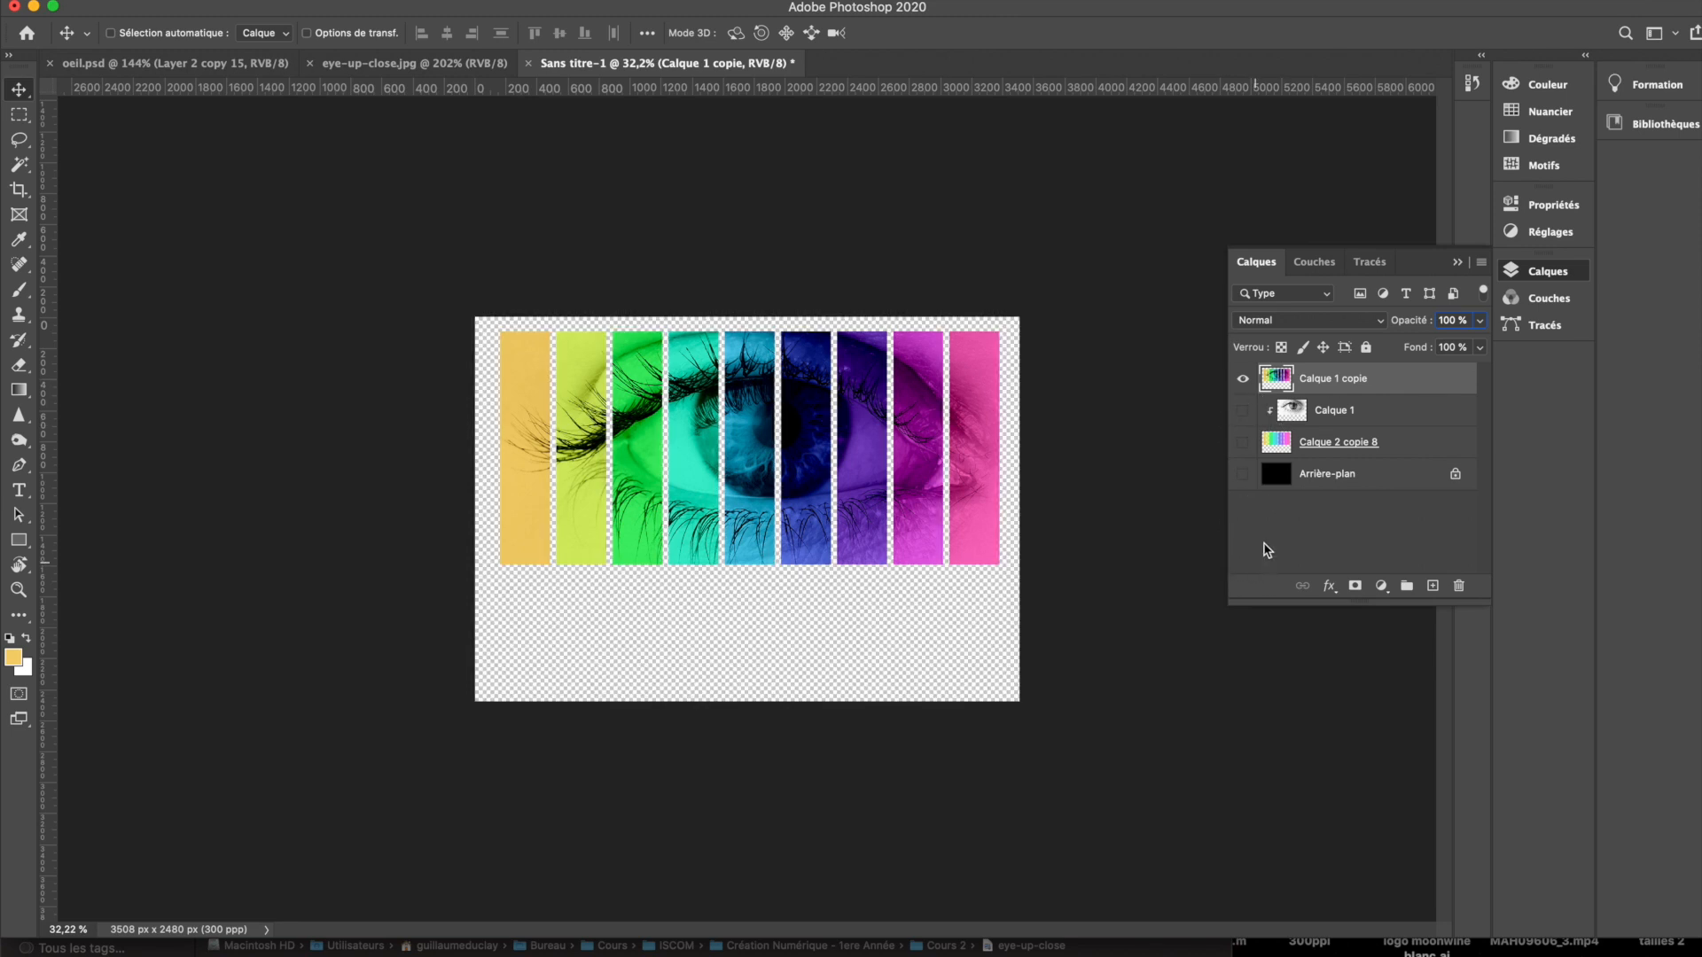
click(1242, 410)
click(1243, 442)
click(1243, 473)
drag(784, 426, 884, 490)
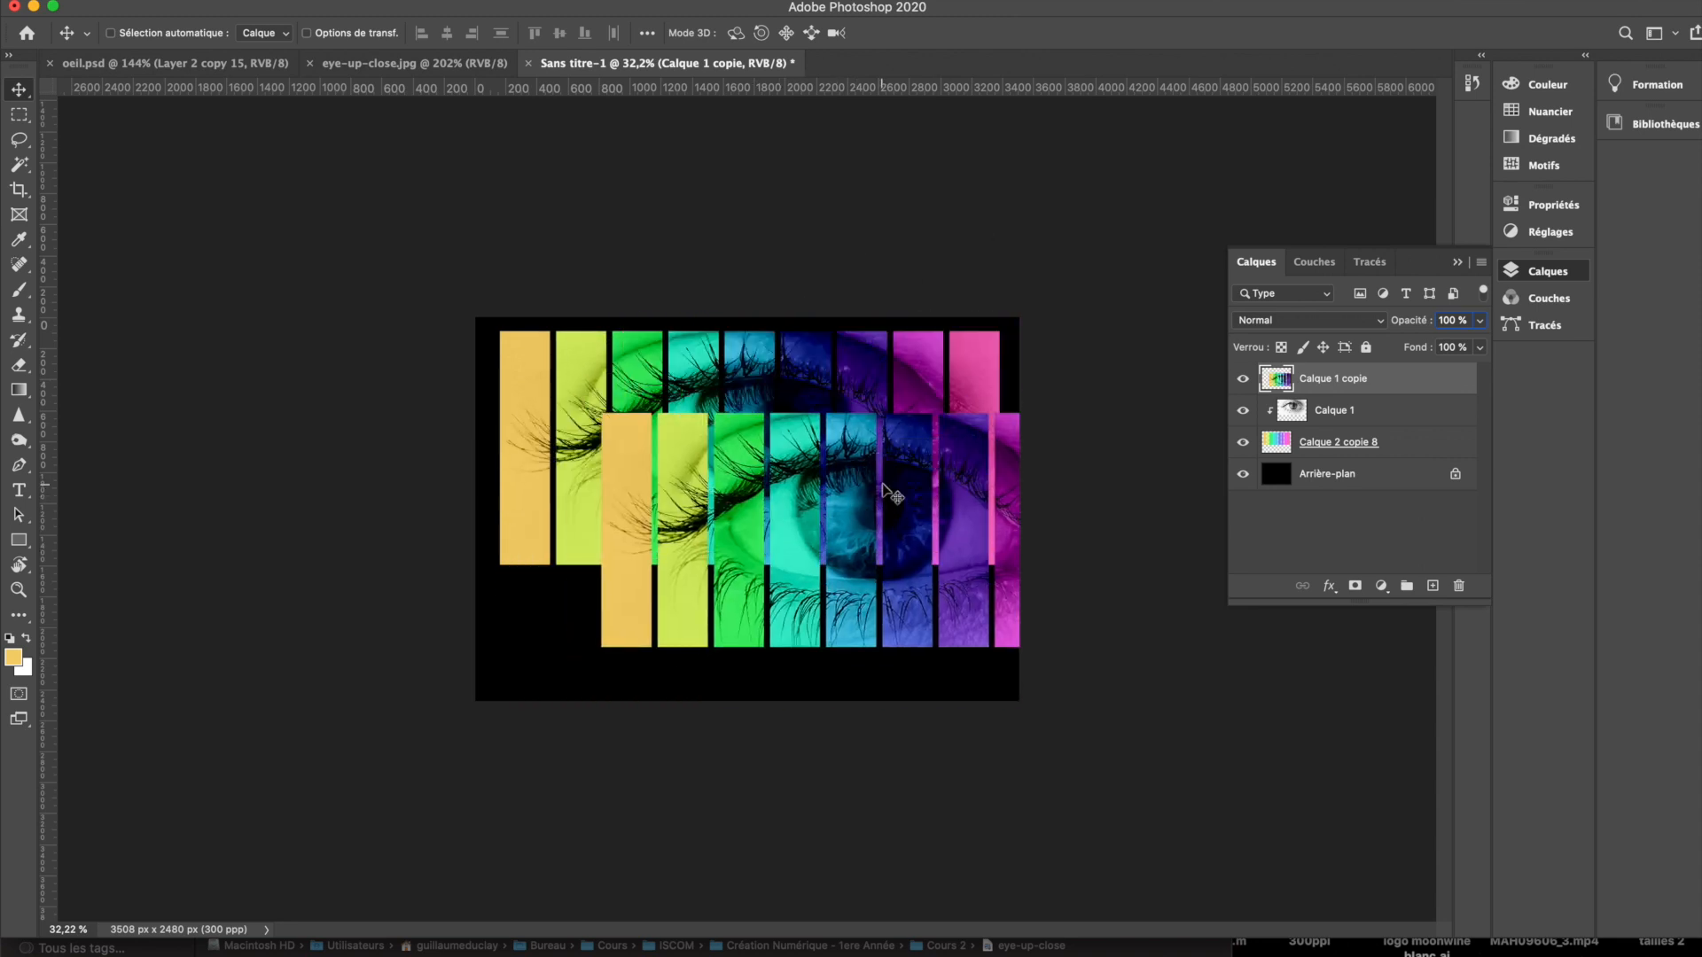
key(cmd+z)
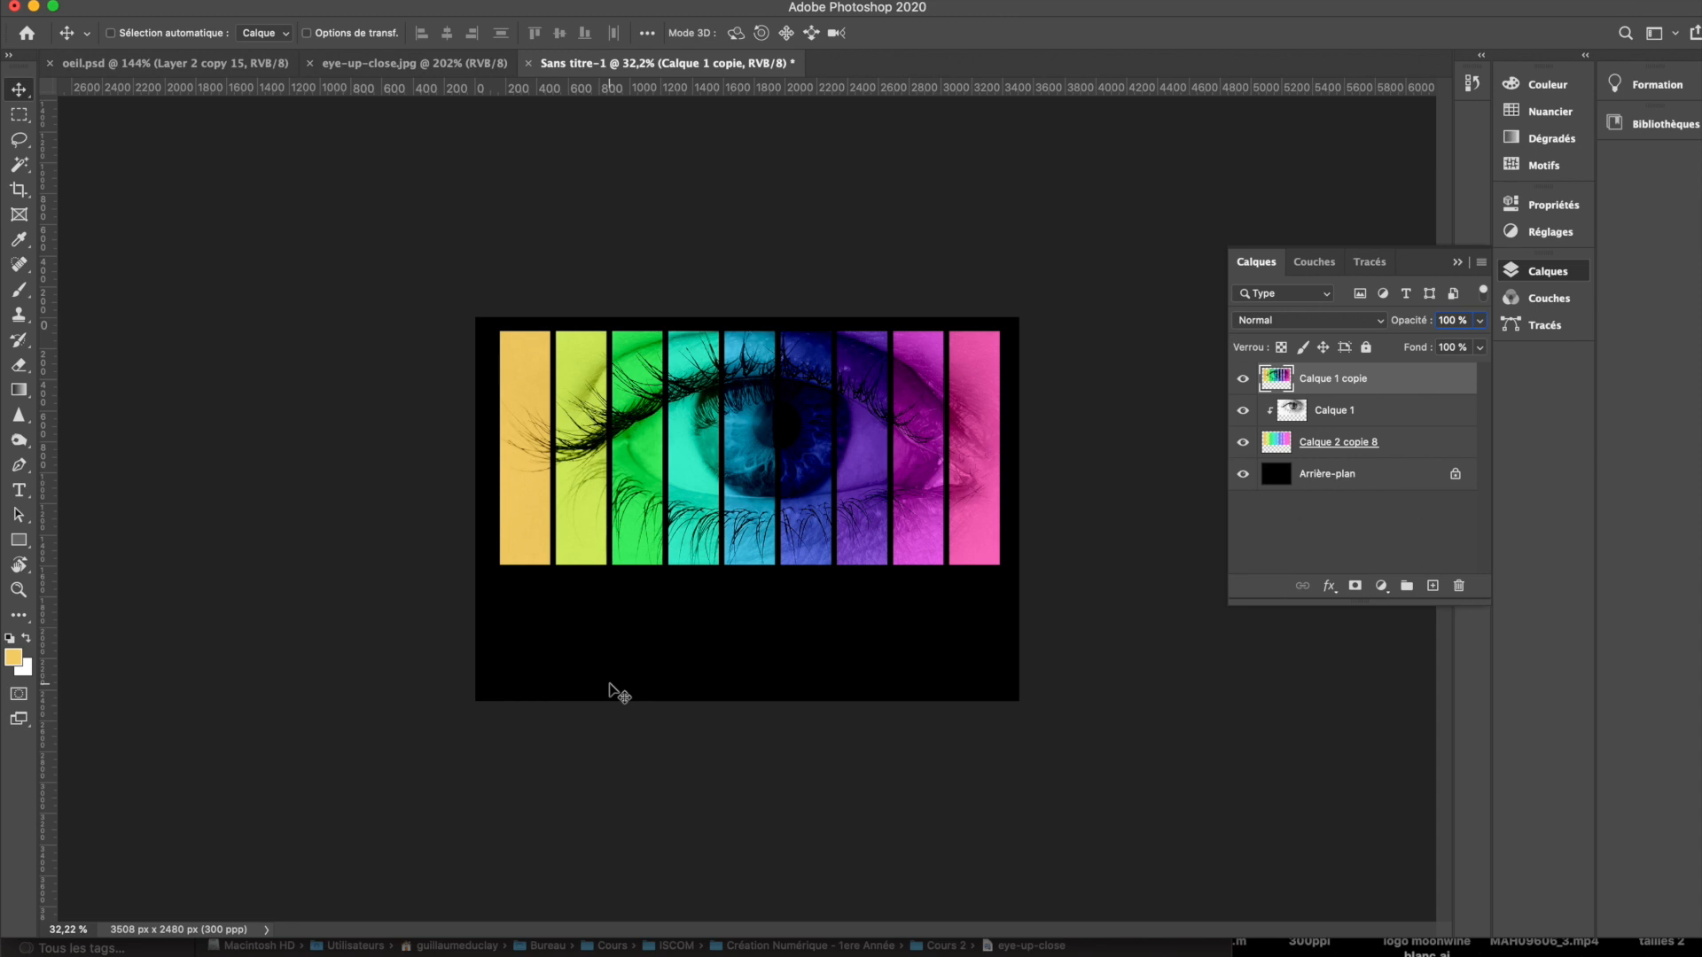
Step: Flip the merged copy vertically to a height of -52.12% and position it just beneath the upright strips as a reflection
key(super+t)
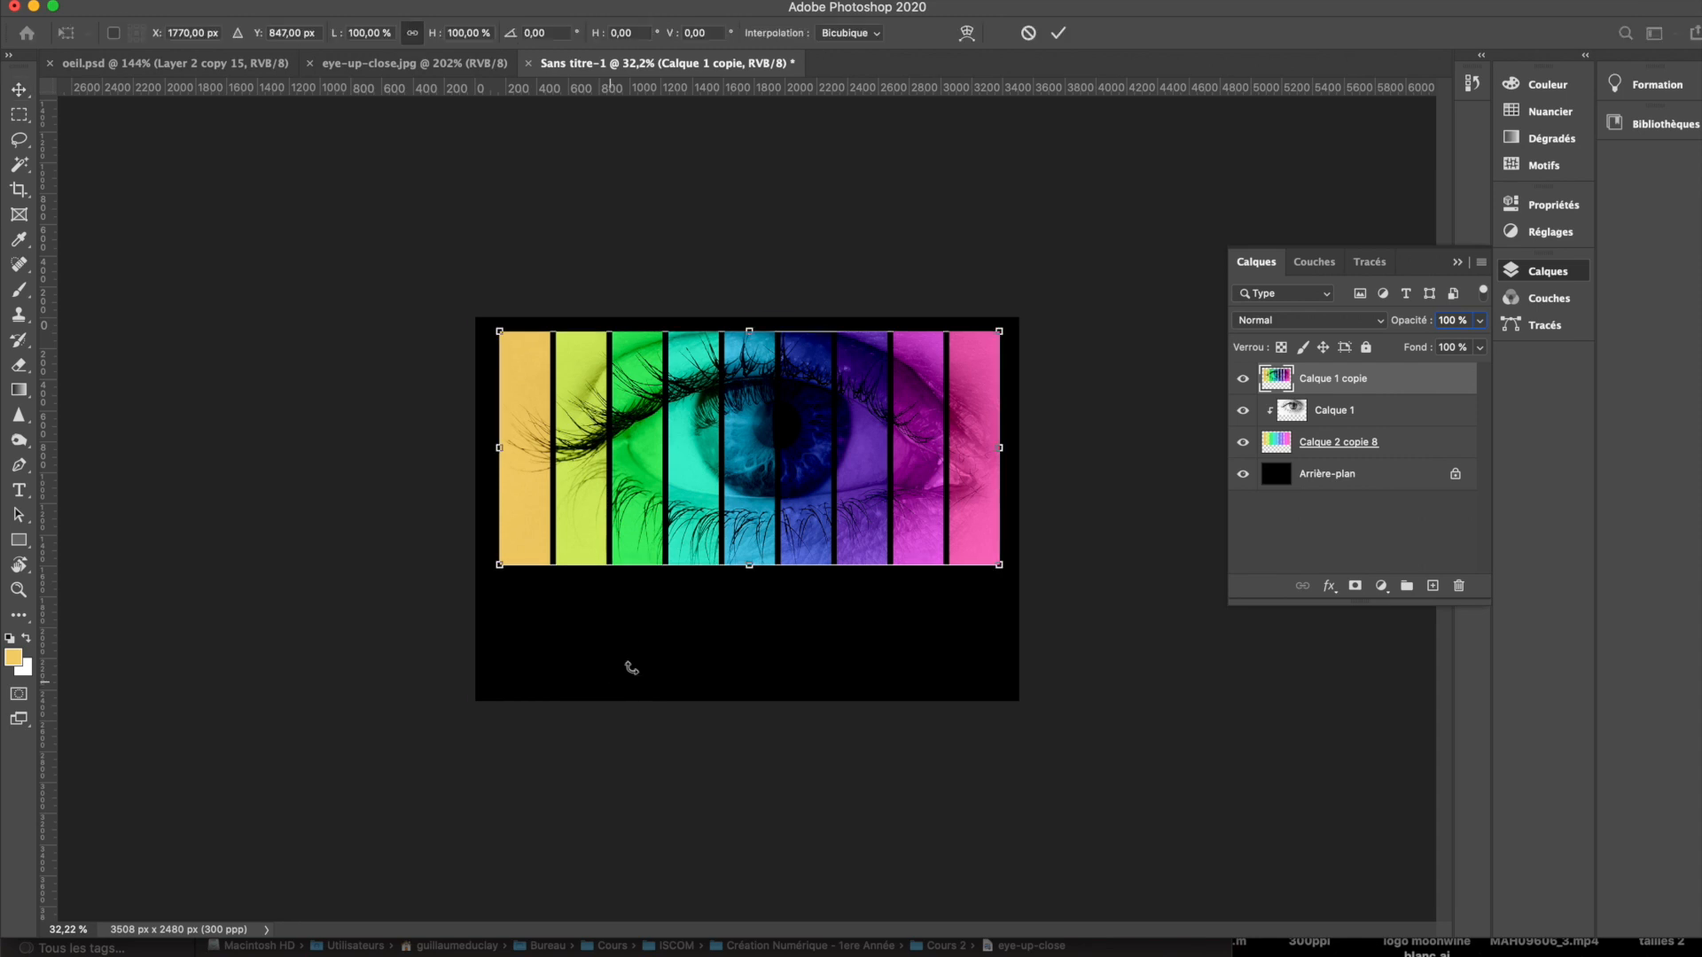
drag(749, 332, 758, 393)
key(super+z)
drag(749, 331, 747, 683)
key(shift+Down)
key(shift+Down)
key(shift+Down)
key(shift+Down)
key(shift+Down)
key(shift+Up)
key(shift+Up)
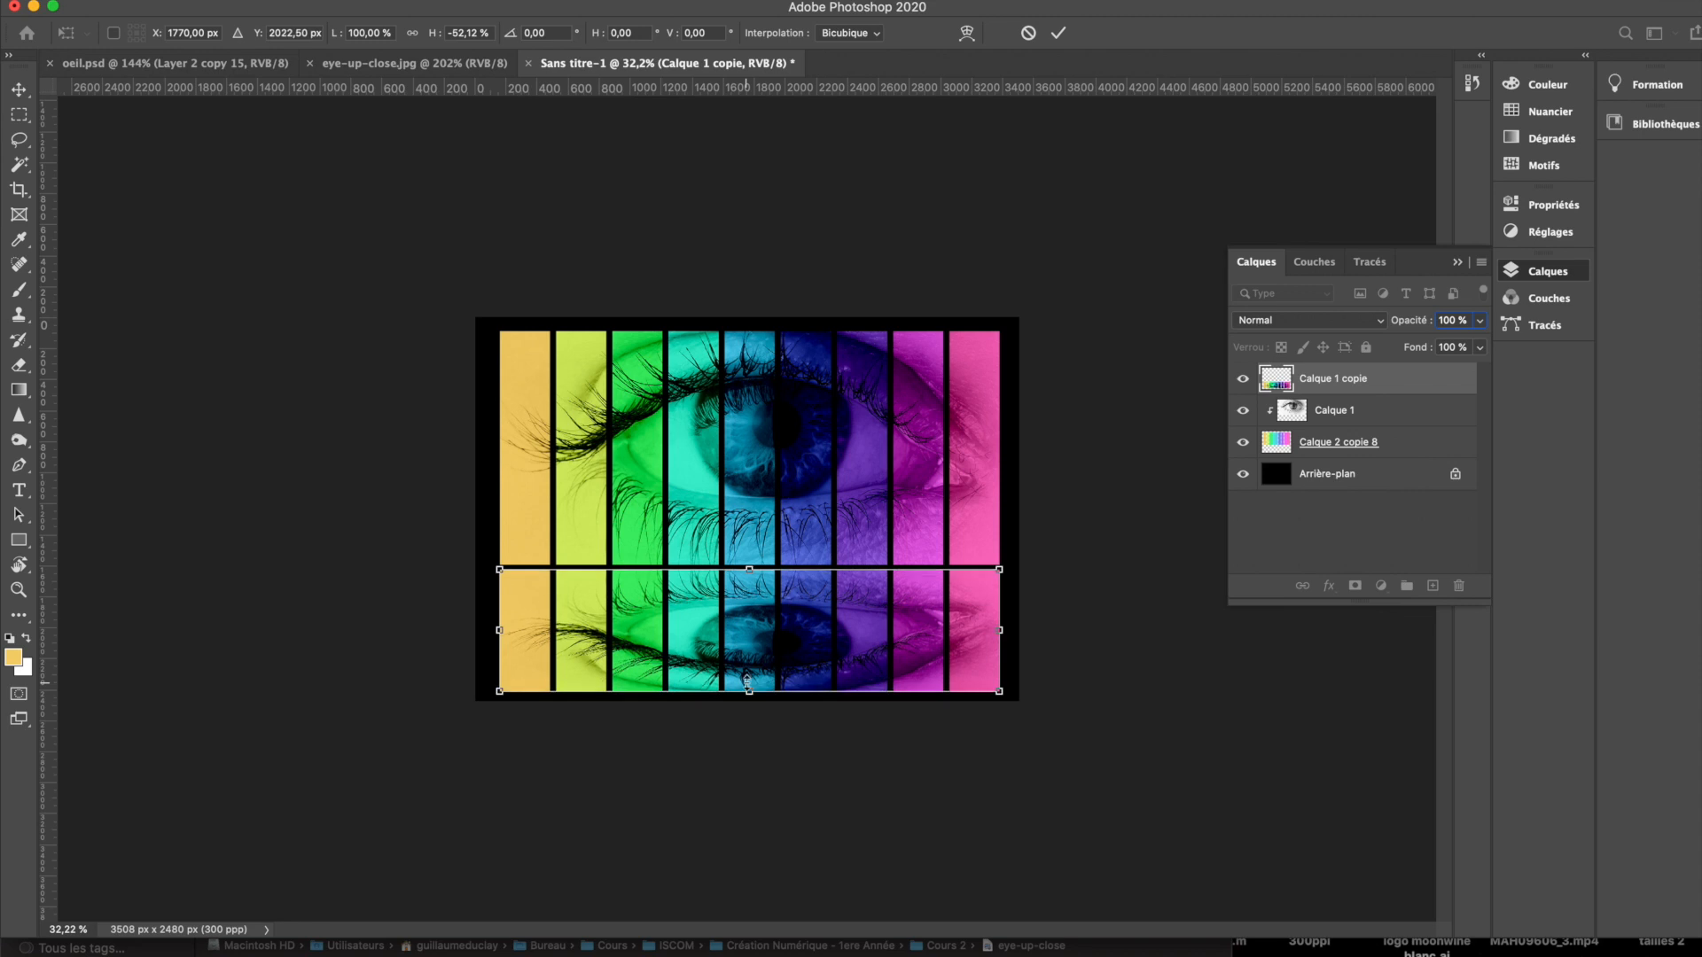
key(Return)
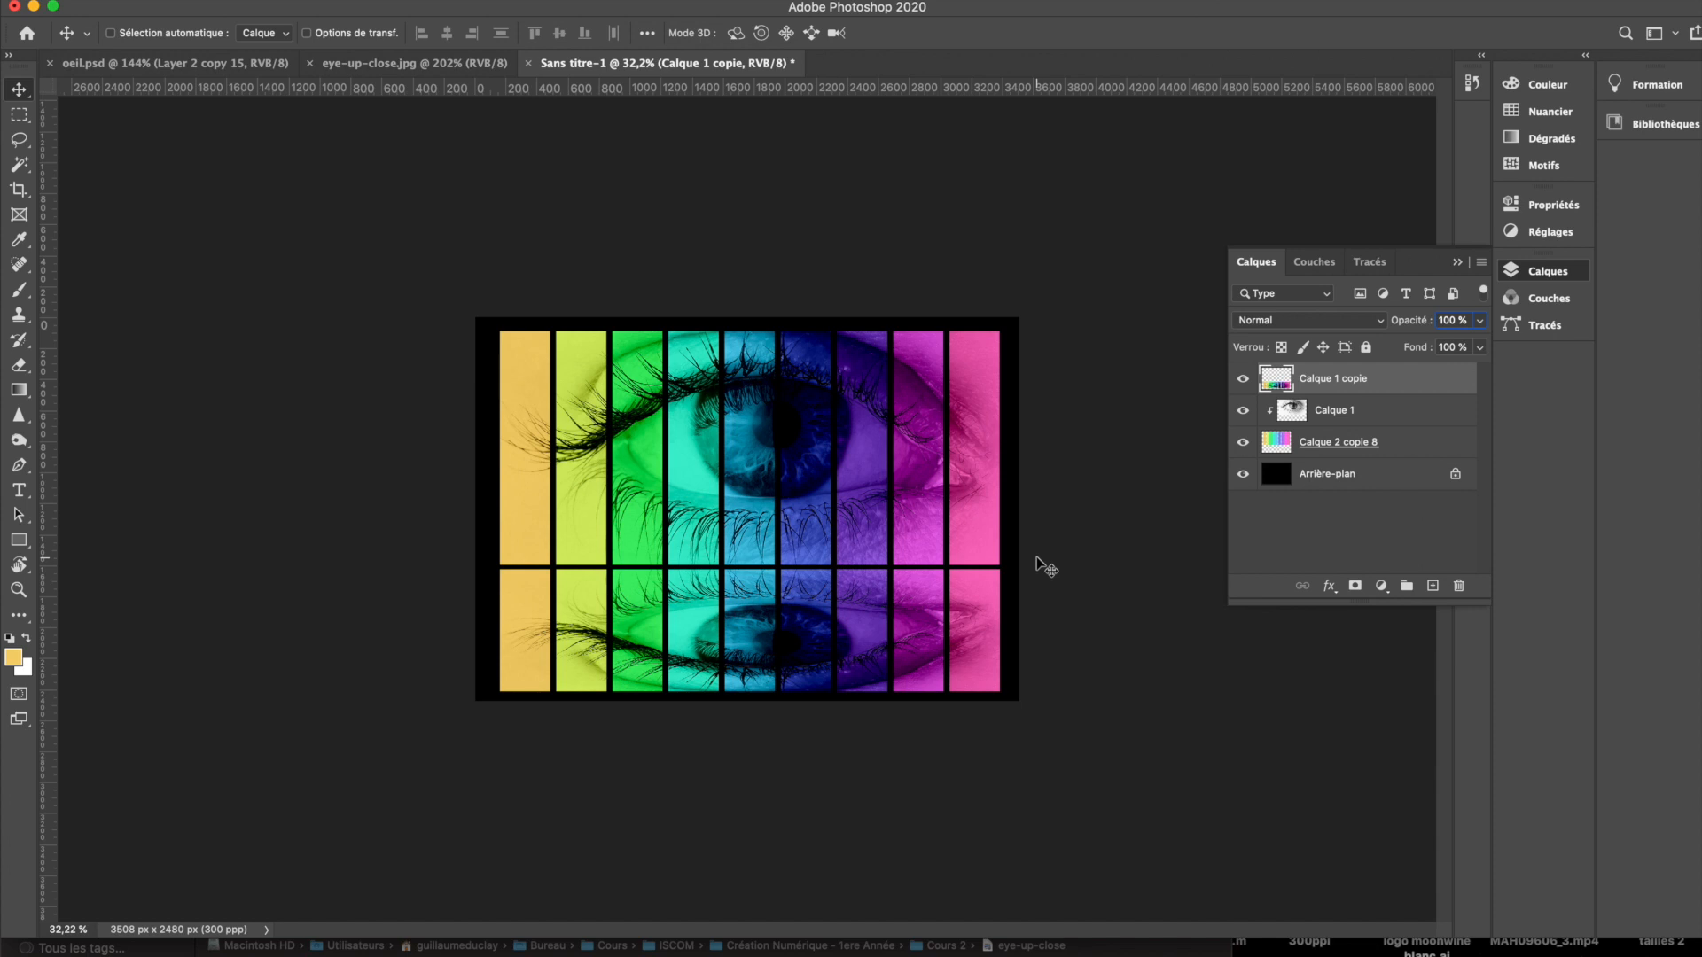
Step: Apply a Perspective transform to the reflection, flaring its lower edge outward symmetrically to about 174.33% width
key(super+t)
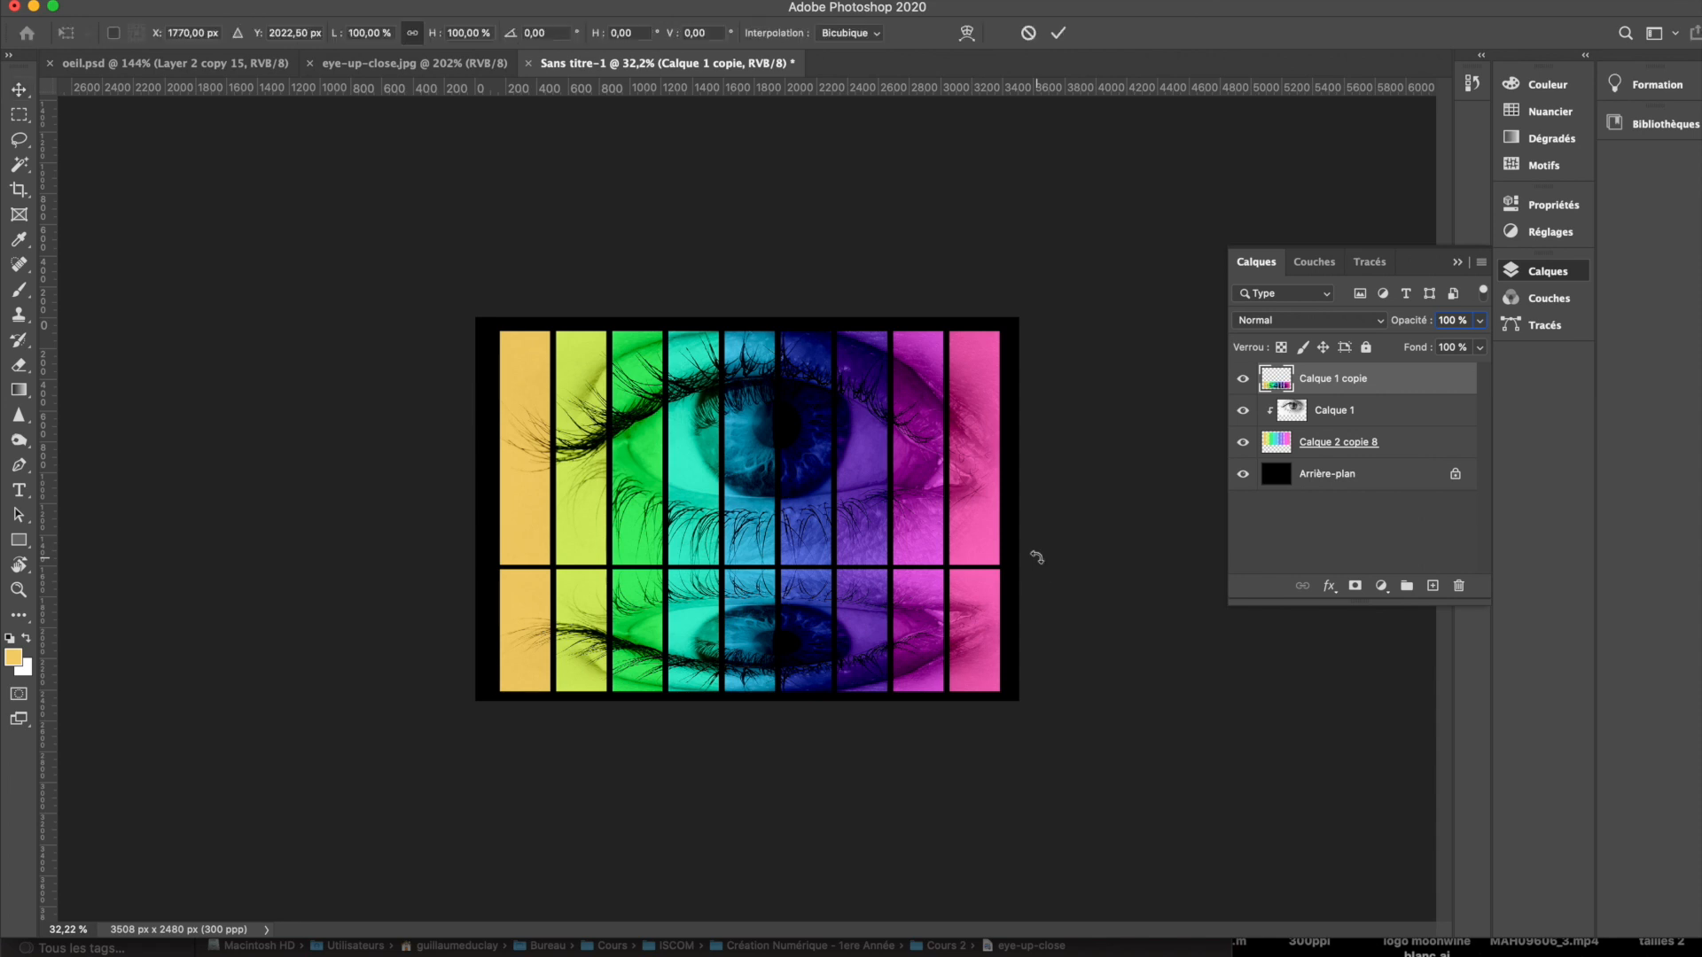
right_click(846, 608)
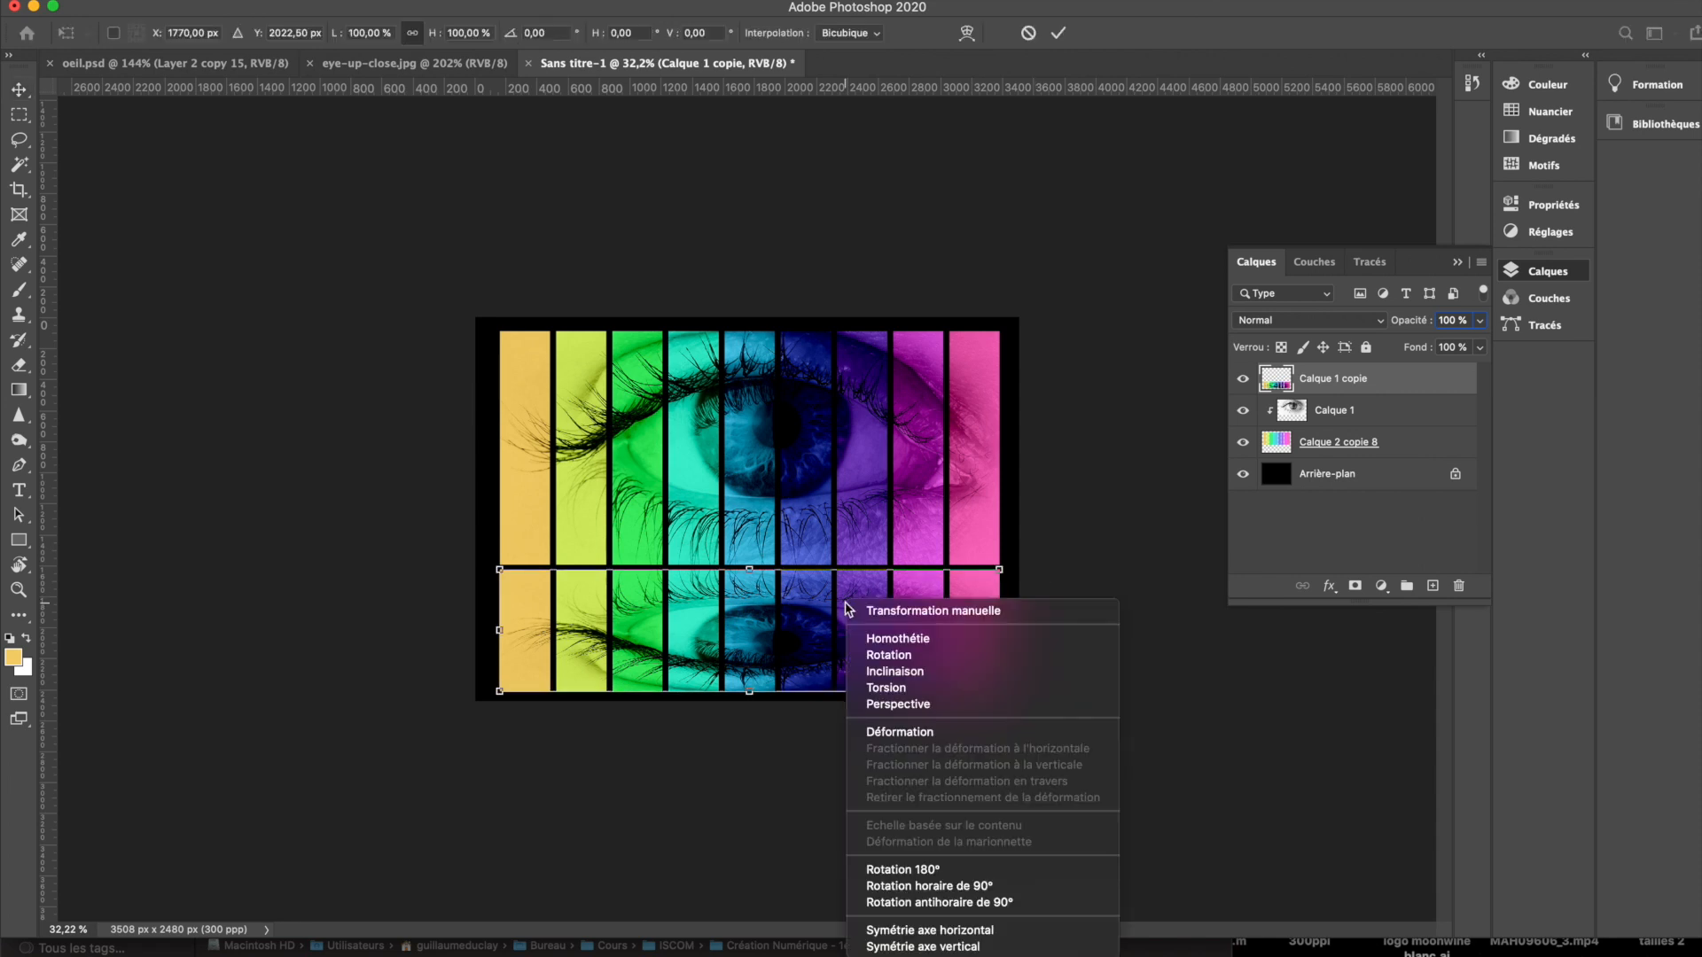
click(1023, 704)
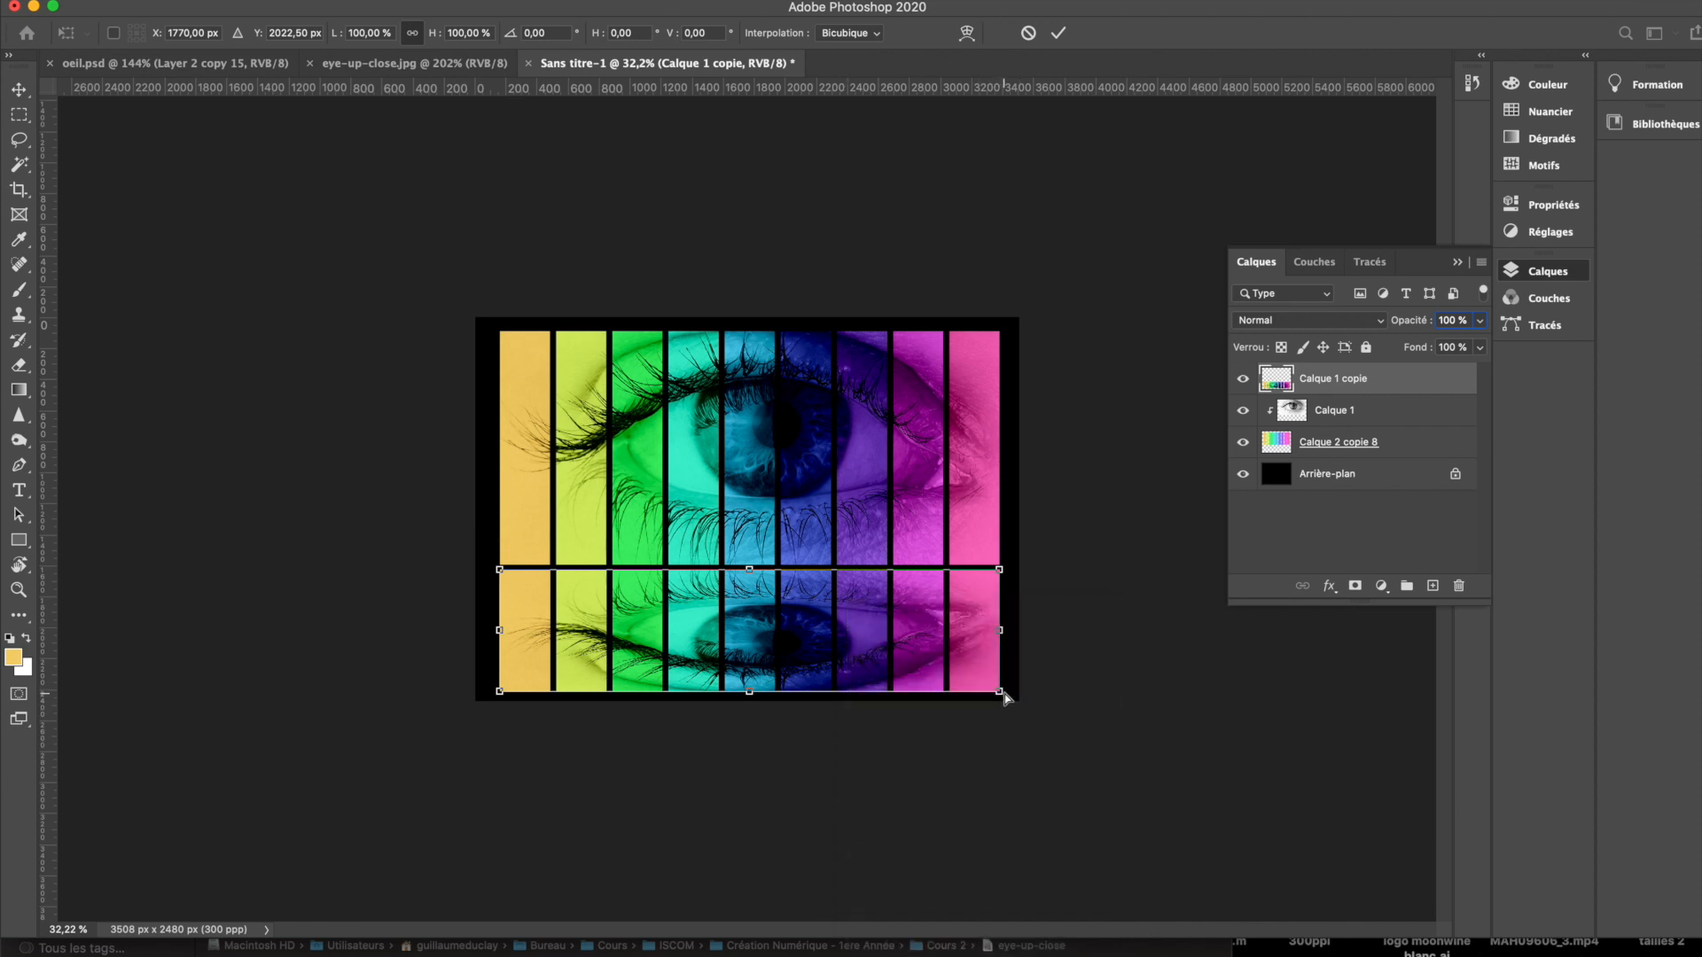
click(1002, 692)
drag(1001, 692, 1190, 662)
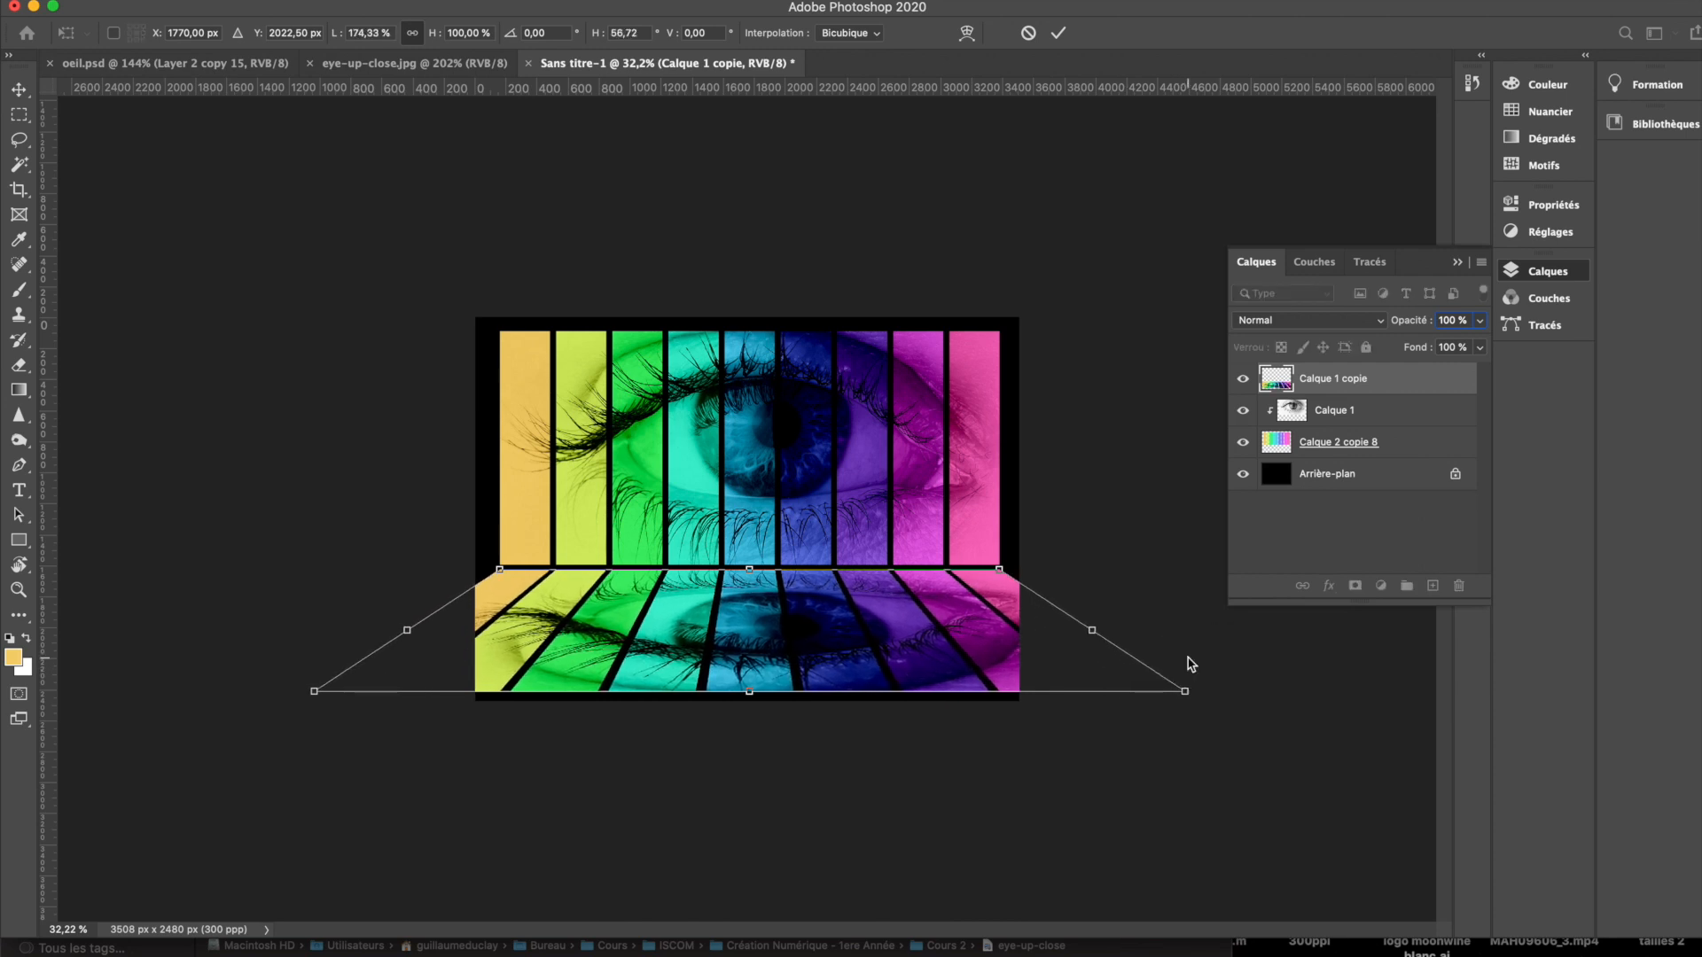
key(Return)
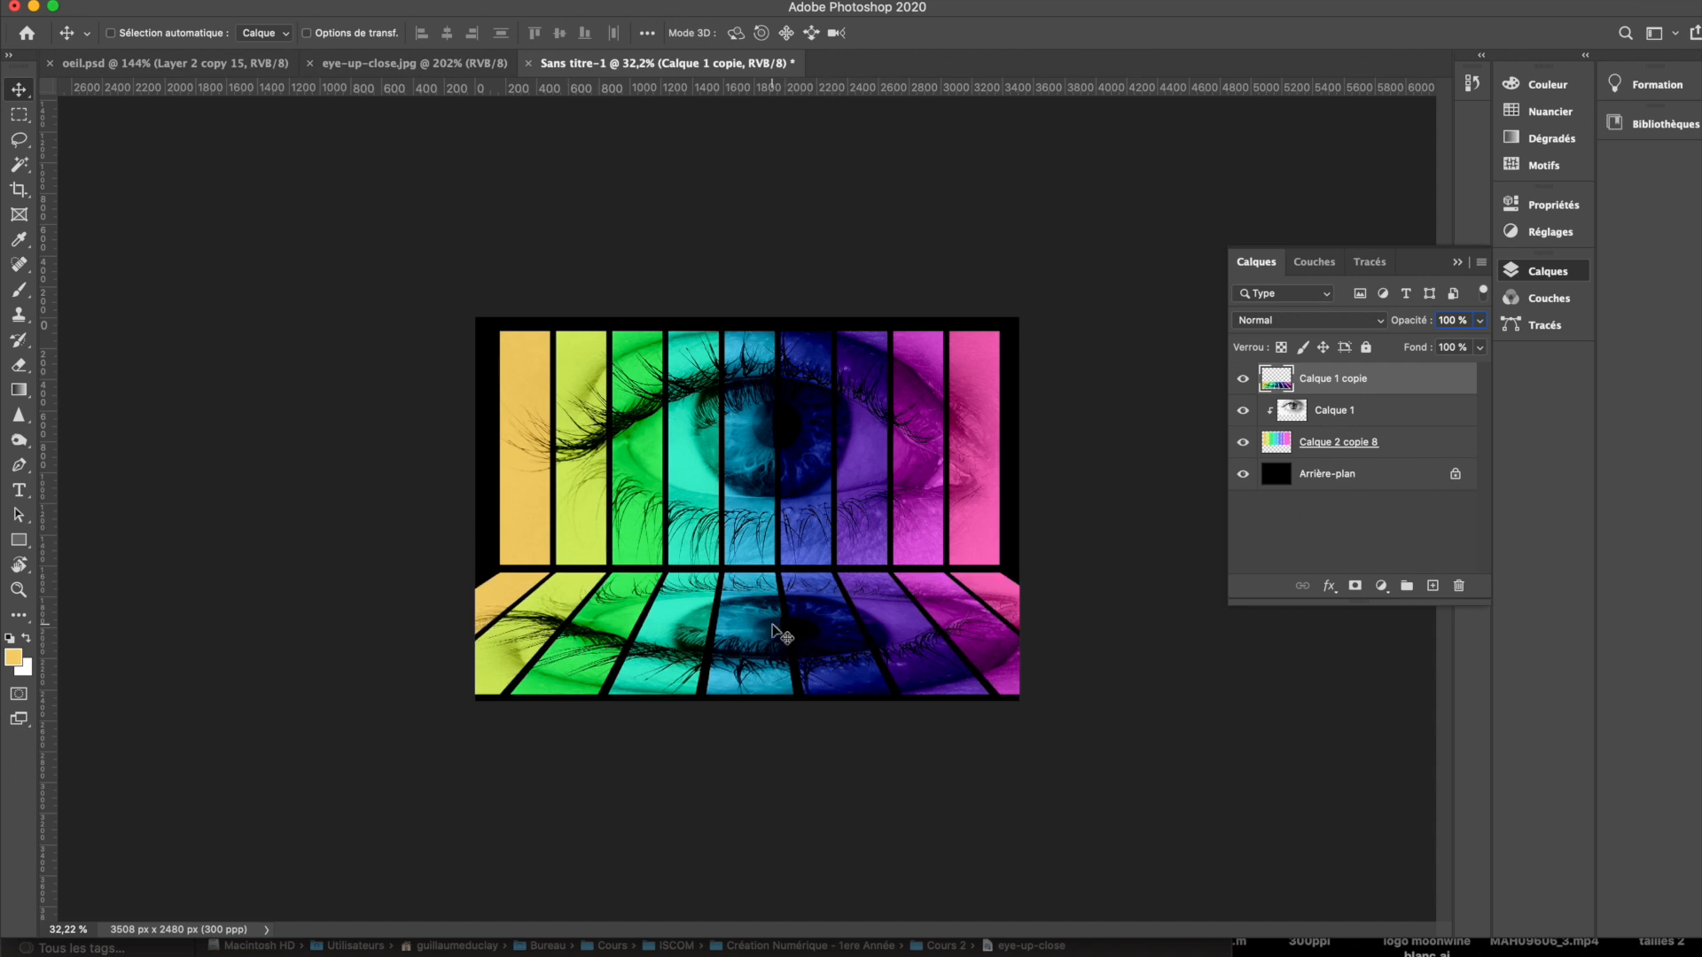
Step: Test the floor reflection flush against the upright strips, and settle it slightly lower with a narrow black gap between them
key(shift+Up)
key(shift+Up)
key(shift+Up)
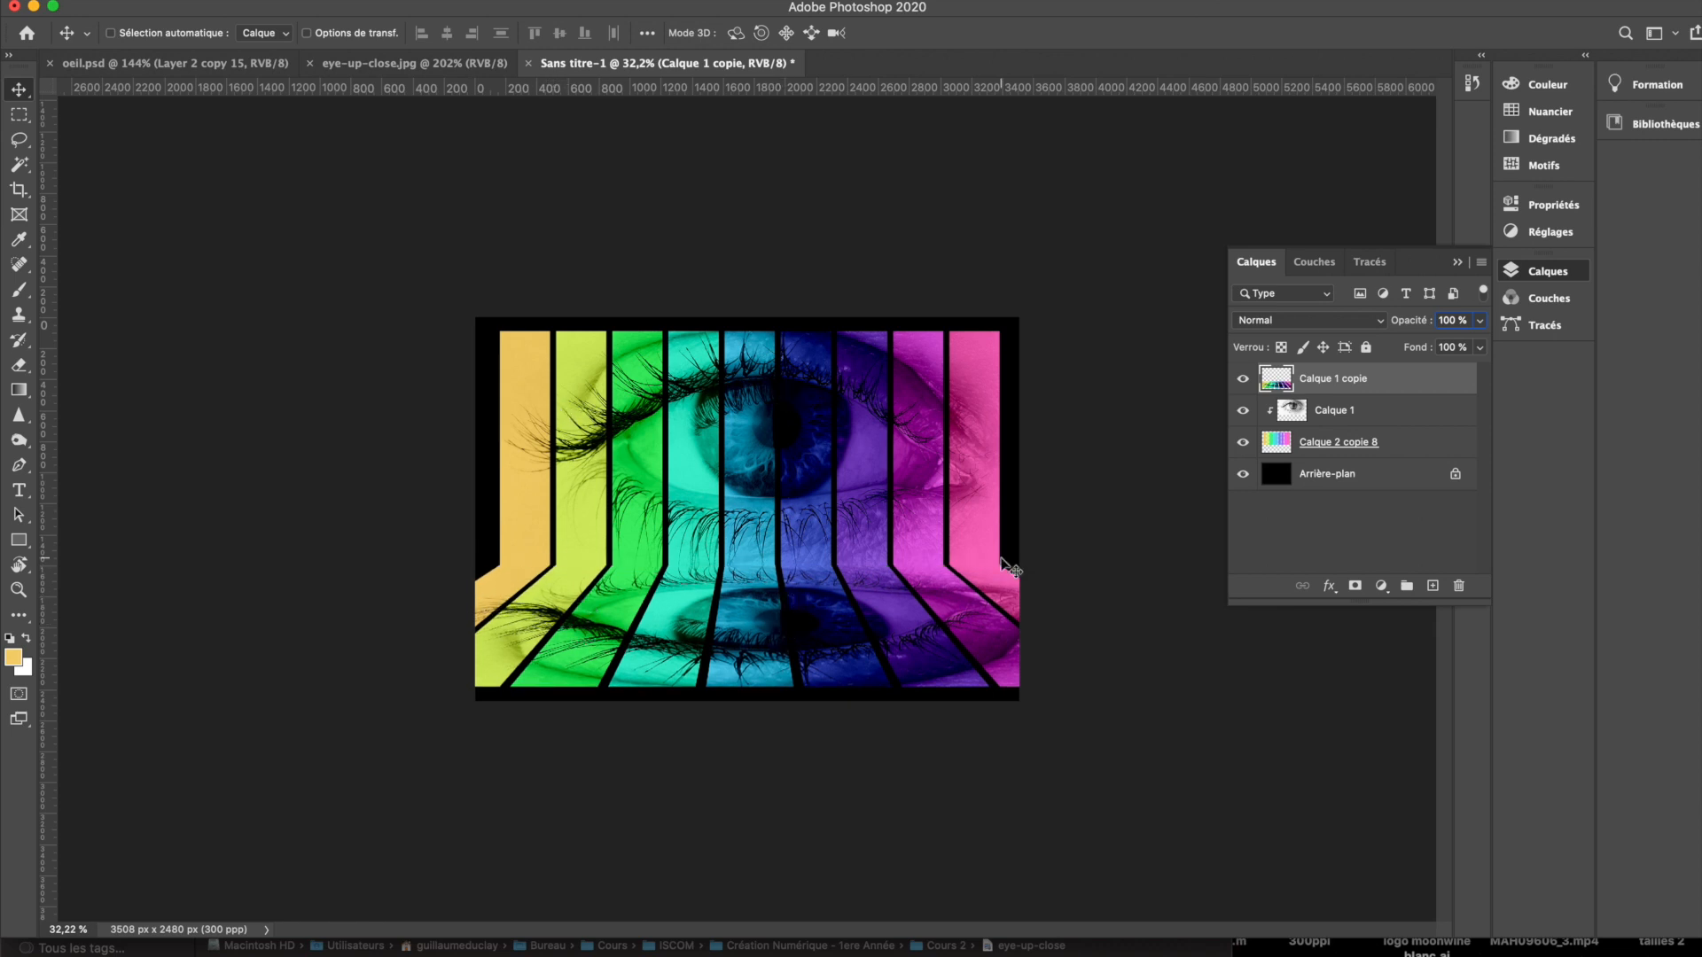
key(shift+Down)
key(shift+Down)
key(shift+Down)
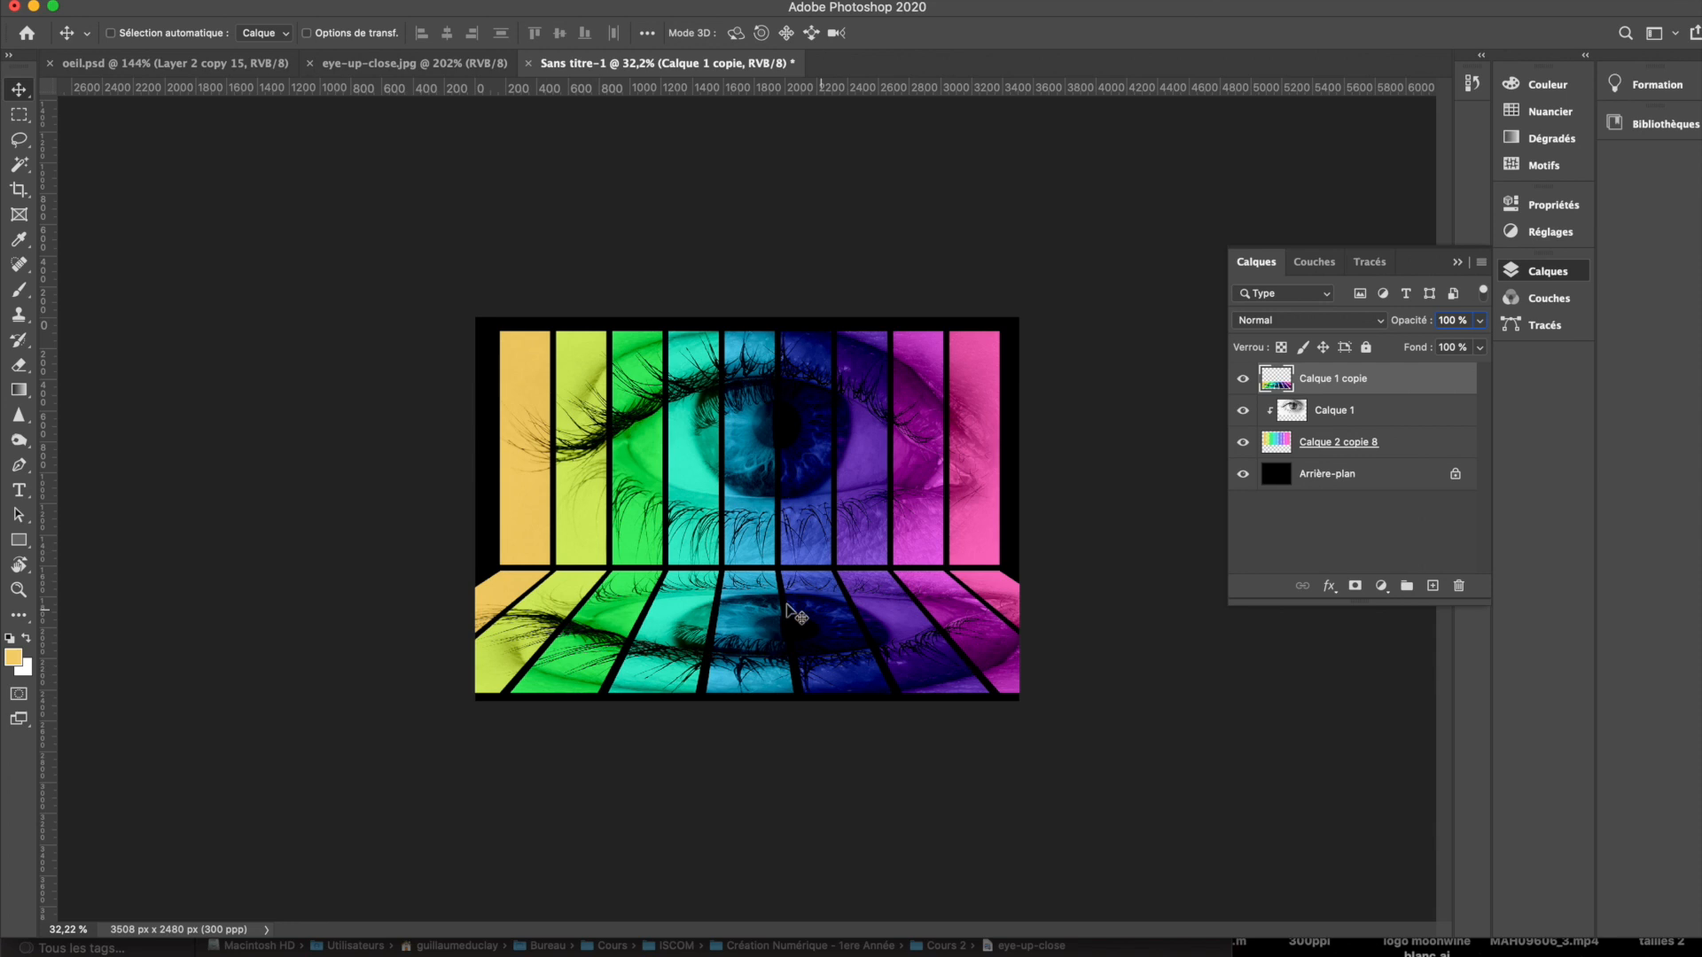
scroll(796, 613, up, 5)
scroll(751, 843, left, 2)
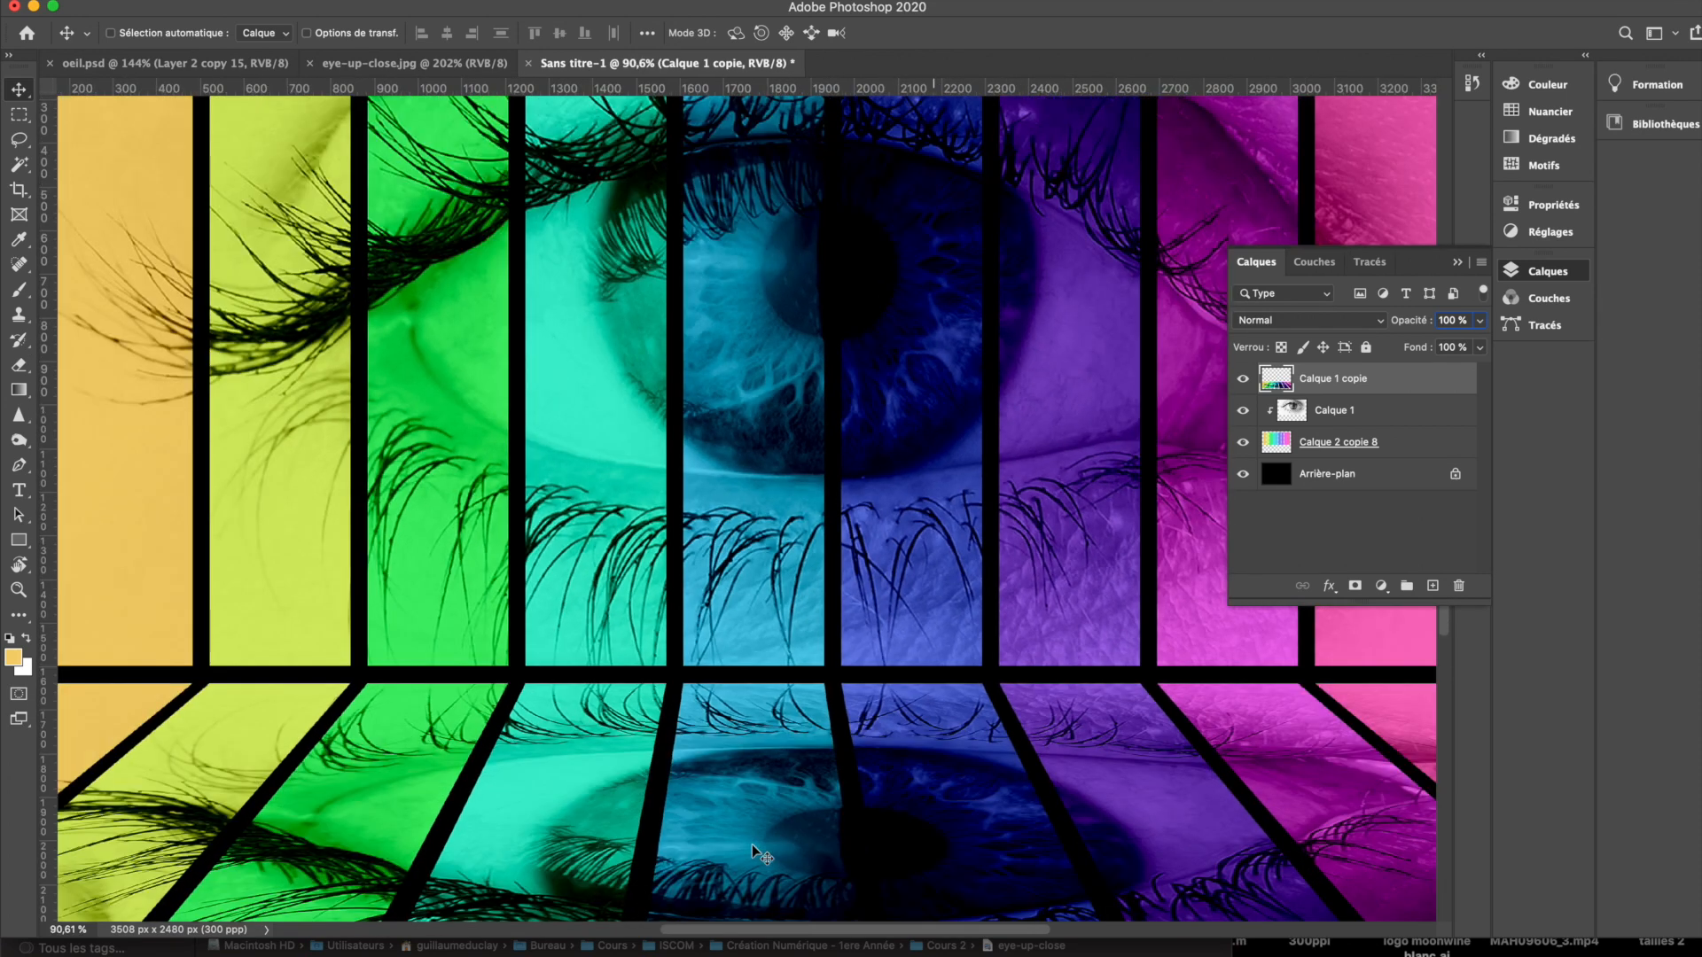
scroll(752, 844, down, 3)
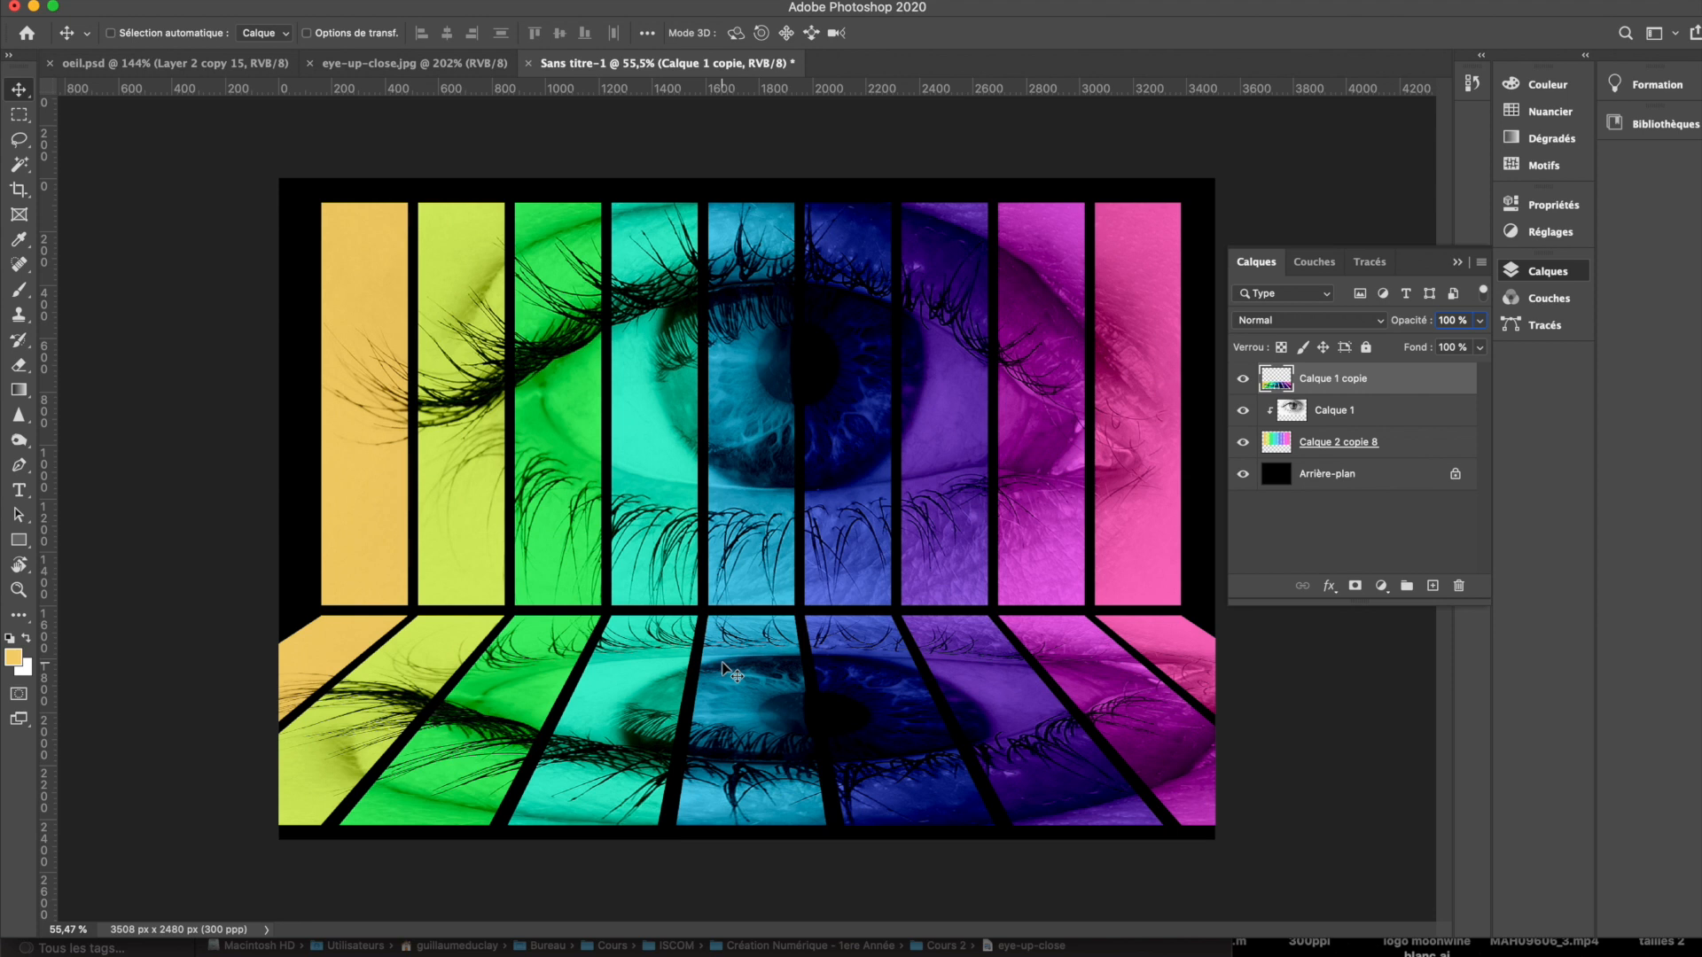
Step: Blur the floor reflection with a Gaussian blur (Flou gaussien) of 10.1 pixels radius
click(514, 13)
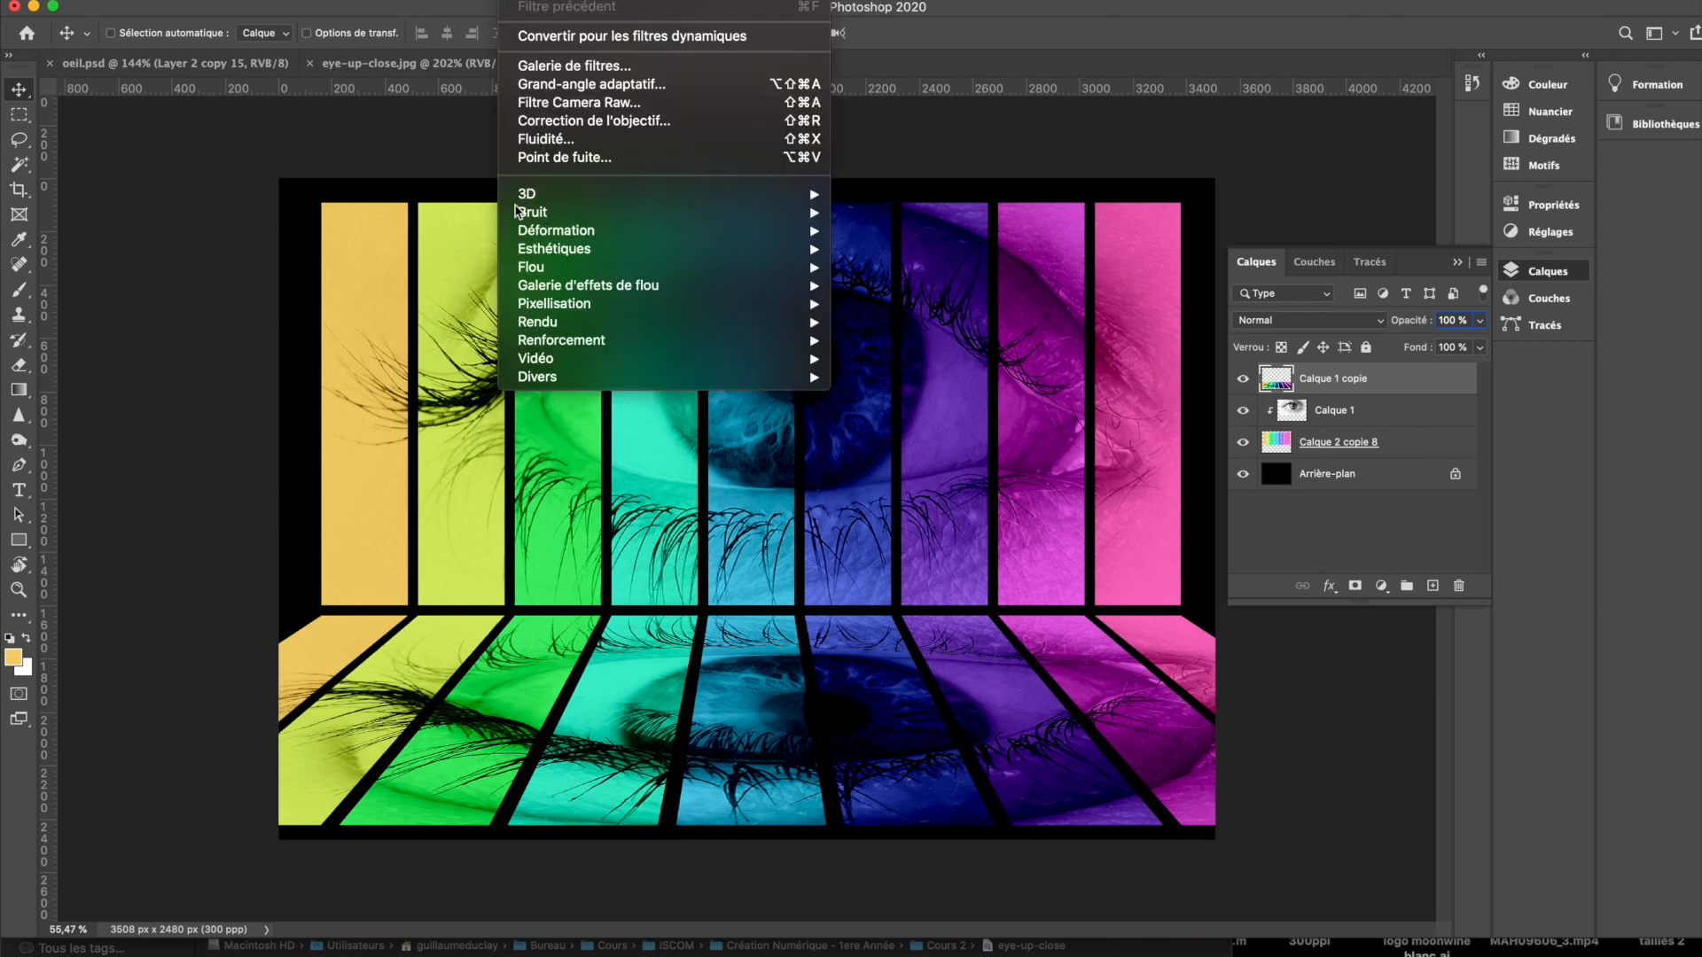
mouse_move(533, 275)
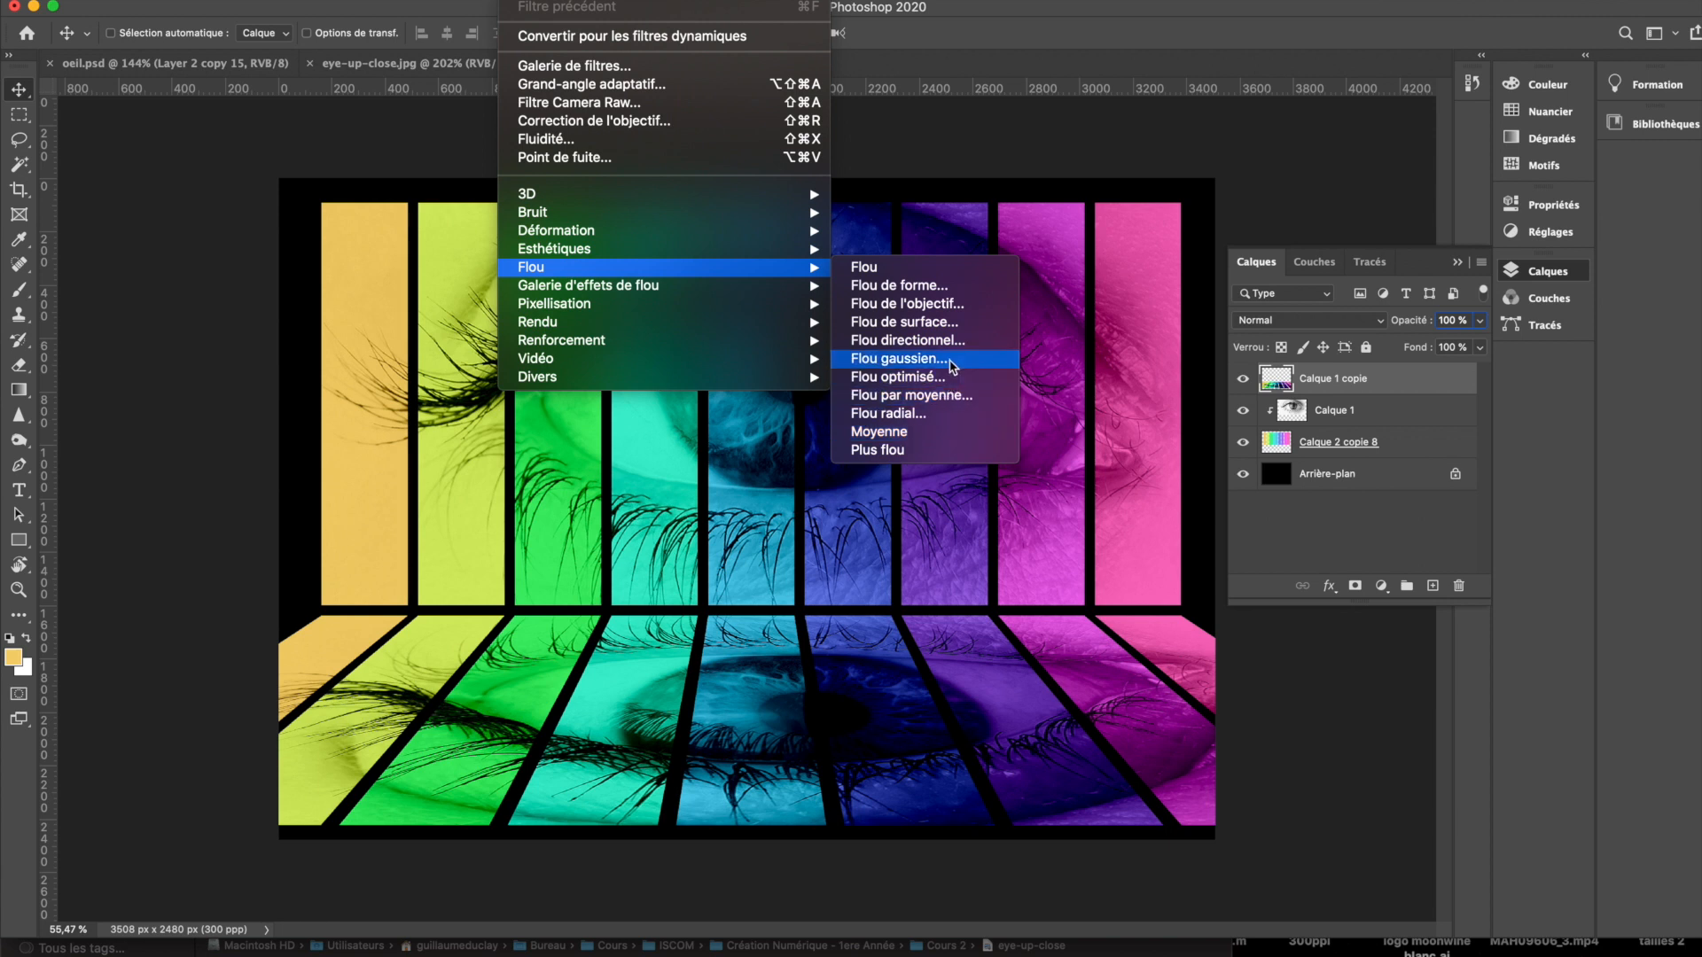
click(897, 358)
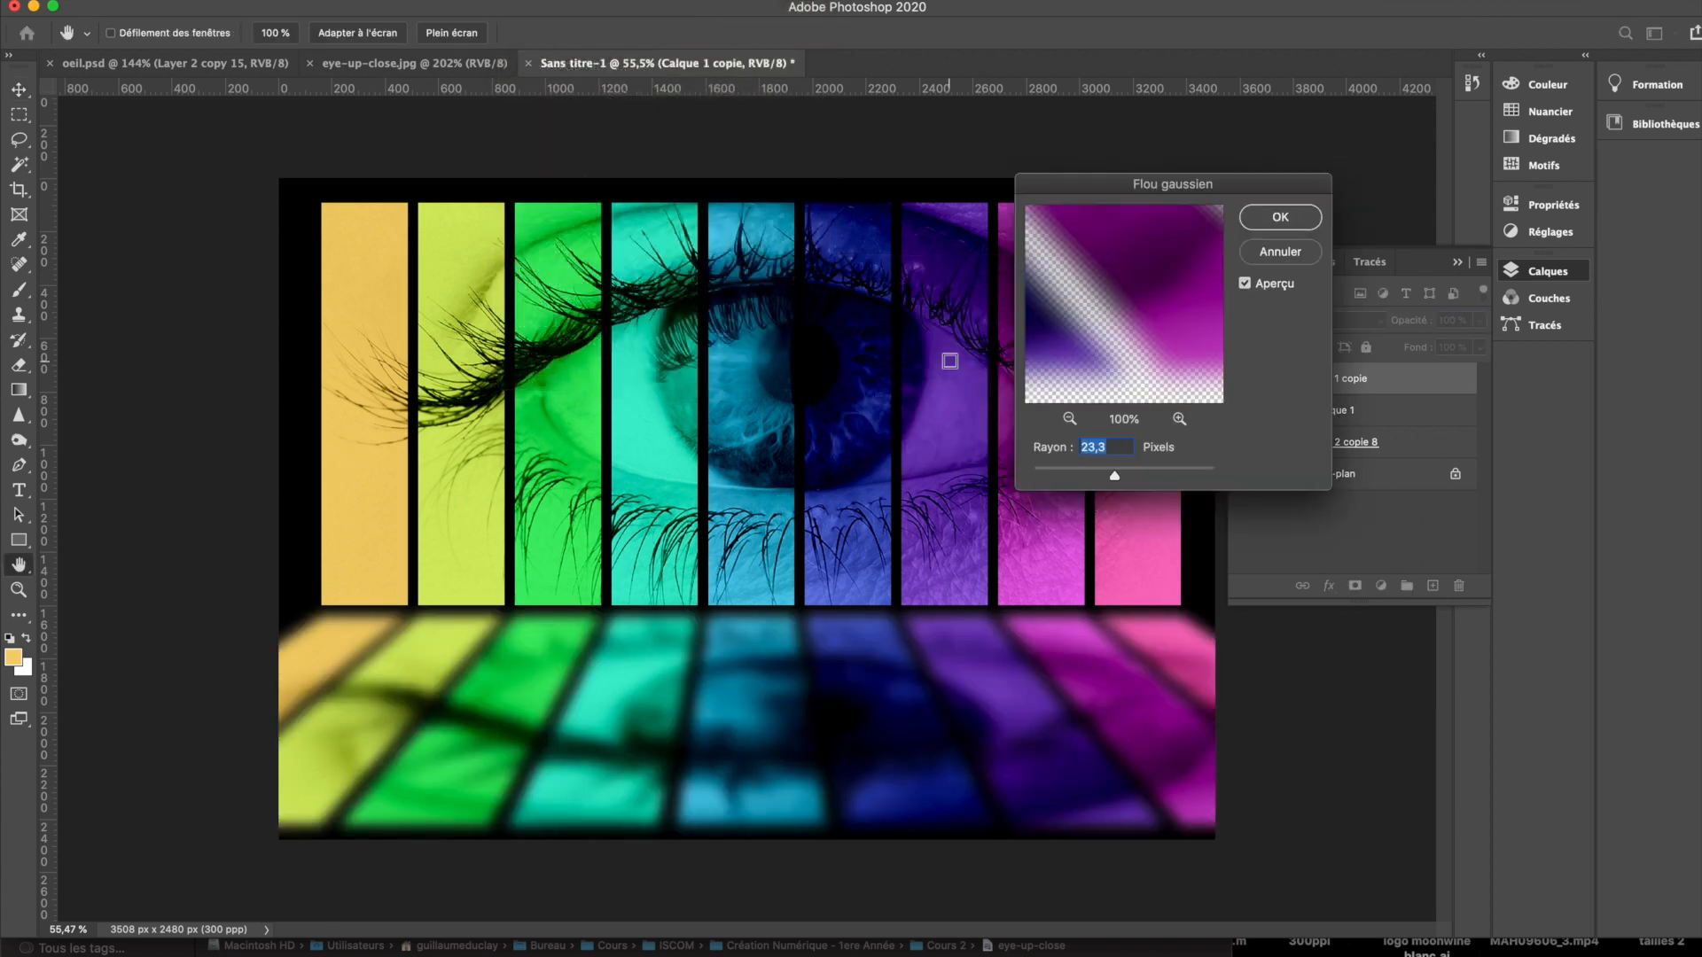
drag(1122, 183, 1252, 183)
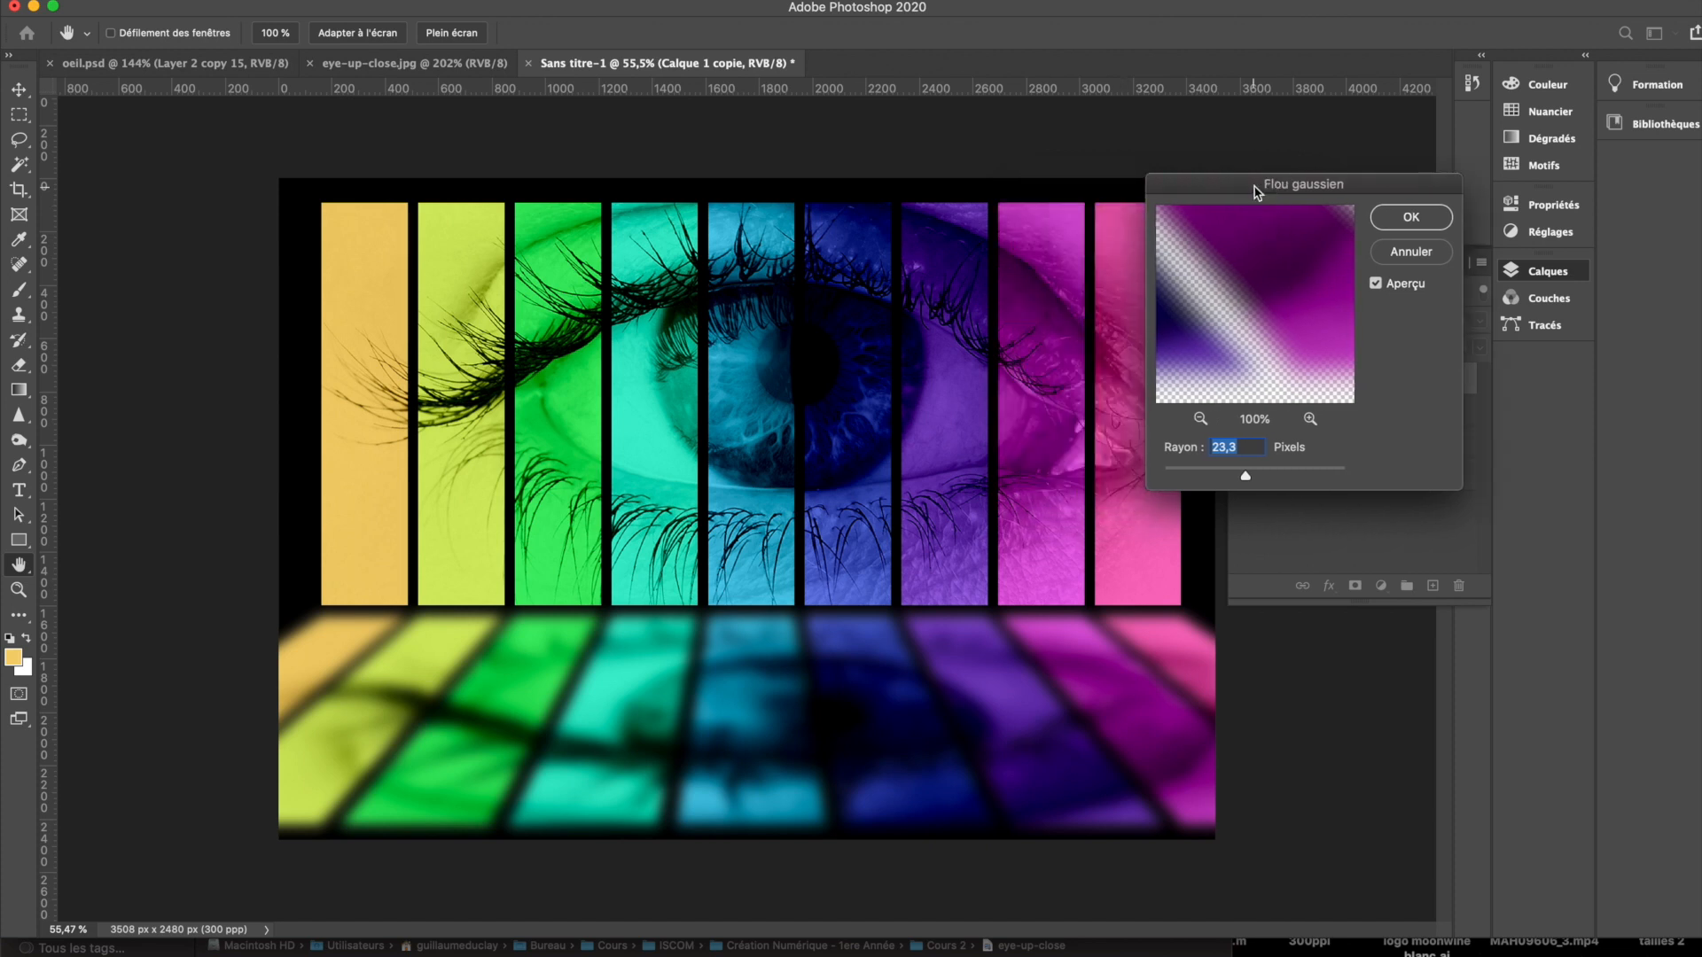
click(1246, 476)
mouse_move(1246, 476)
mouse_down()
mouse_move(1174, 477)
mouse_move(1324, 479)
mouse_move(1189, 478)
mouse_move(1238, 480)
mouse_up()
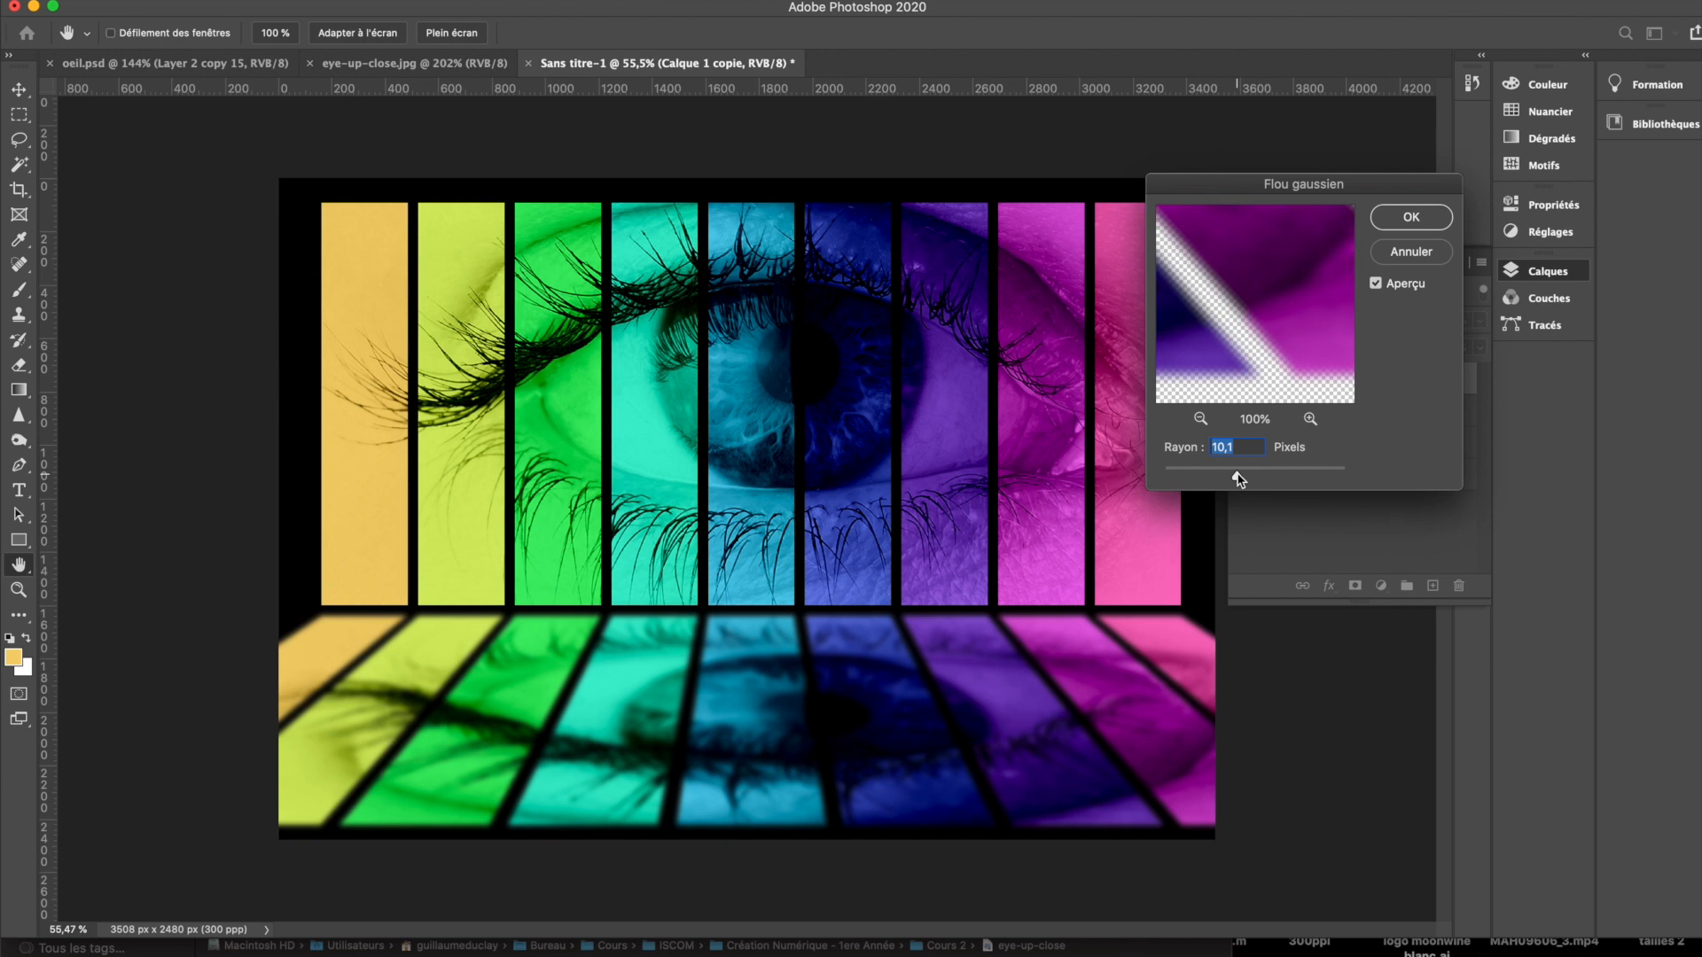
click(1409, 218)
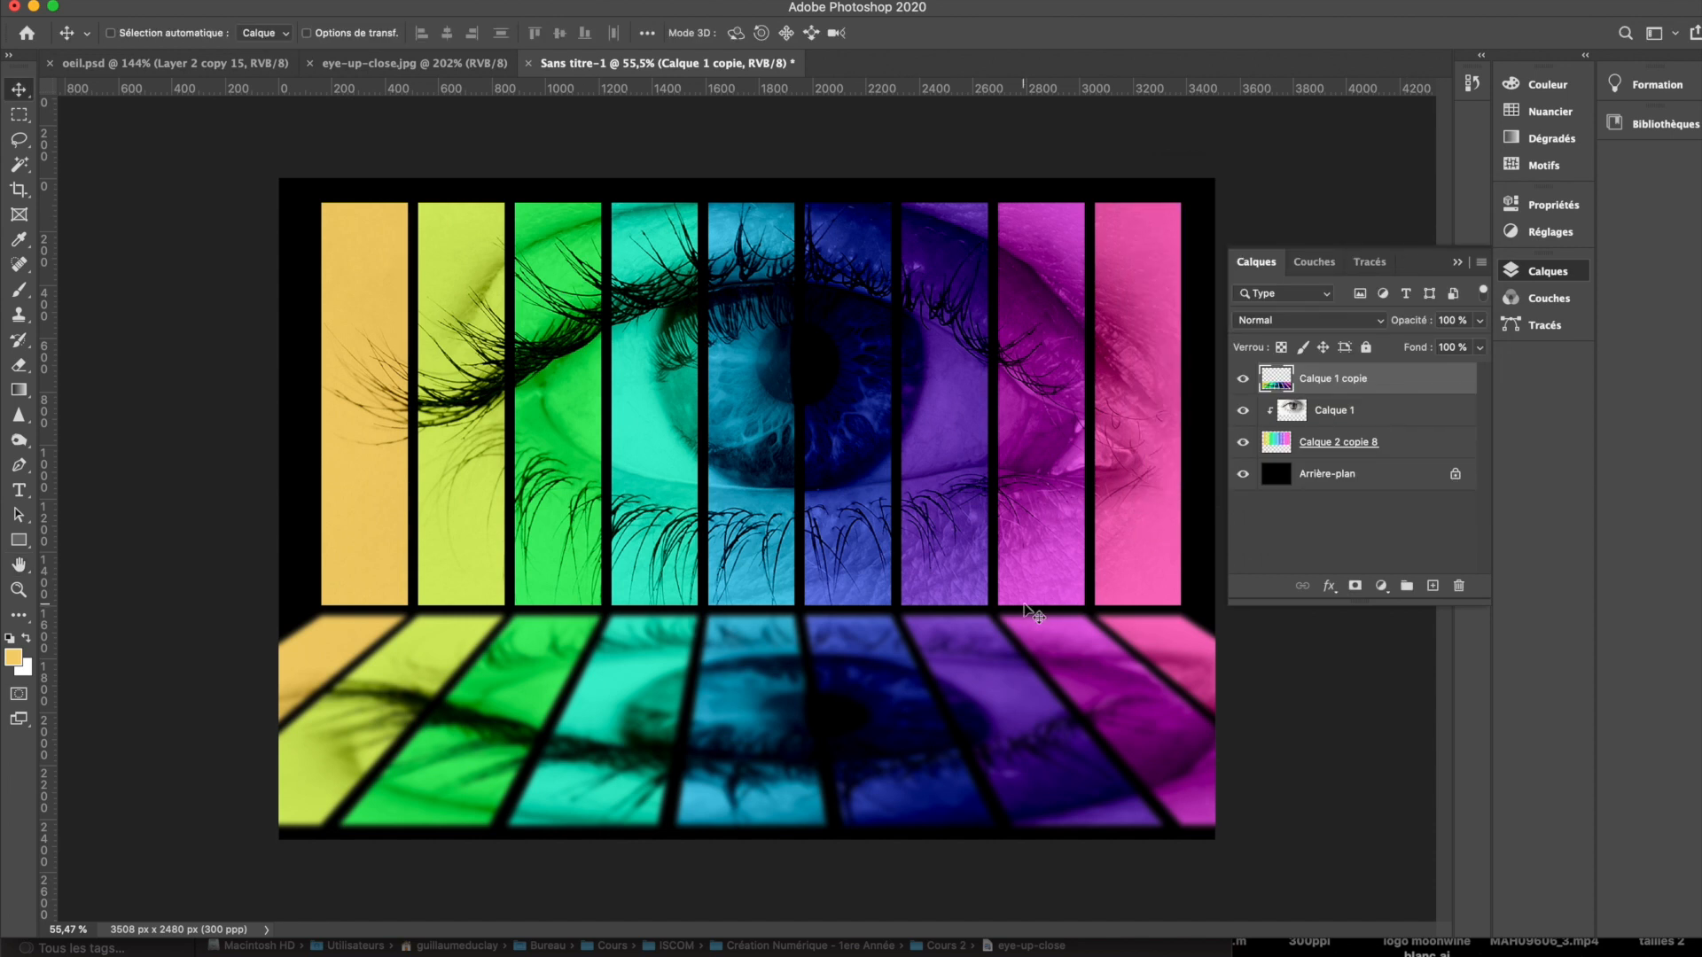
Step: Add a new empty layer above the blurred reflection and reset the foreground and background colors to black and white
key(super+shift+n)
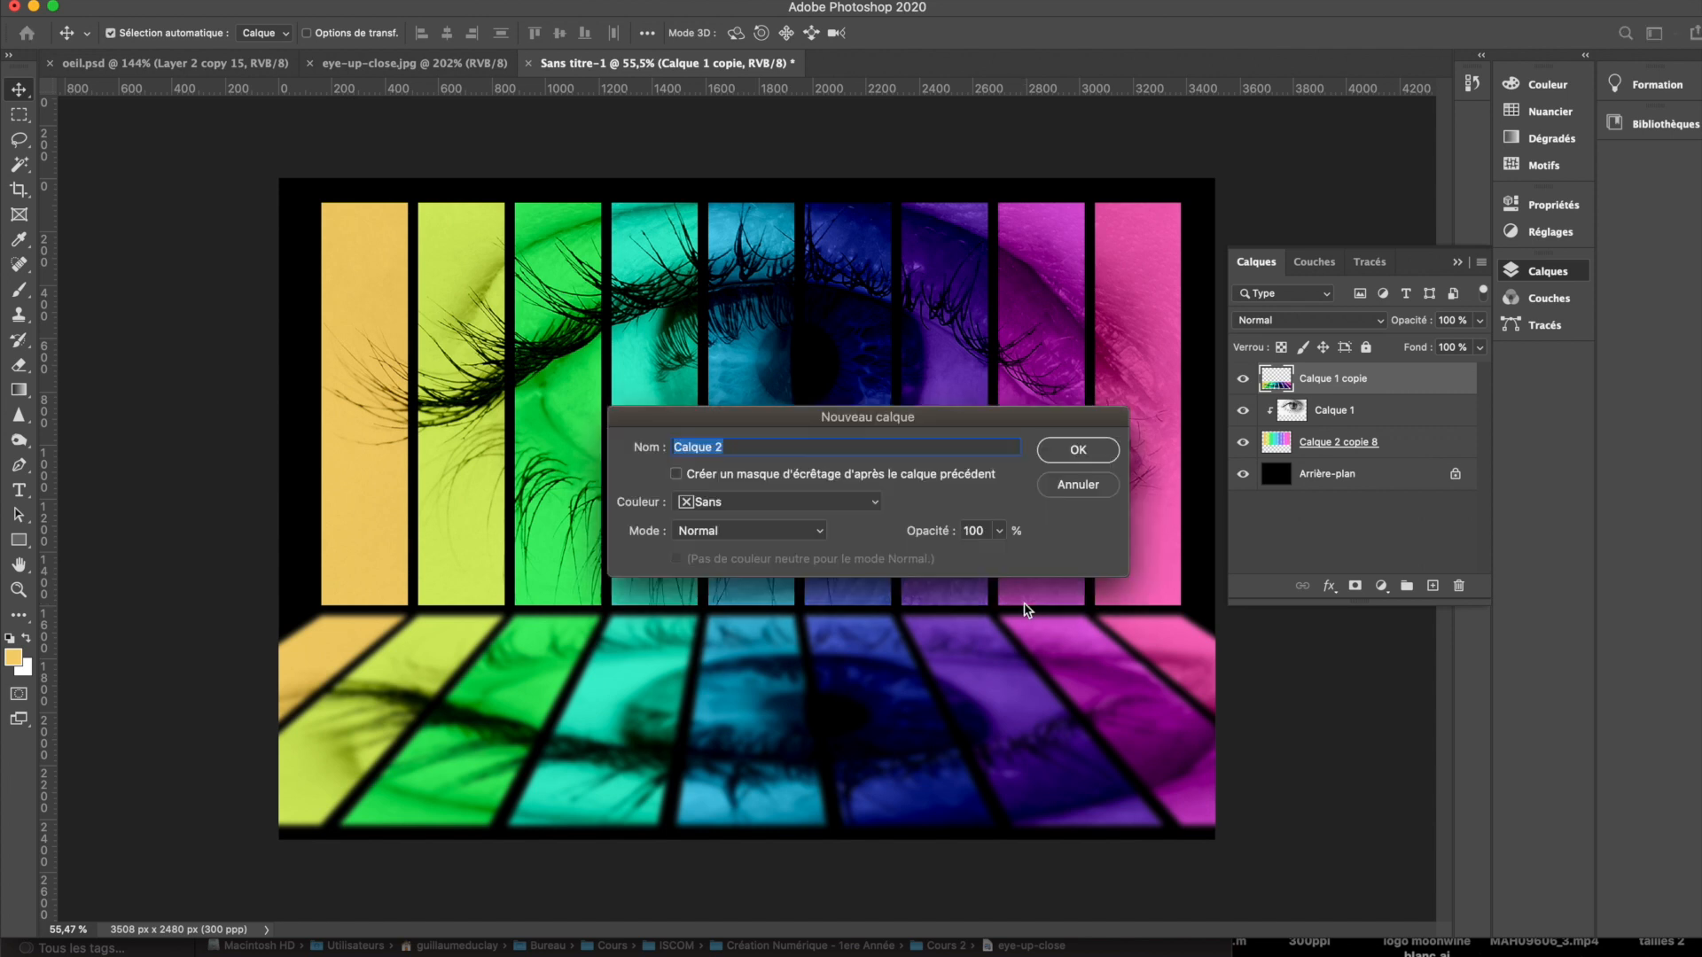
key(Return)
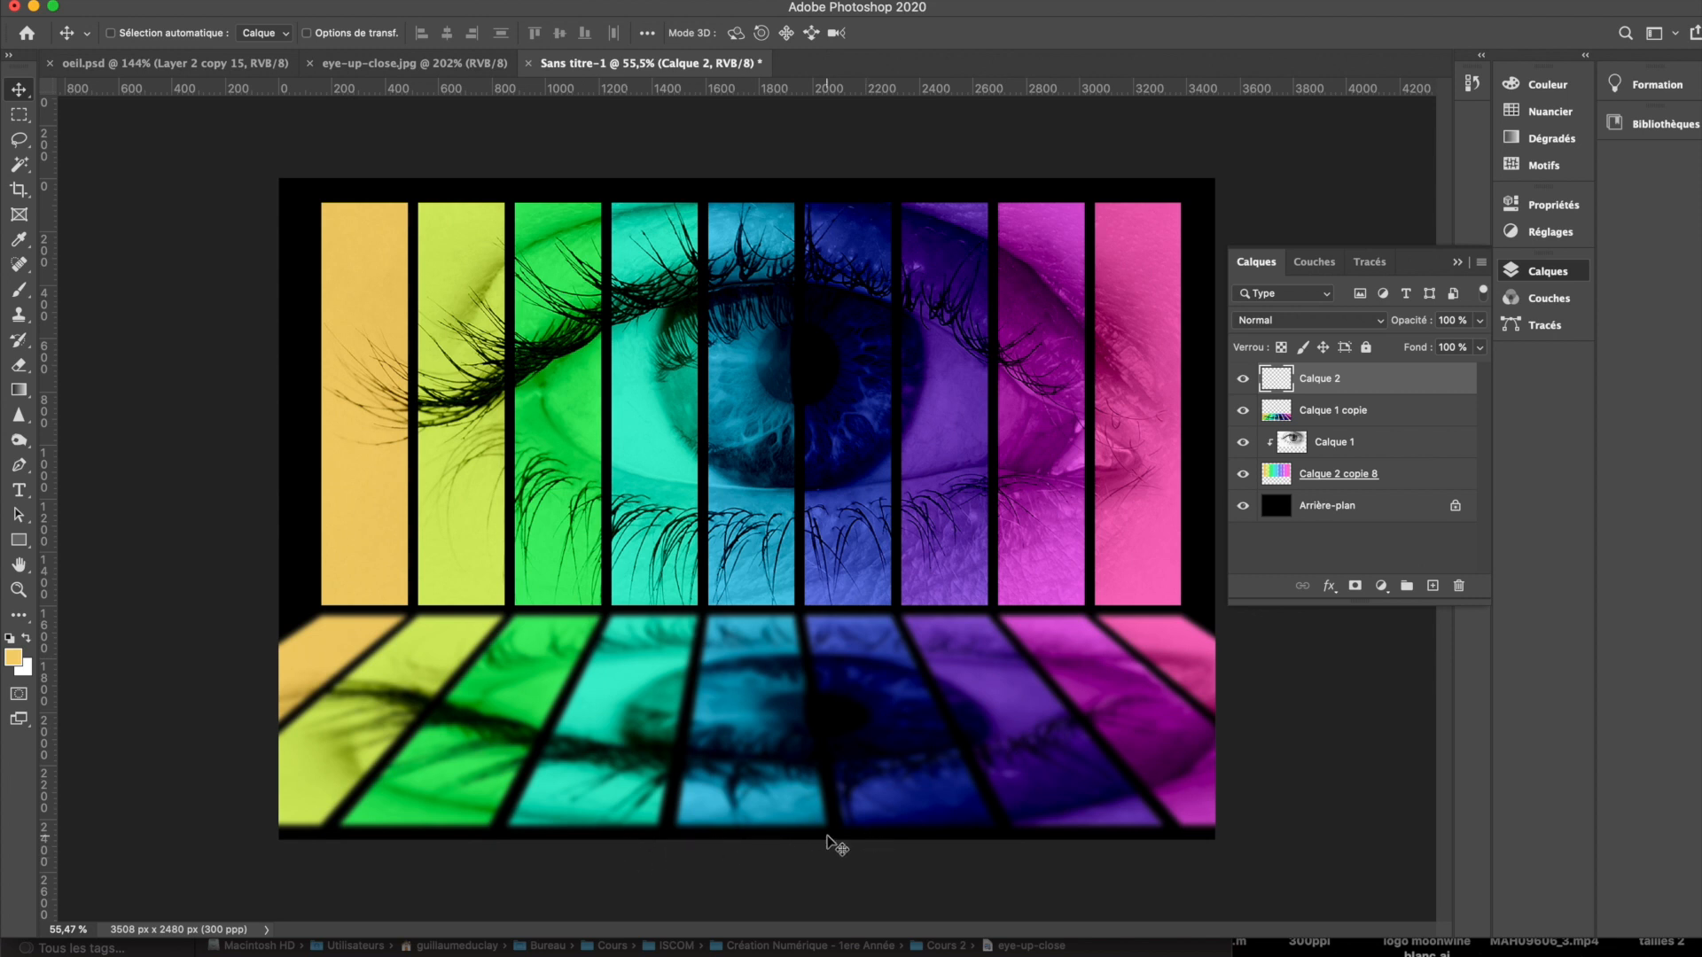
key(d)
Step: Set up the Gradient tool with the Premier plan -> transparent preset from the Basiques group
key(g)
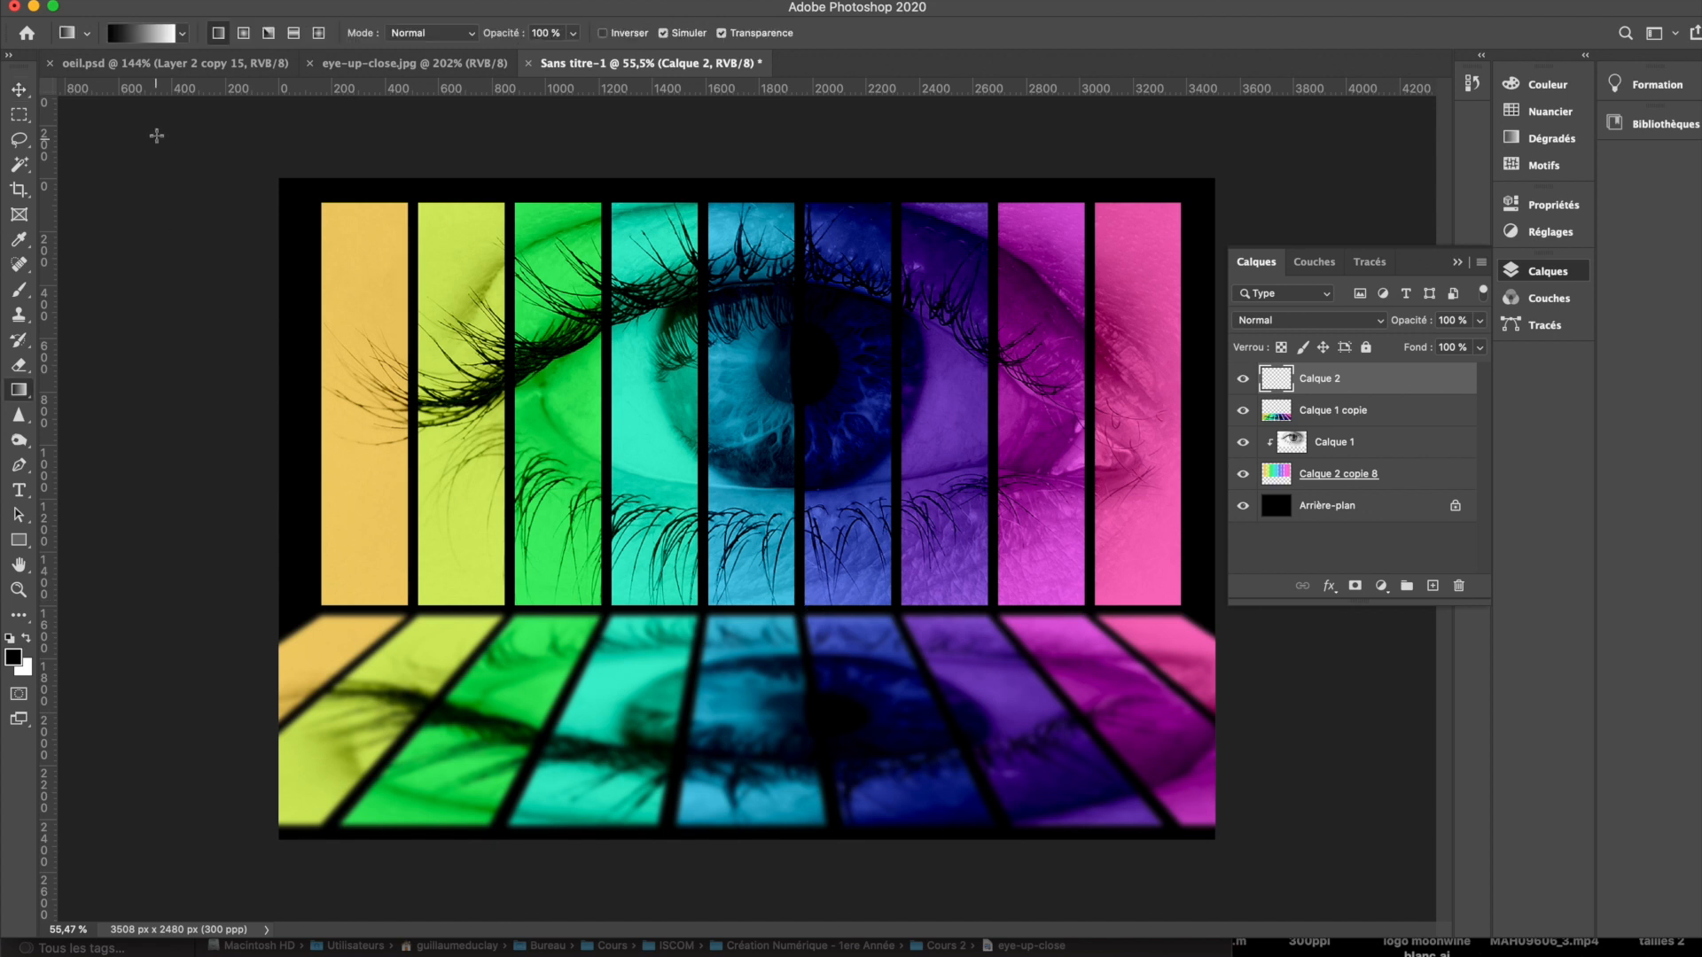
click(20, 390)
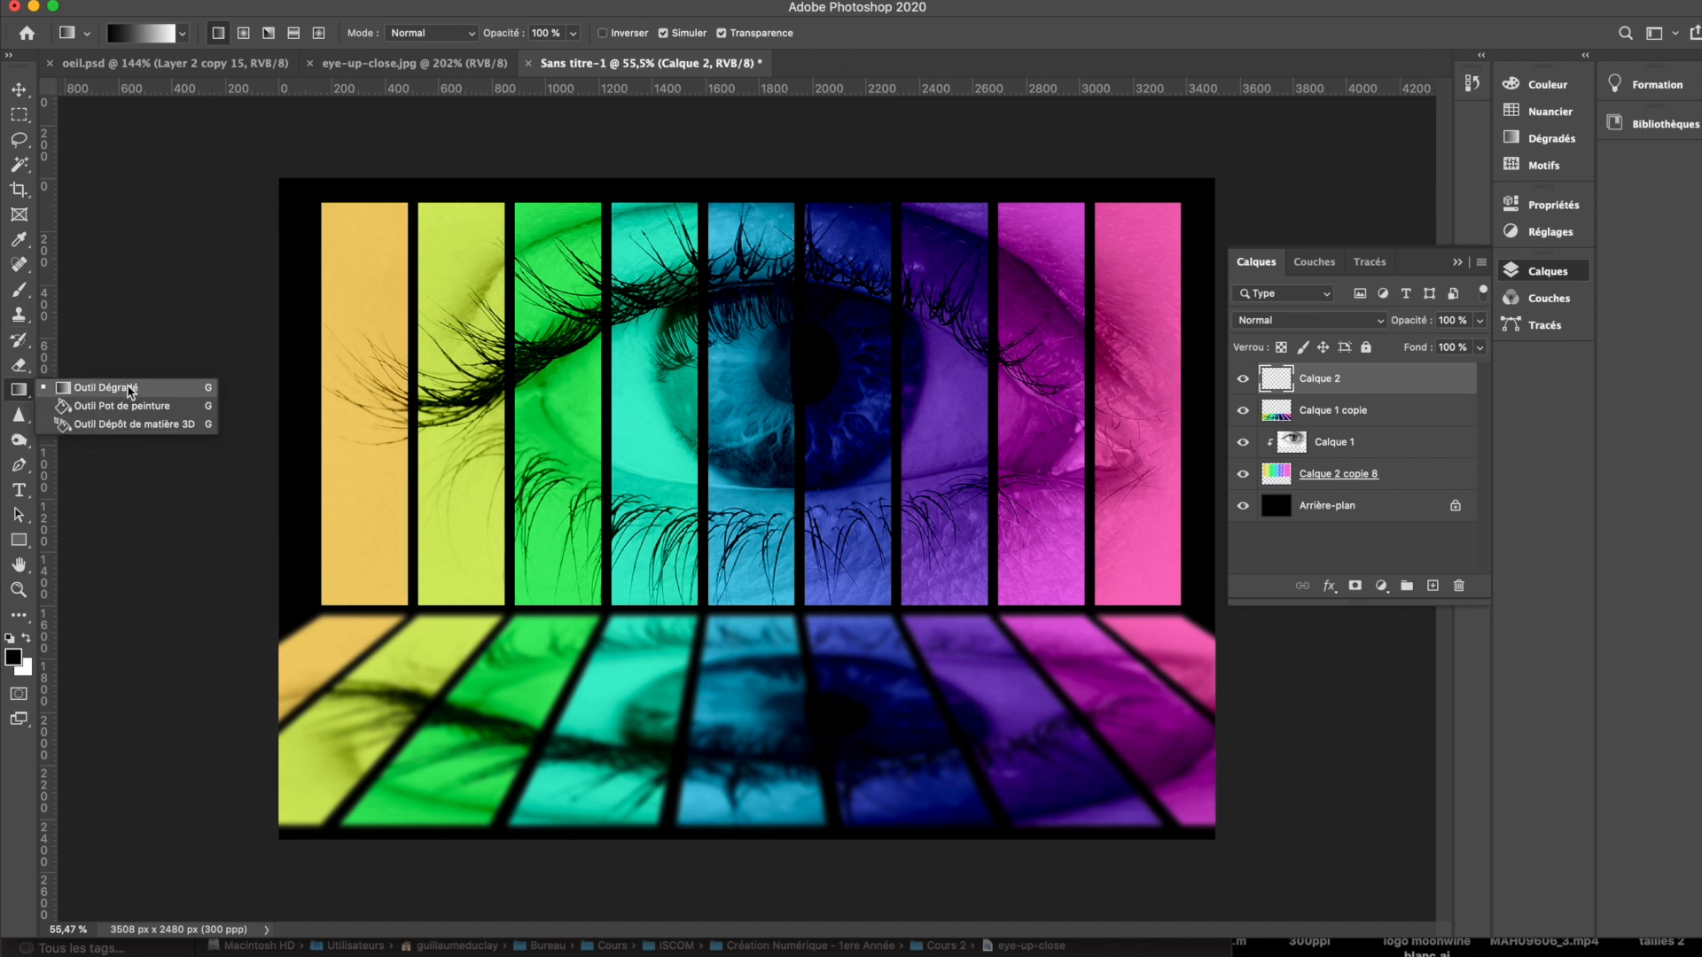
click(144, 394)
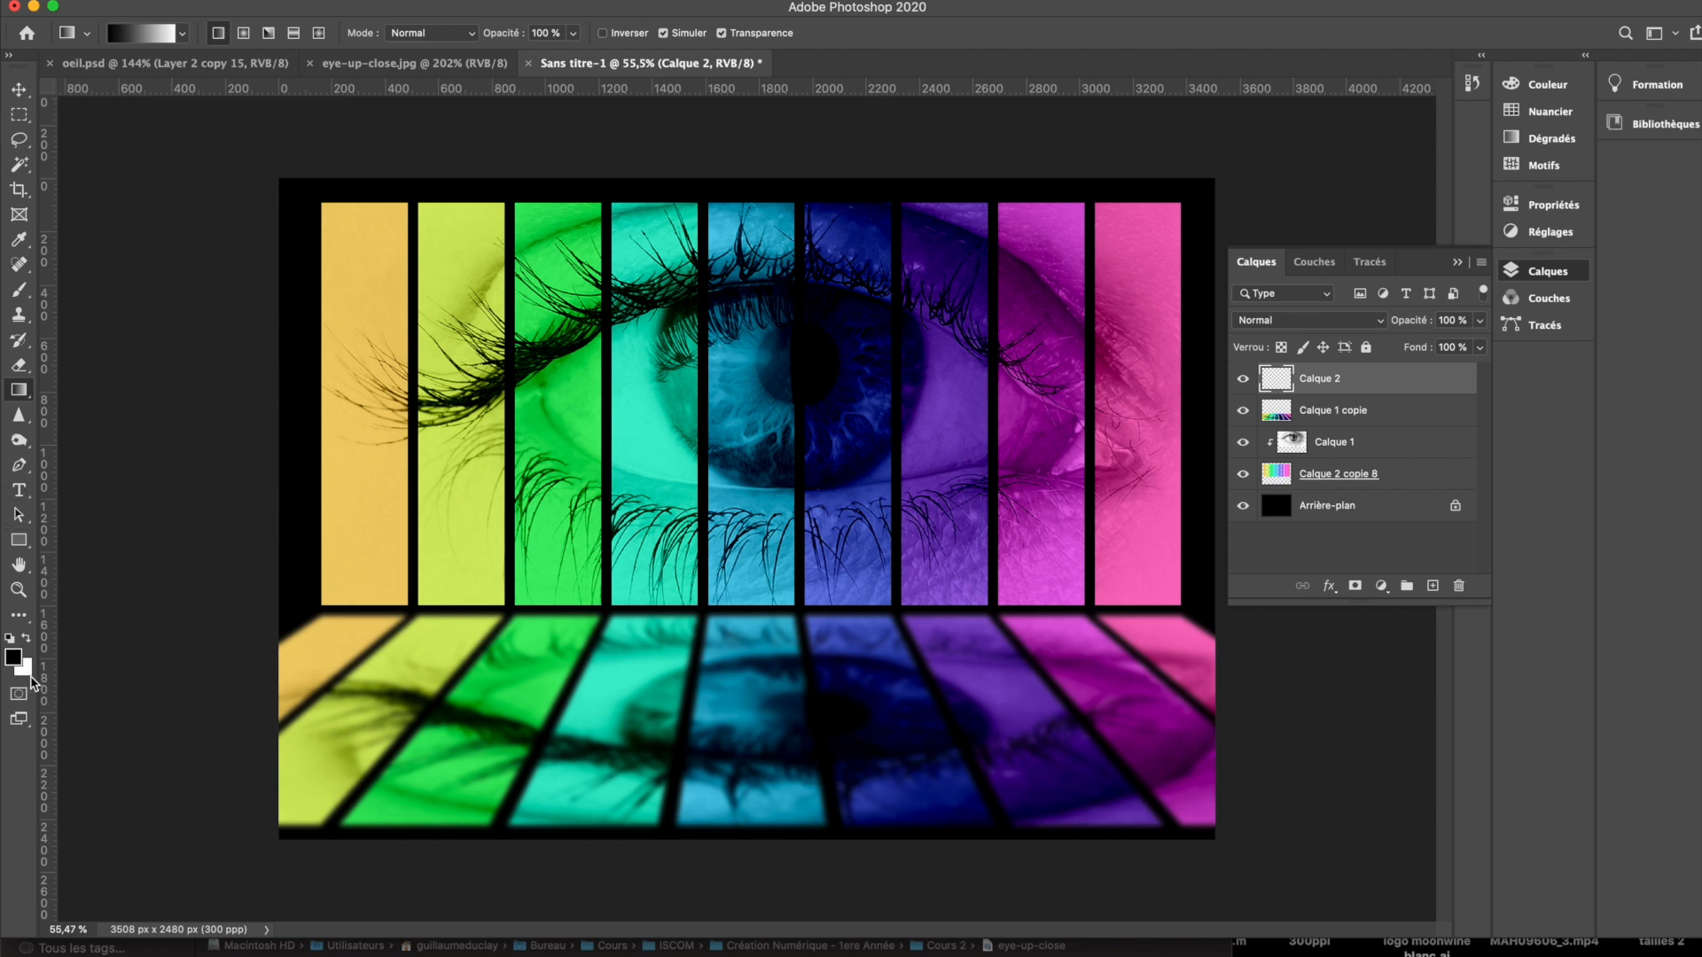
click(186, 33)
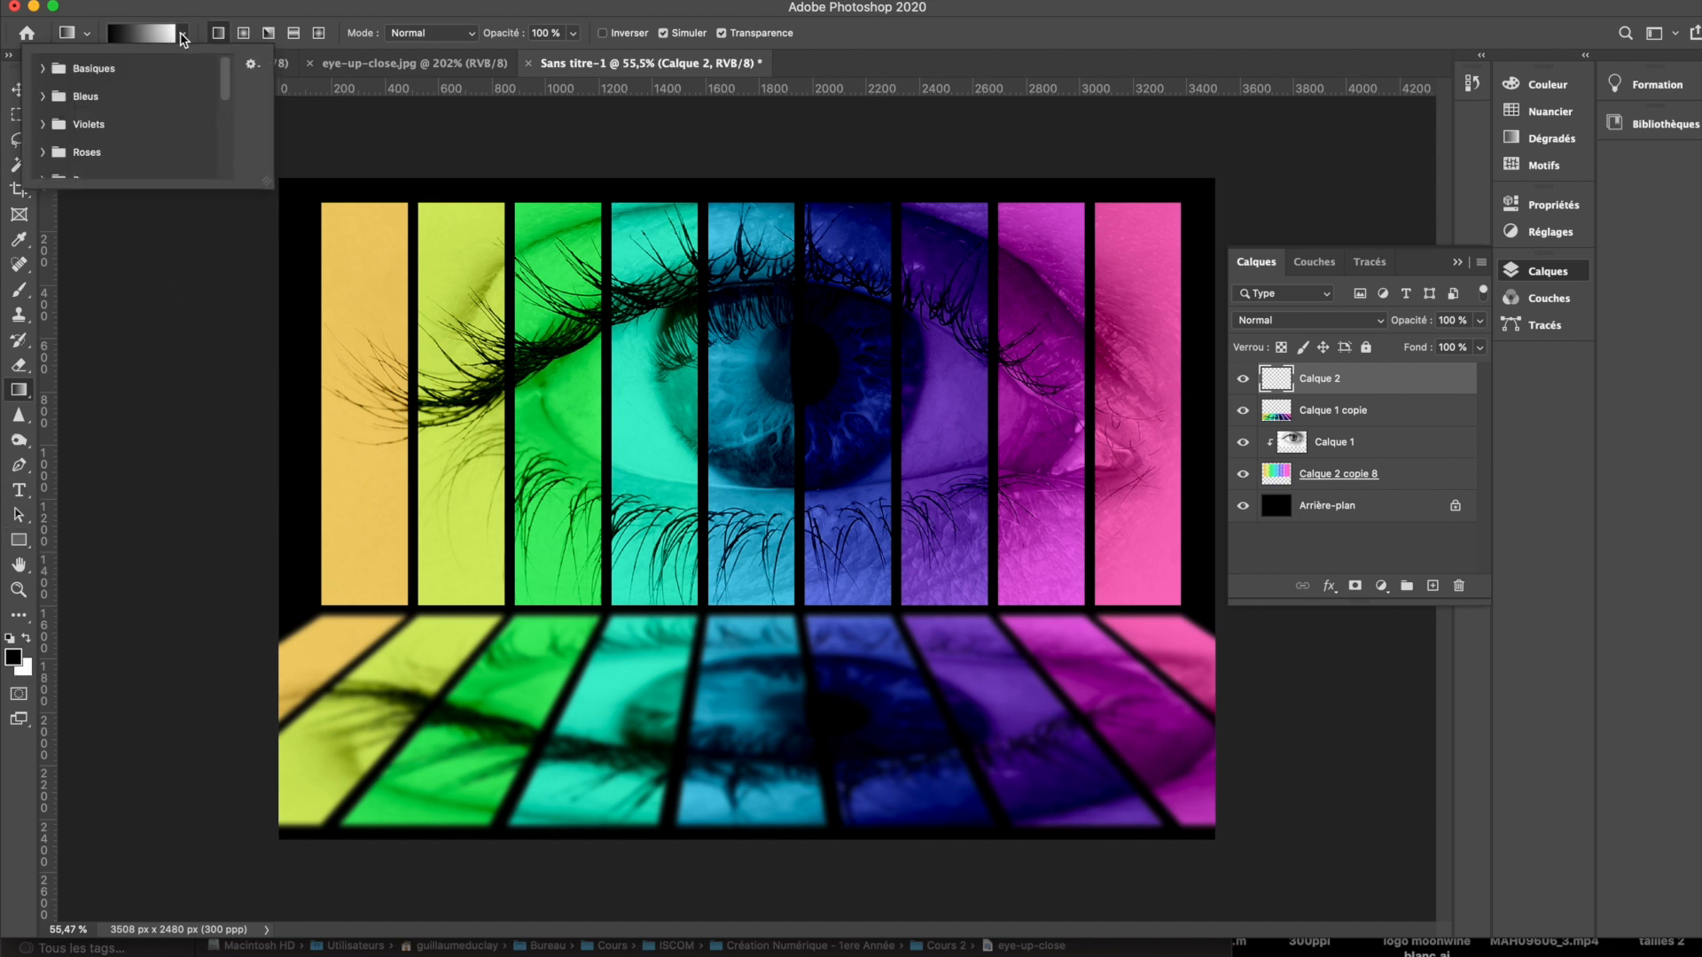
click(43, 68)
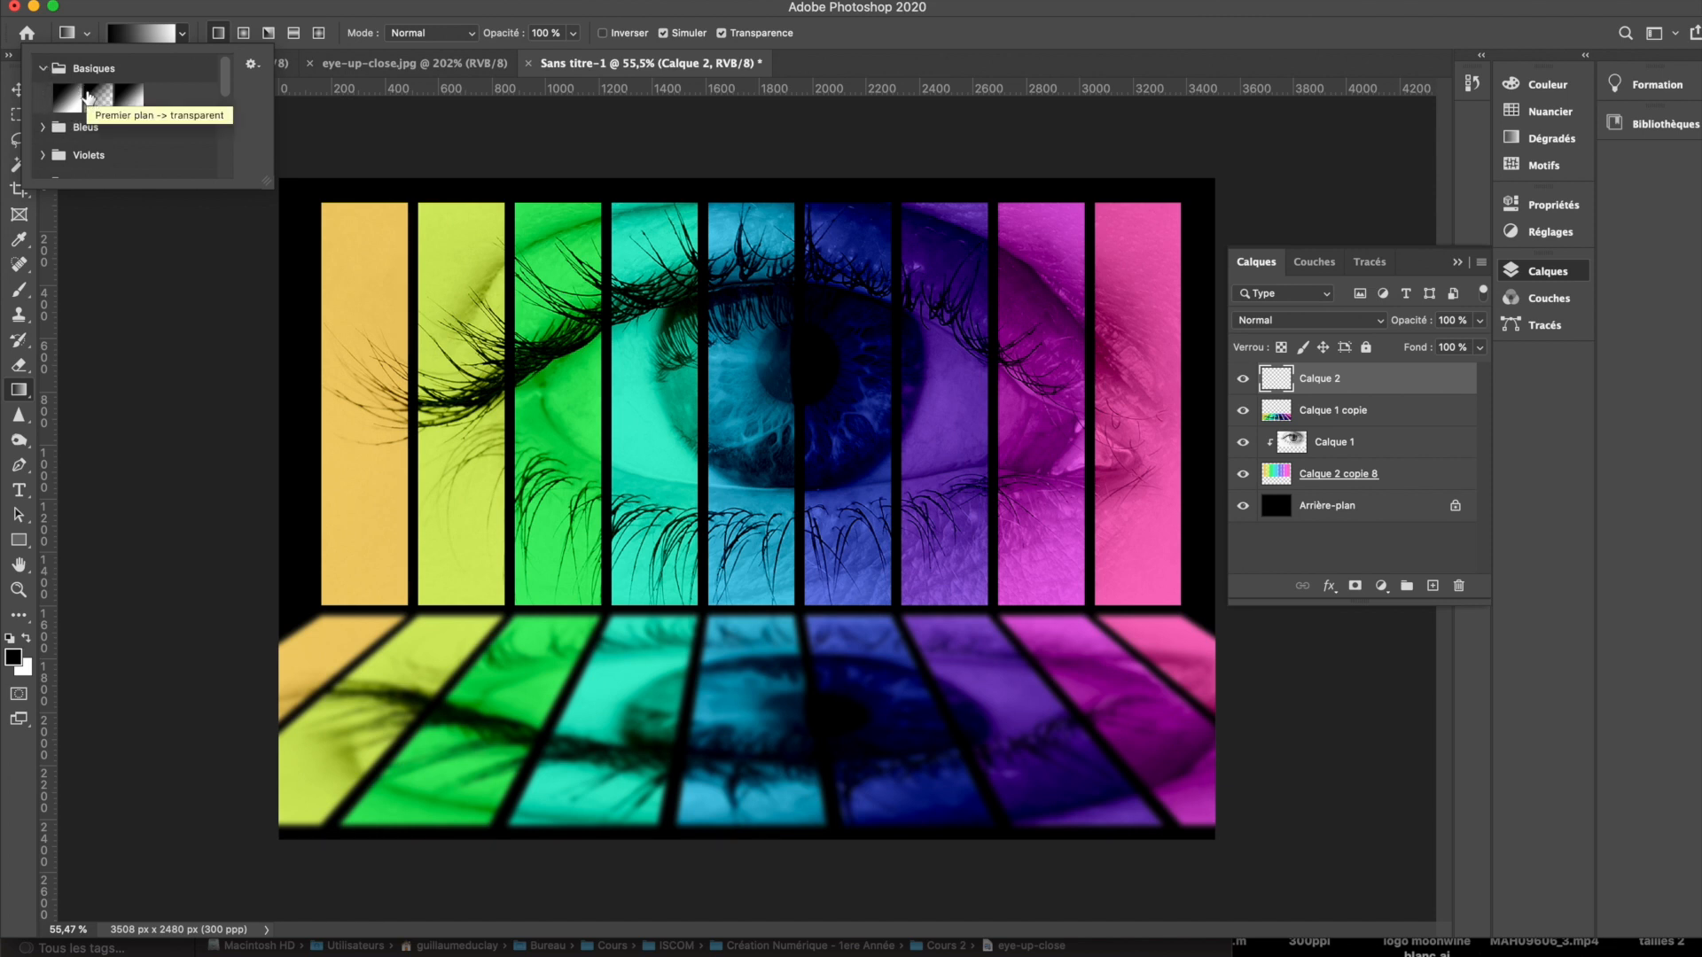
click(87, 96)
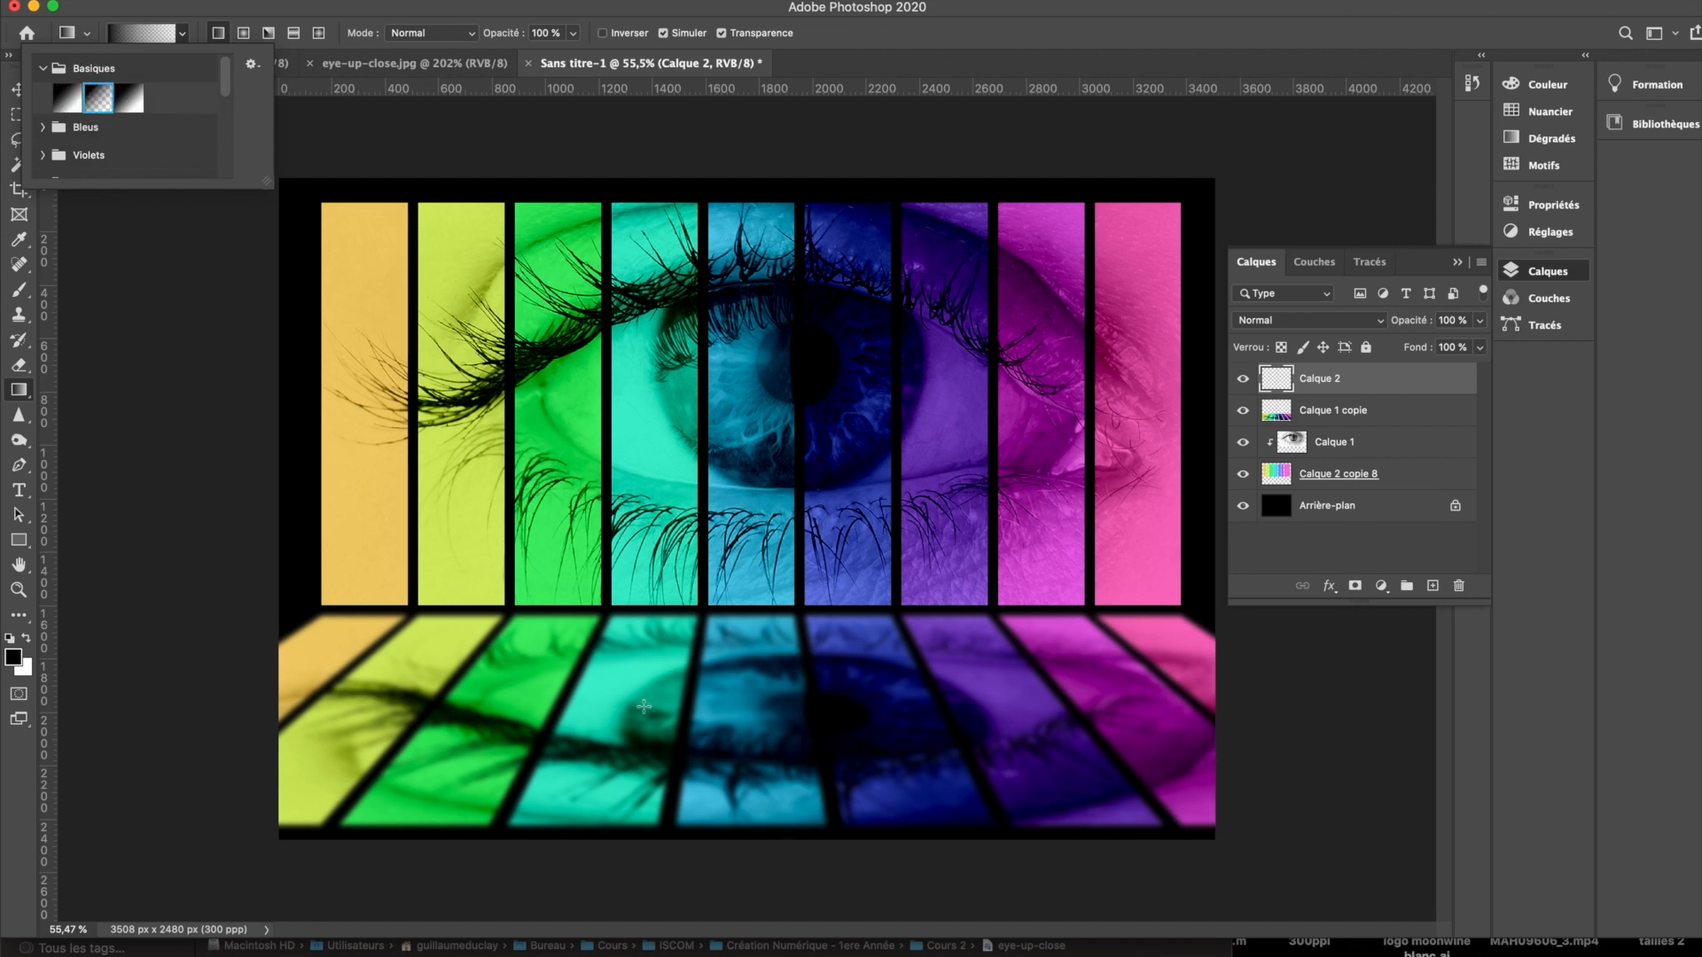
Step: Try a diagonal black-to-transparent gradient from the lower-left floor toward the upper right of the eye, and undo it
click(421, 743)
drag(421, 742, 1033, 451)
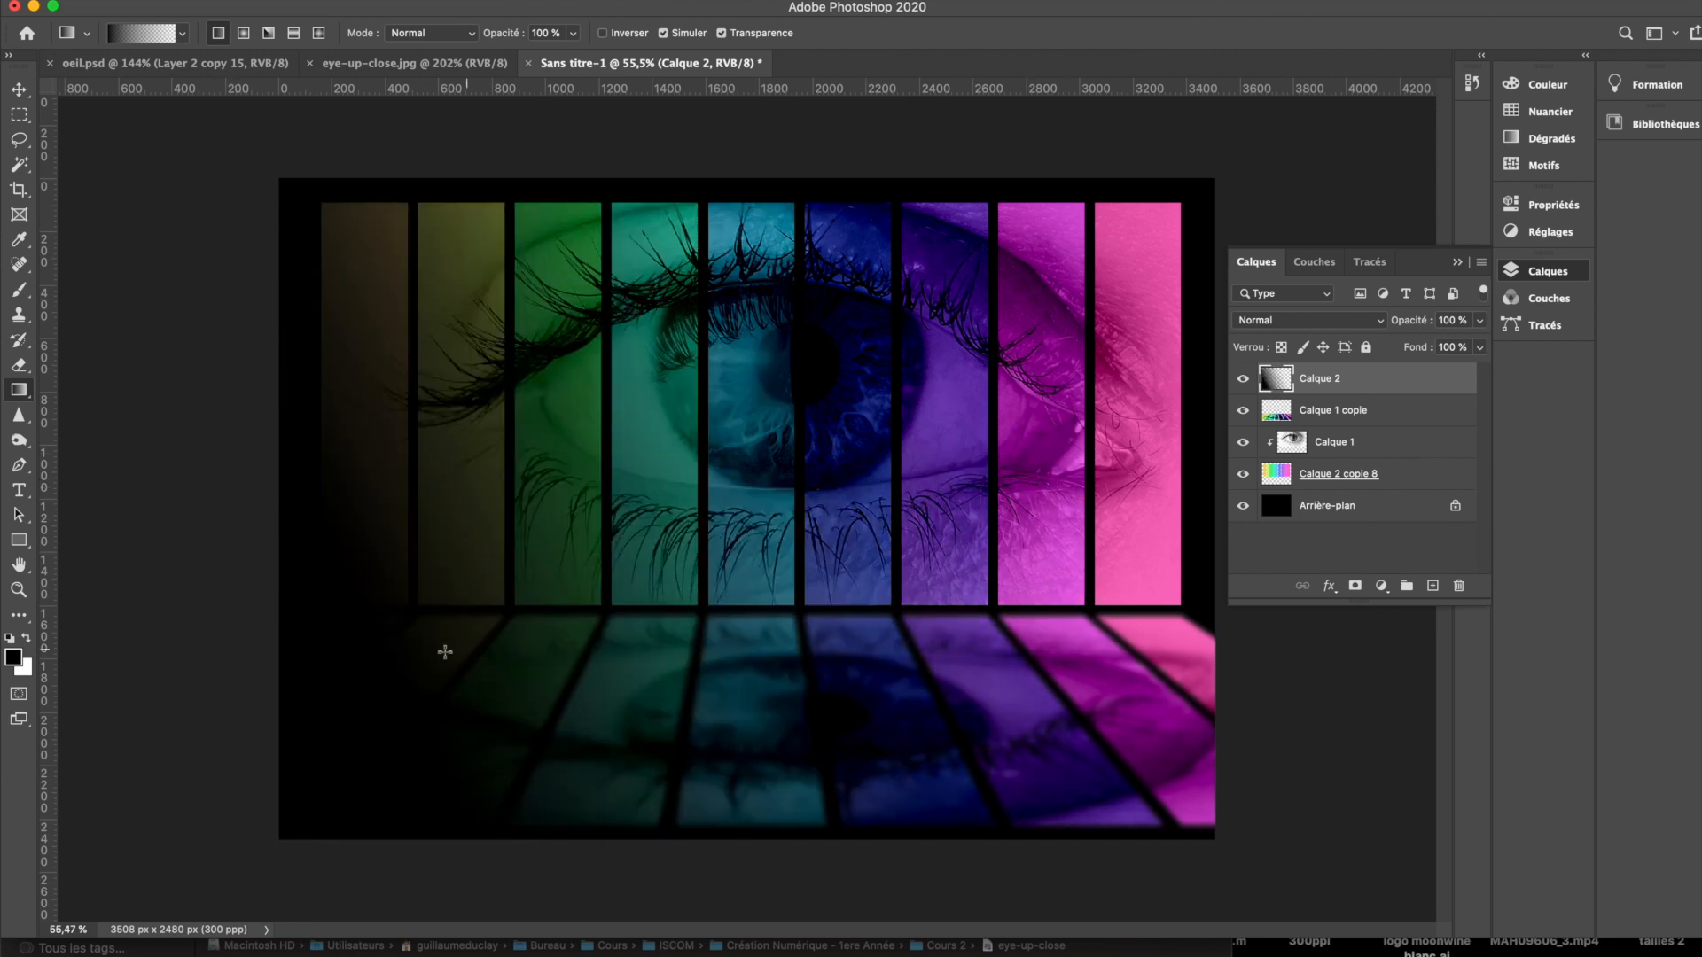
key(super+z)
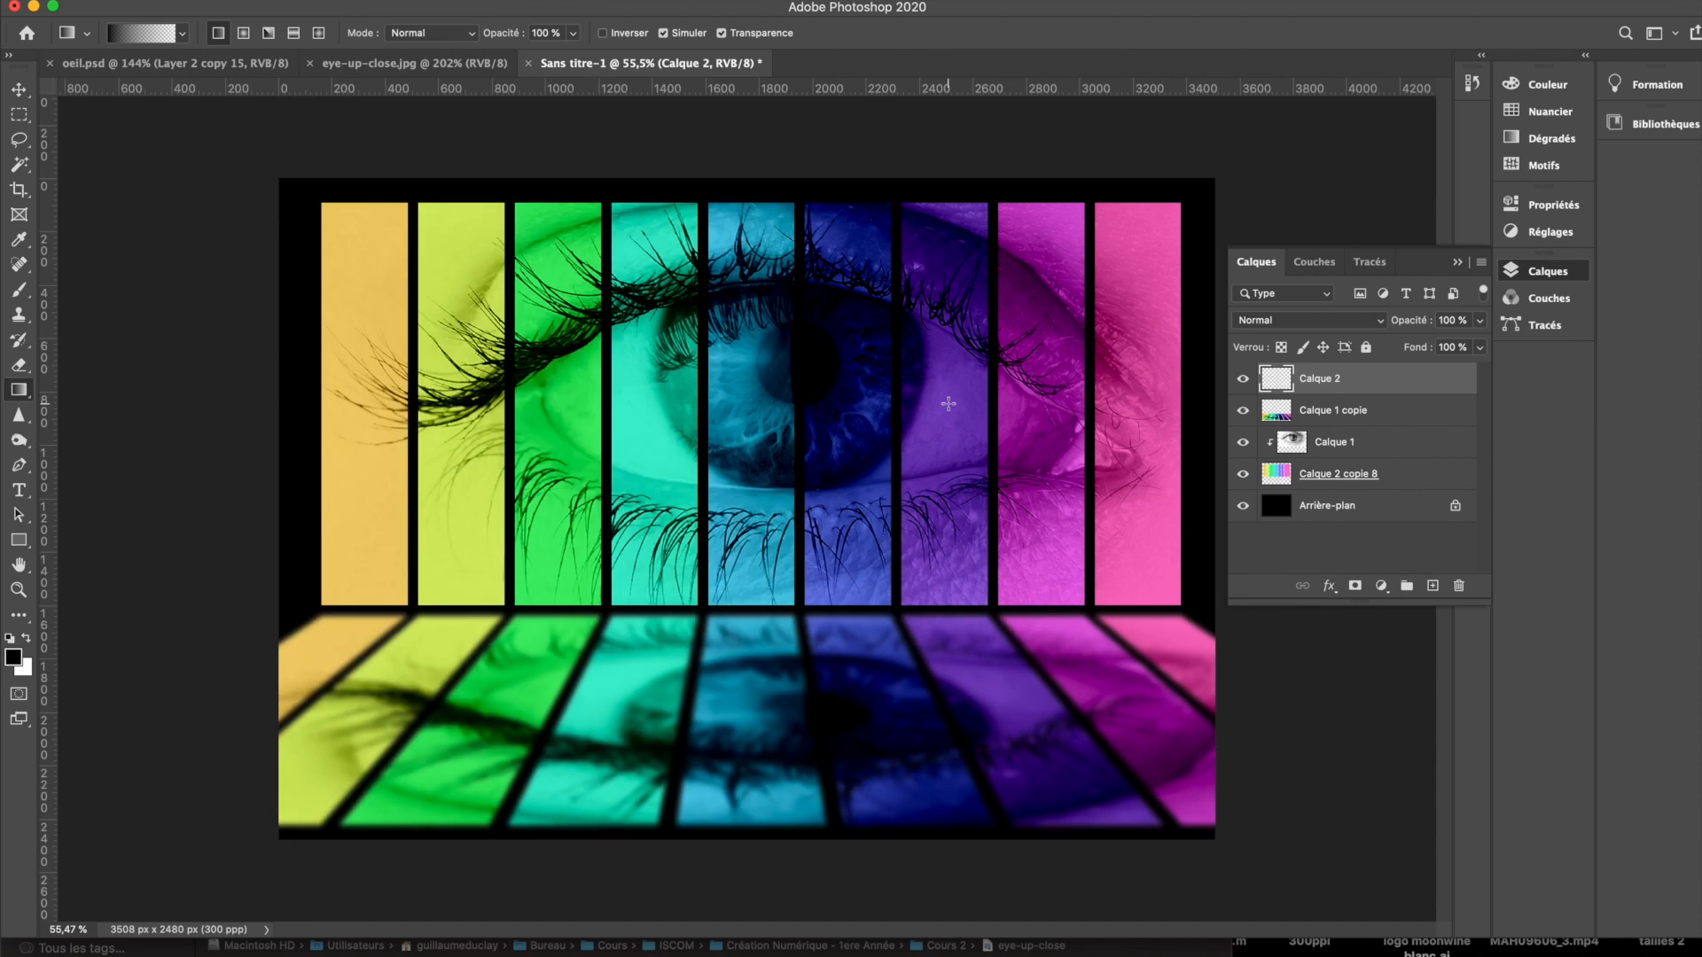
Step: Fade the floor reflection into black on Calque 2 with vertical gradients running from the canvas's lower edge up into the strips
drag(756, 839, 755, 623)
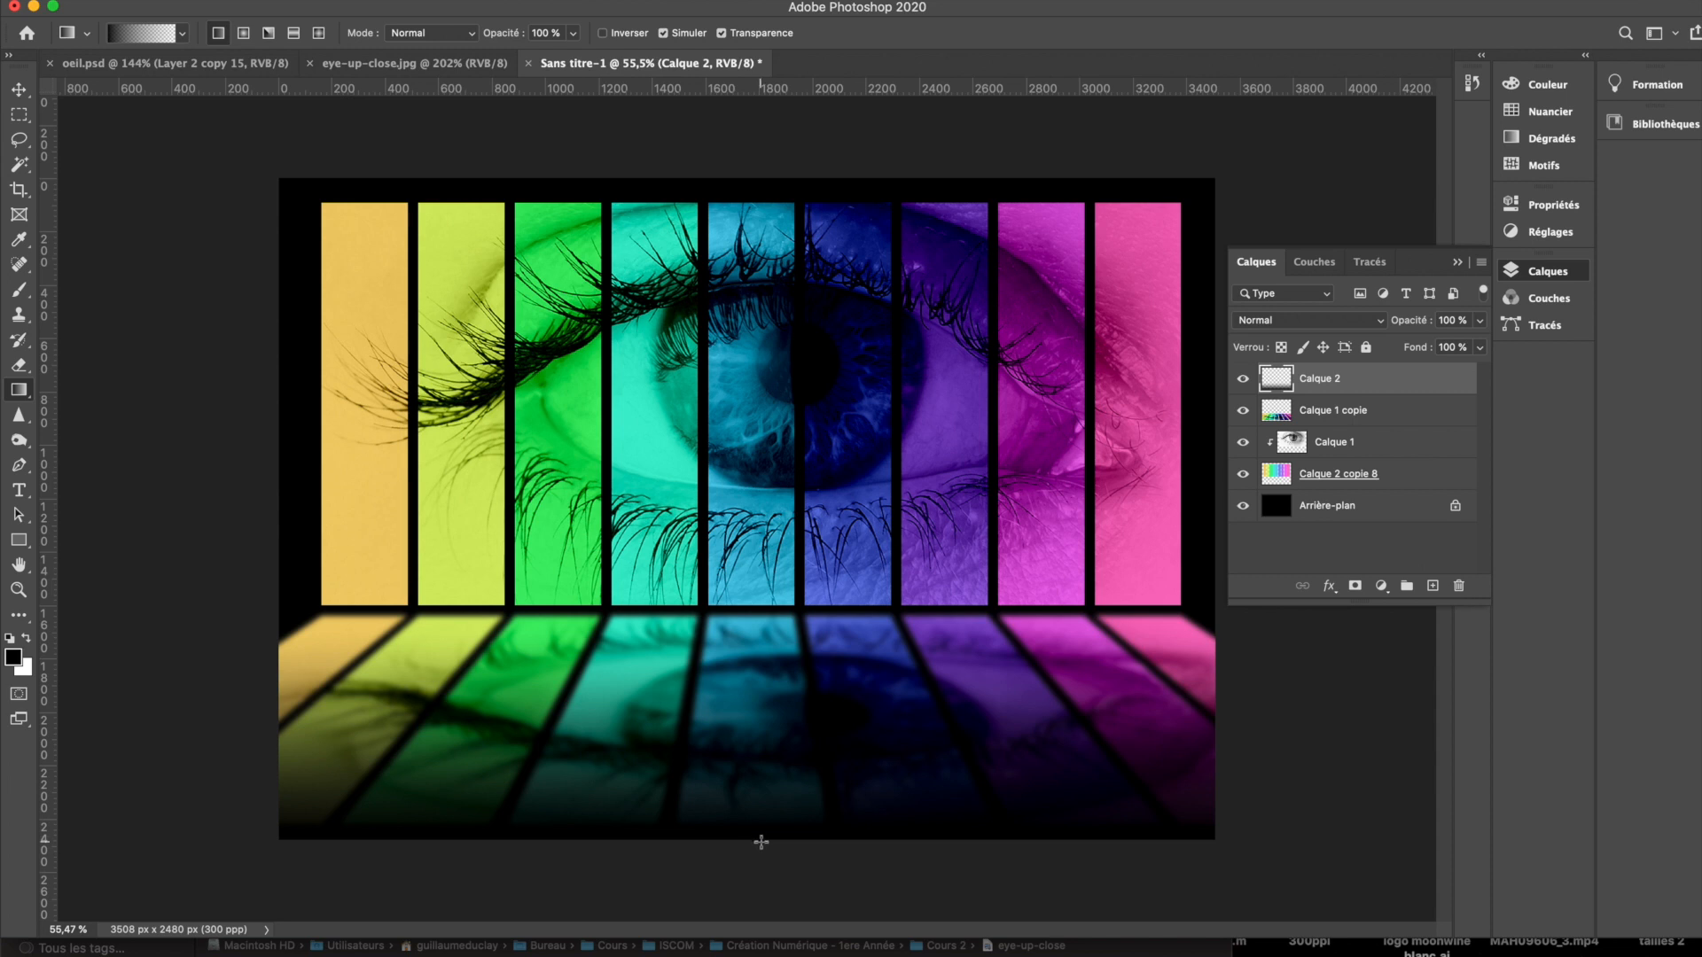
drag(766, 876, 767, 516)
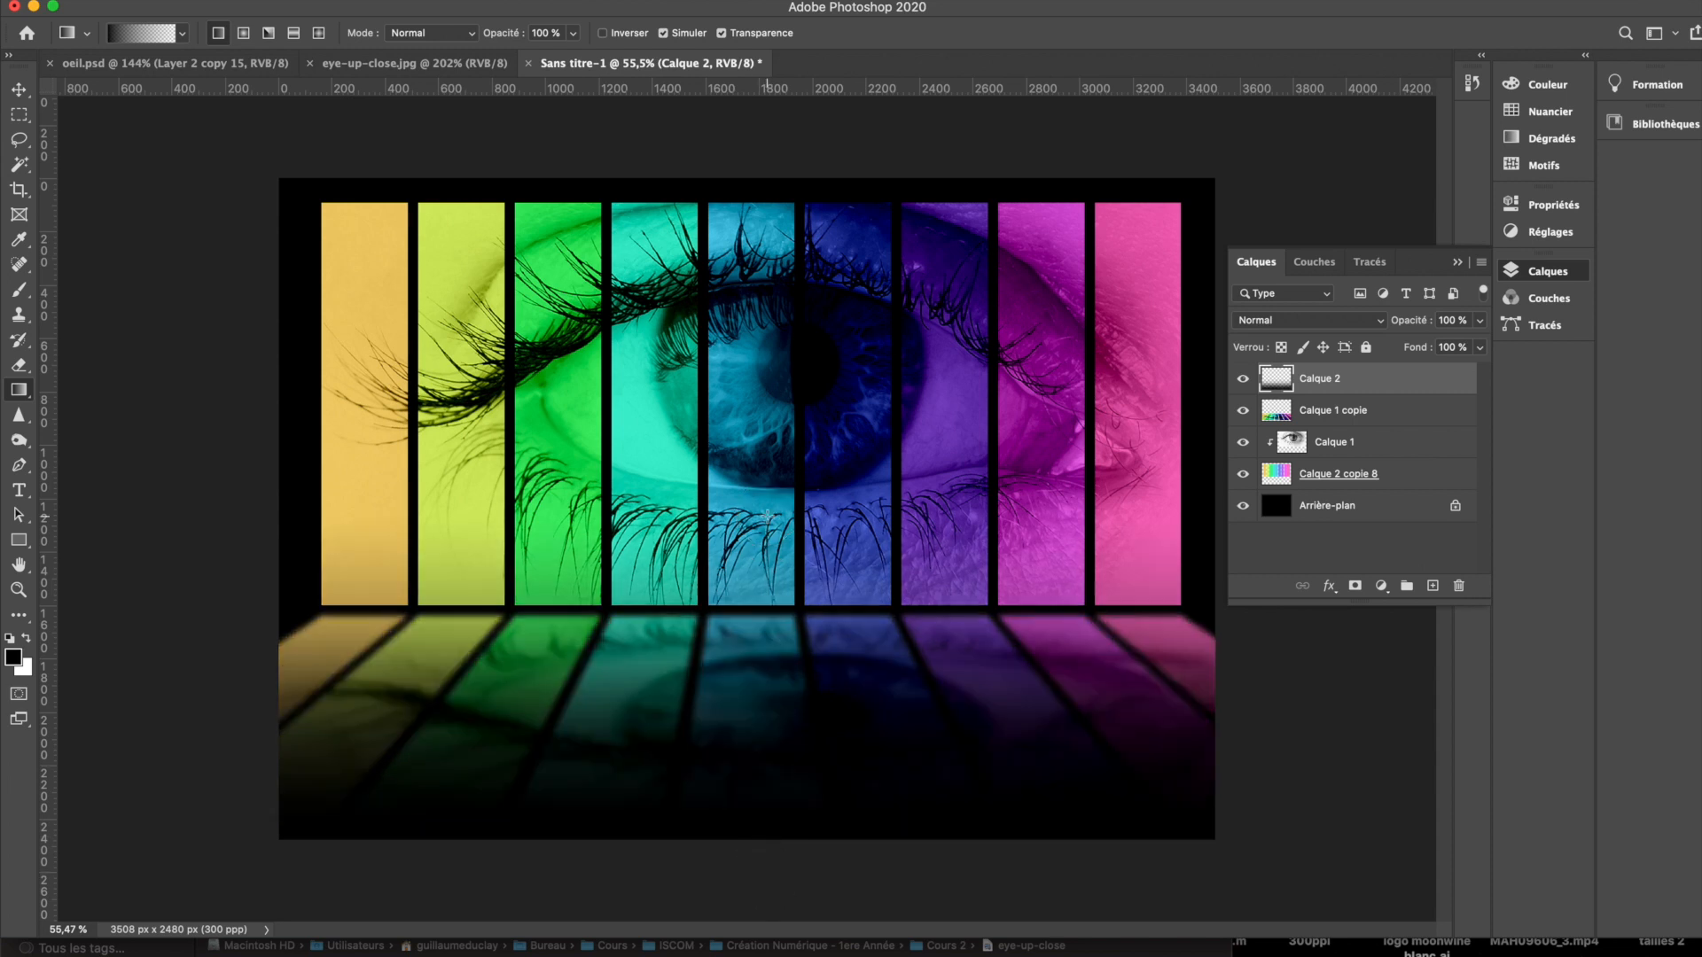
key(super+z)
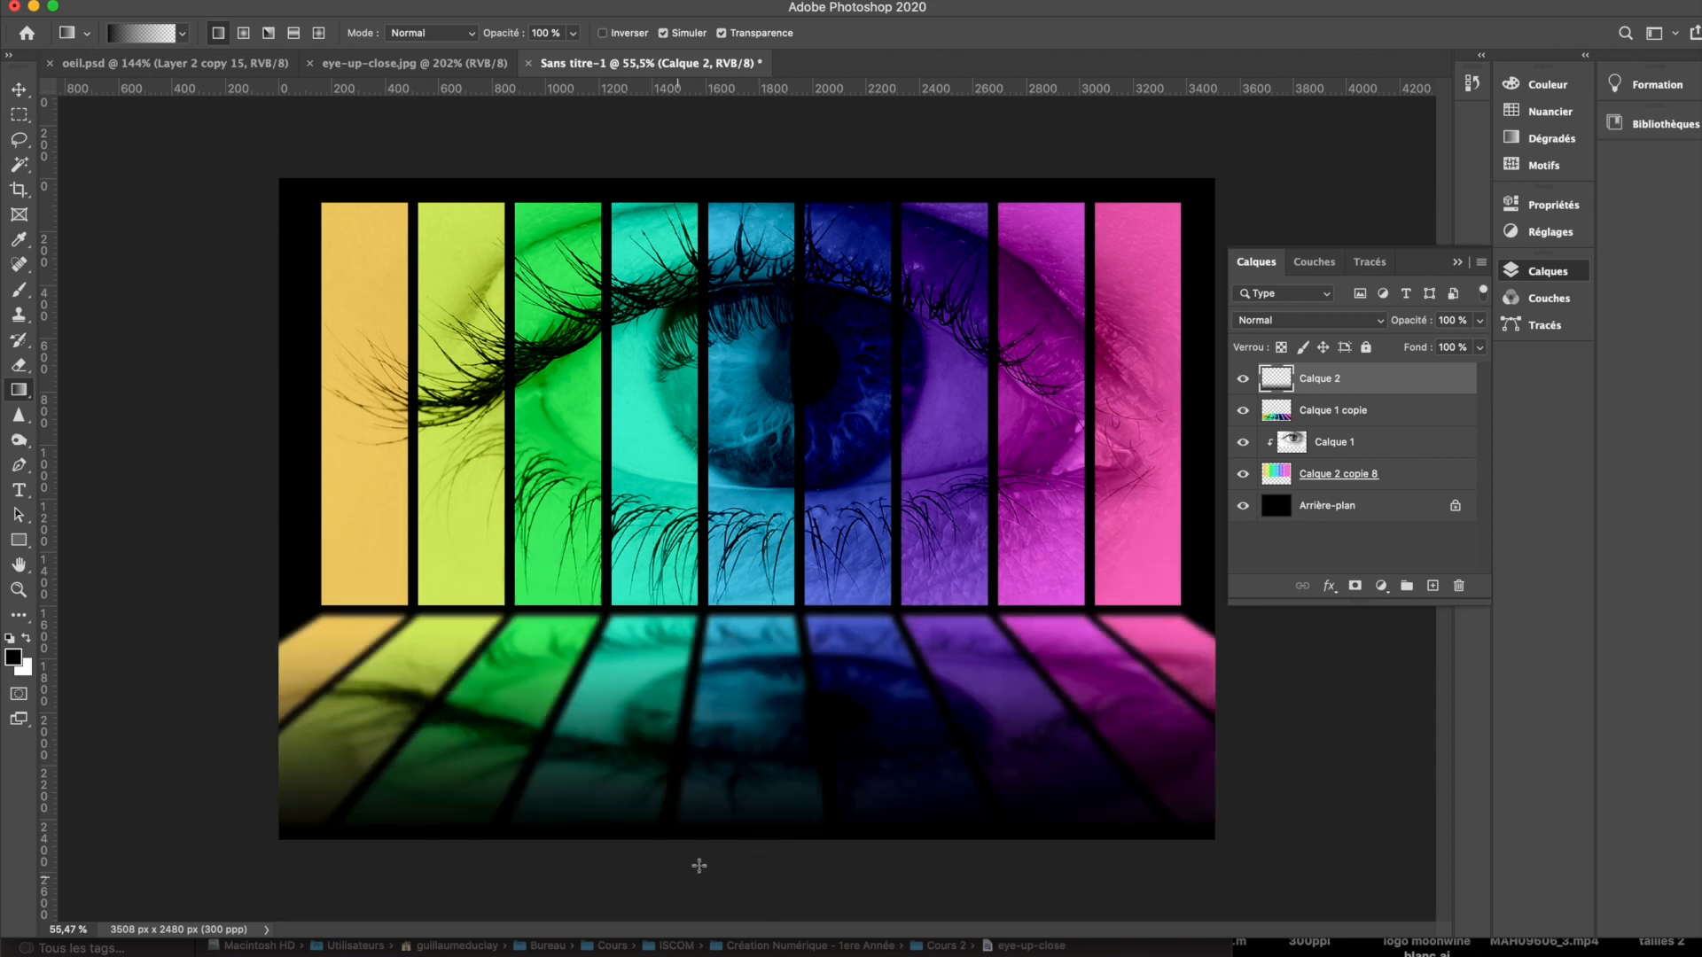
key(super+minus)
drag(771, 851, 768, 518)
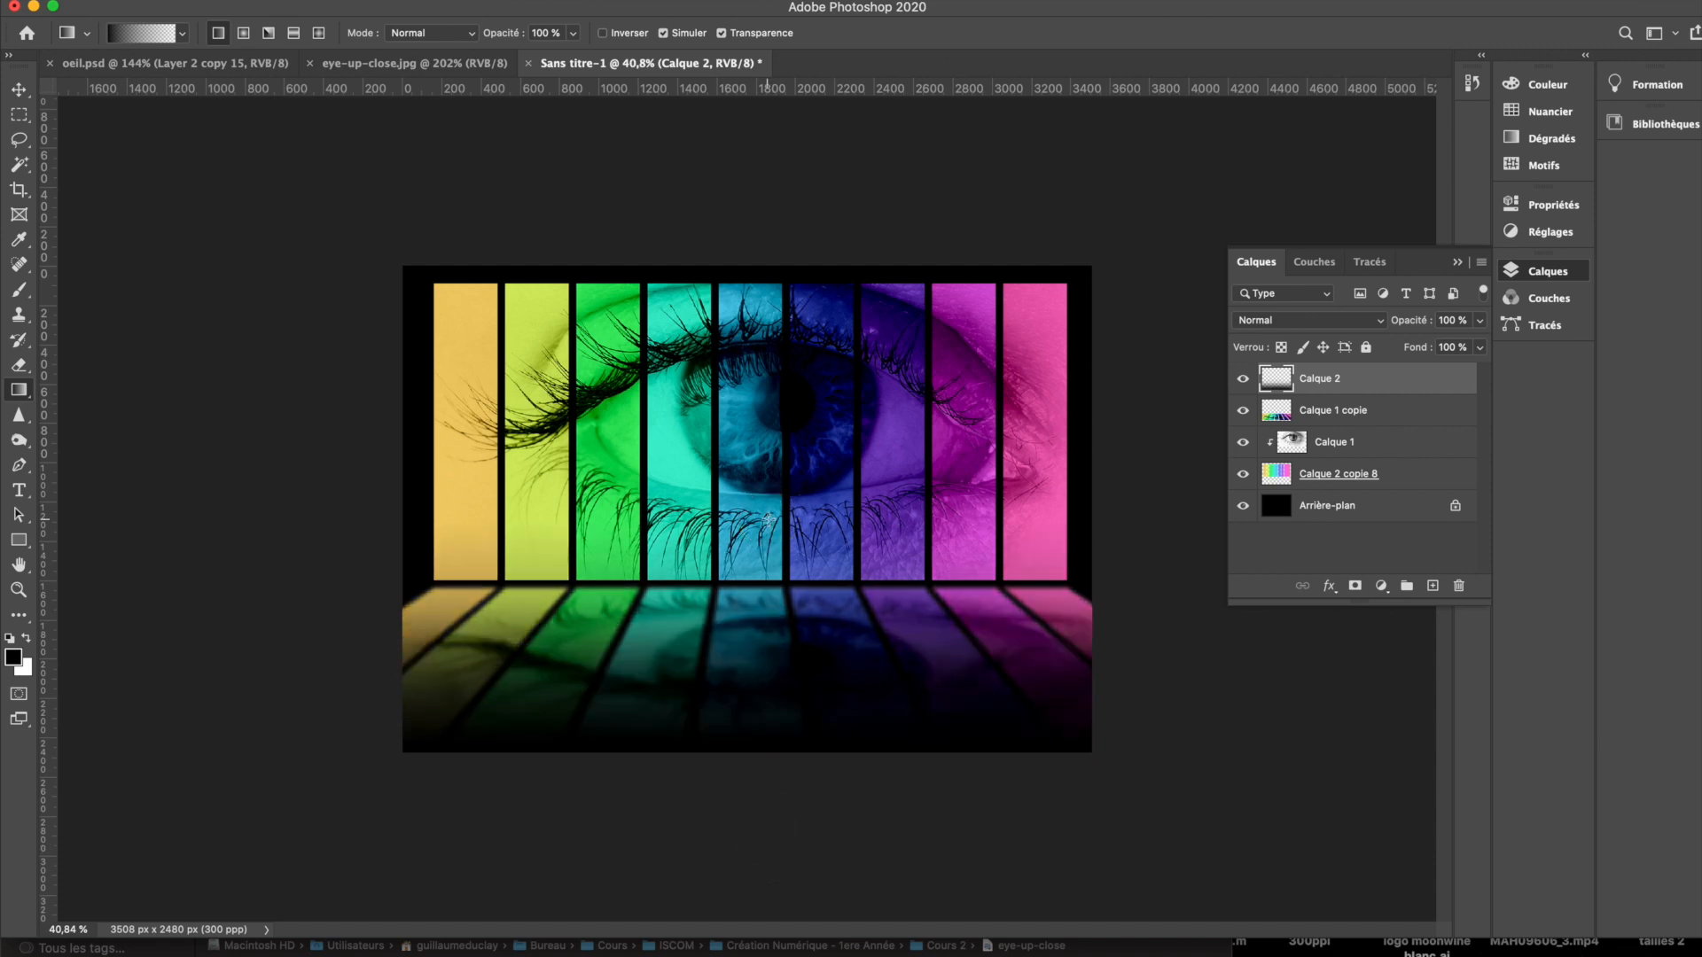
Step: Move the Calque 2 gradient and Calque 1 copie reflection layers together beneath the Calque 2 copie 8 strips layer
shift+click(1340, 413)
drag(1340, 413, 1334, 492)
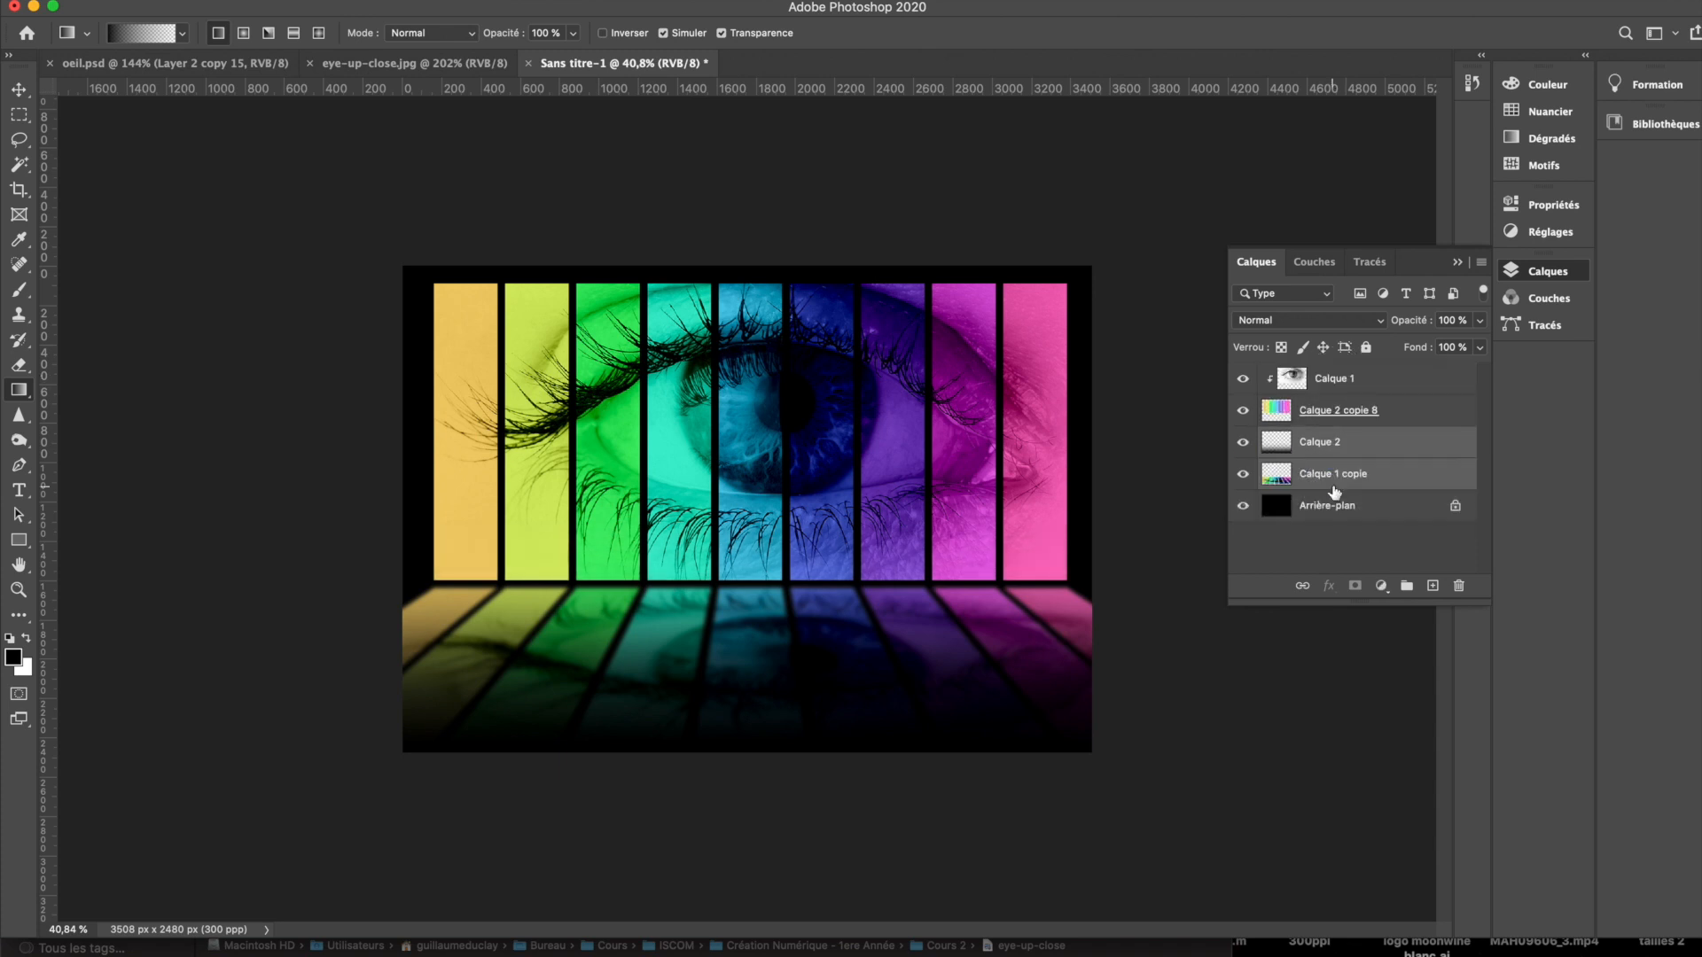
key(v)
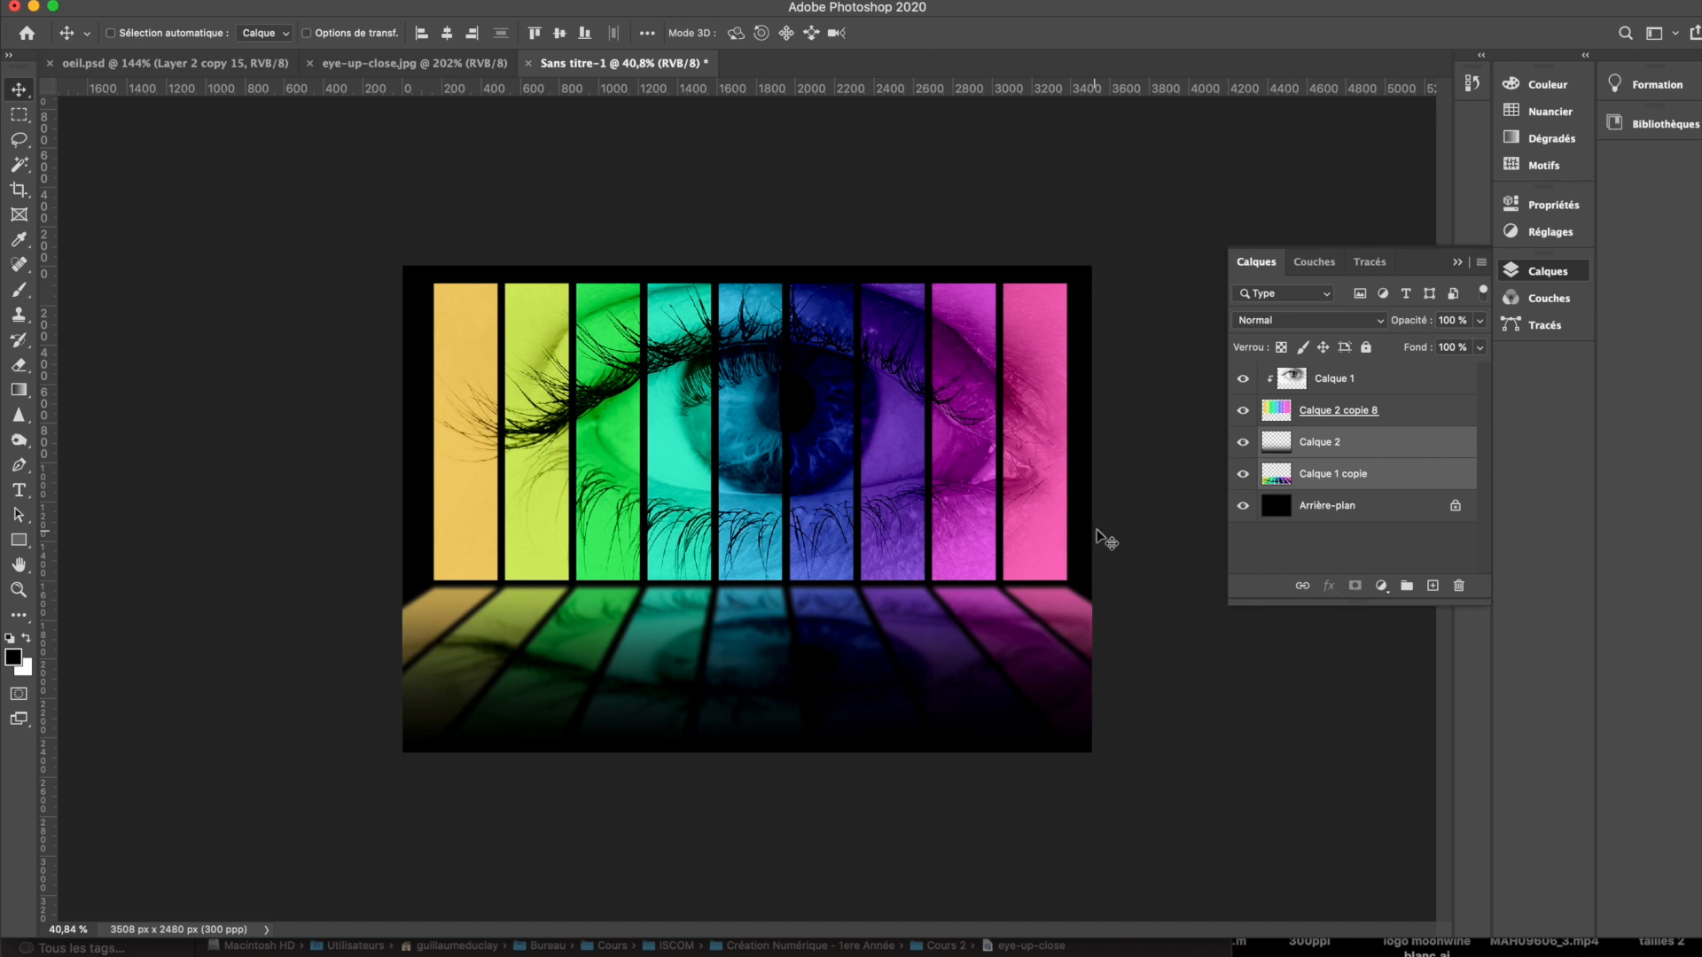
Step: Scale the Calque 2 gradient layer to about 112.17%, extending it below the canvas to lighten the reflection's fade
click(1331, 440)
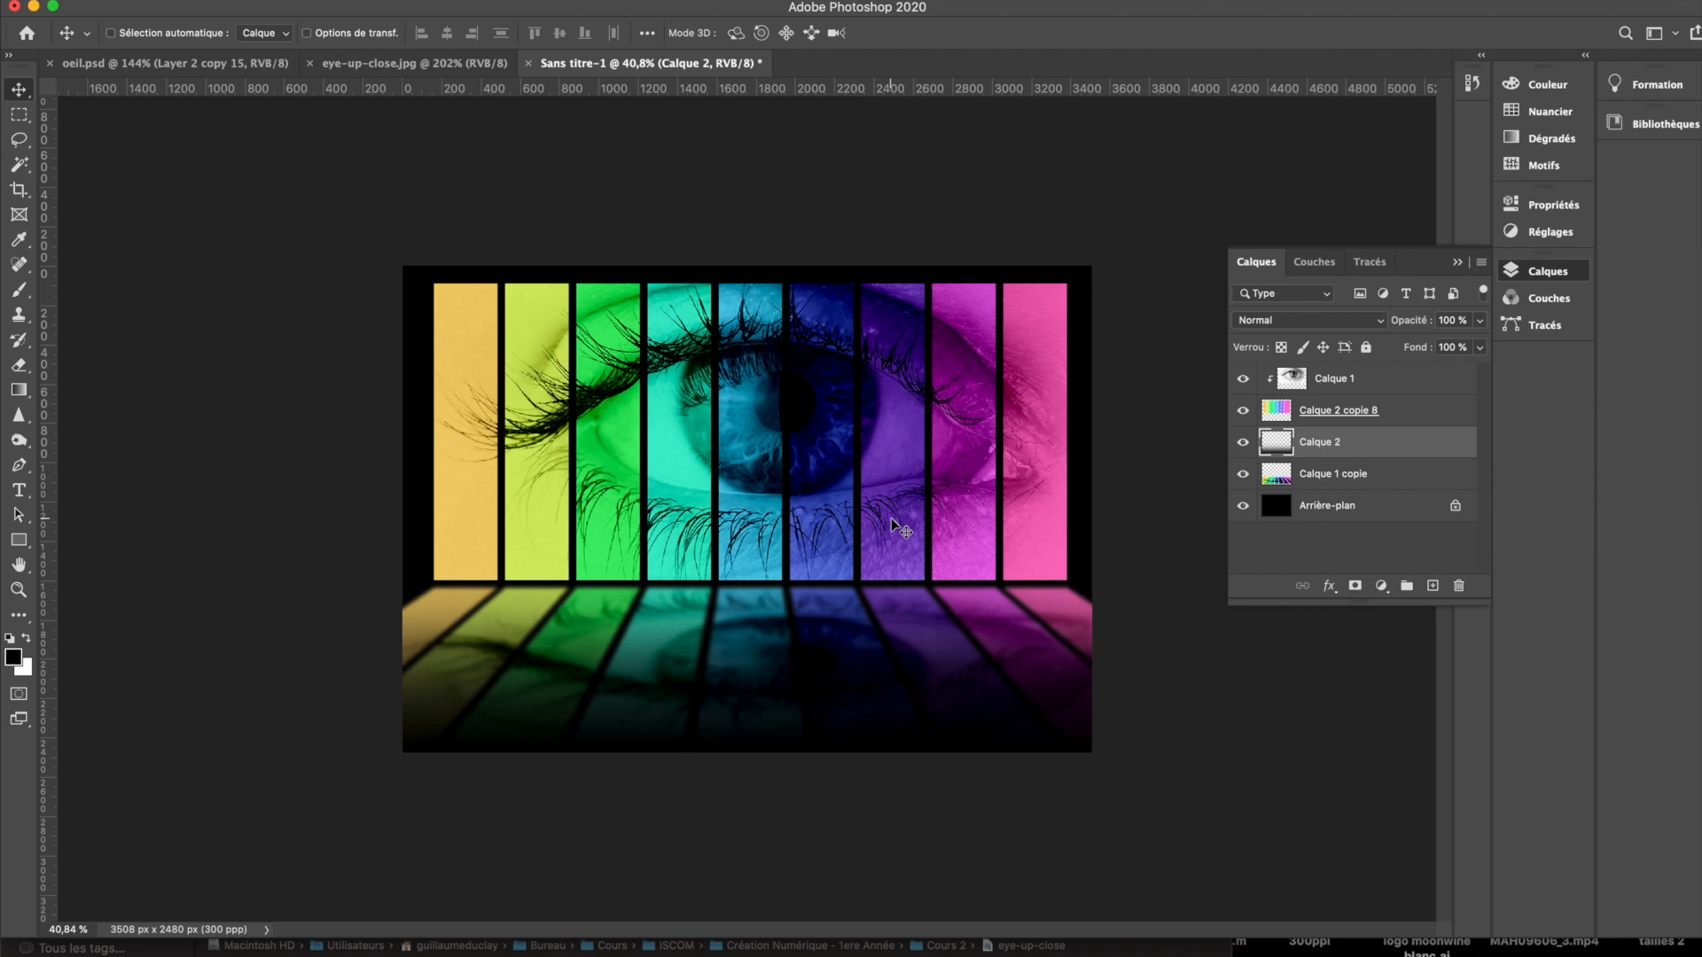
key(ctrl+t)
drag(756, 761, 756, 786)
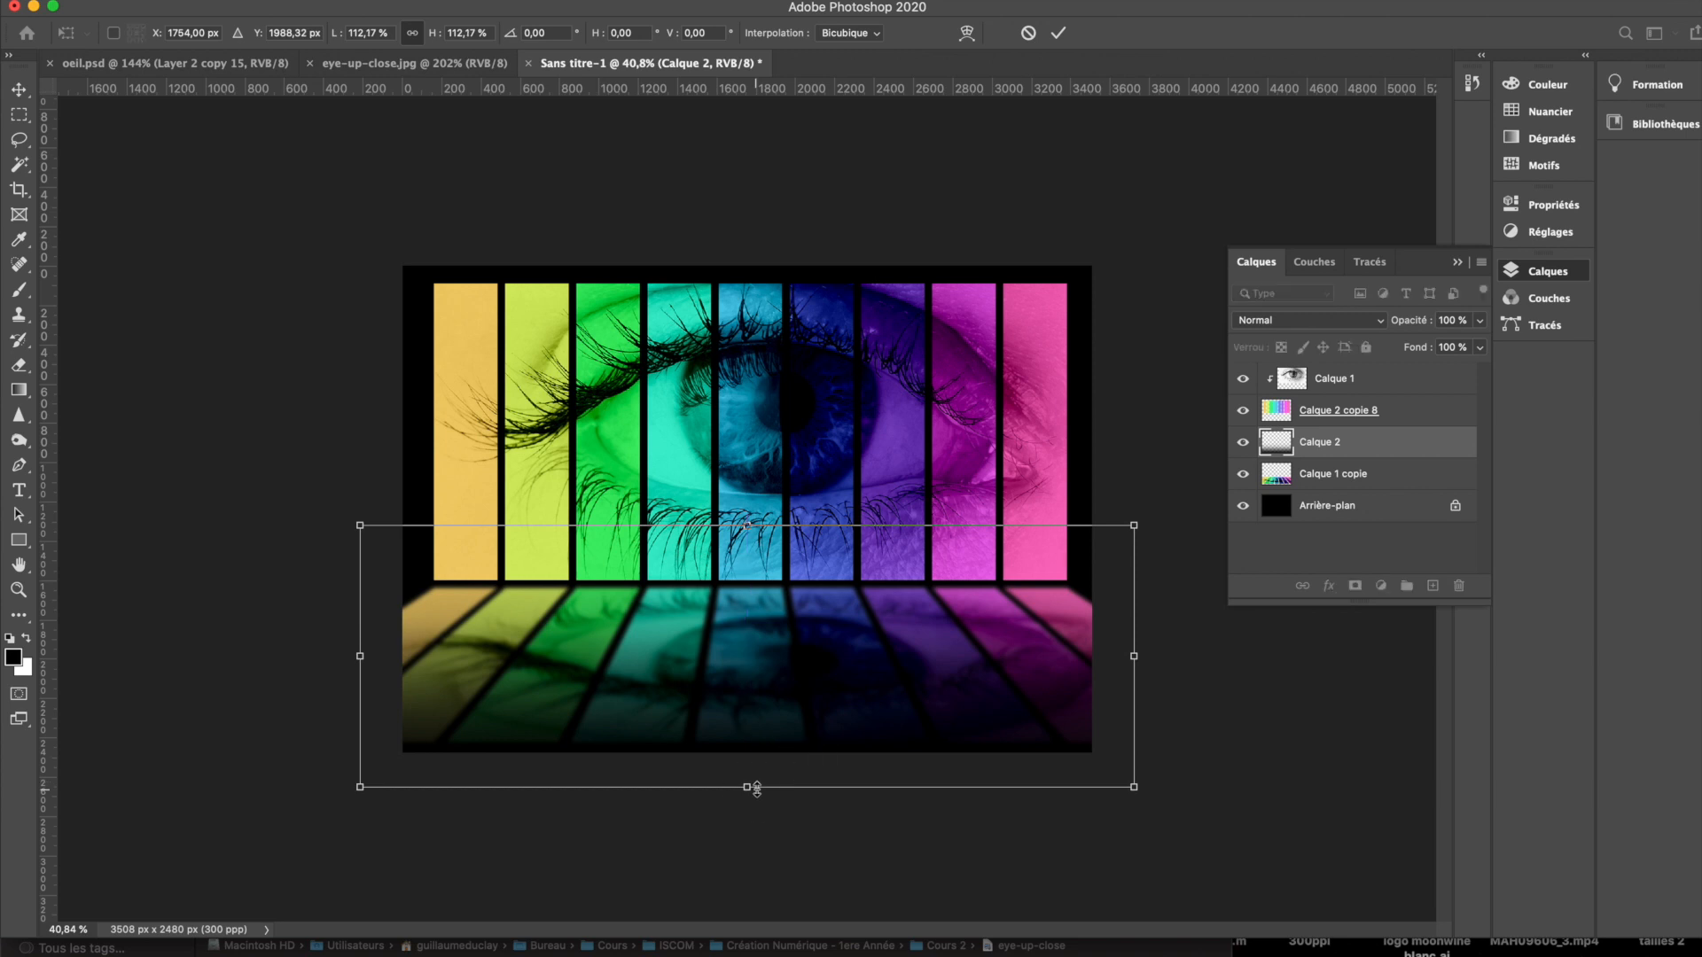
key(Return)
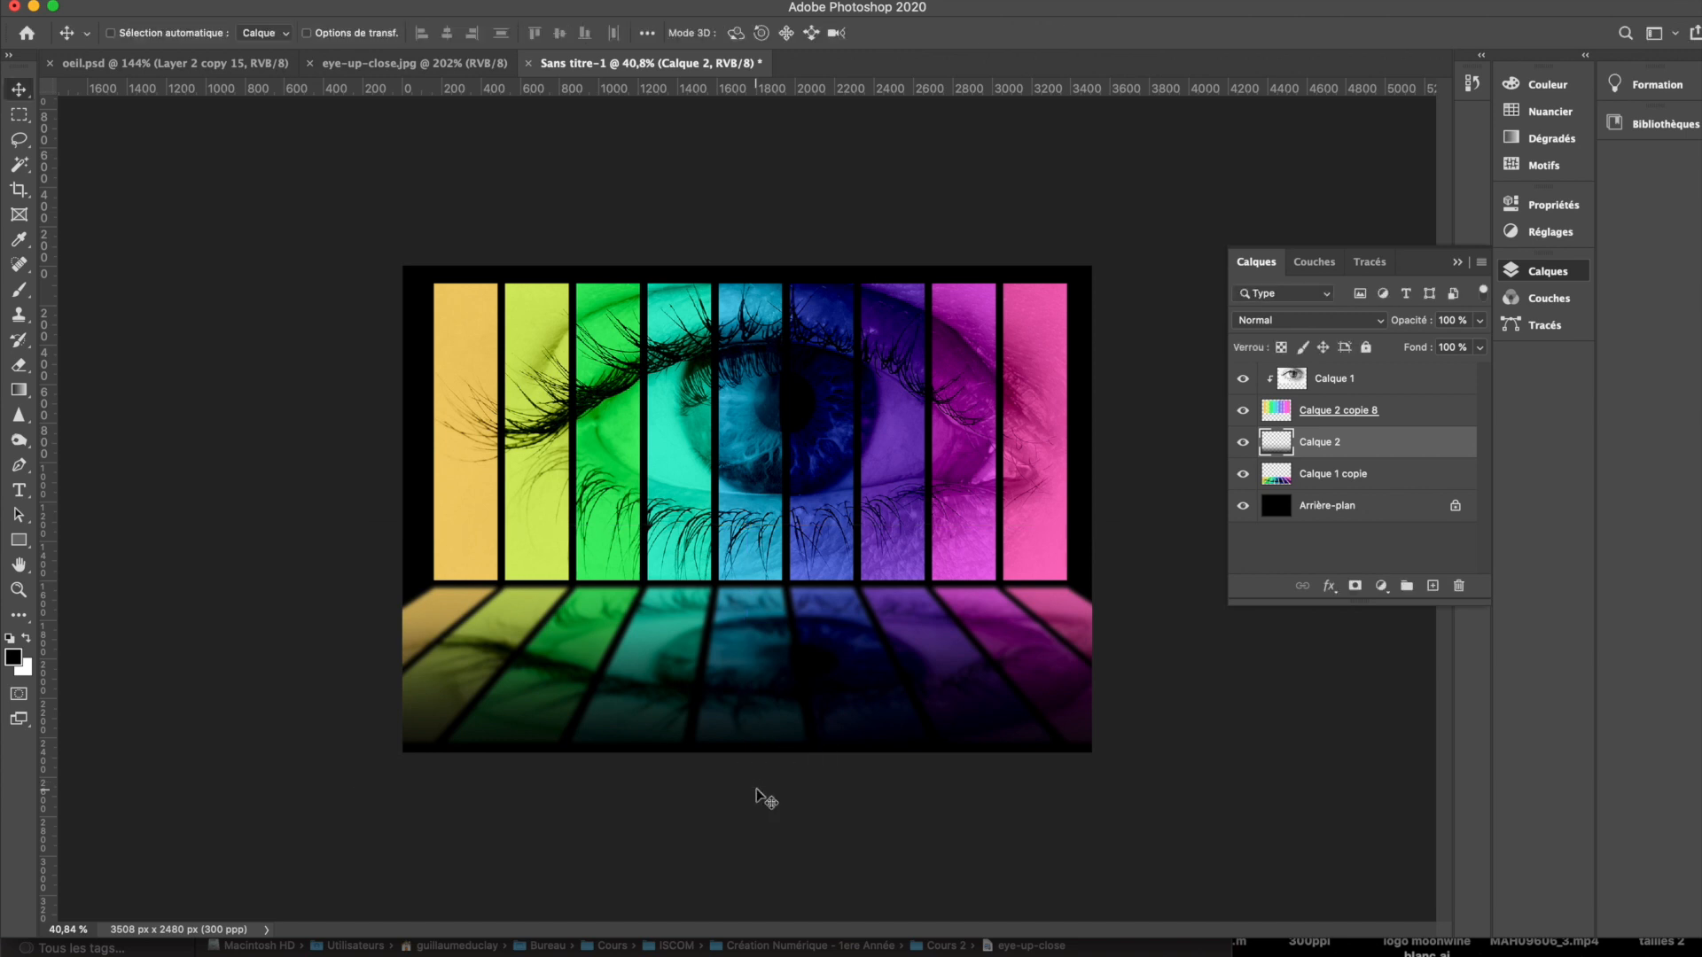